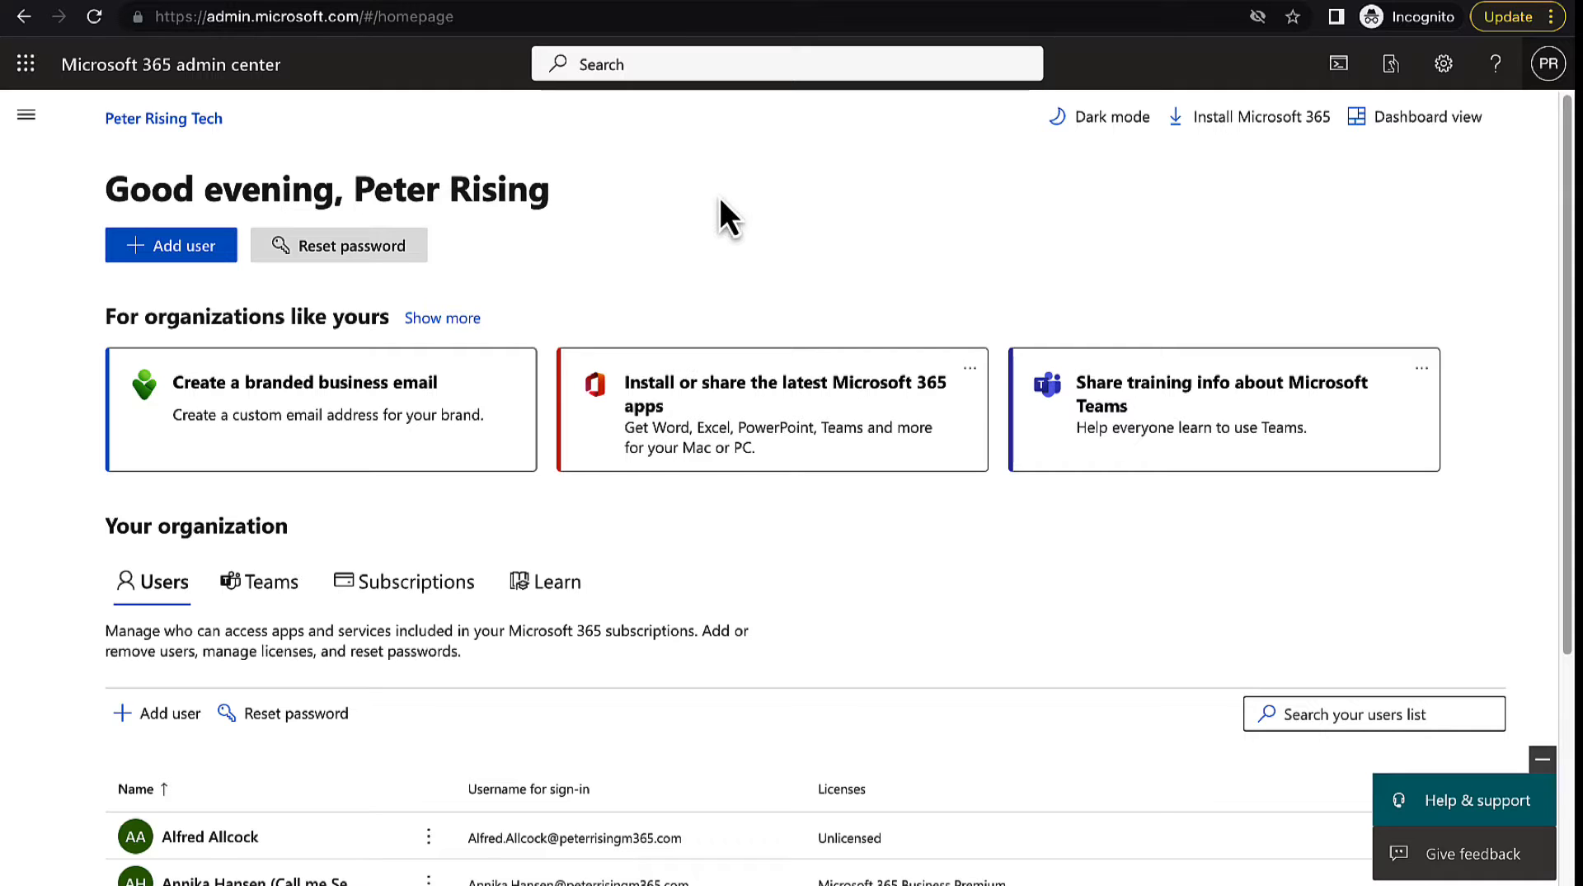
Switch to the Microsoft Entra admin center and open the list of all users
click(653, 1)
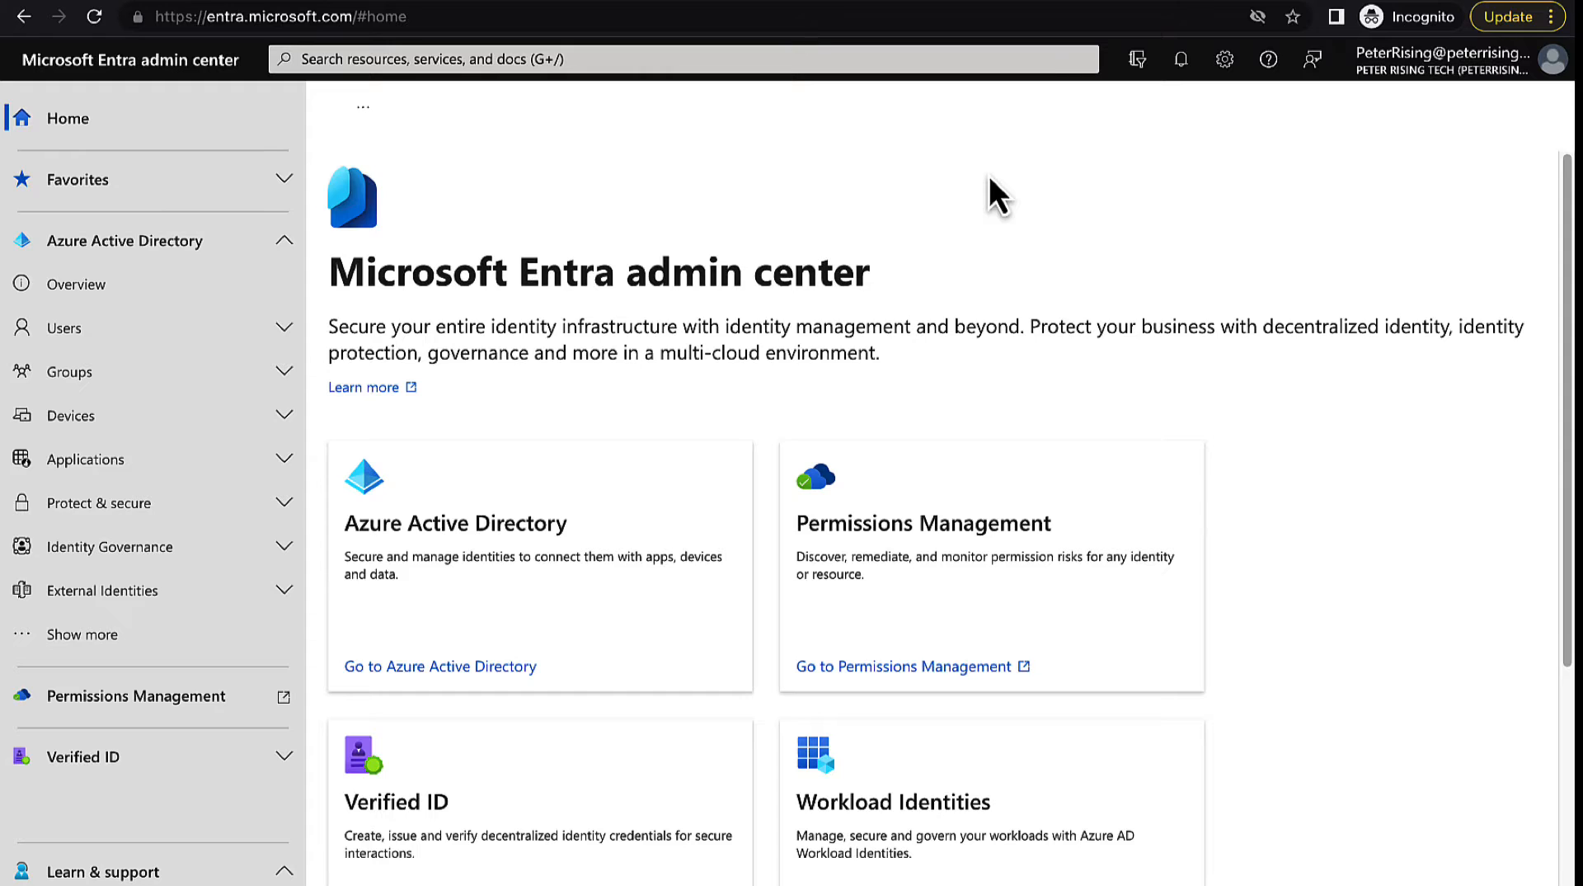
click(282, 330)
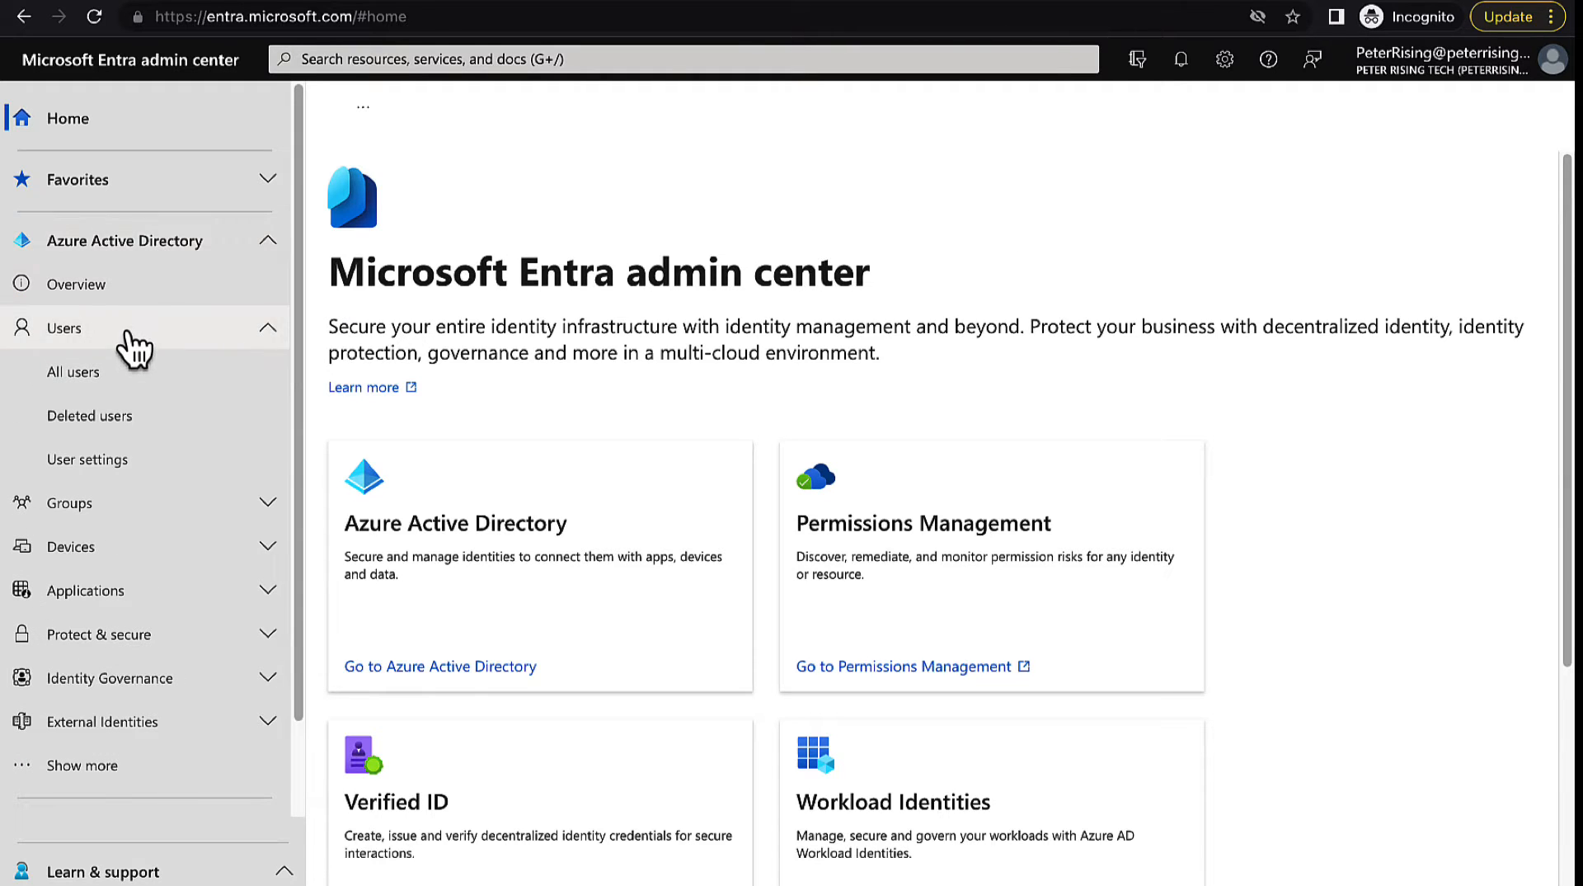
click(124, 376)
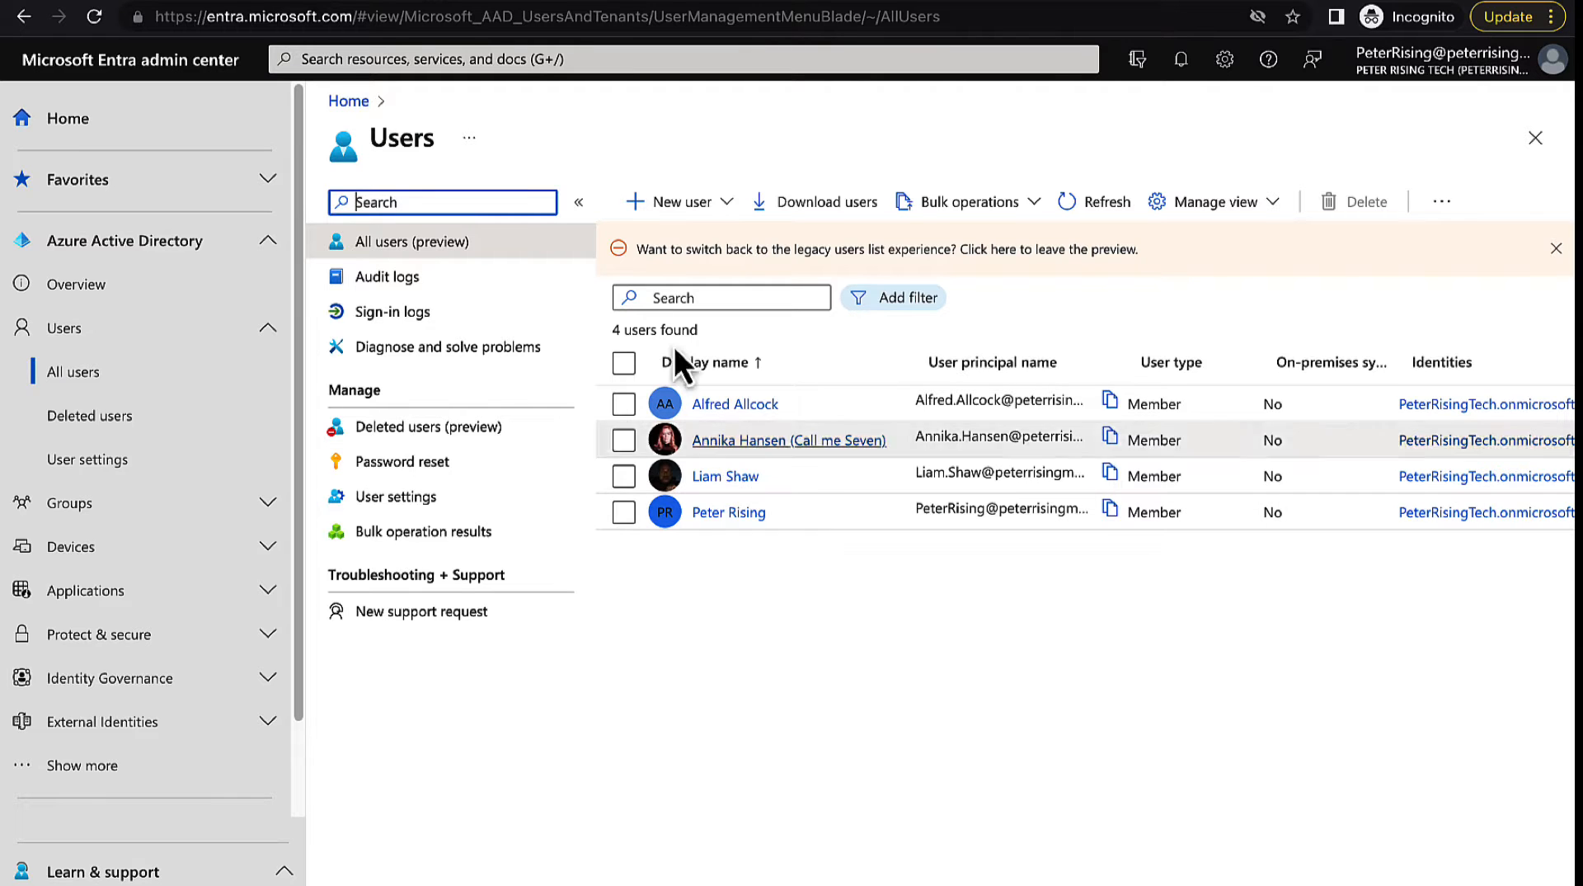
Switch to the Azure portal and open the users list in Azure Active Directory
mouse_move(715, 2)
click(905, 36)
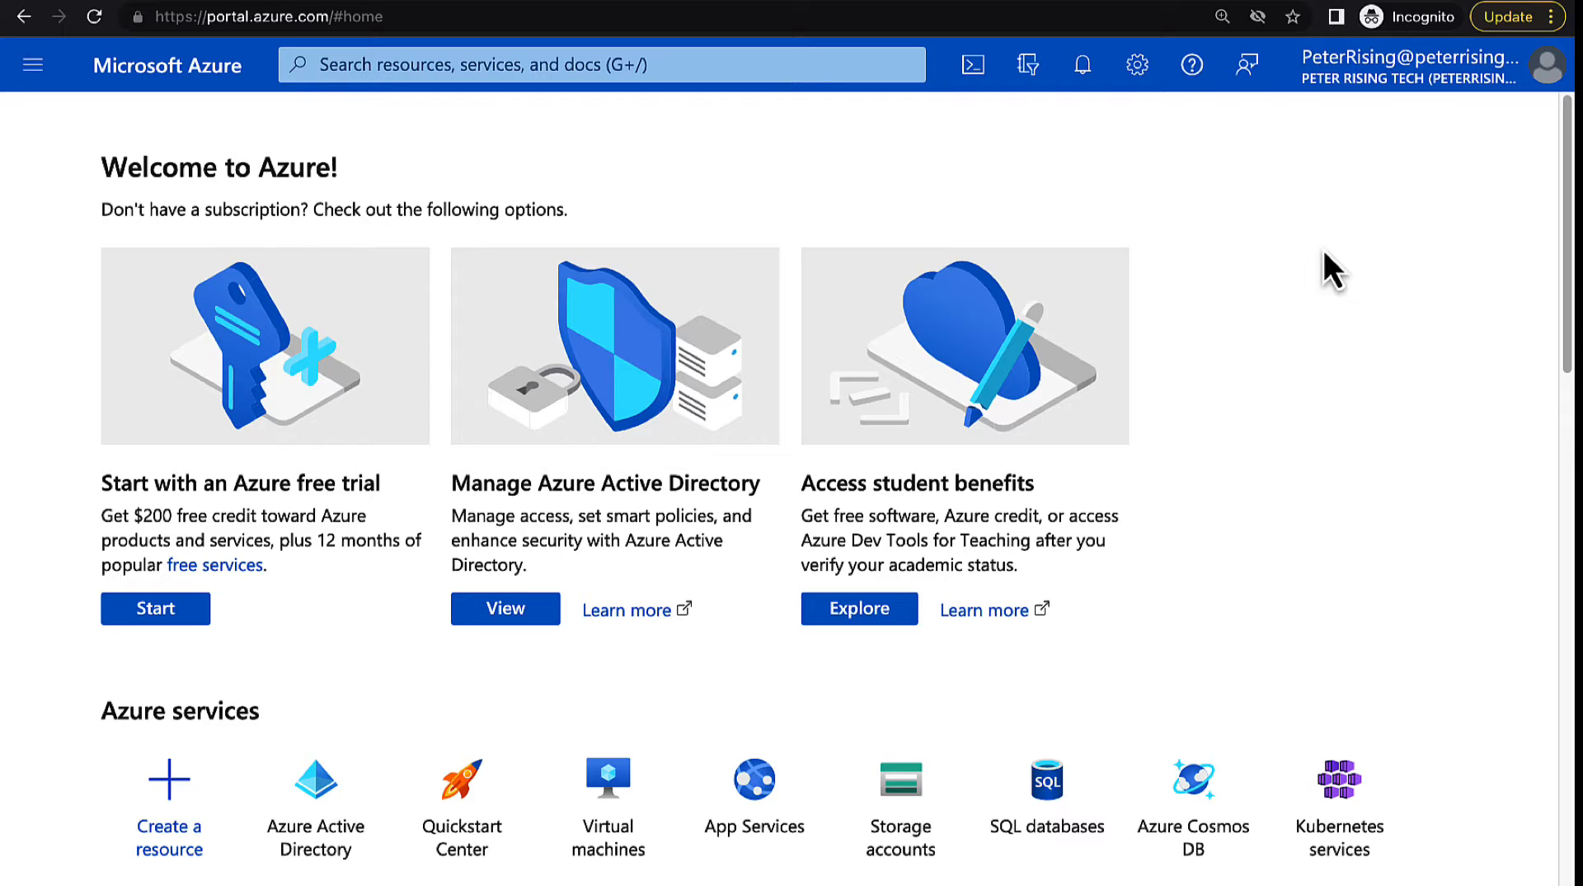
click(314, 803)
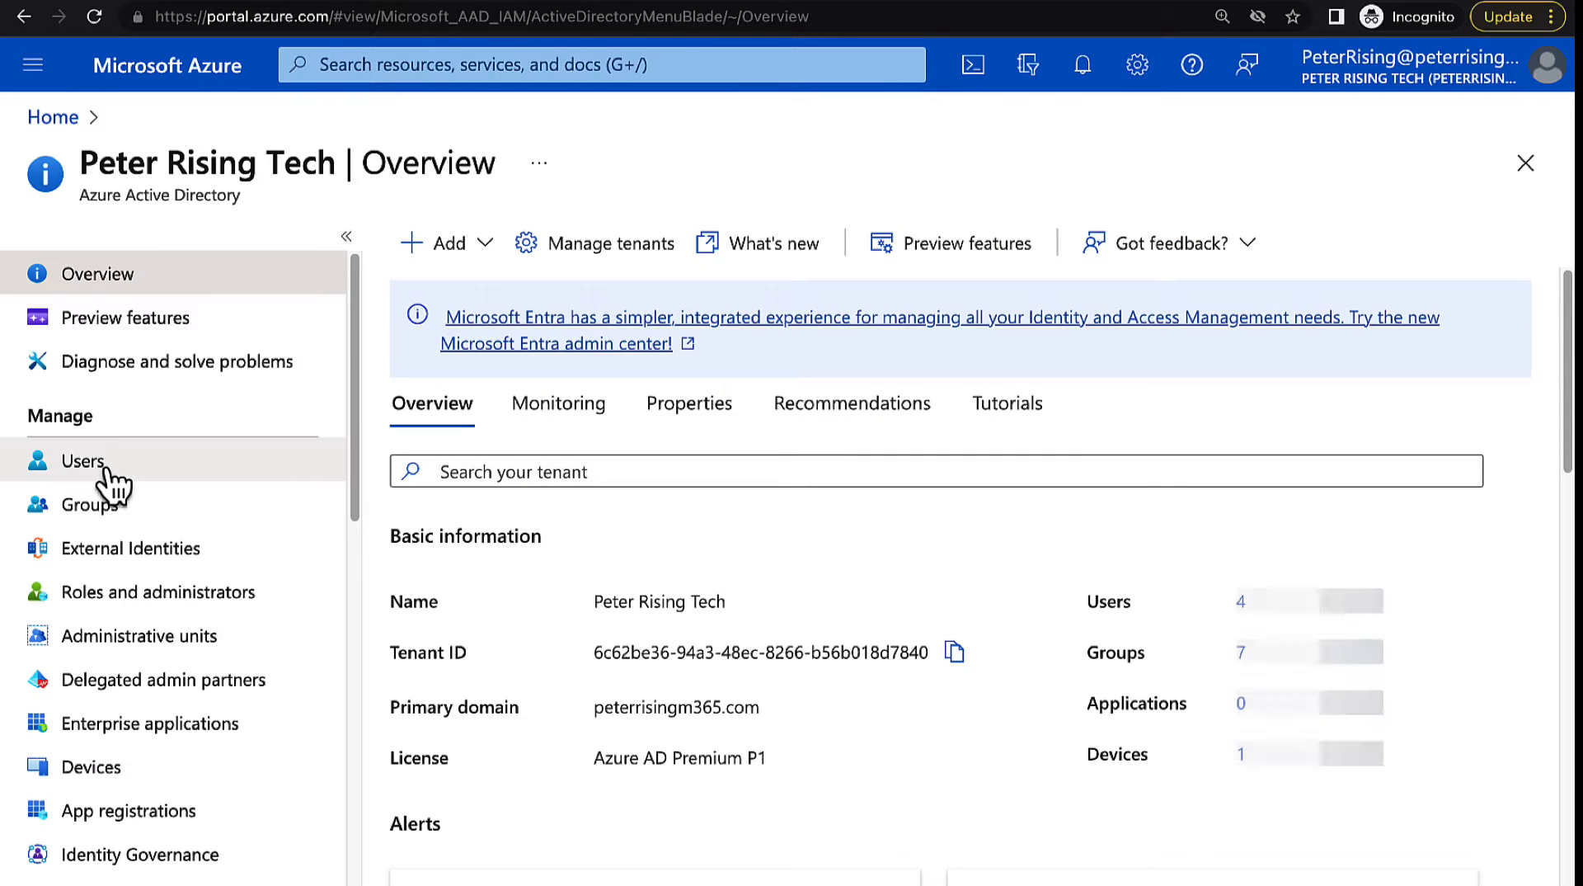
click(110, 483)
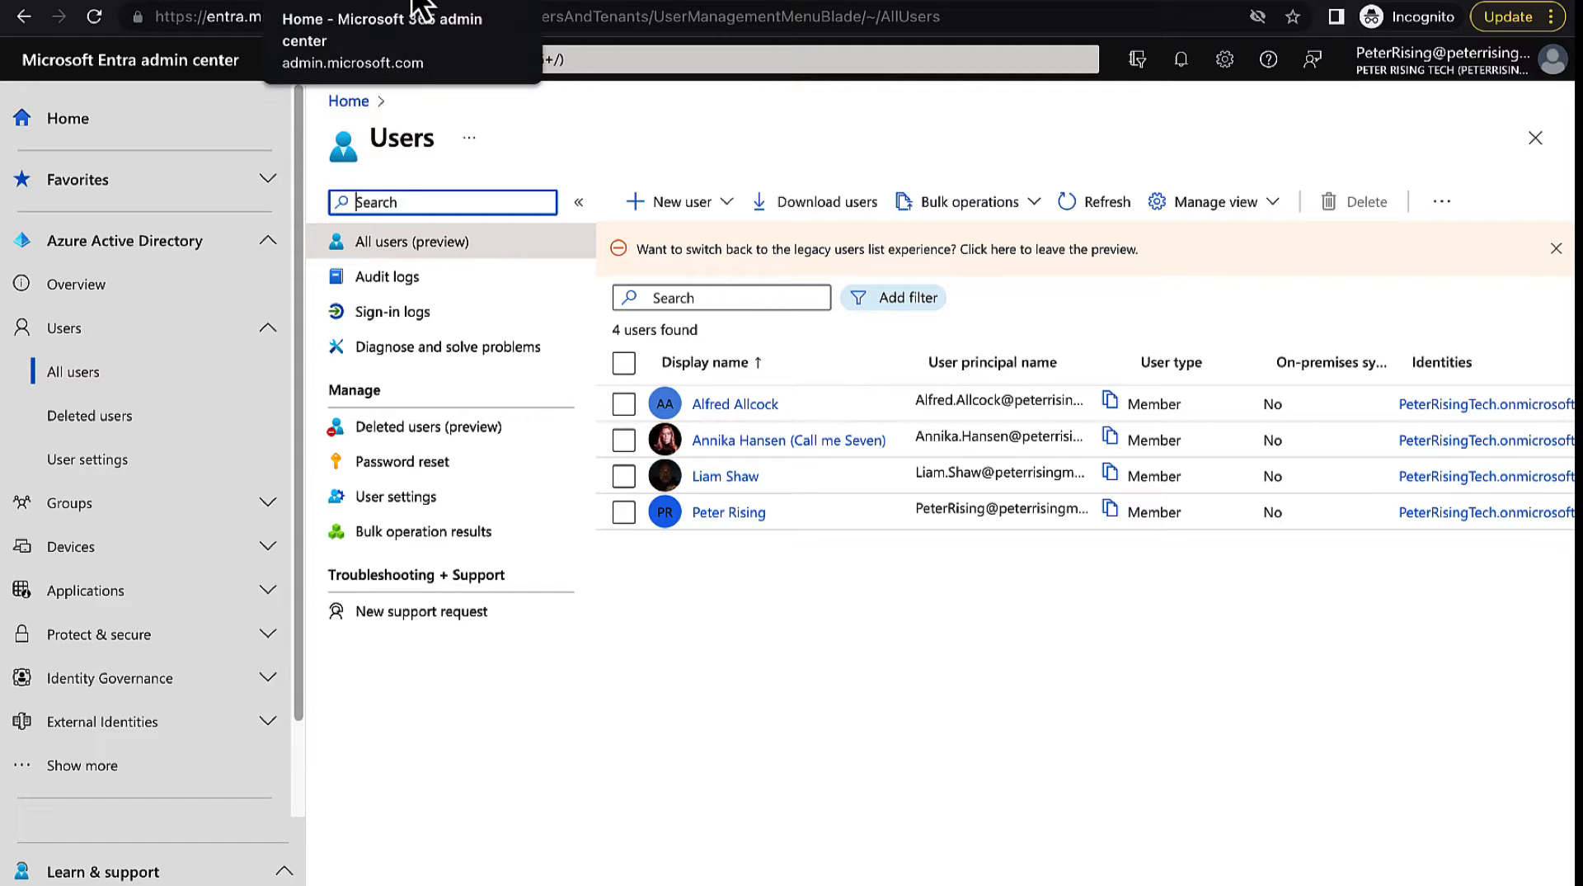
Return to the Microsoft 365 admin center and start adding a new user to the organization
click(421, 9)
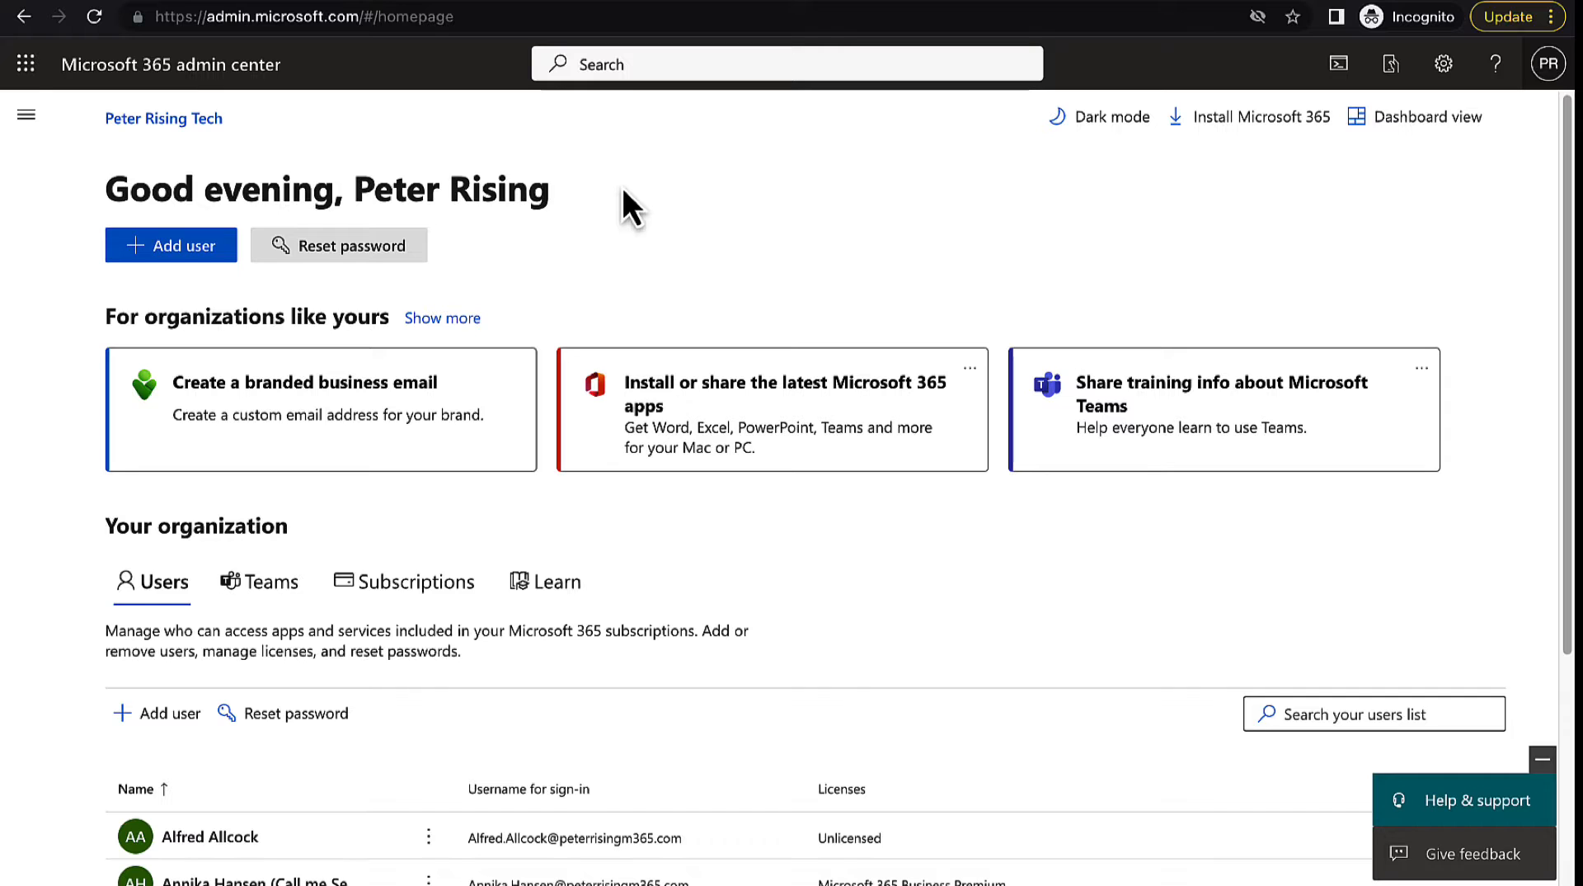
scroll(759, 290, down, 2)
scroll(759, 273, down, 1)
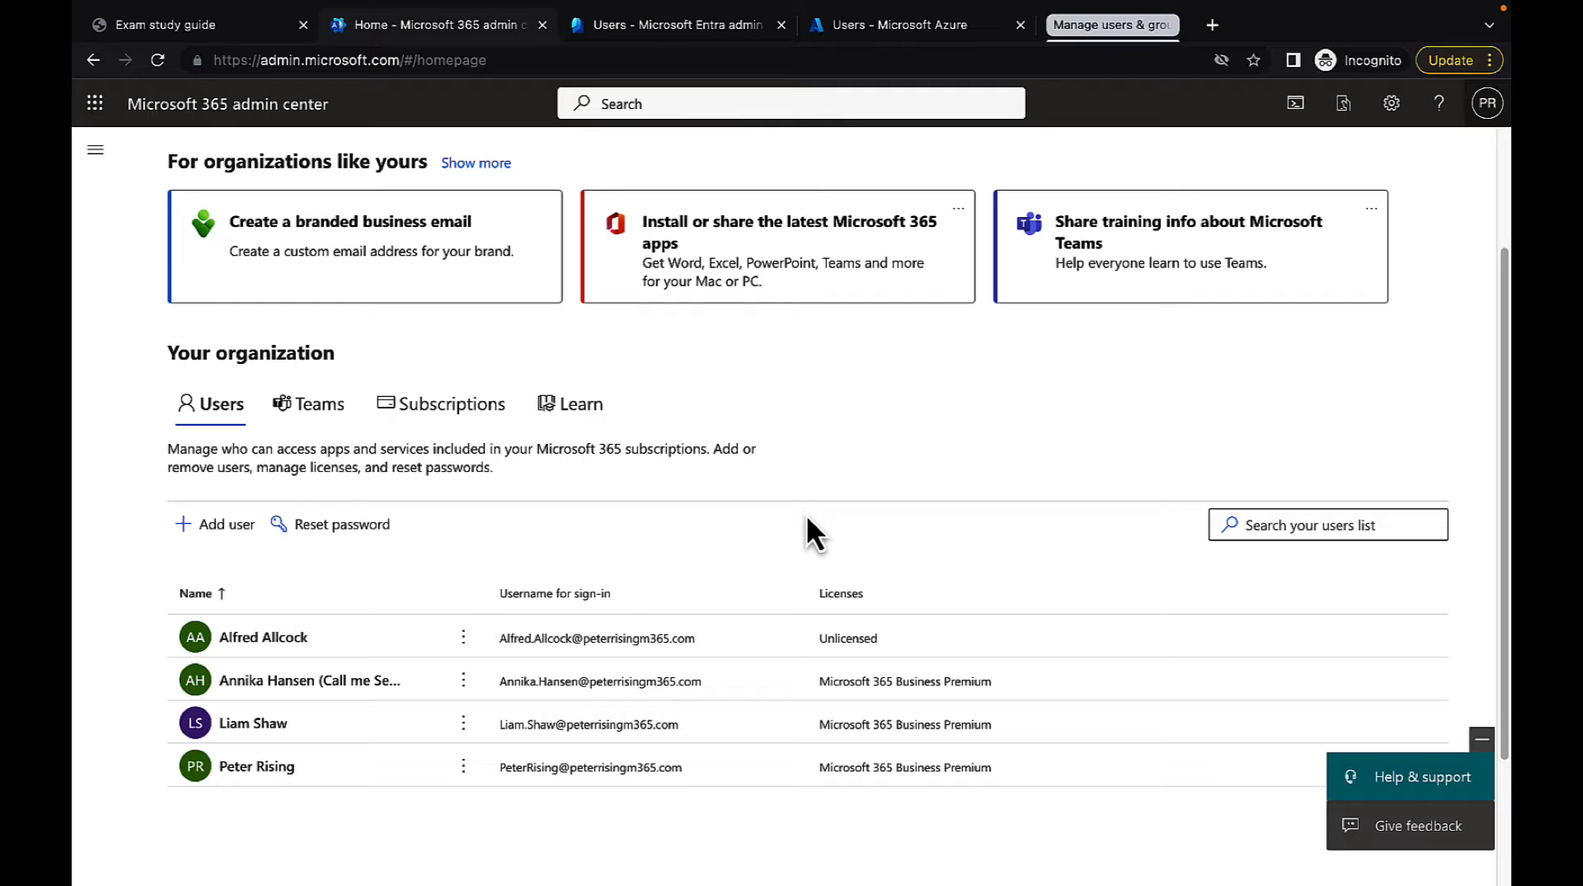
click(214, 530)
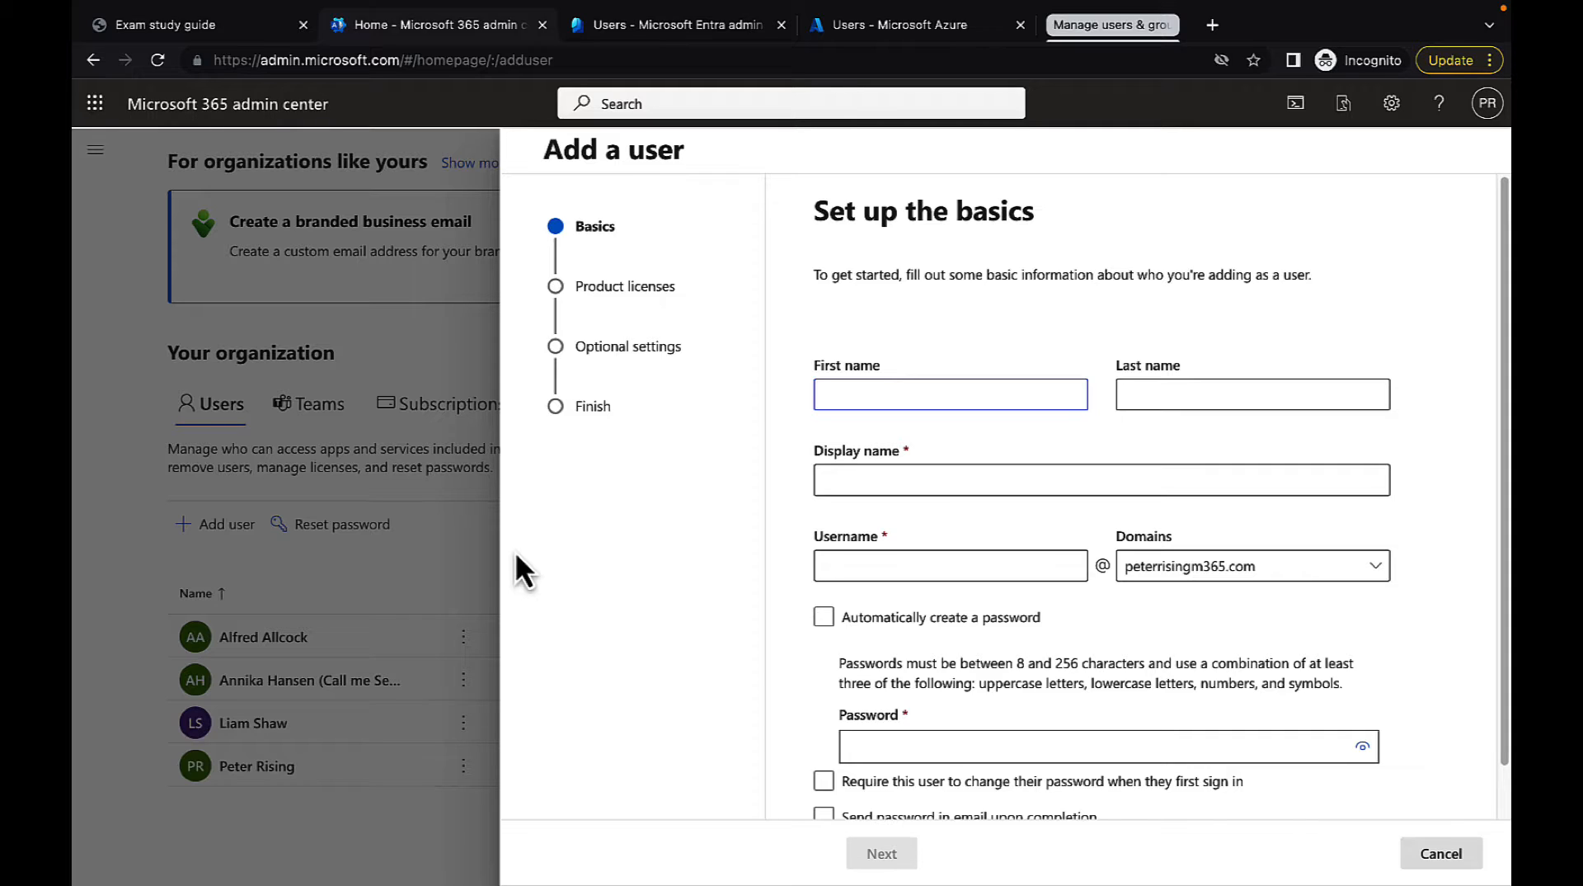
Fill in the new user's first name and last name, and have the display name filled in from them
text(William)
key(Tab)
text(Riker)
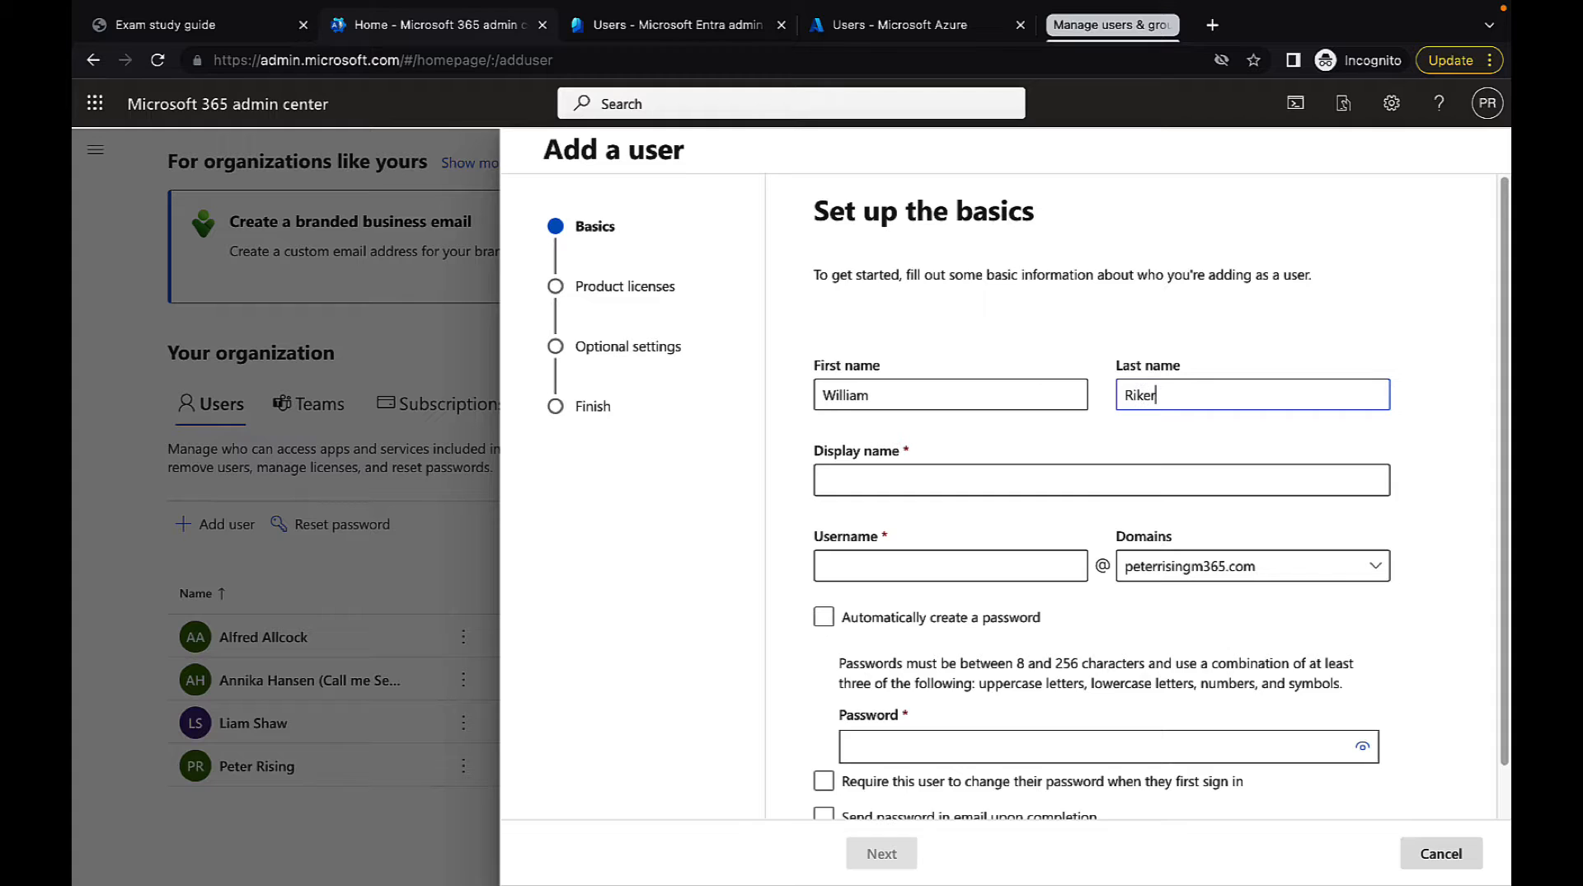
click(880, 480)
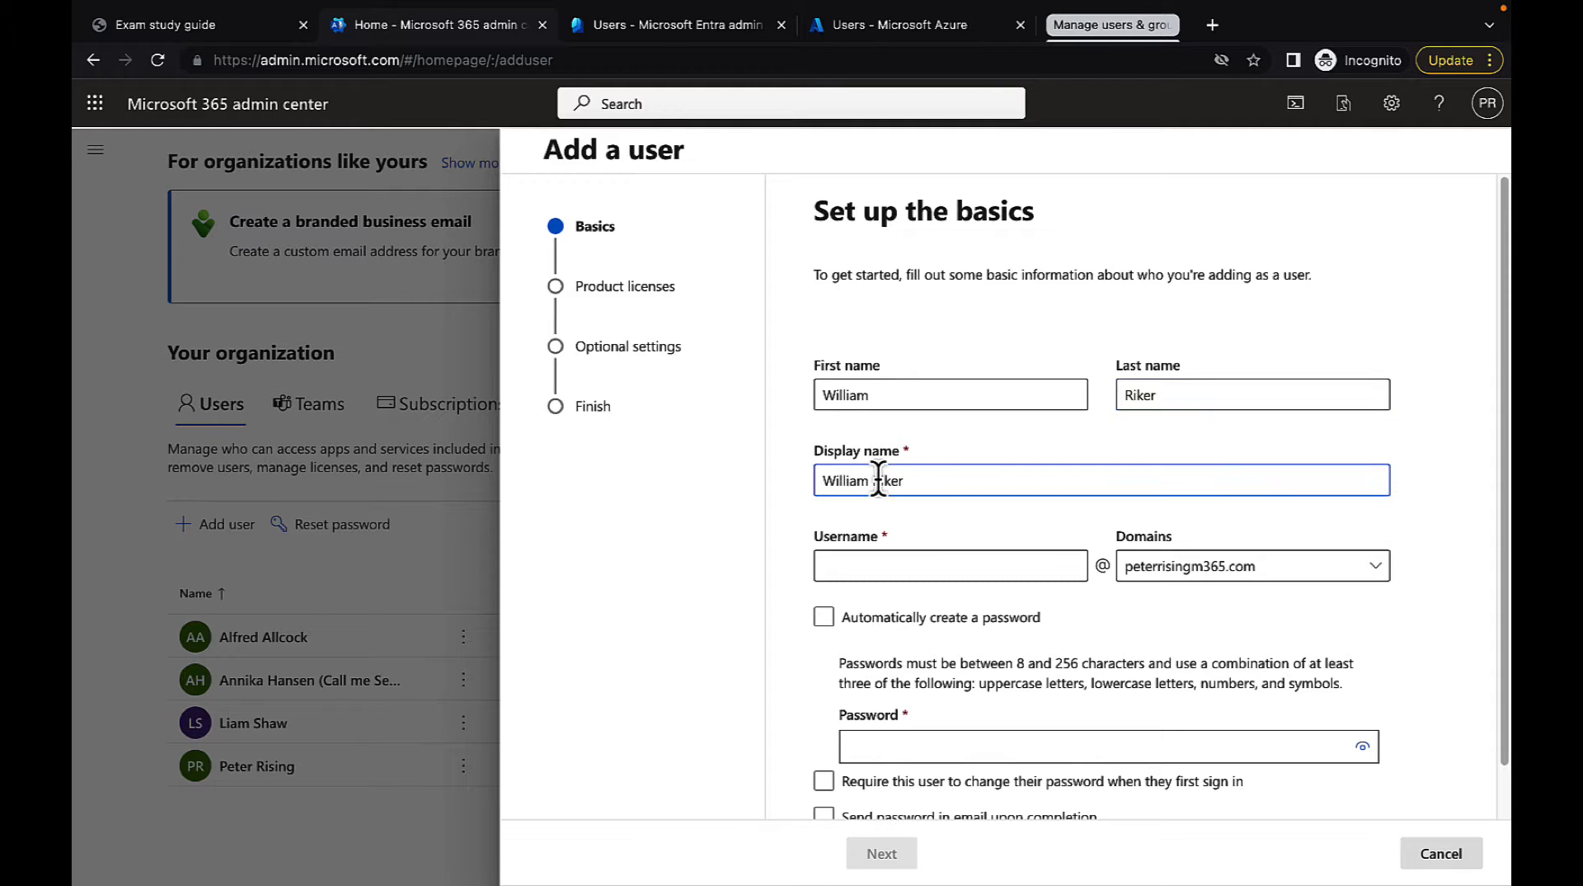
Enter the new user's username as the first and last name separated by a period
click(899, 564)
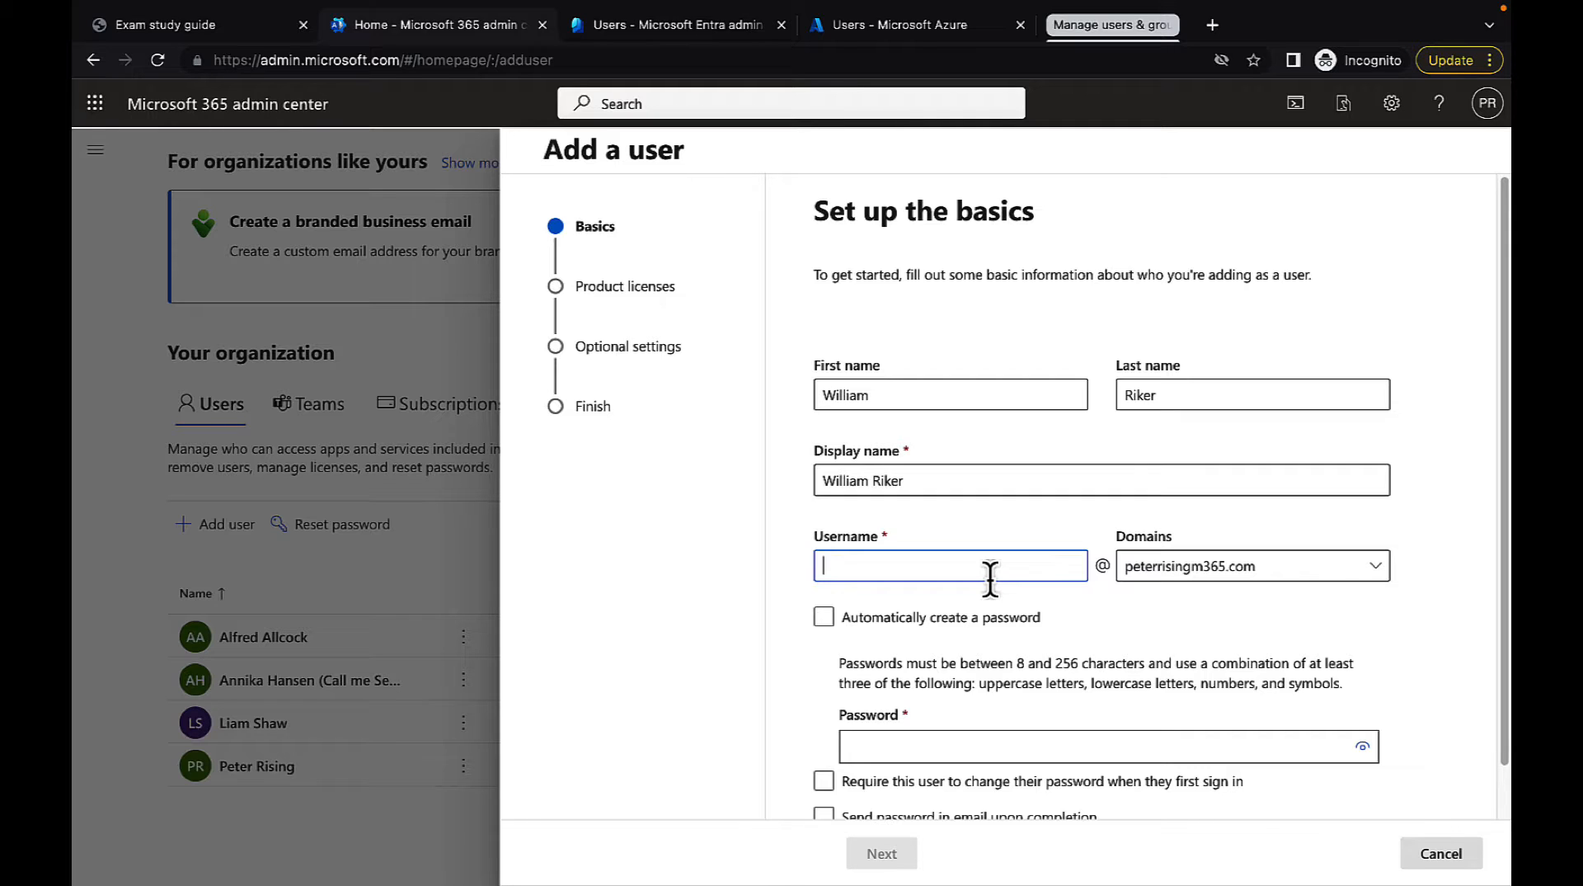
text(William.Riker)
Look at the domain choices for the username, keeping peterrisingm365.com selected
click(1358, 570)
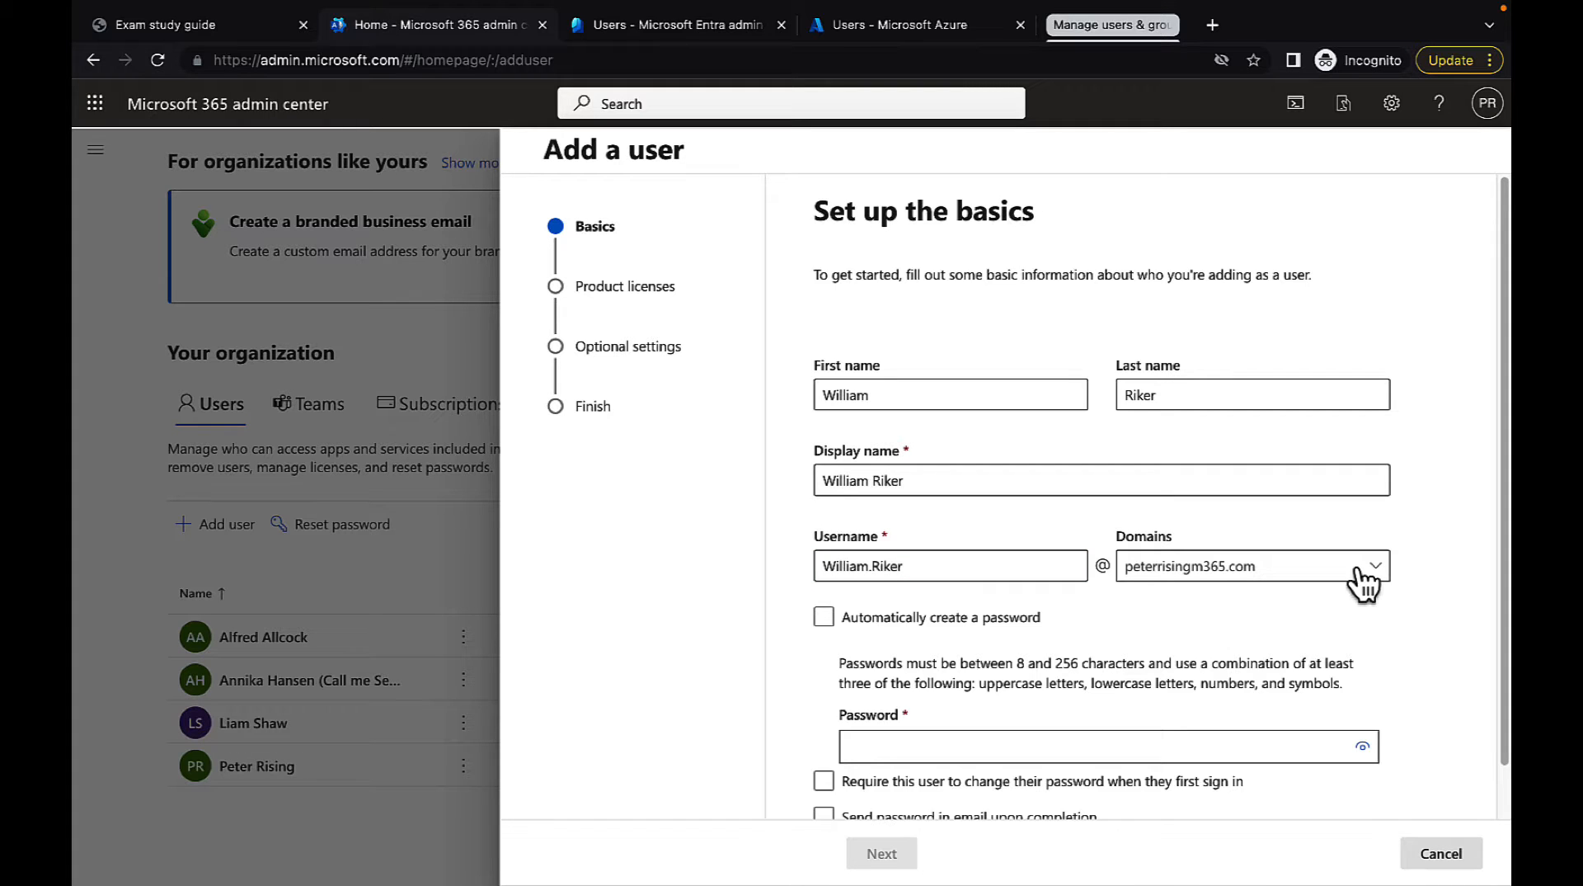
click(1378, 568)
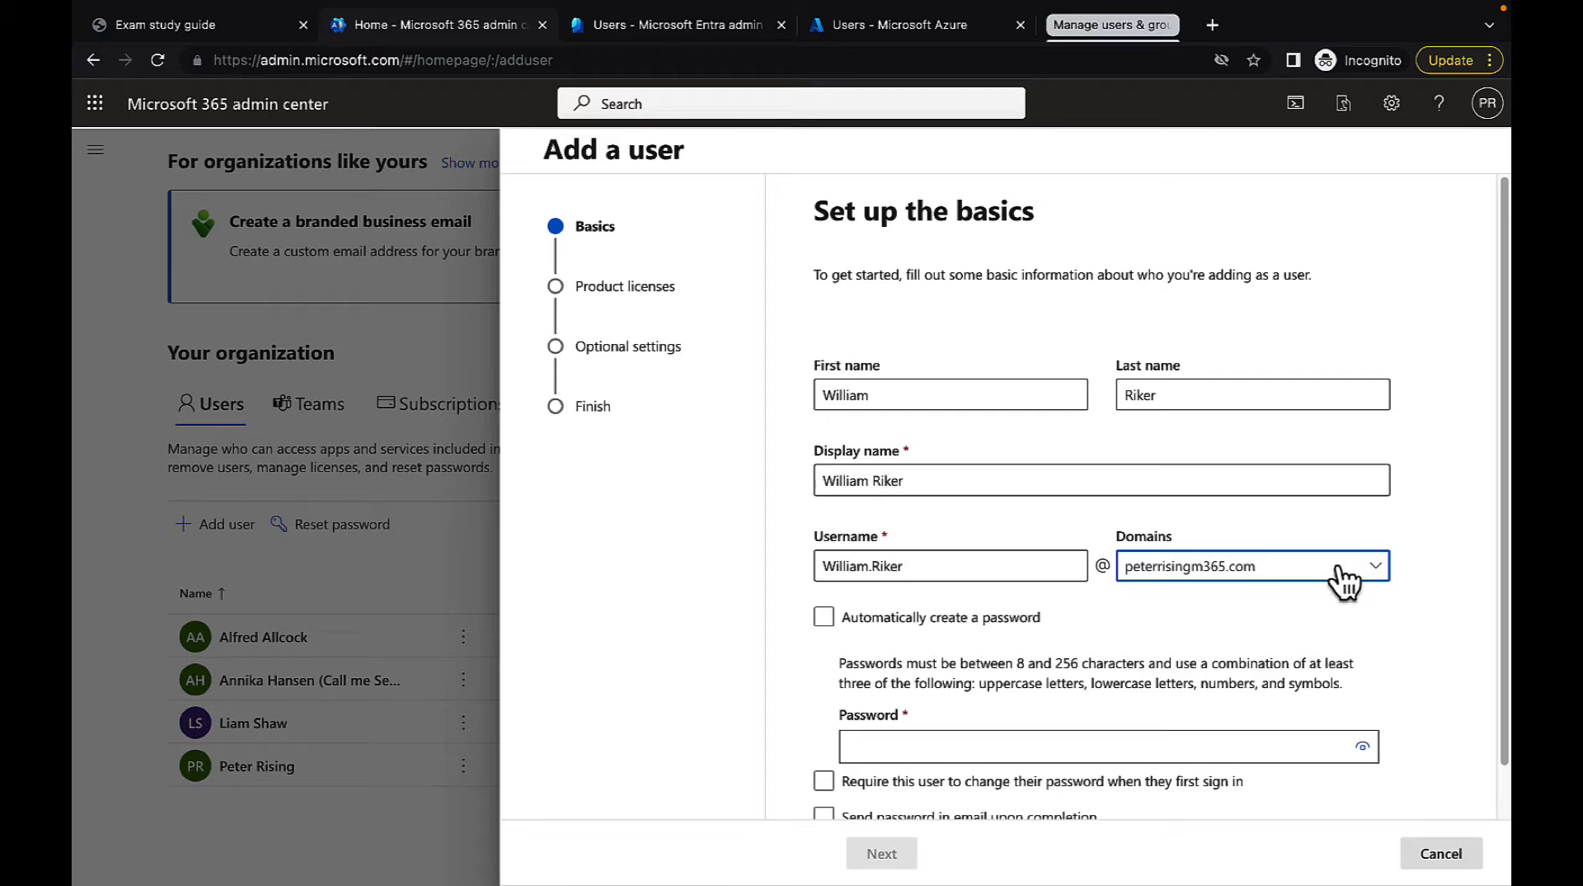
click(1375, 576)
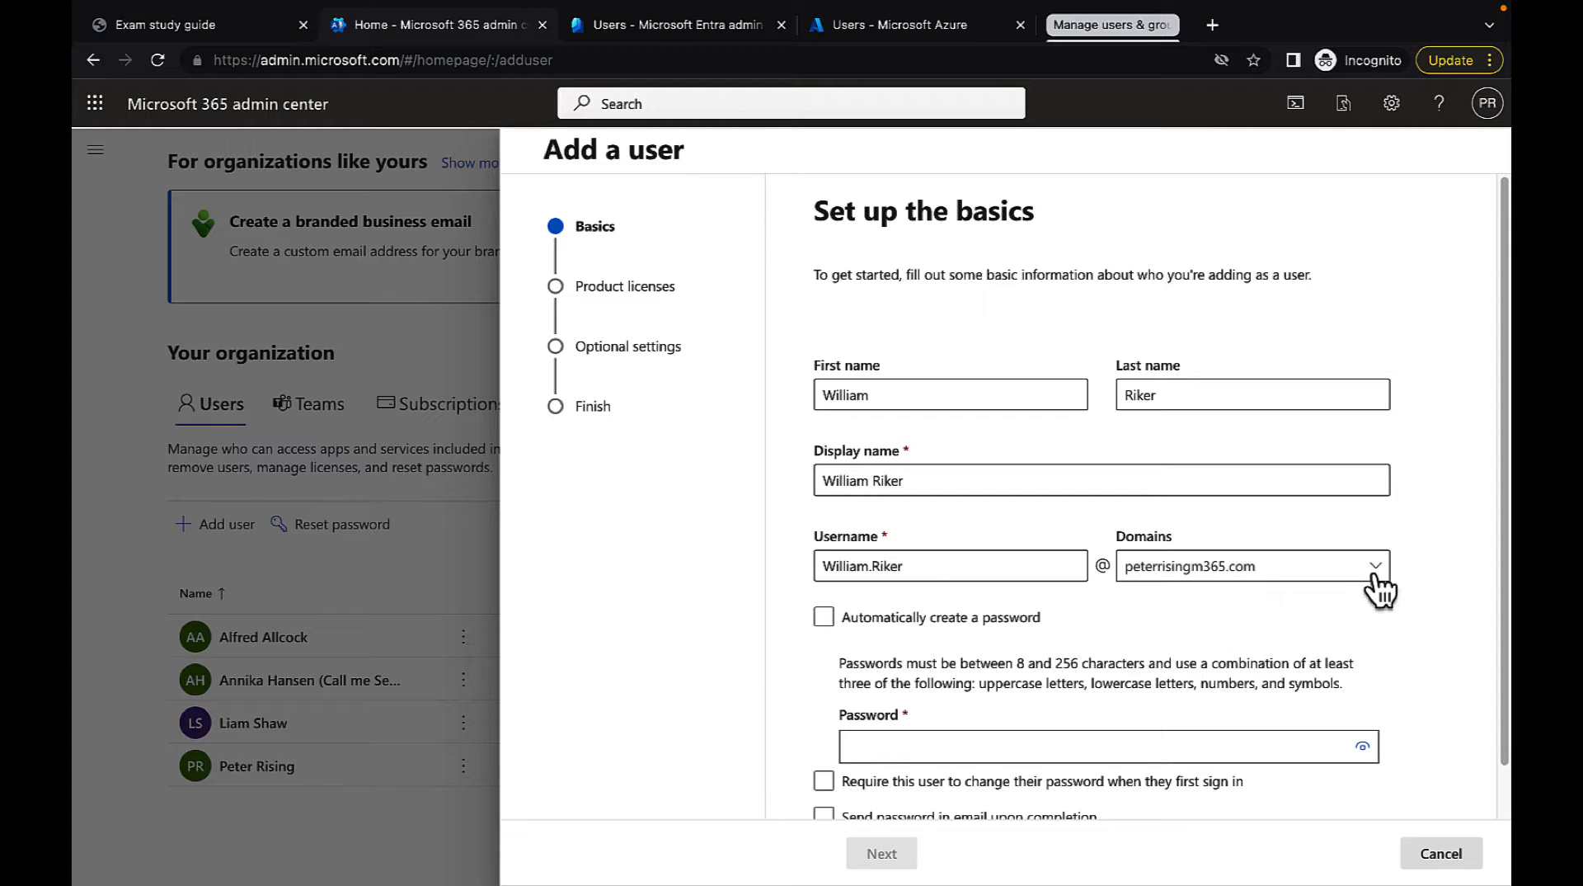
click(1377, 578)
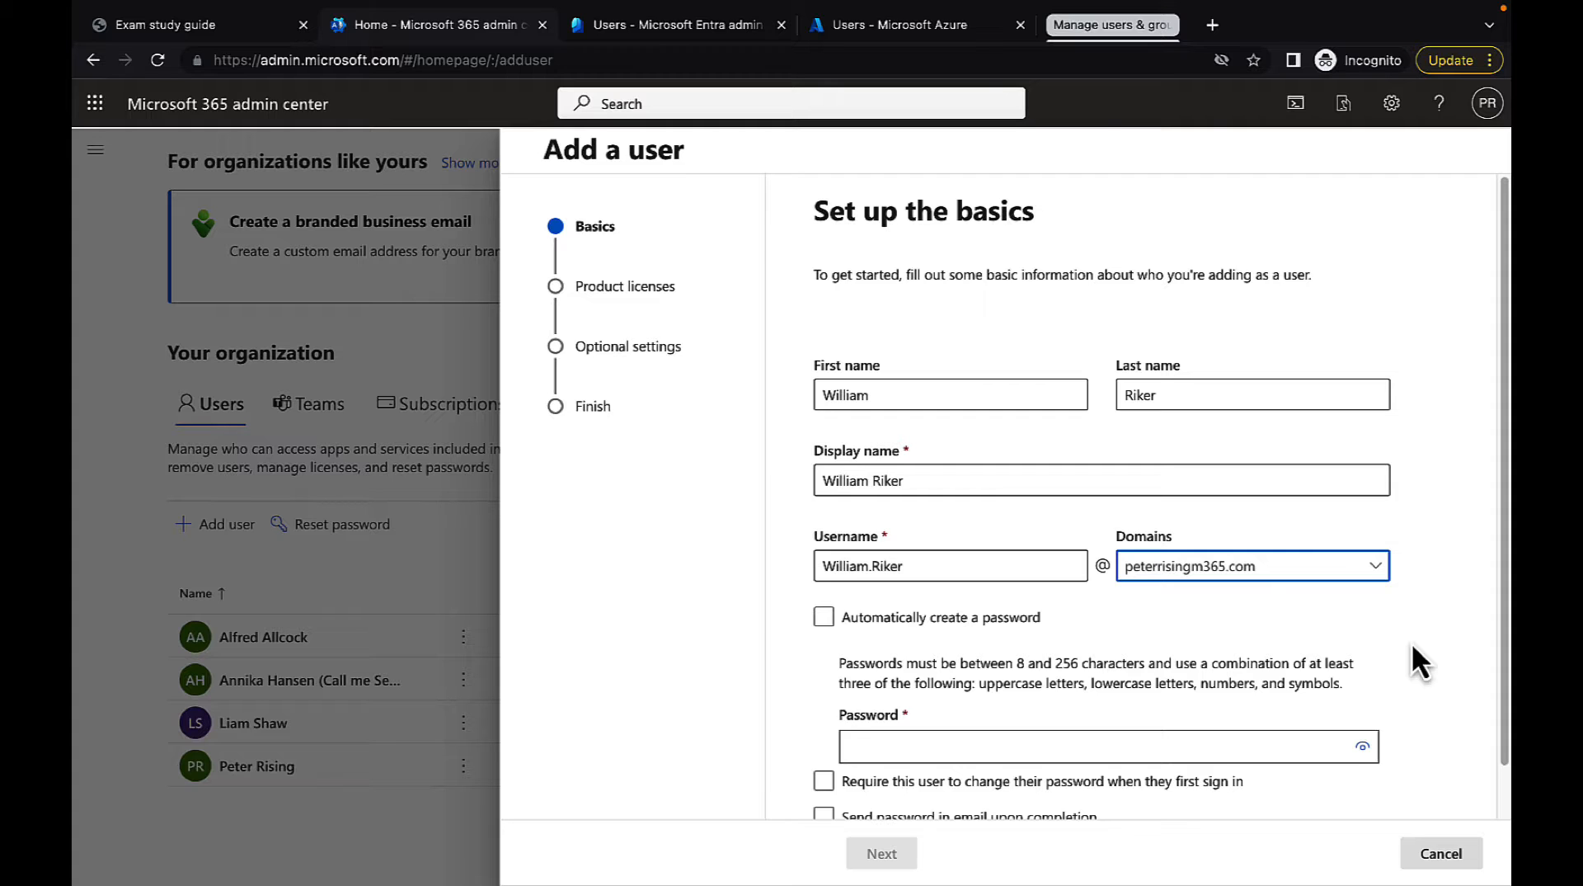
Have the new user's password created automatically instead of entering one manually
scroll(1411, 643, down, 1)
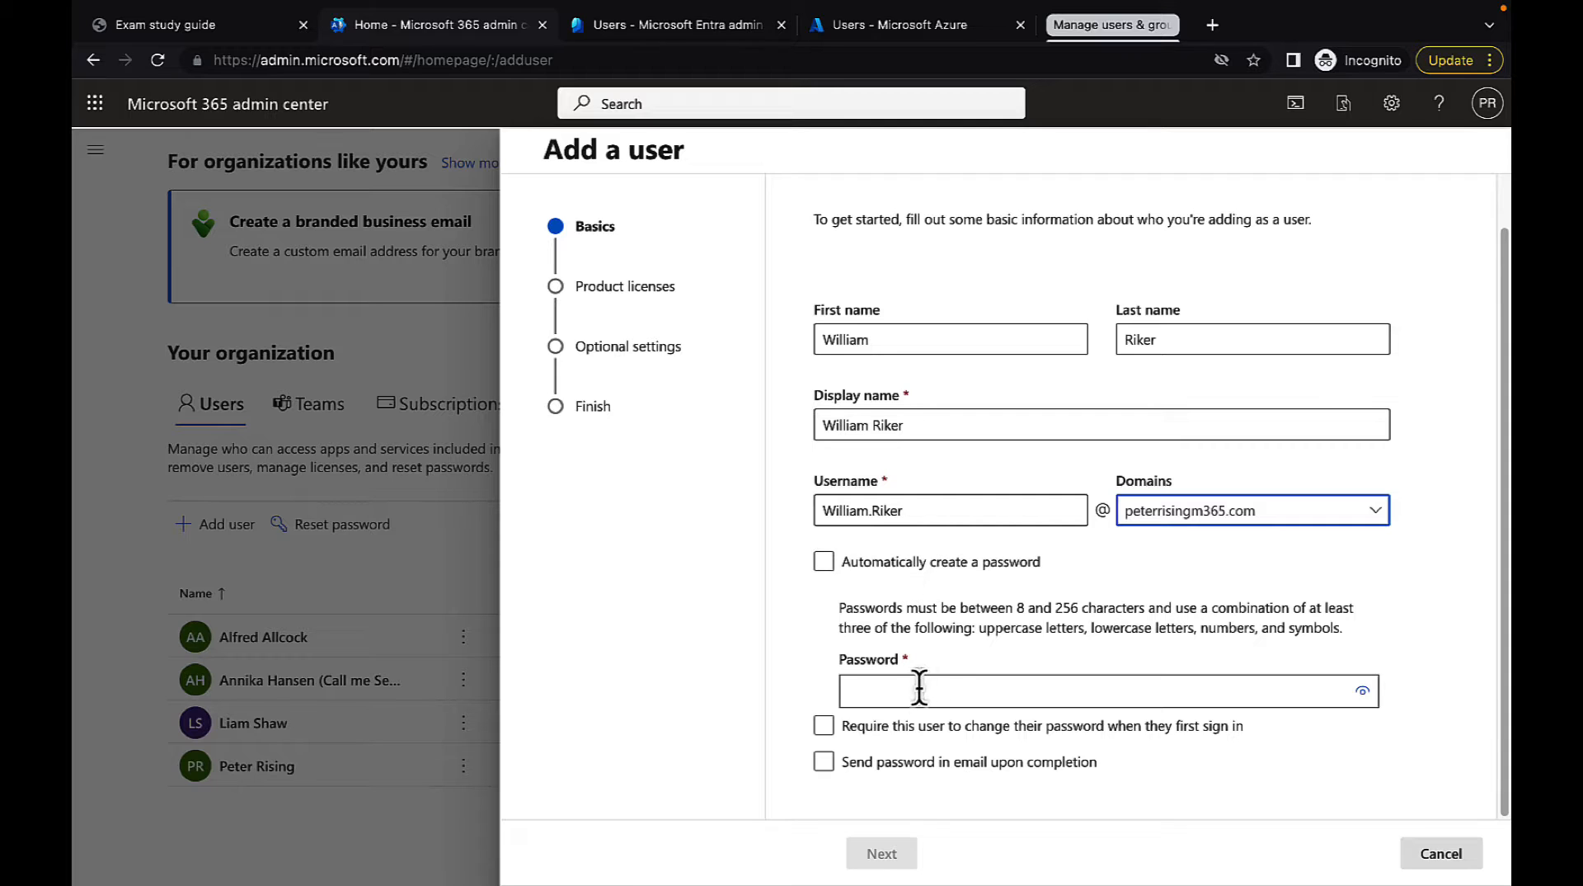
click(955, 690)
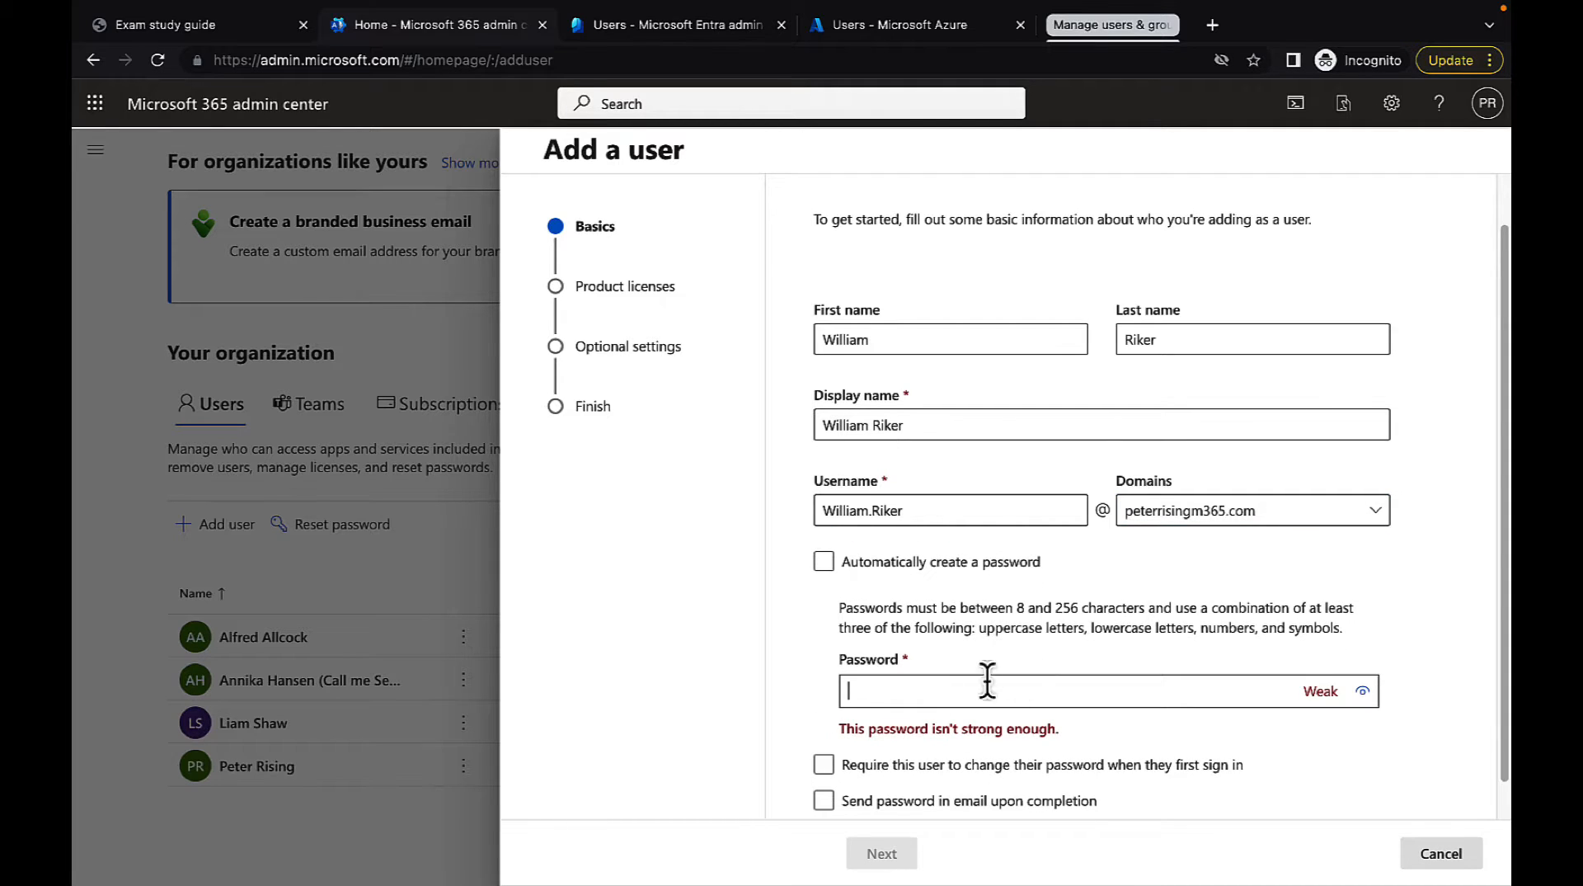
scroll(1005, 721, down, 1)
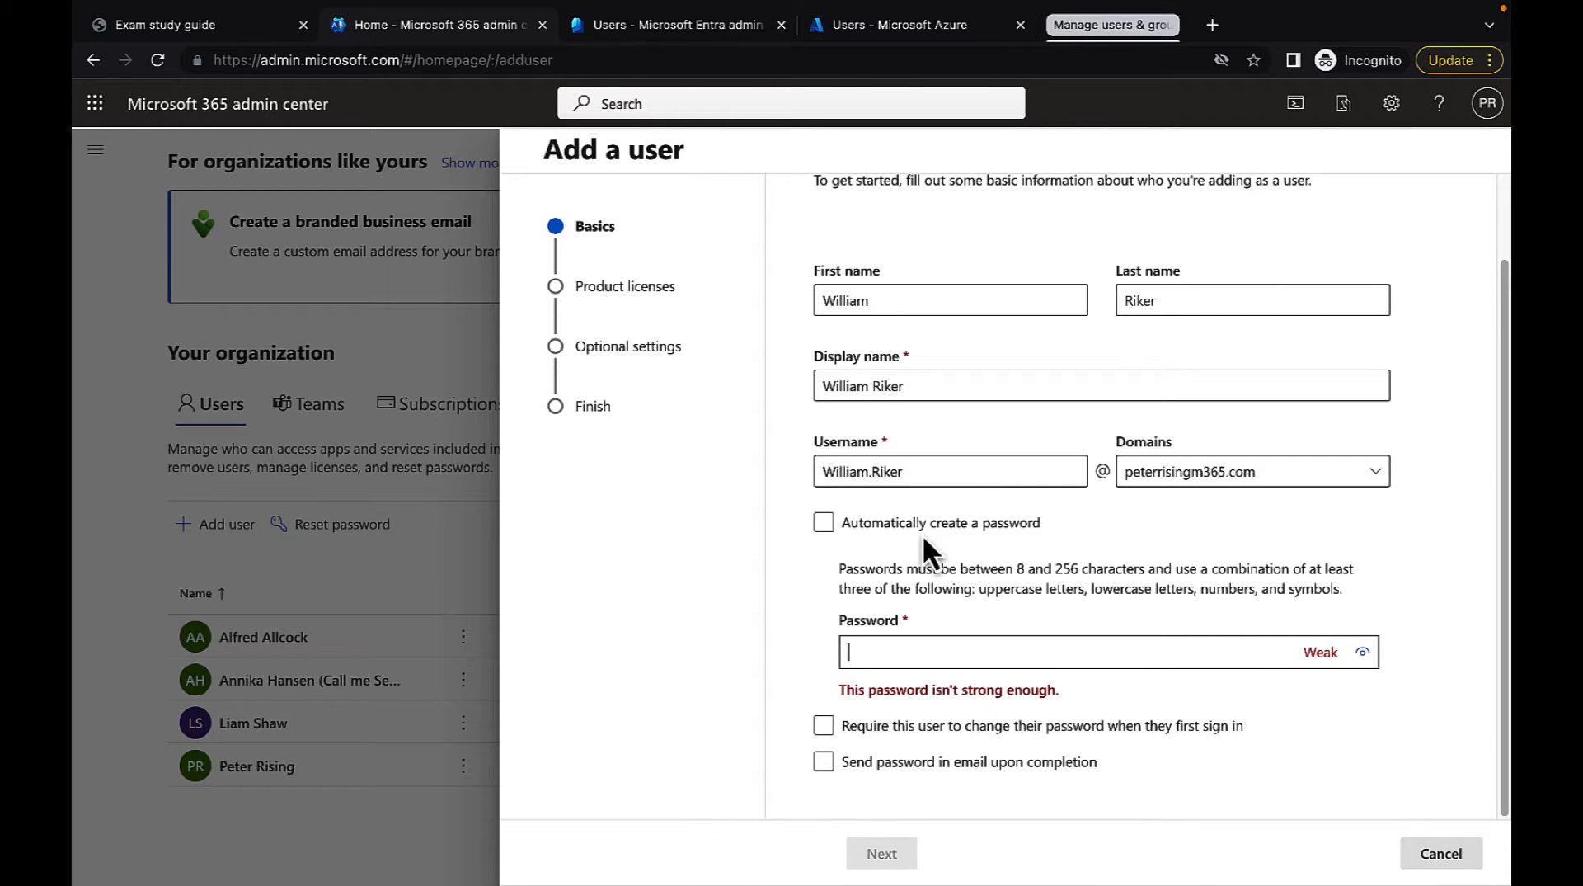
click(824, 523)
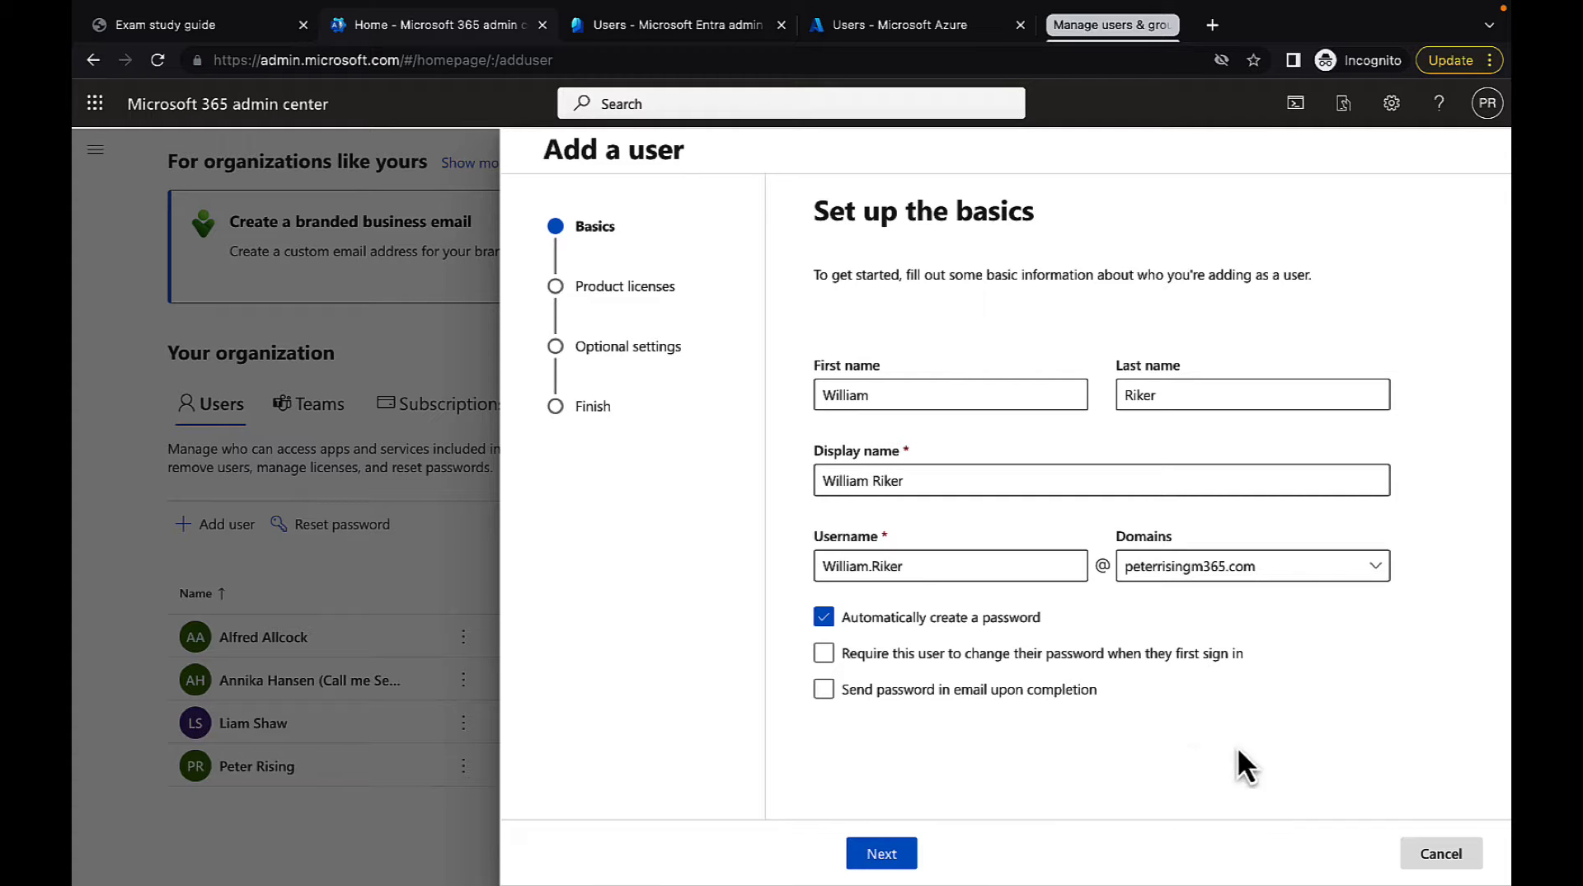
Require a password change at first sign-in, enable emailing the password upon completion, and continue to the product licenses
click(875, 653)
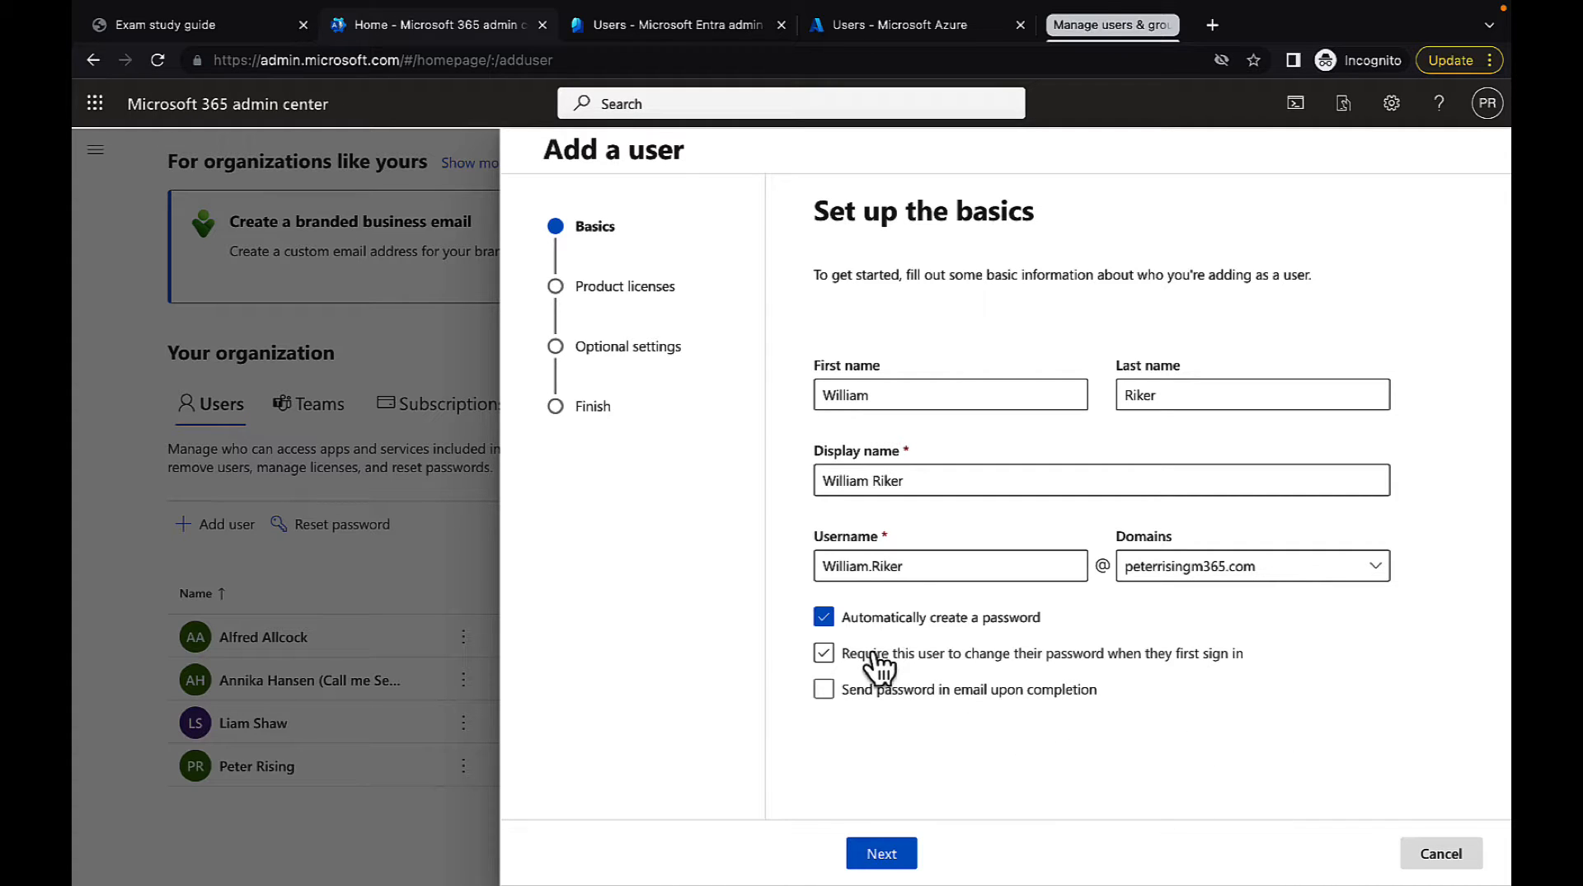
click(879, 665)
click(824, 689)
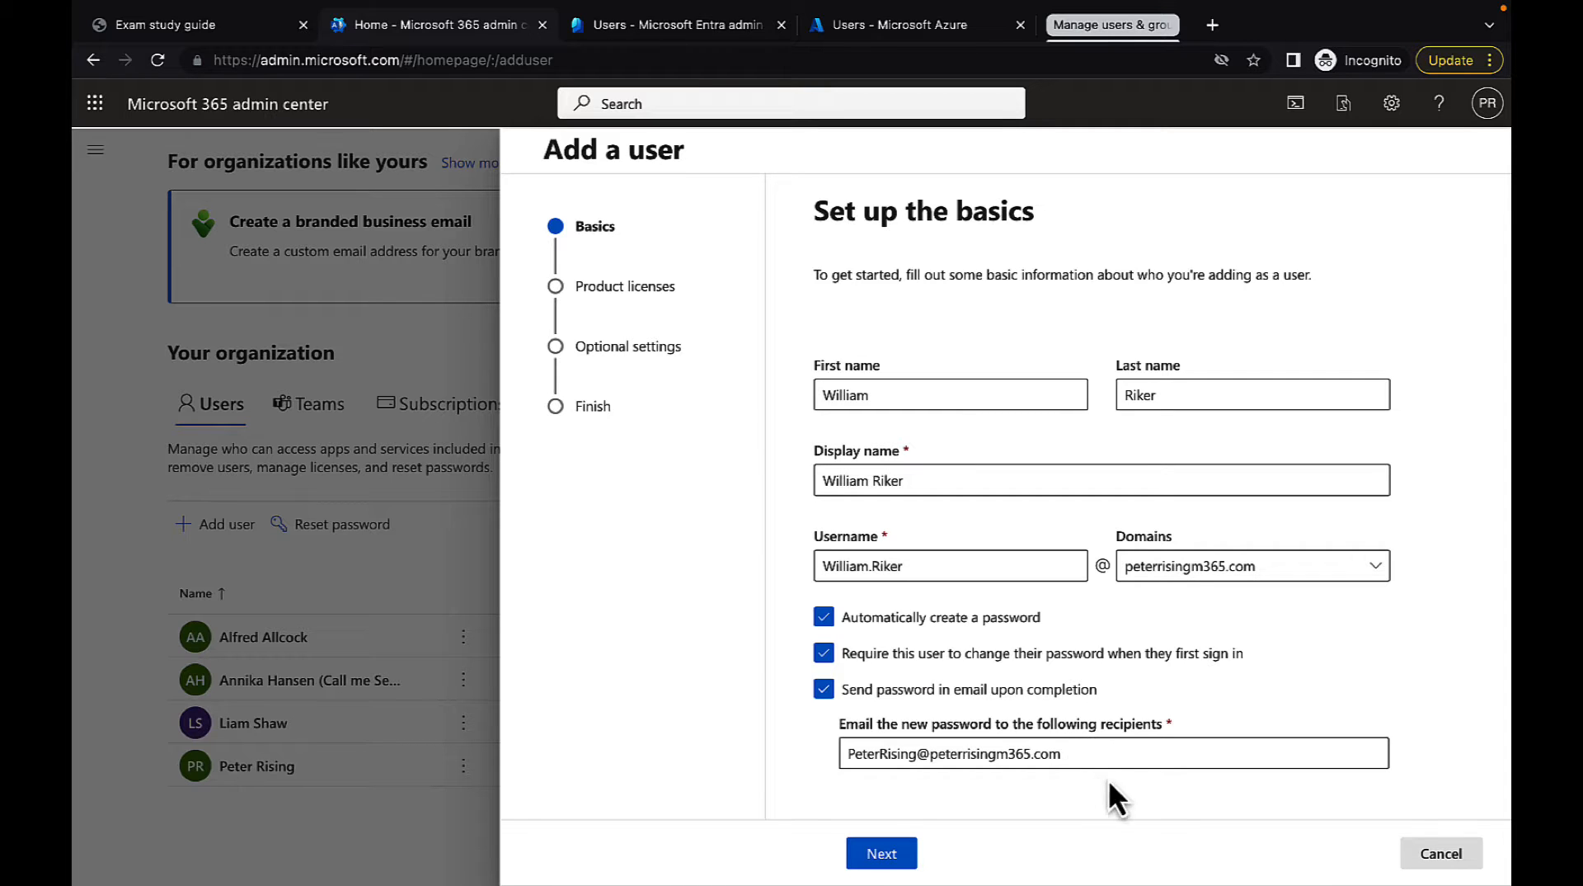
click(895, 858)
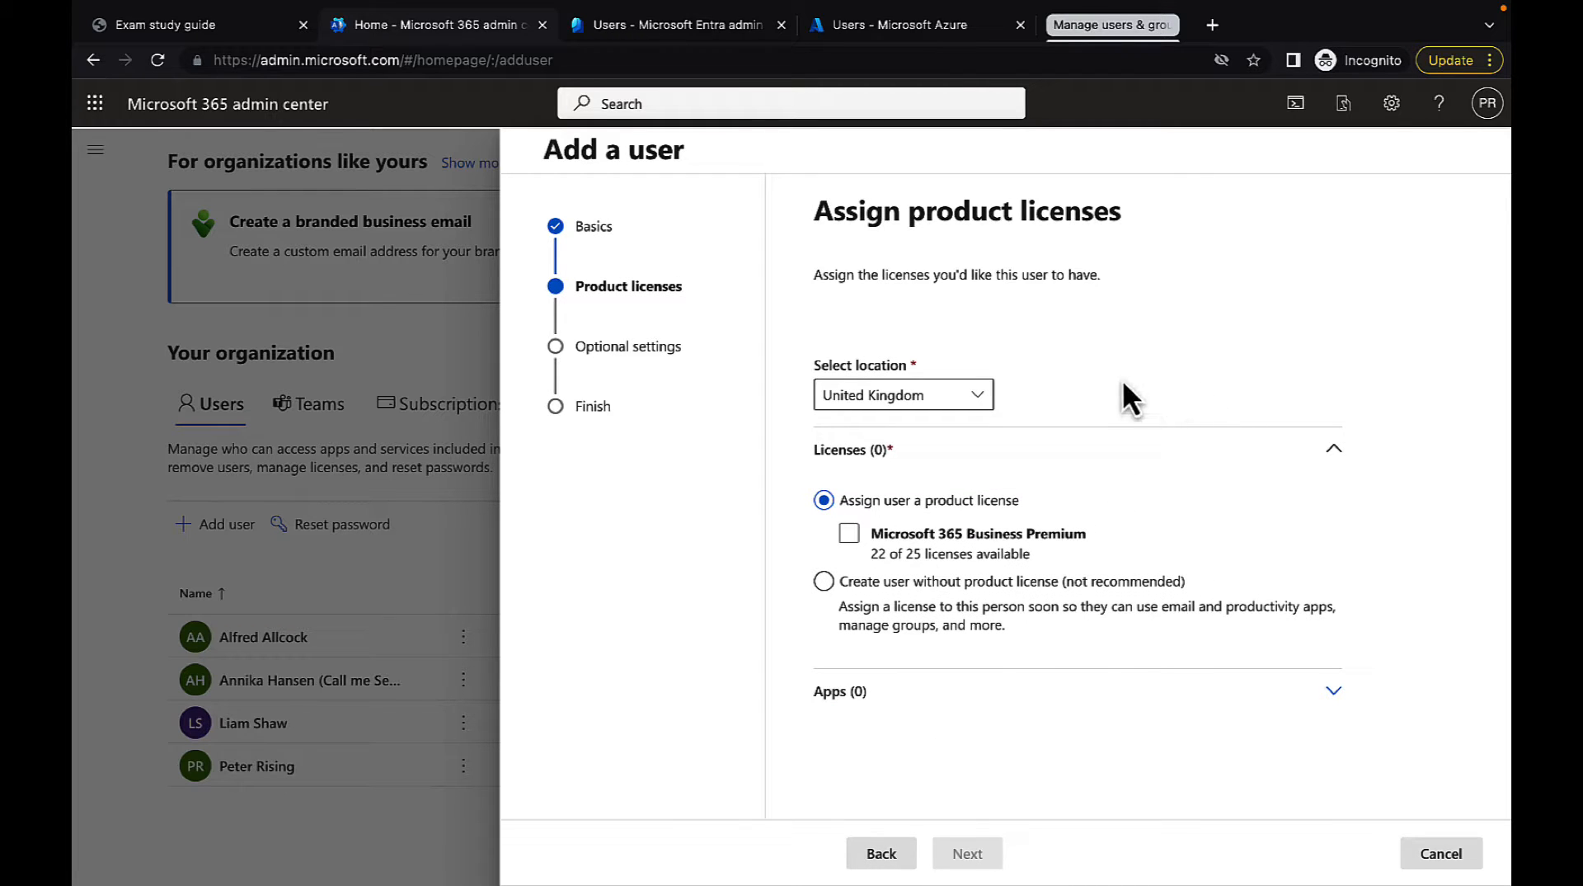
Keep United Kingdom as the user's location and assign the Microsoft 365 Business Premium license
click(978, 395)
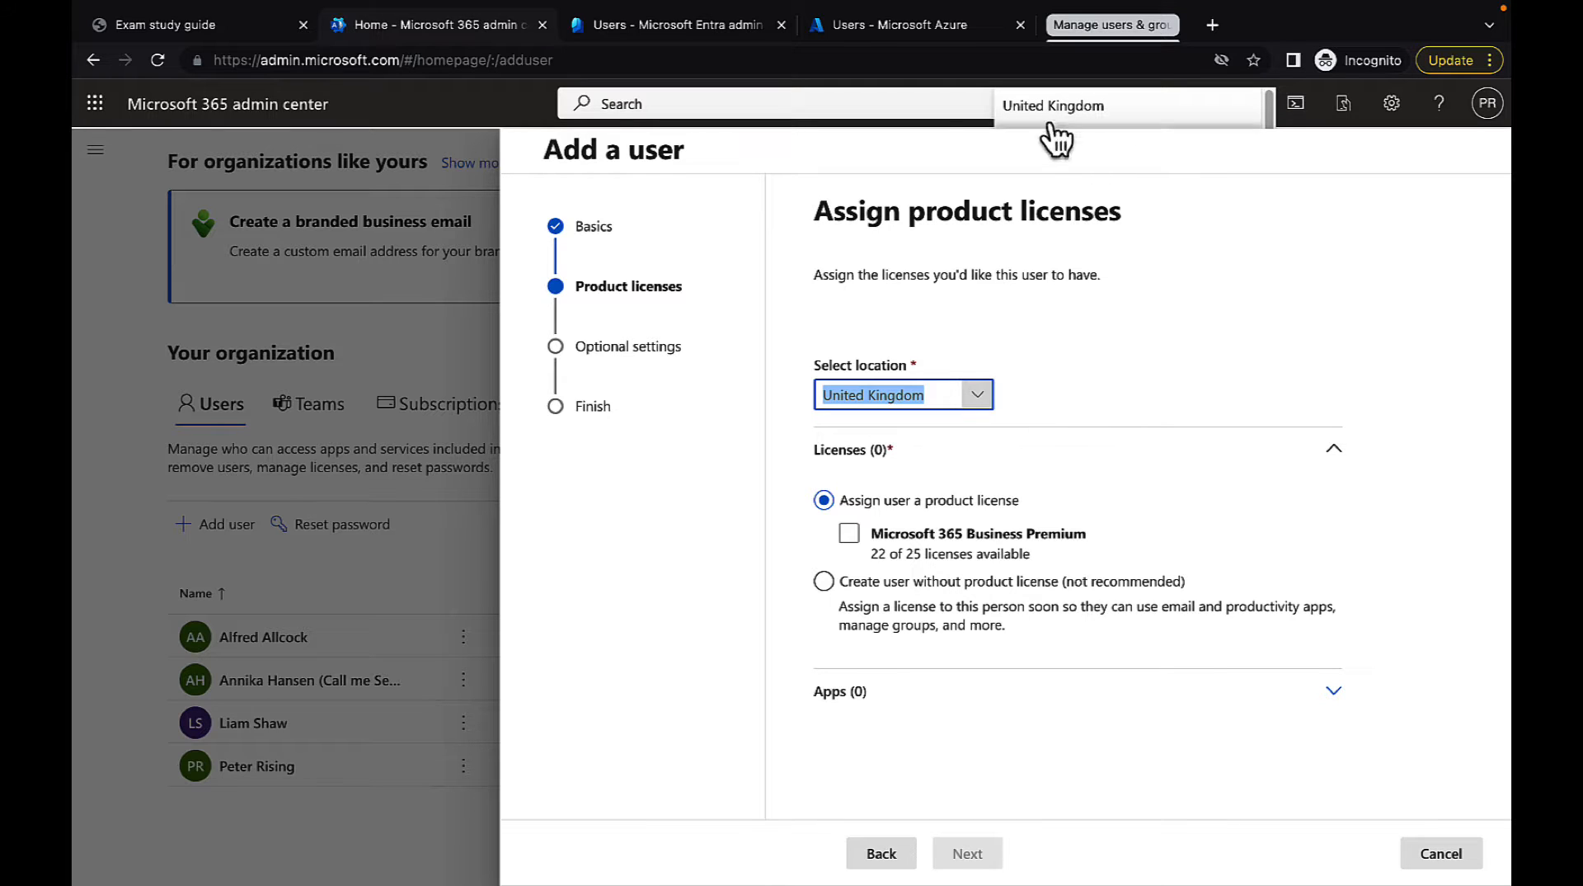
click(977, 396)
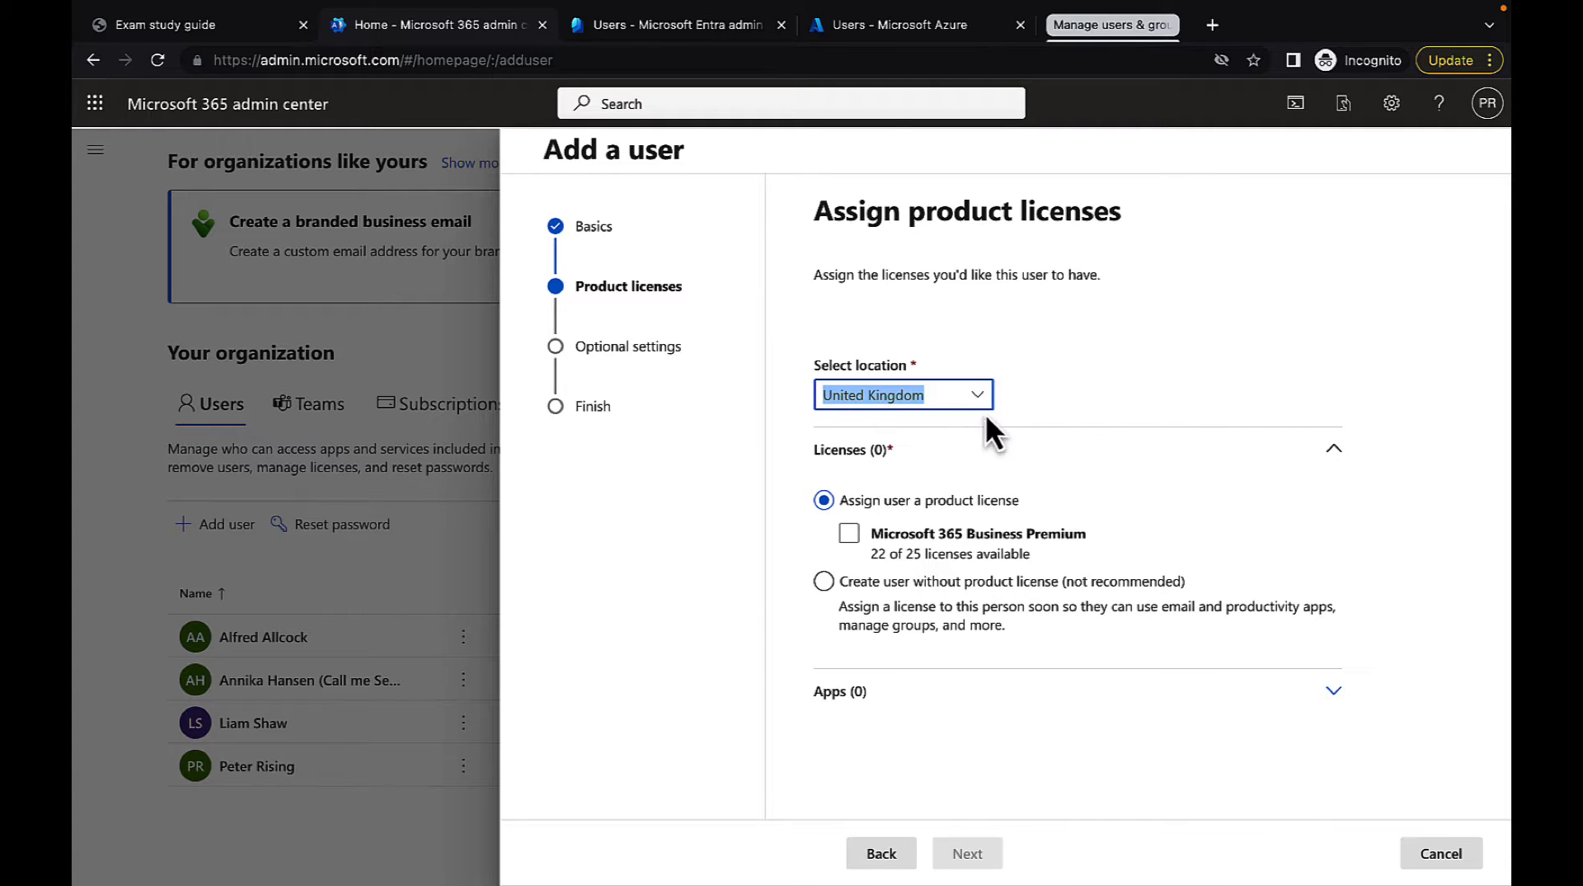
click(1049, 394)
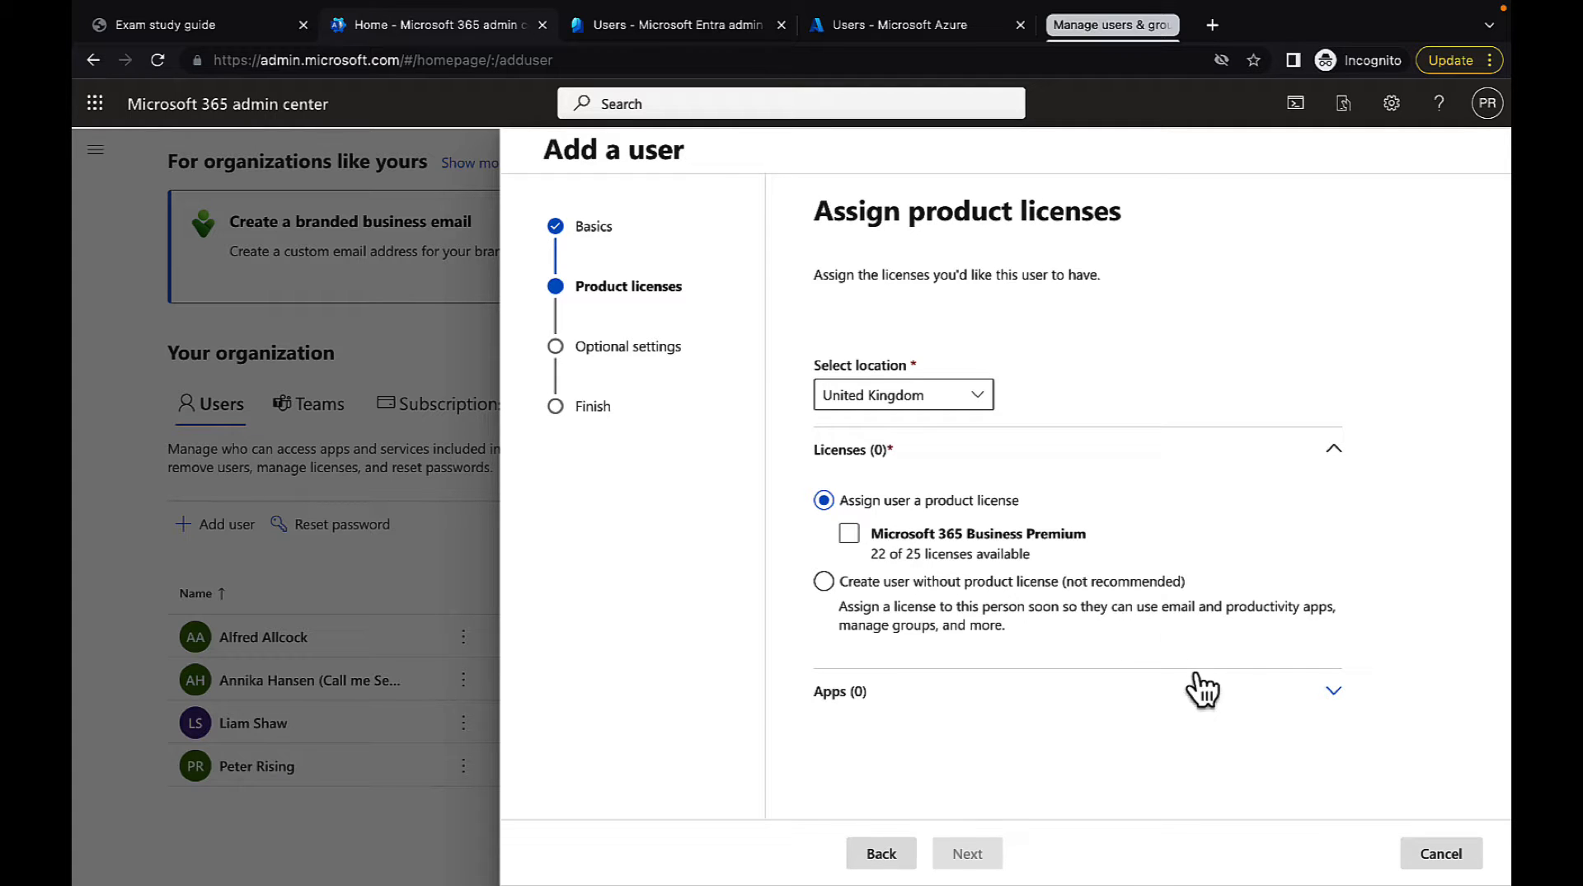
click(852, 535)
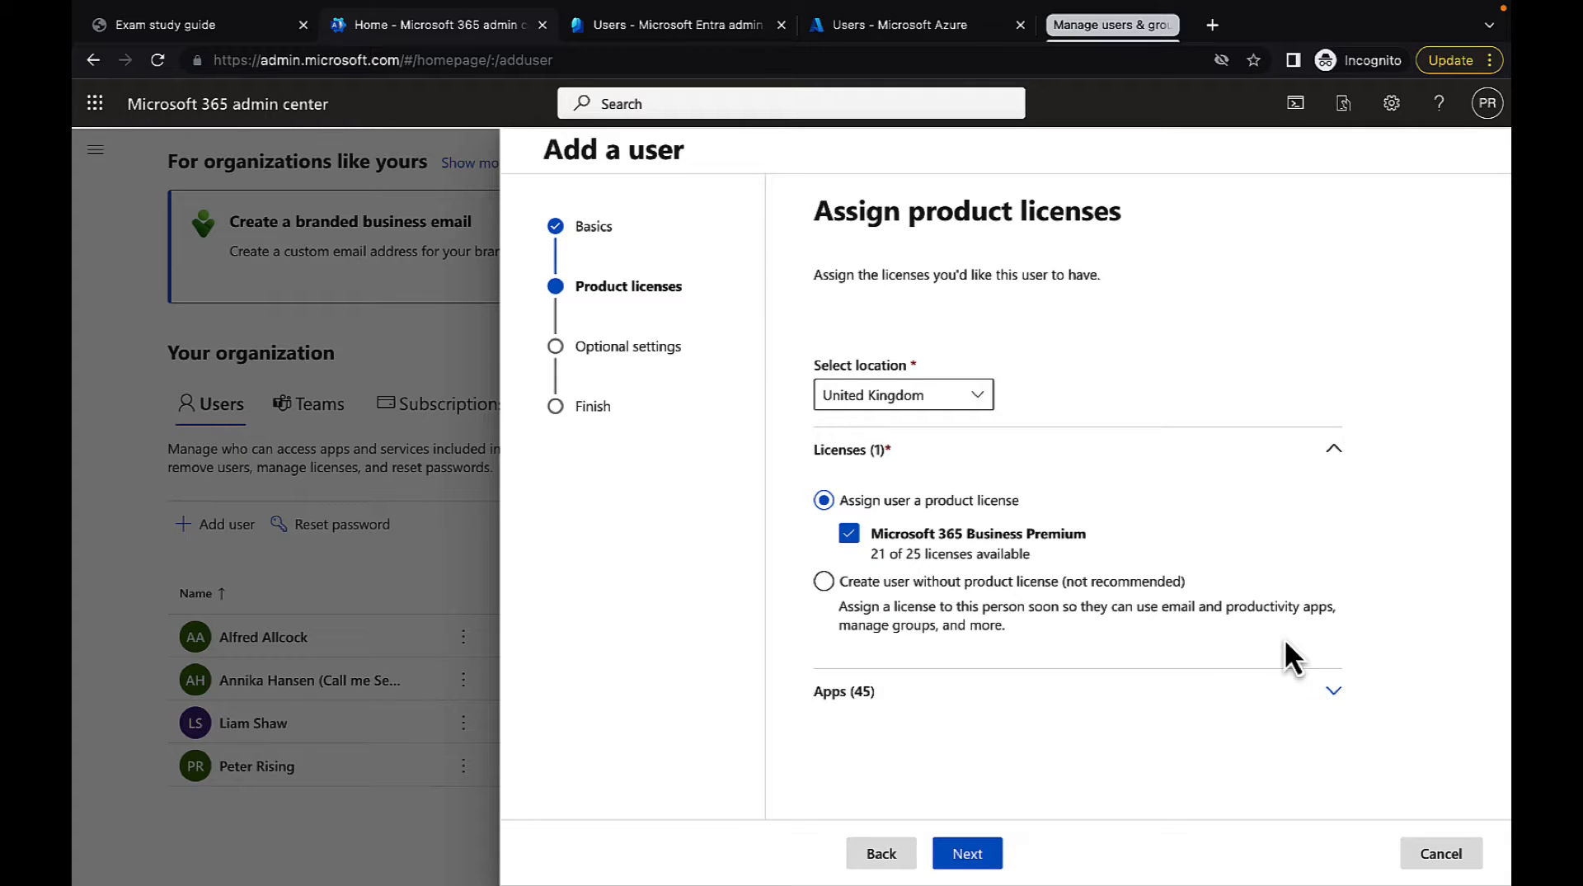
Expand the apps included in the license and exclude Microsoft Bookings for this user
click(1333, 693)
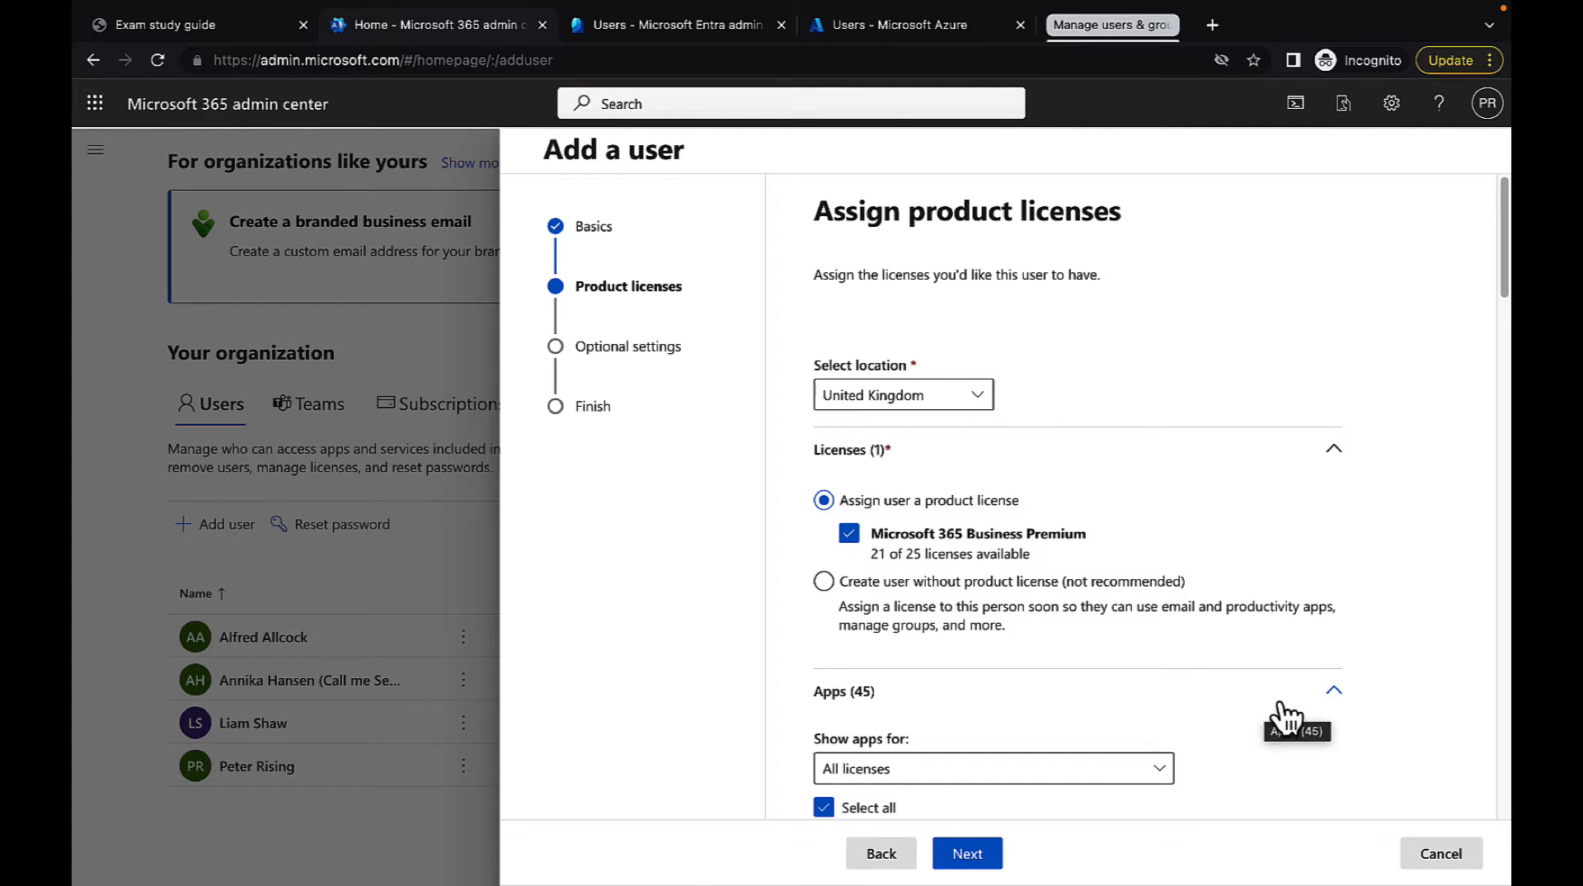
scroll(1281, 705, down, 5)
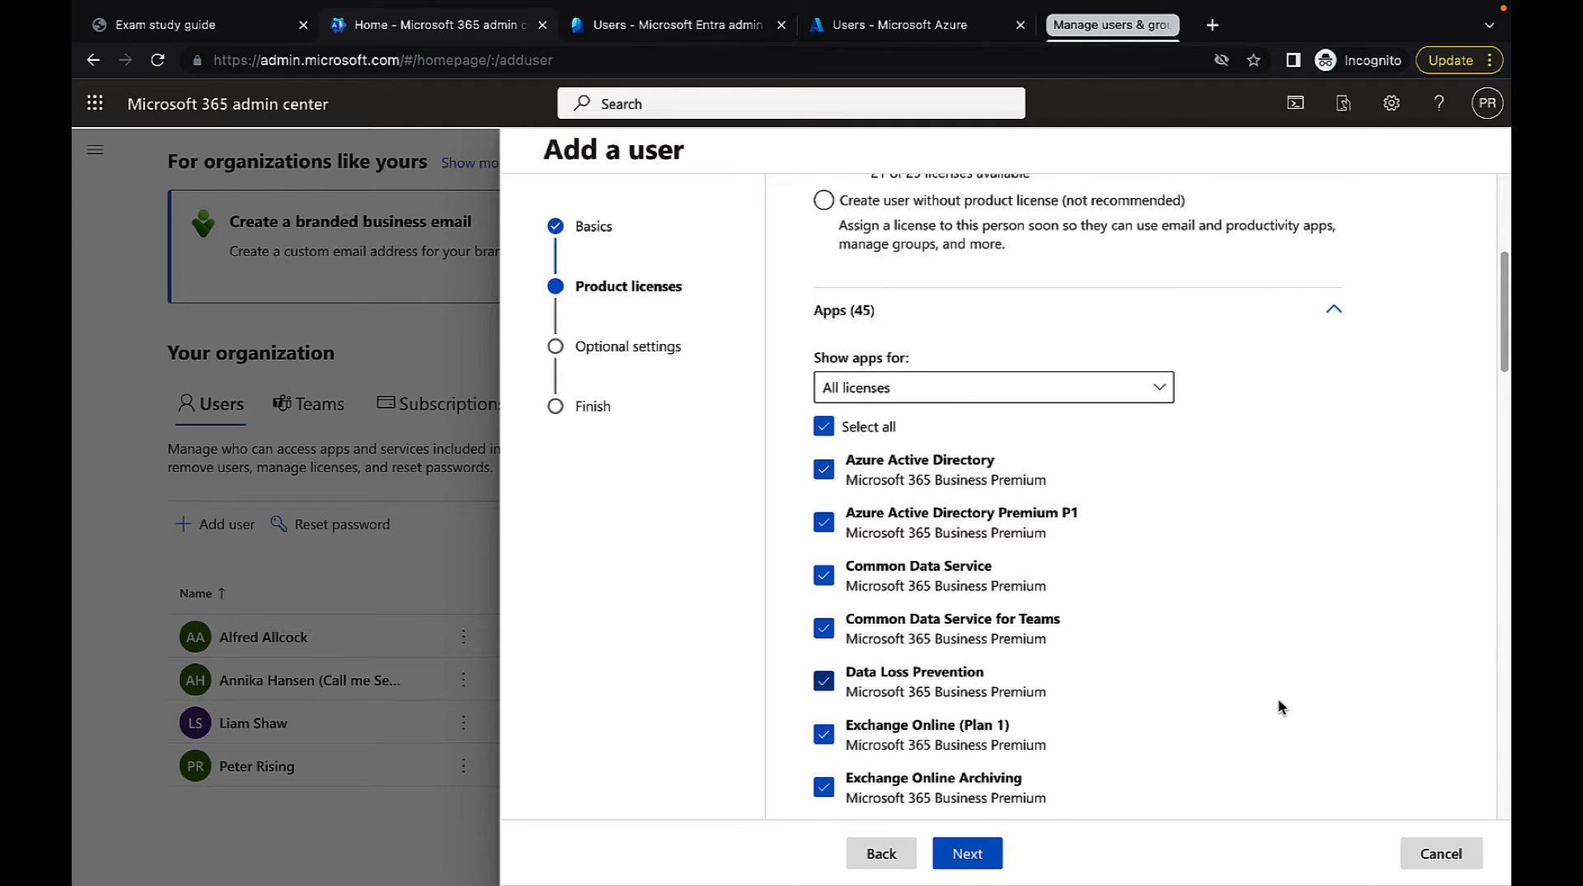
scroll(1278, 700, down, 1)
scroll(1278, 706, down, 1)
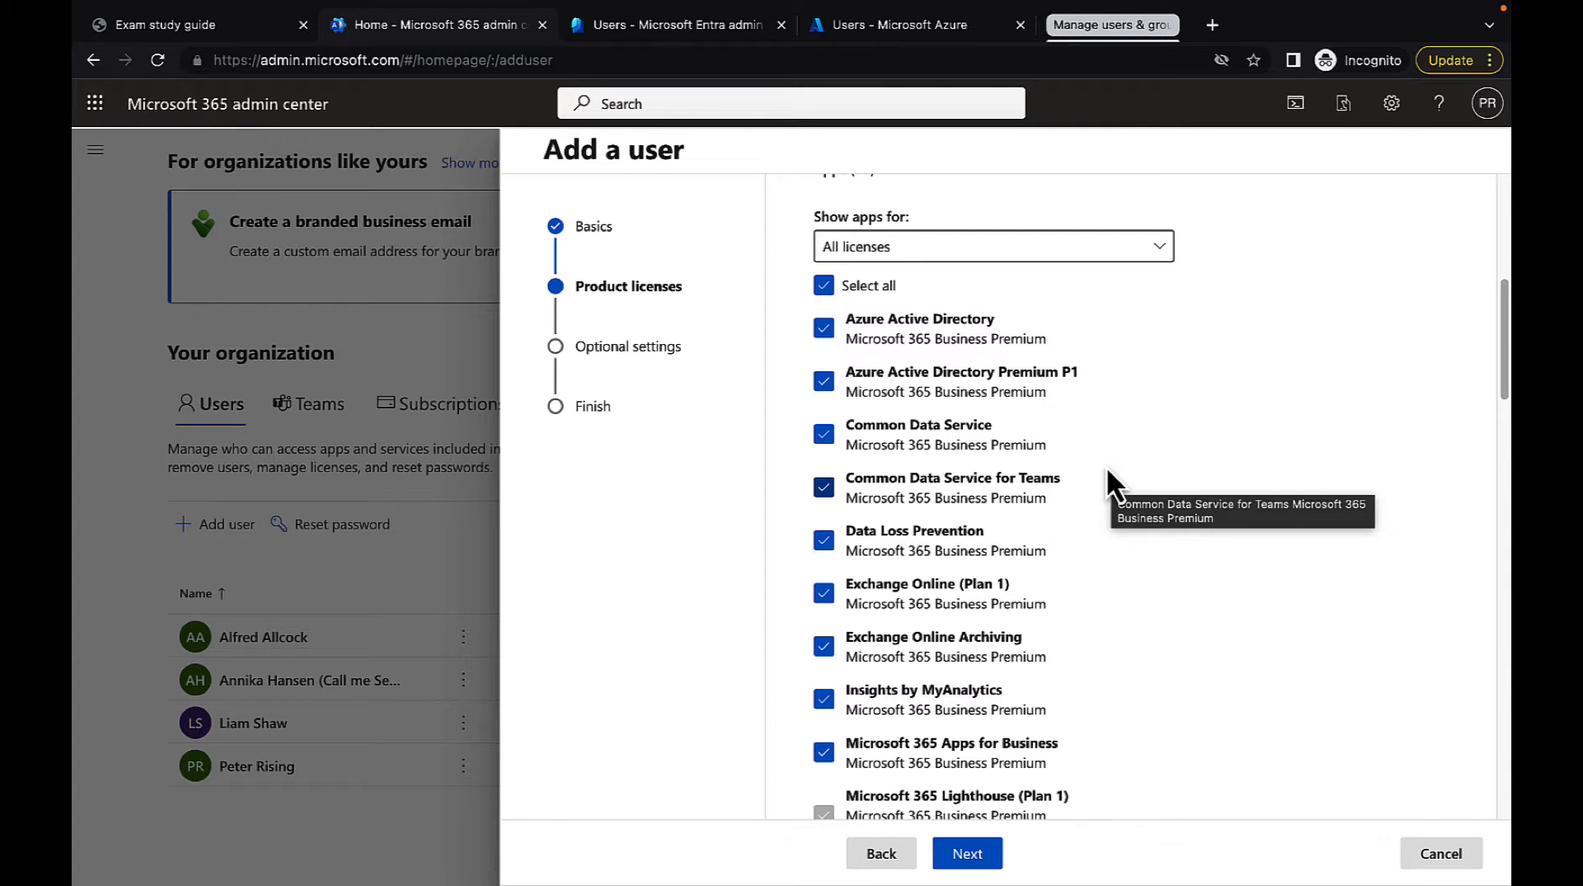
scroll(1163, 610, down, 1)
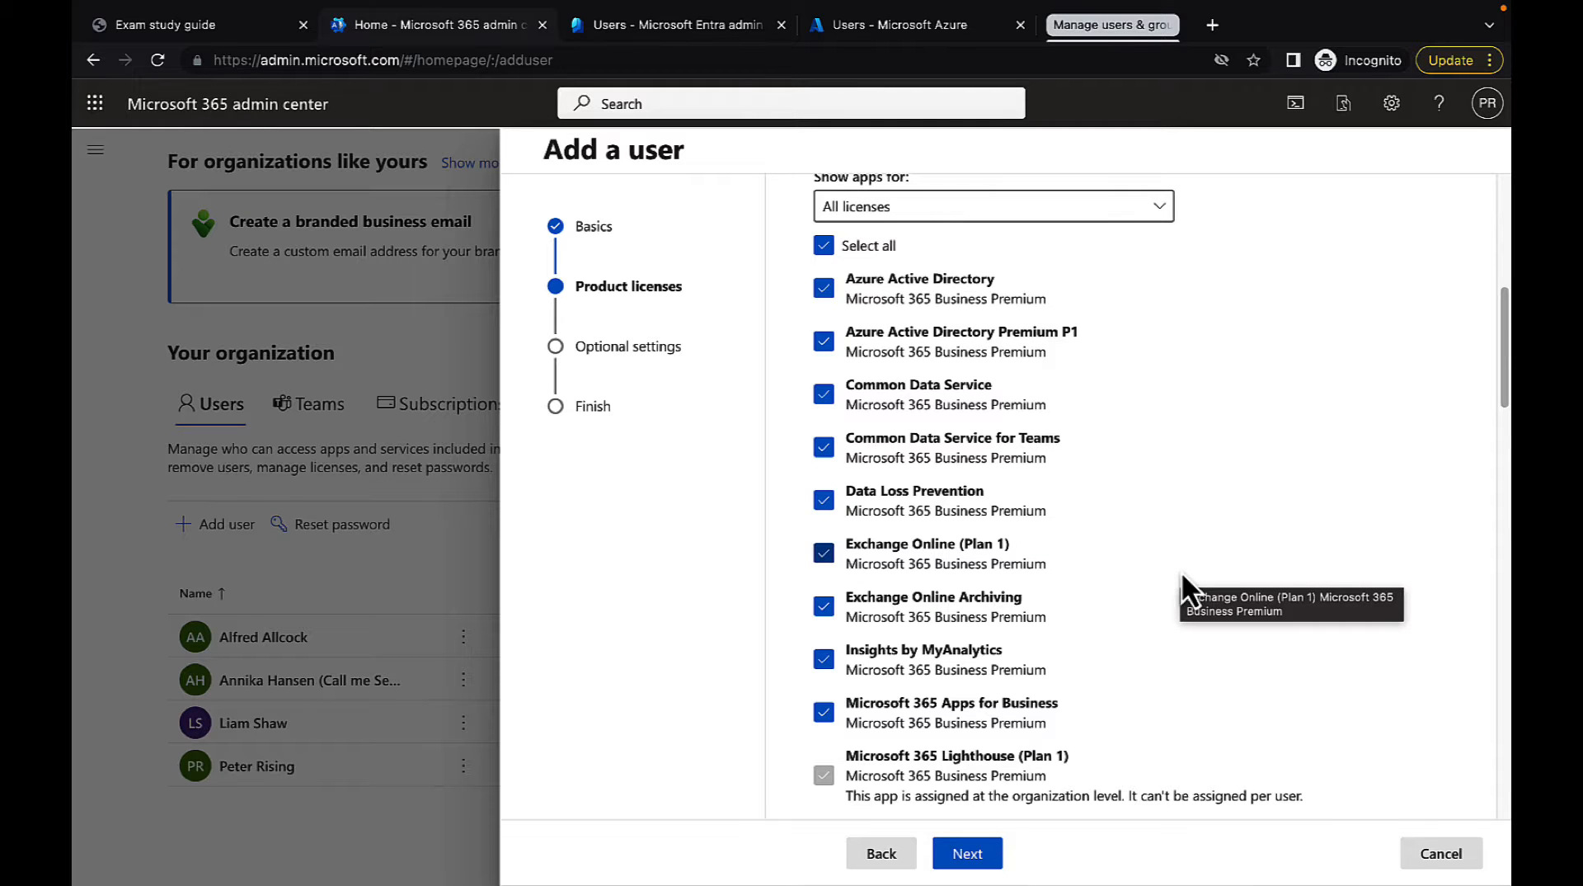
scroll(1153, 602, down, 3)
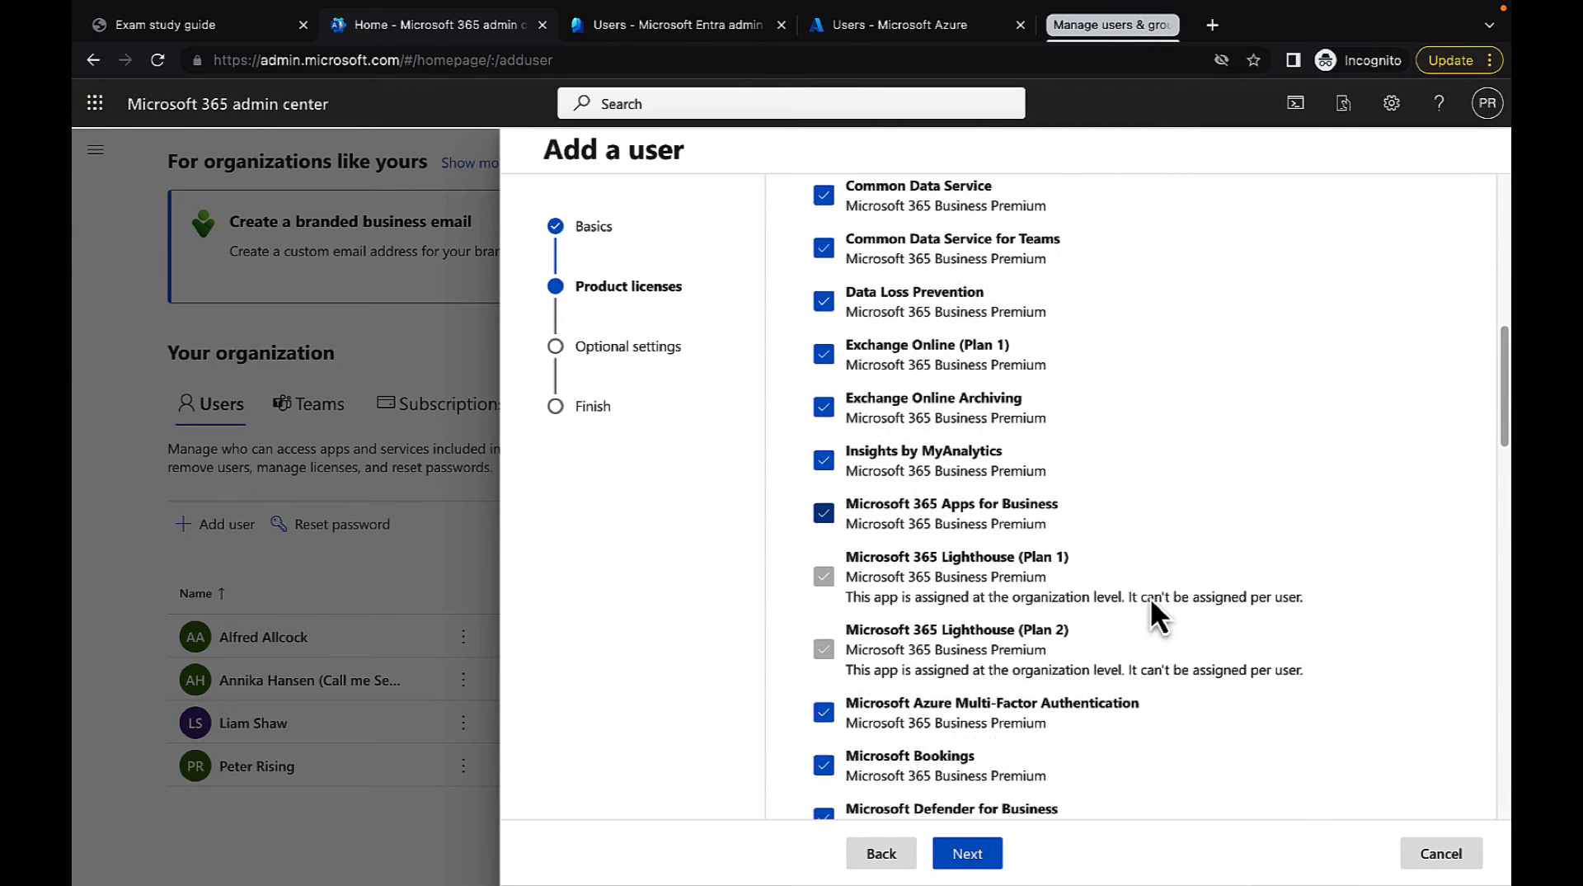
scroll(1151, 597, down, 2)
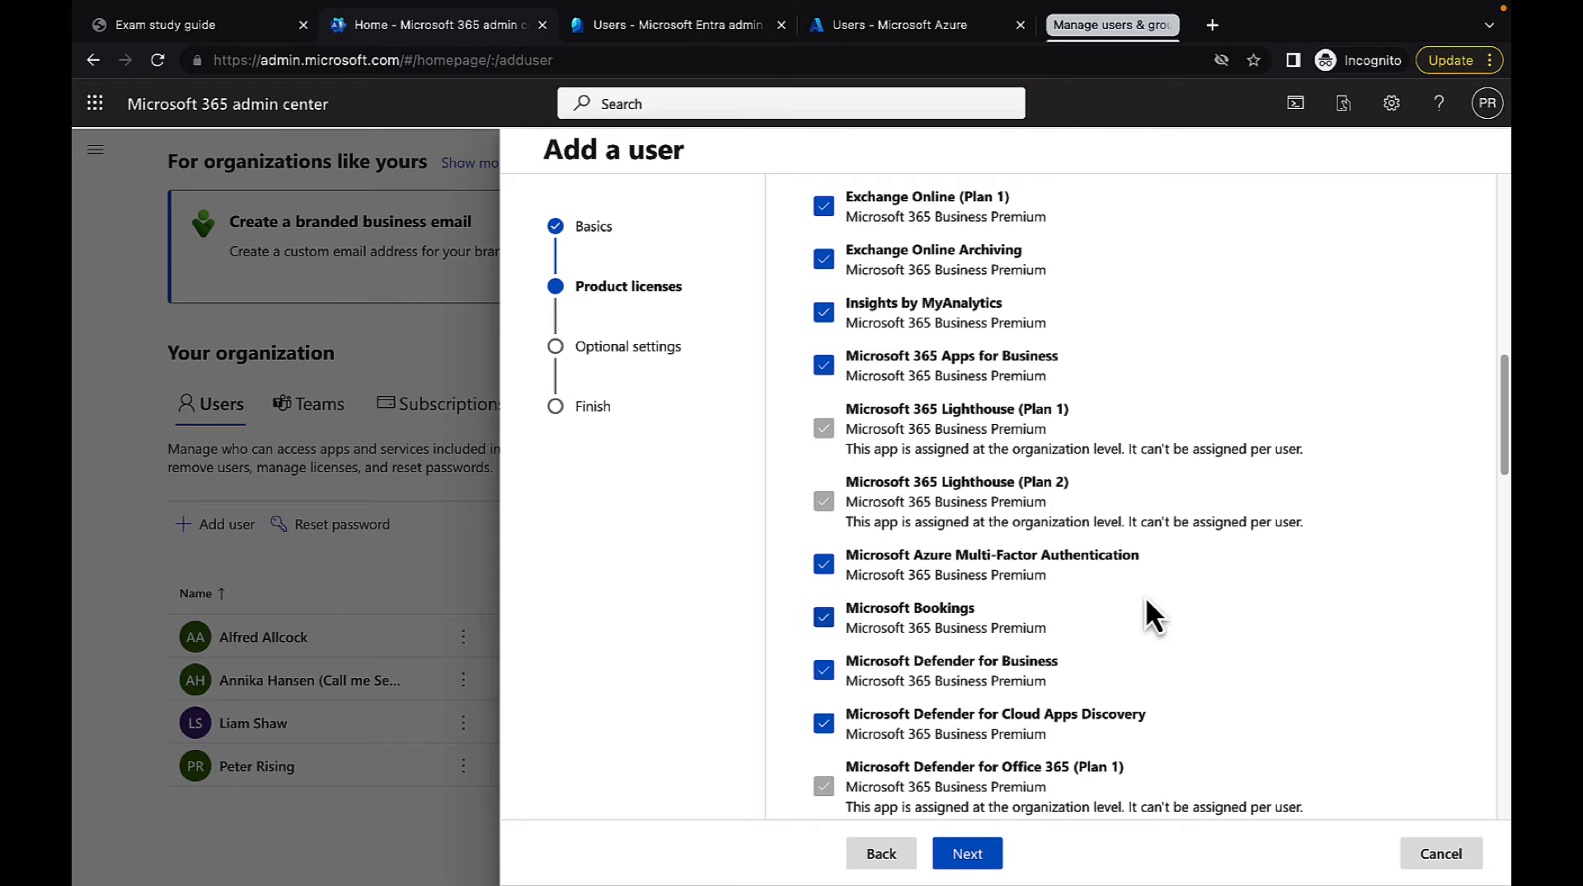
click(824, 618)
scroll(1244, 677, down, 2)
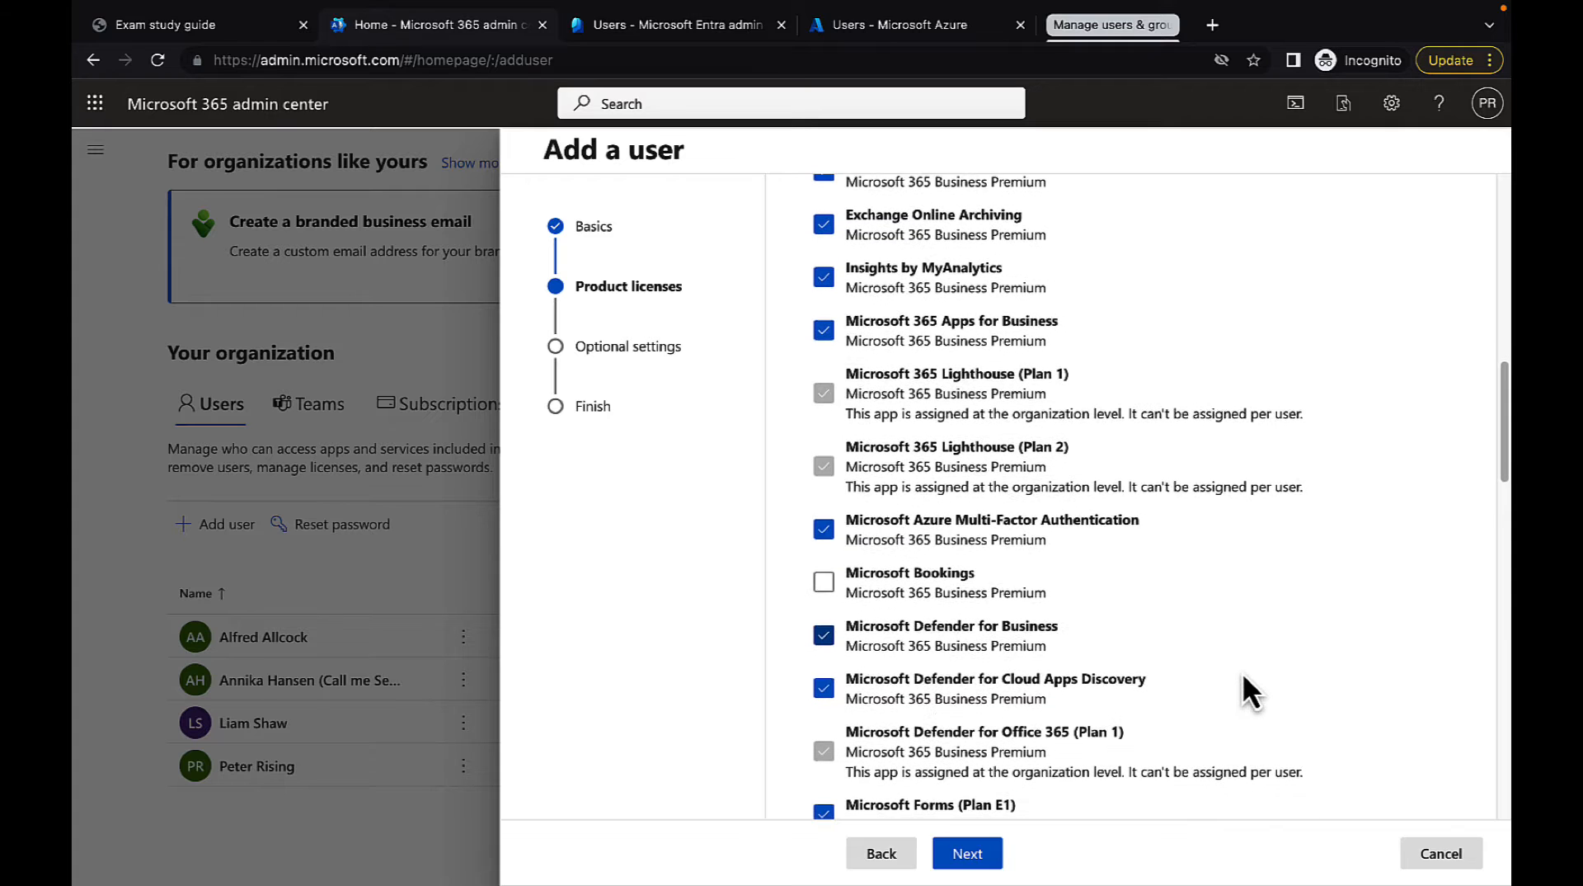
Review the remaining apps included in the Microsoft 365 Business Premium license and continue to the optional settings
scroll(1244, 676, down, 3)
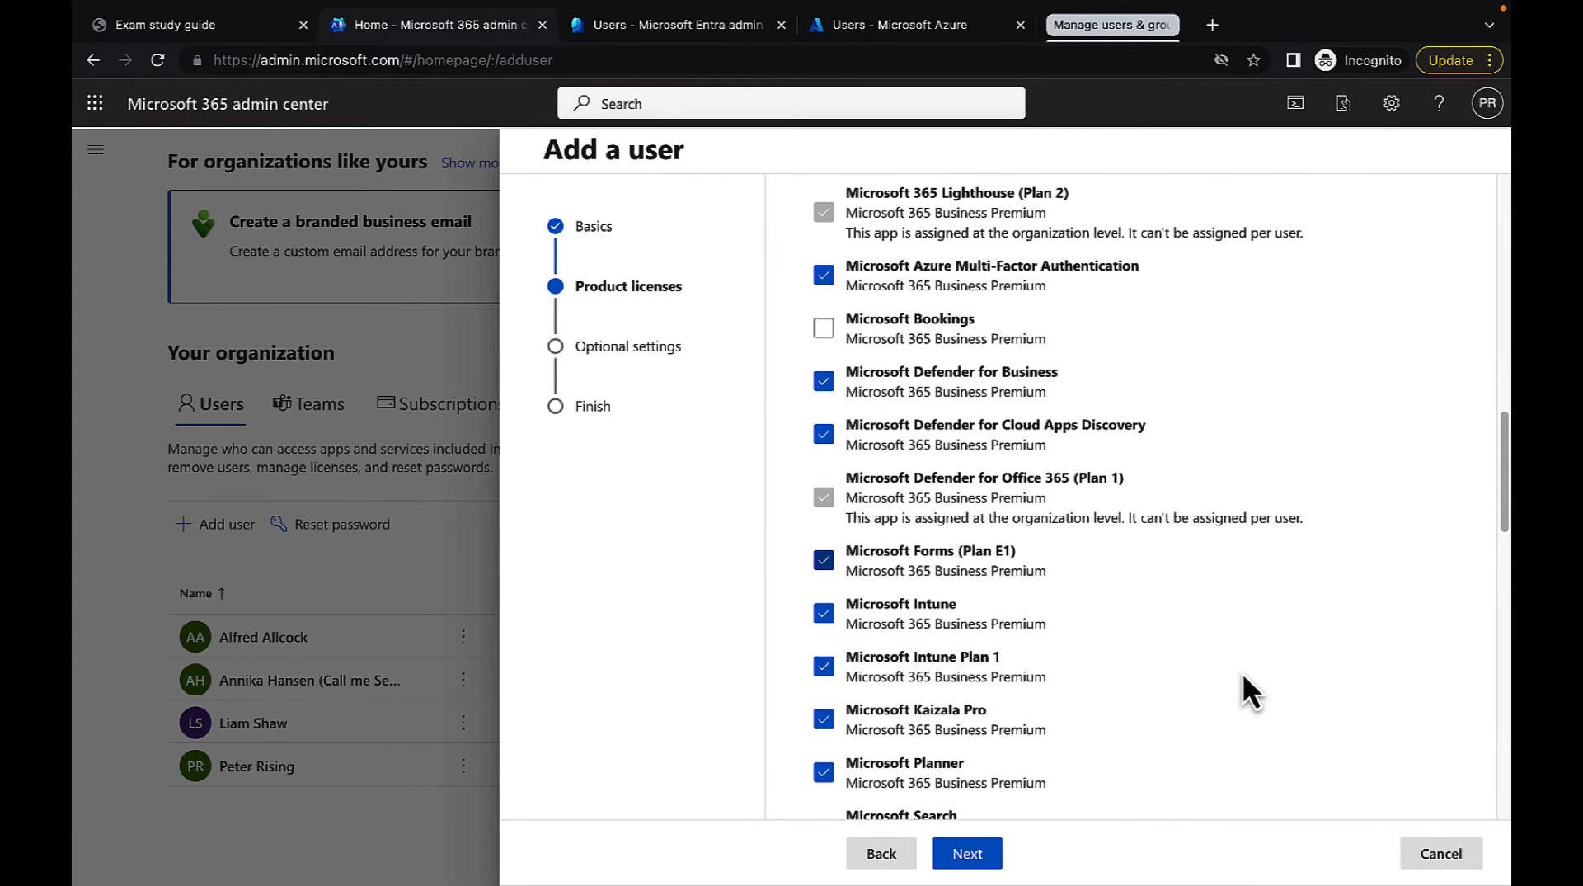
scroll(1244, 677, down, 1)
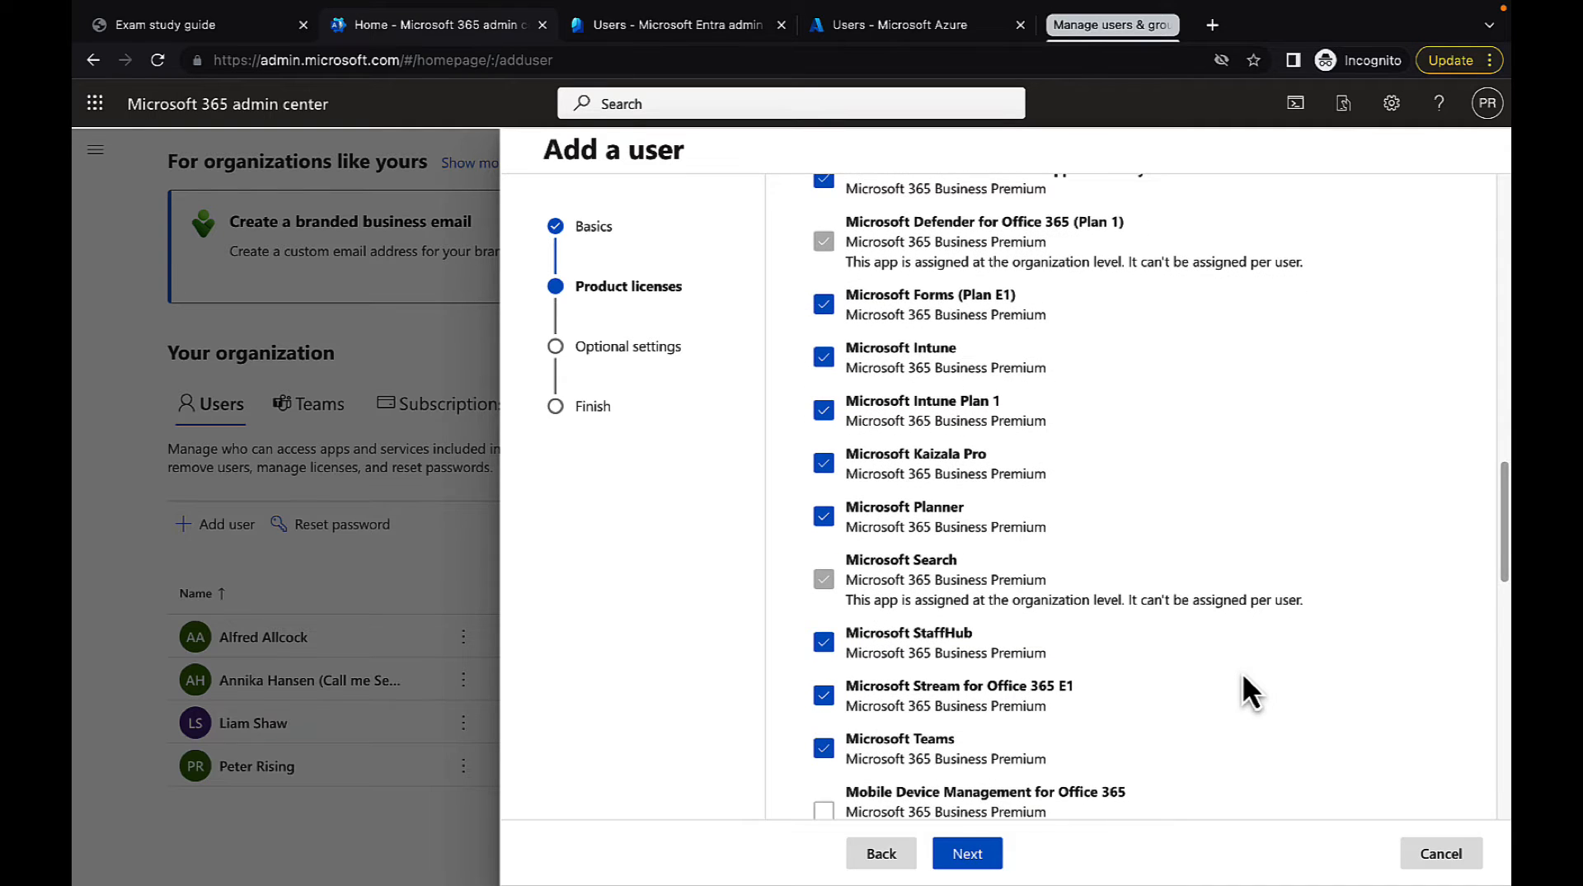
scroll(1244, 676, down, 2)
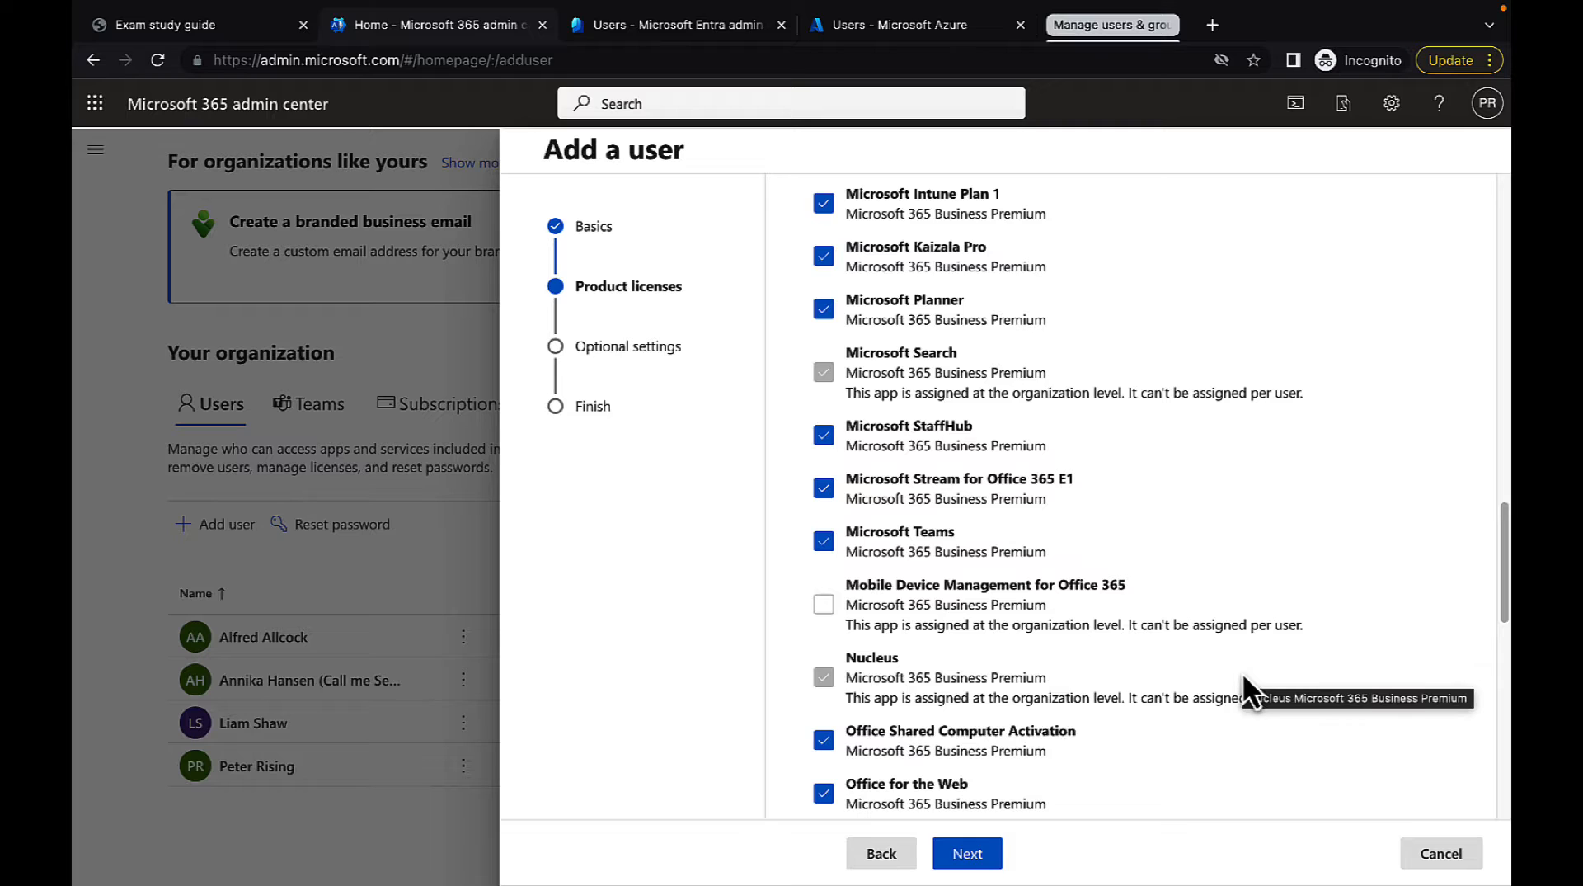
scroll(1244, 677, down, 2)
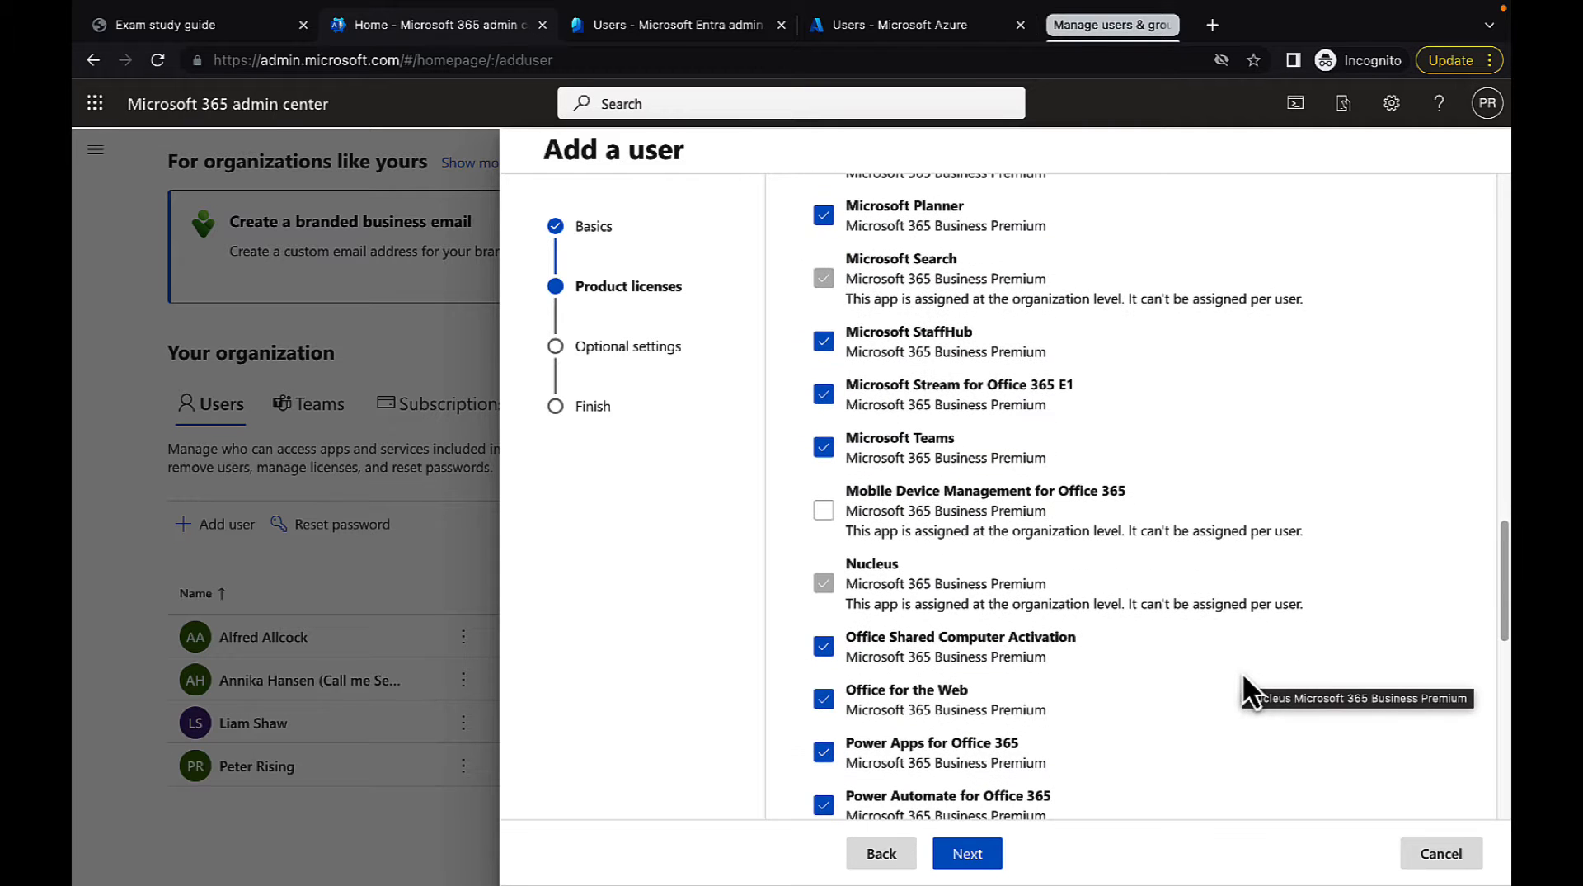
scroll(1242, 671, down, 3)
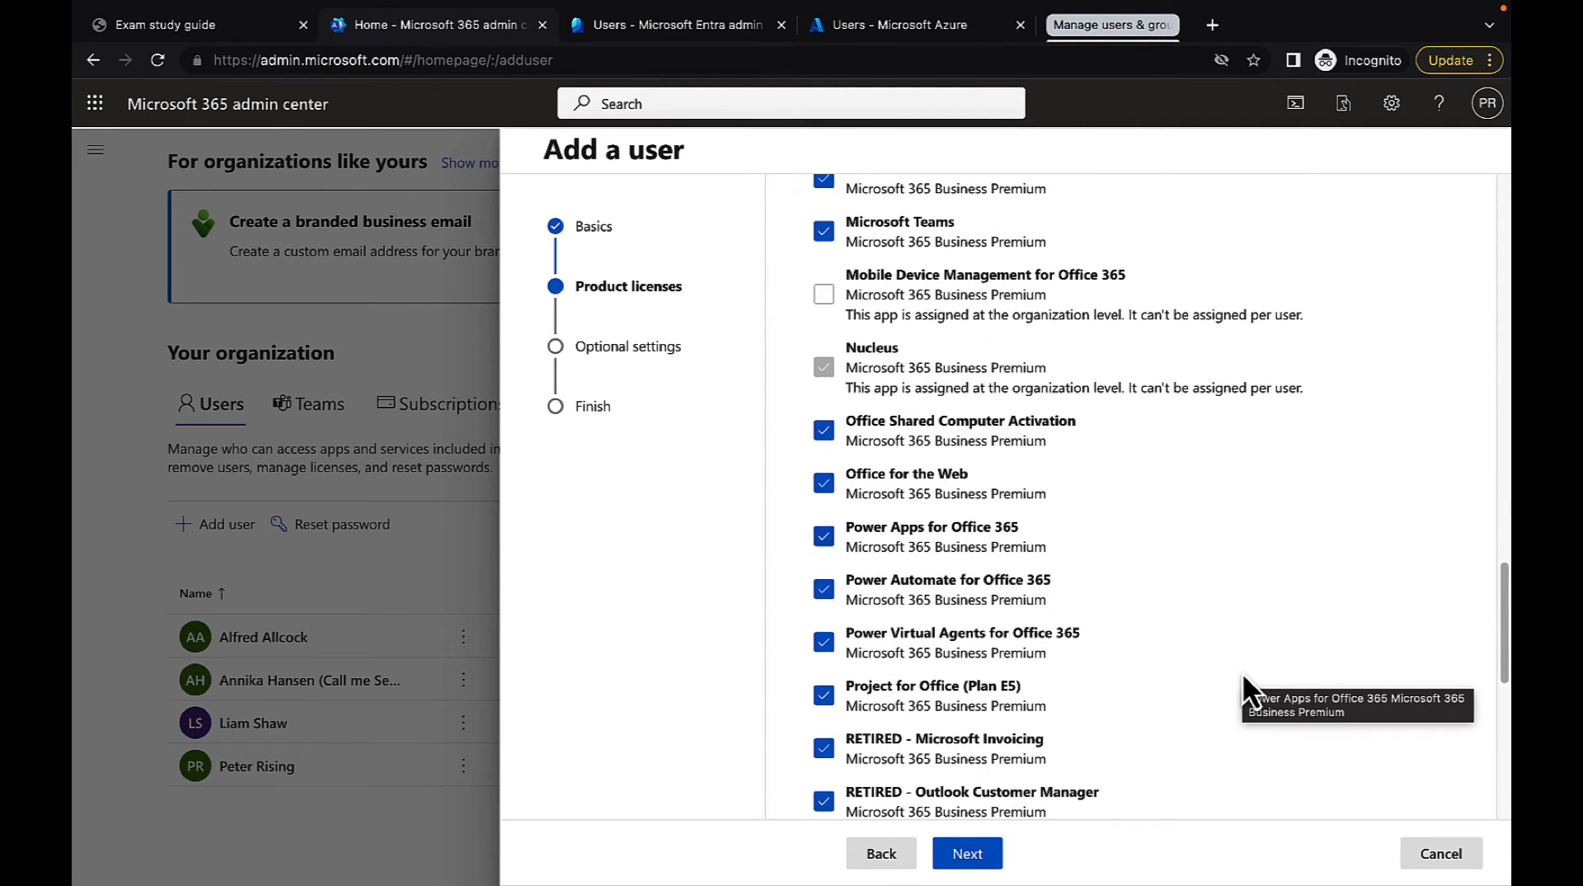
scroll(1207, 660, down, 5)
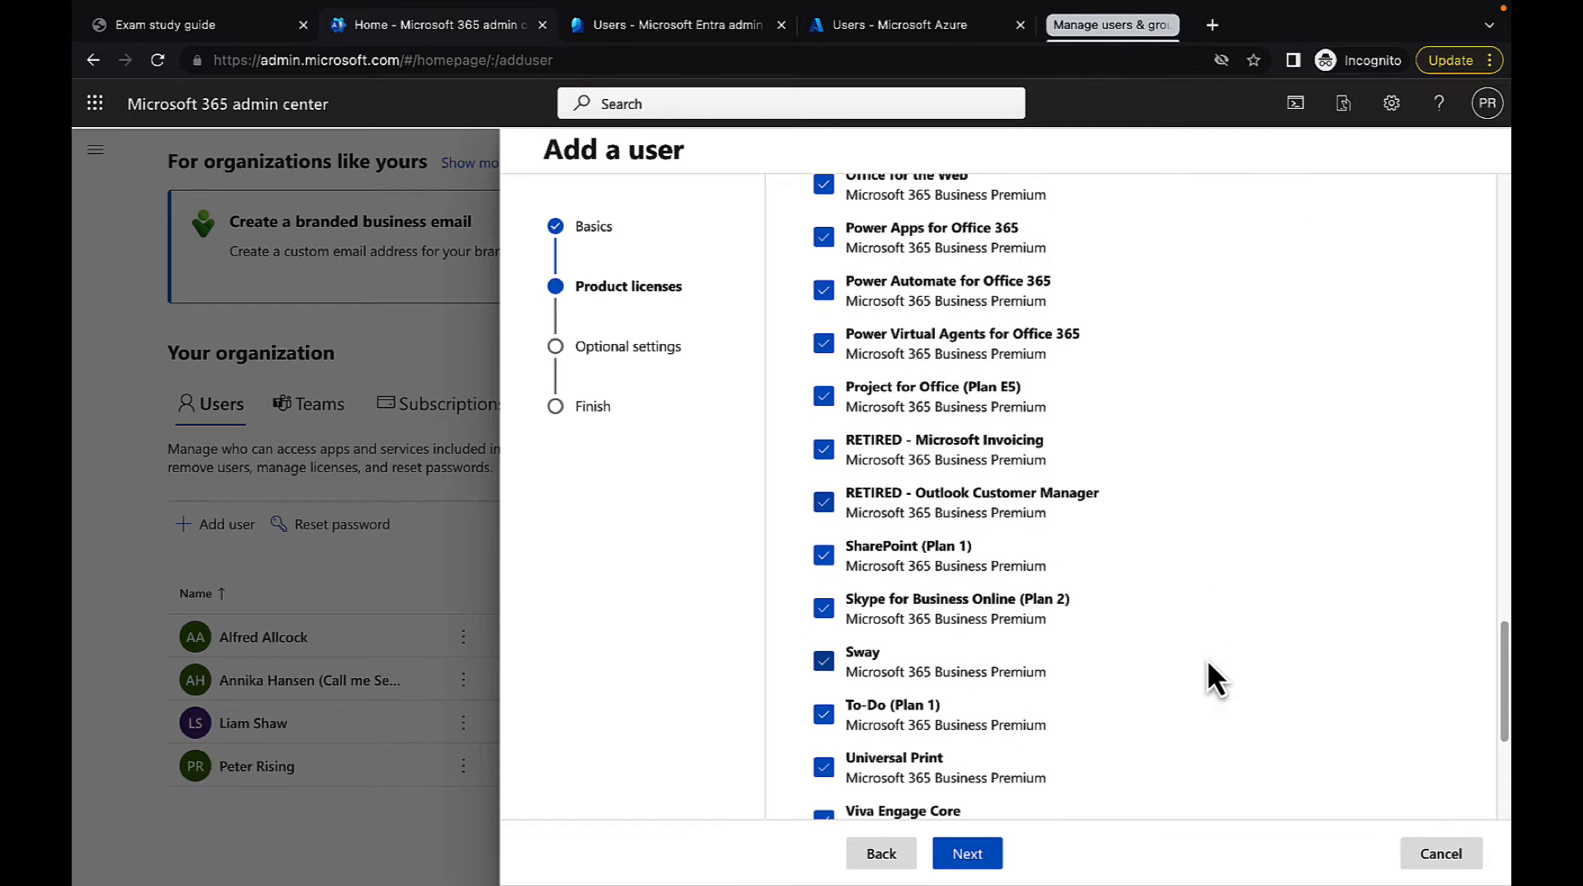
scroll(1207, 660, down, 2)
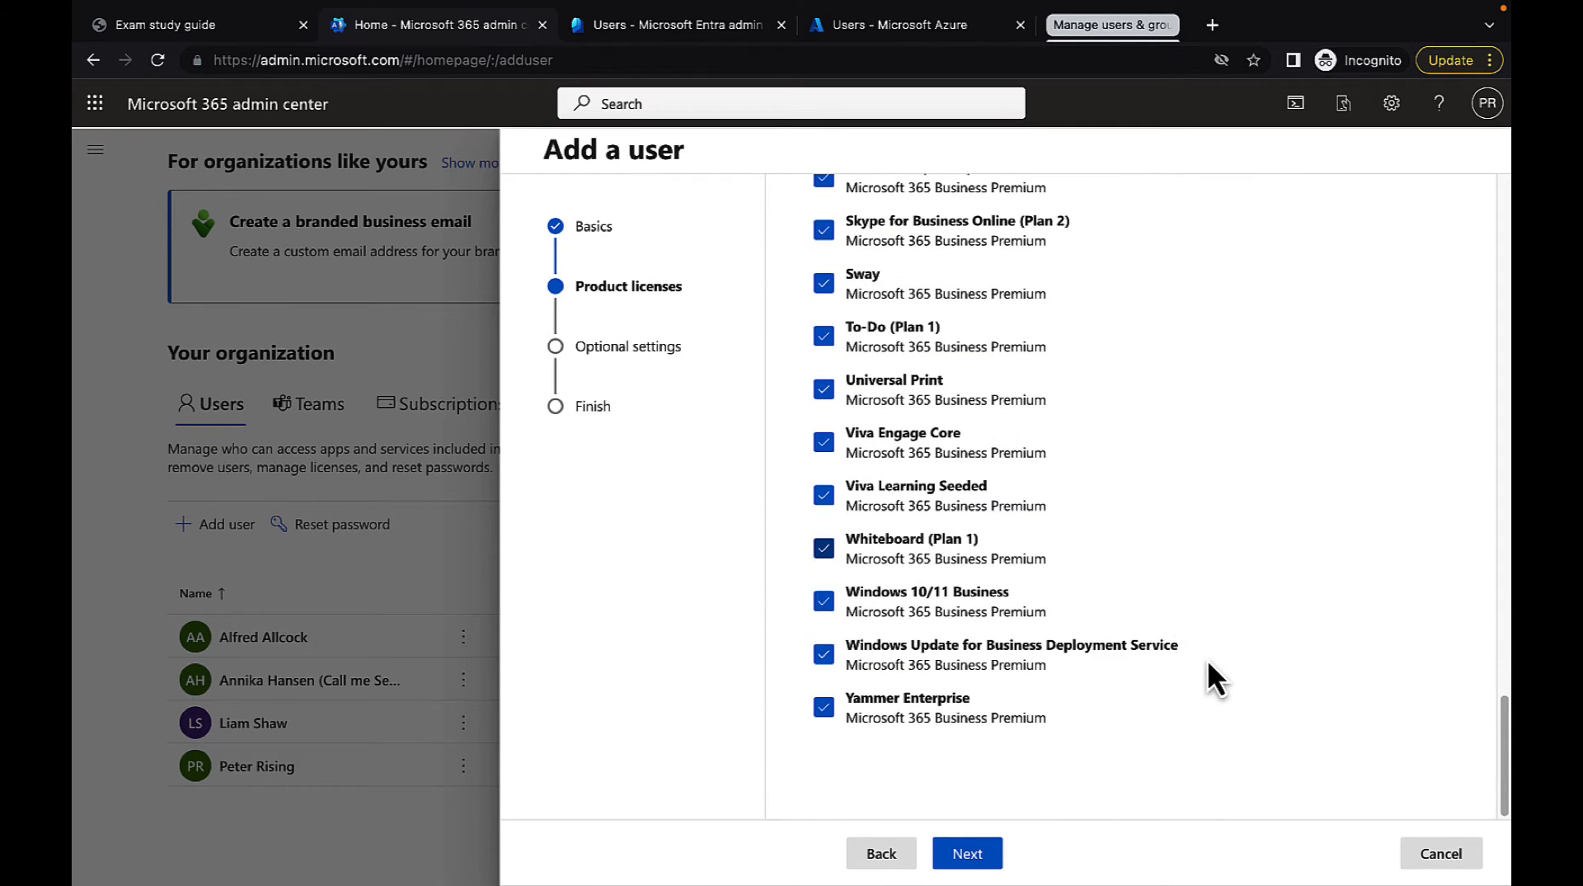
click(969, 854)
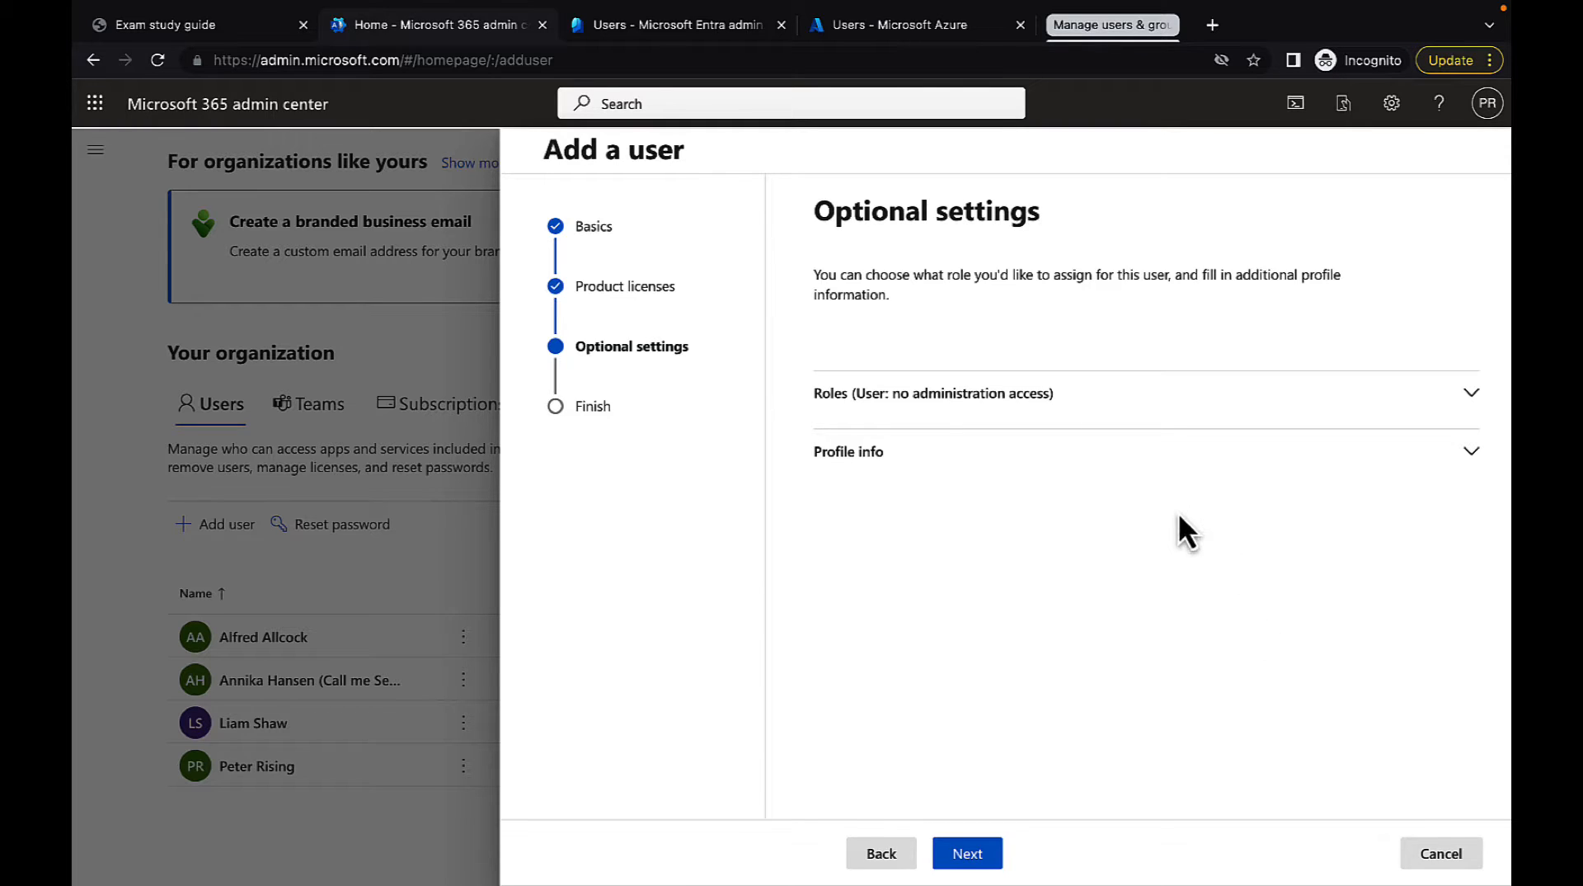
Expand the roles, try admin center access to examine the main admin roles, and return to User (no admin center access)
click(1468, 396)
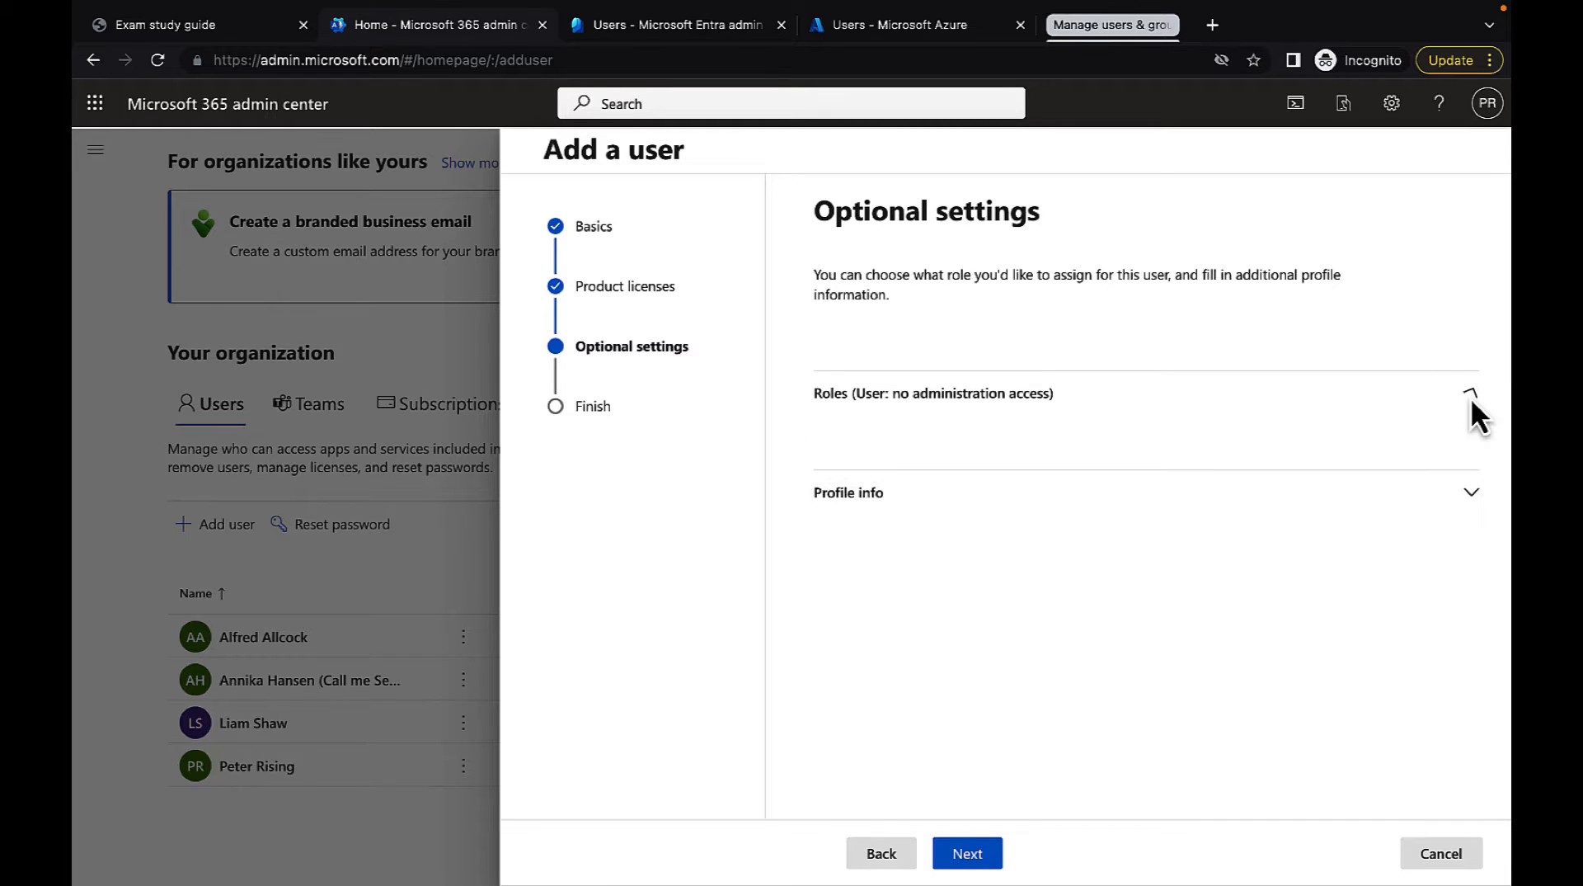
scroll(1342, 570, down, 2)
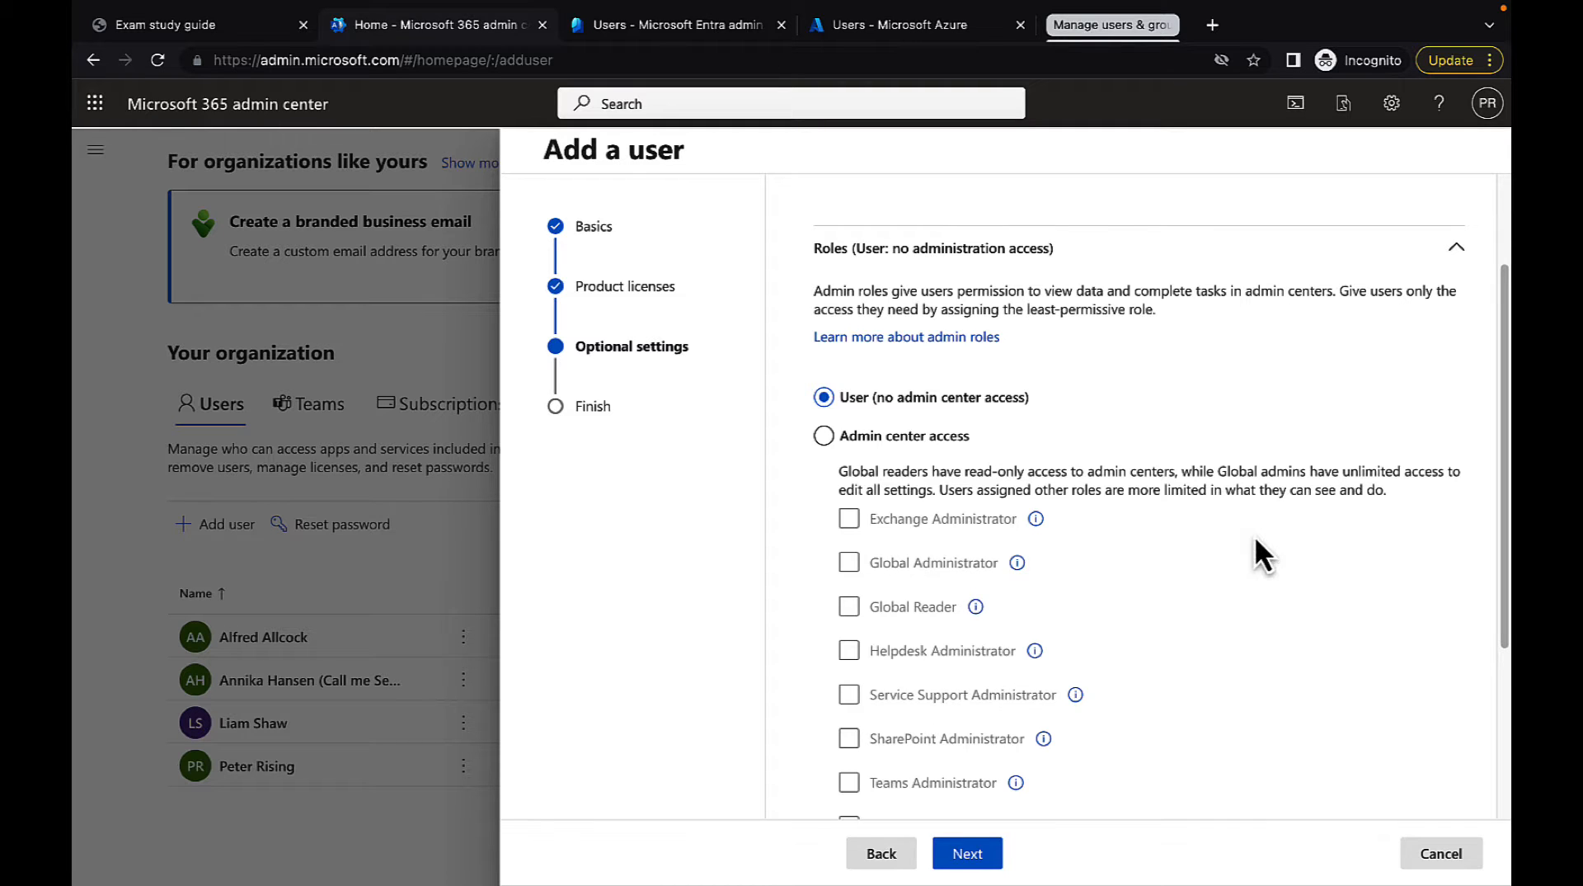
click(824, 436)
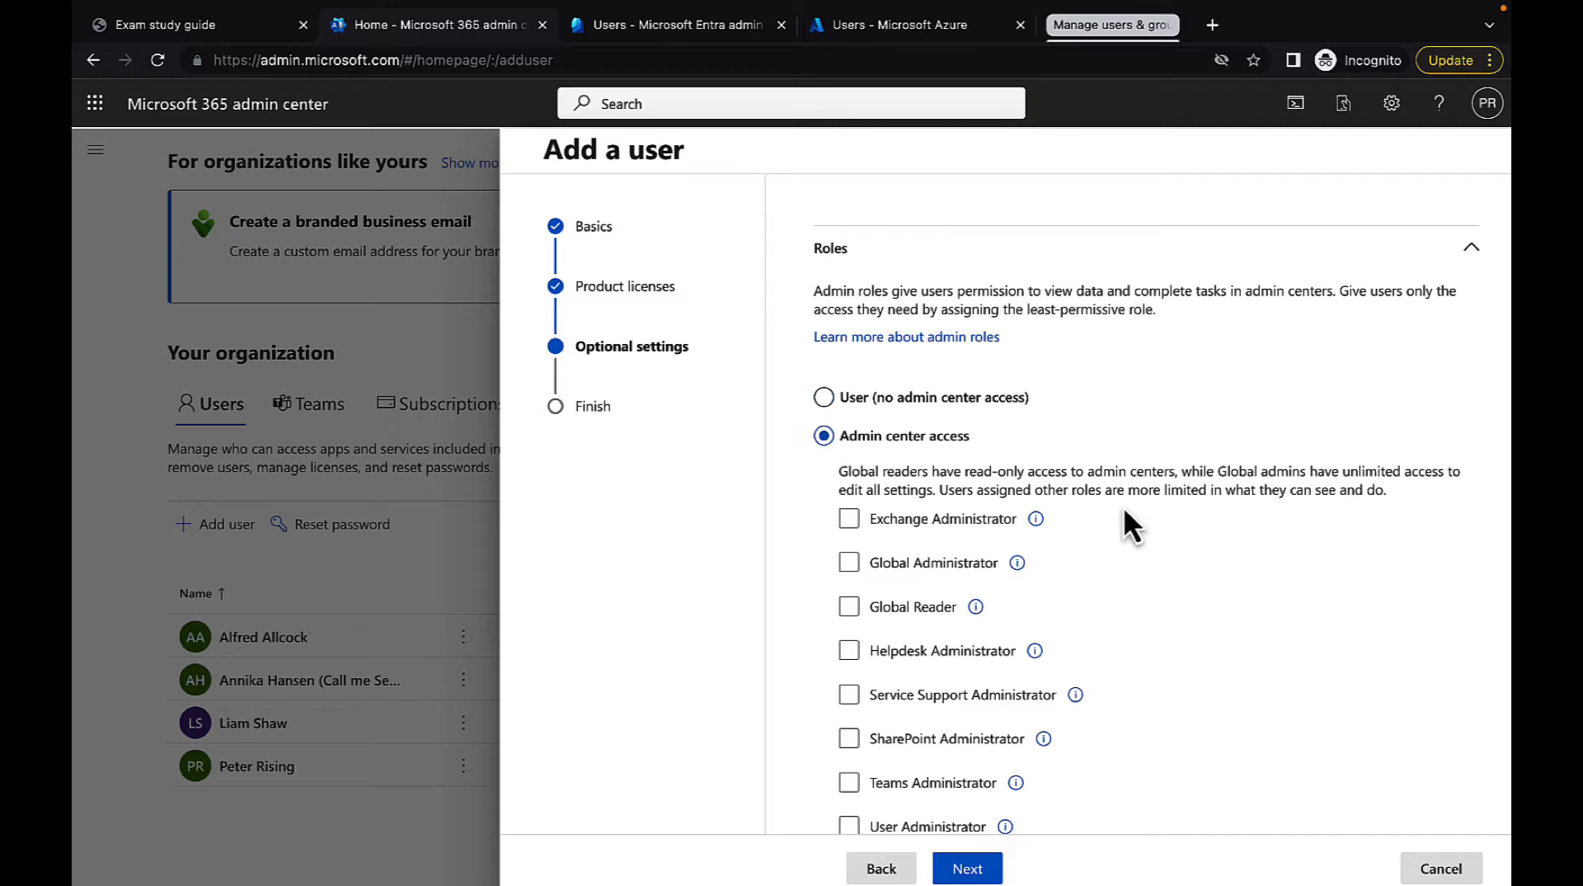
scroll(1220, 577, down, 2)
scroll(1219, 592, down, 1)
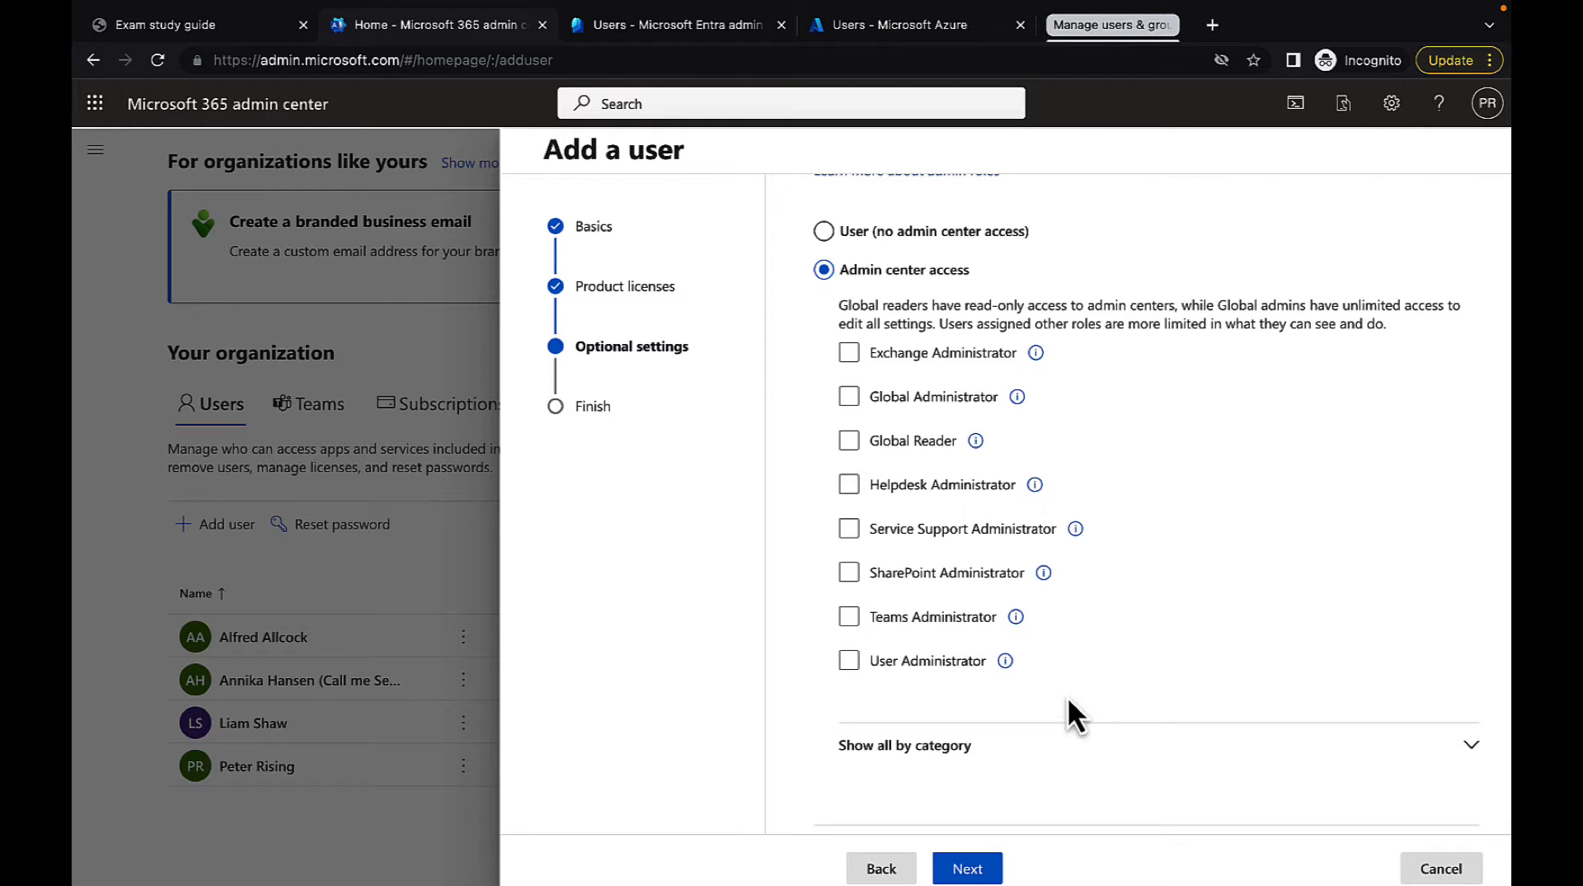
scroll(1167, 689, up, 1)
scroll(1168, 690, down, 1)
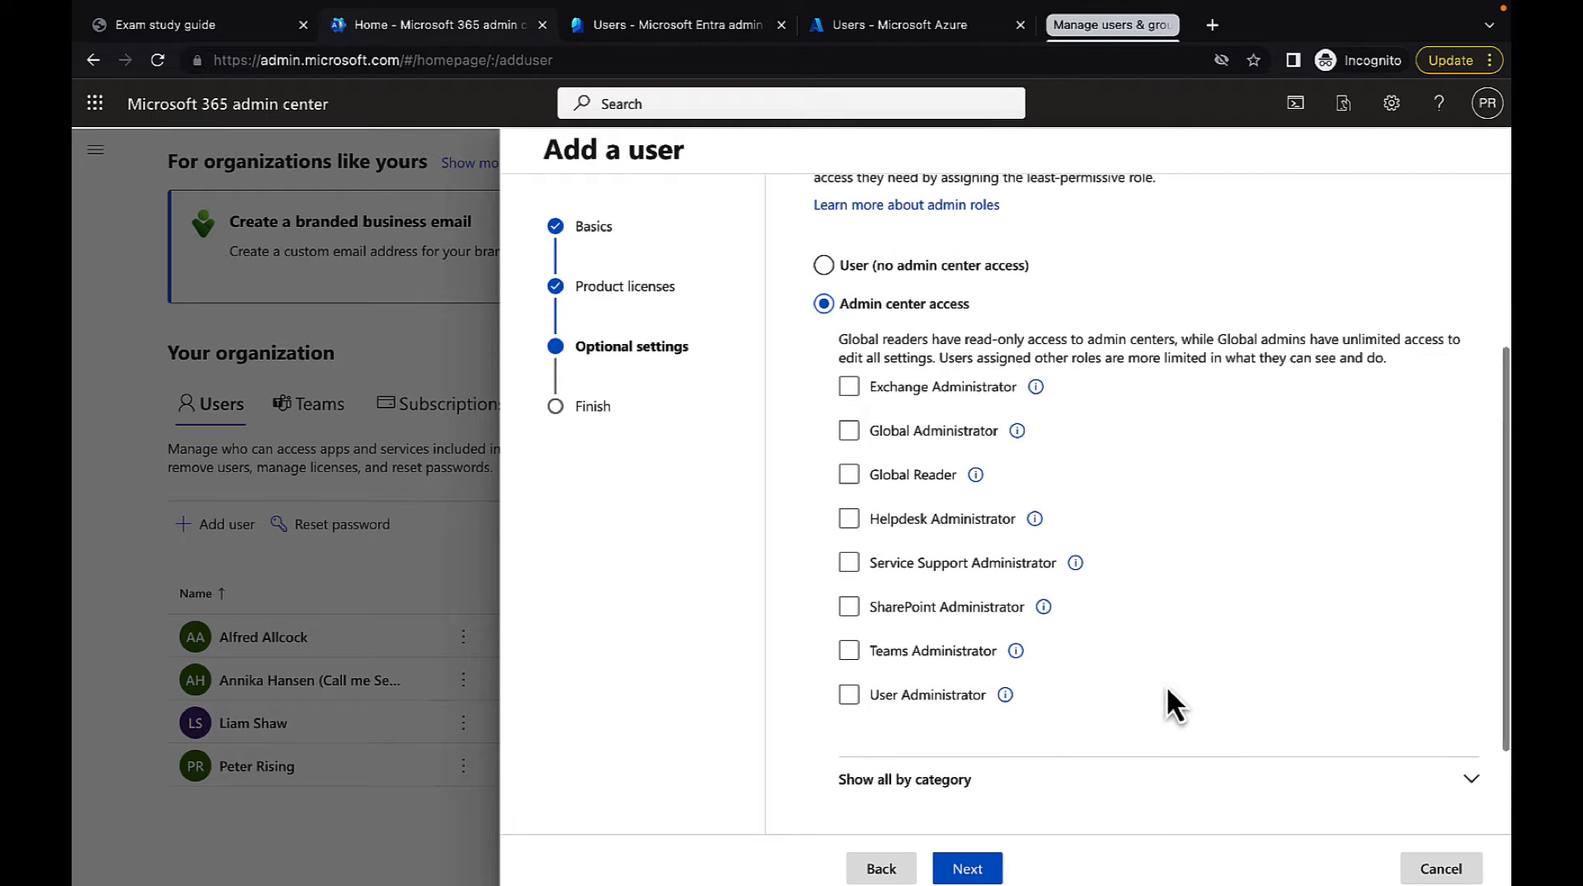
scroll(1169, 702, down, 1)
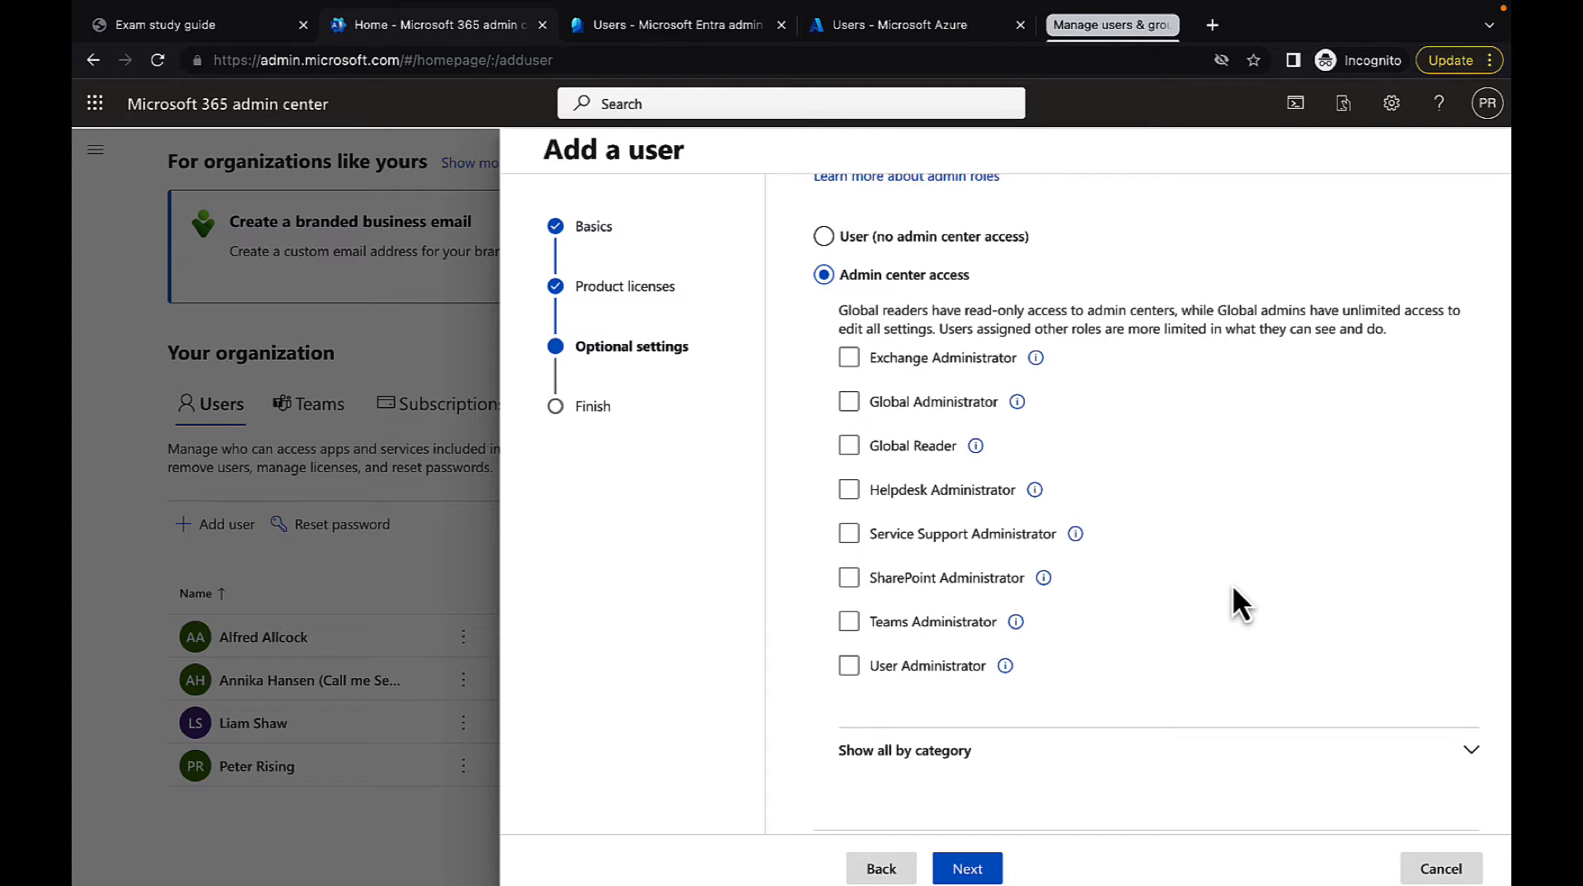
scroll(1232, 585, down, 1)
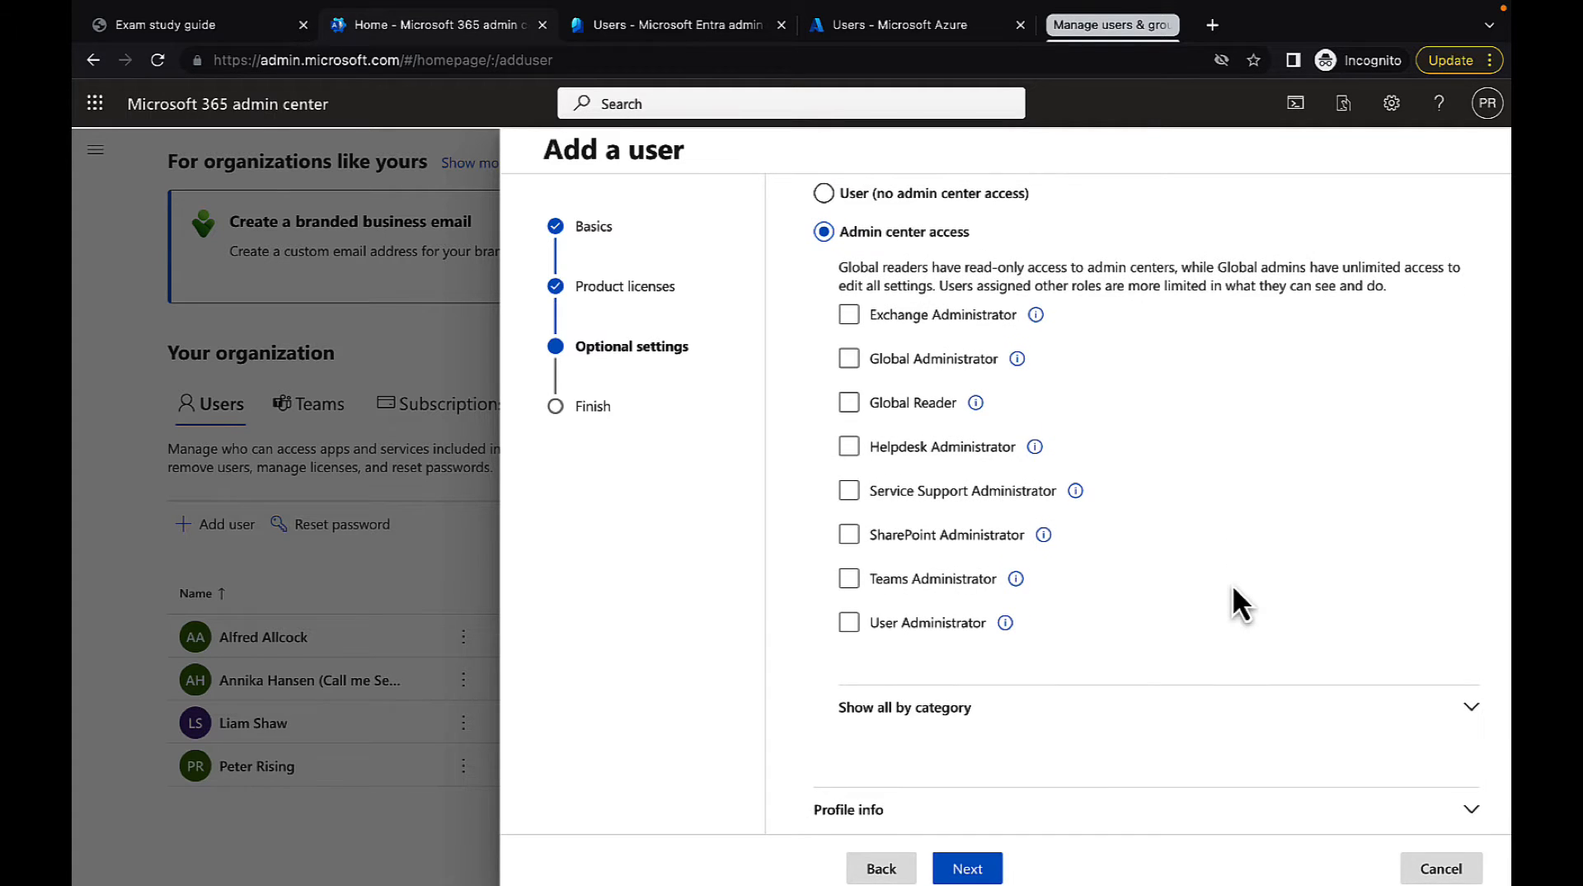
scroll(1232, 584, up, 3)
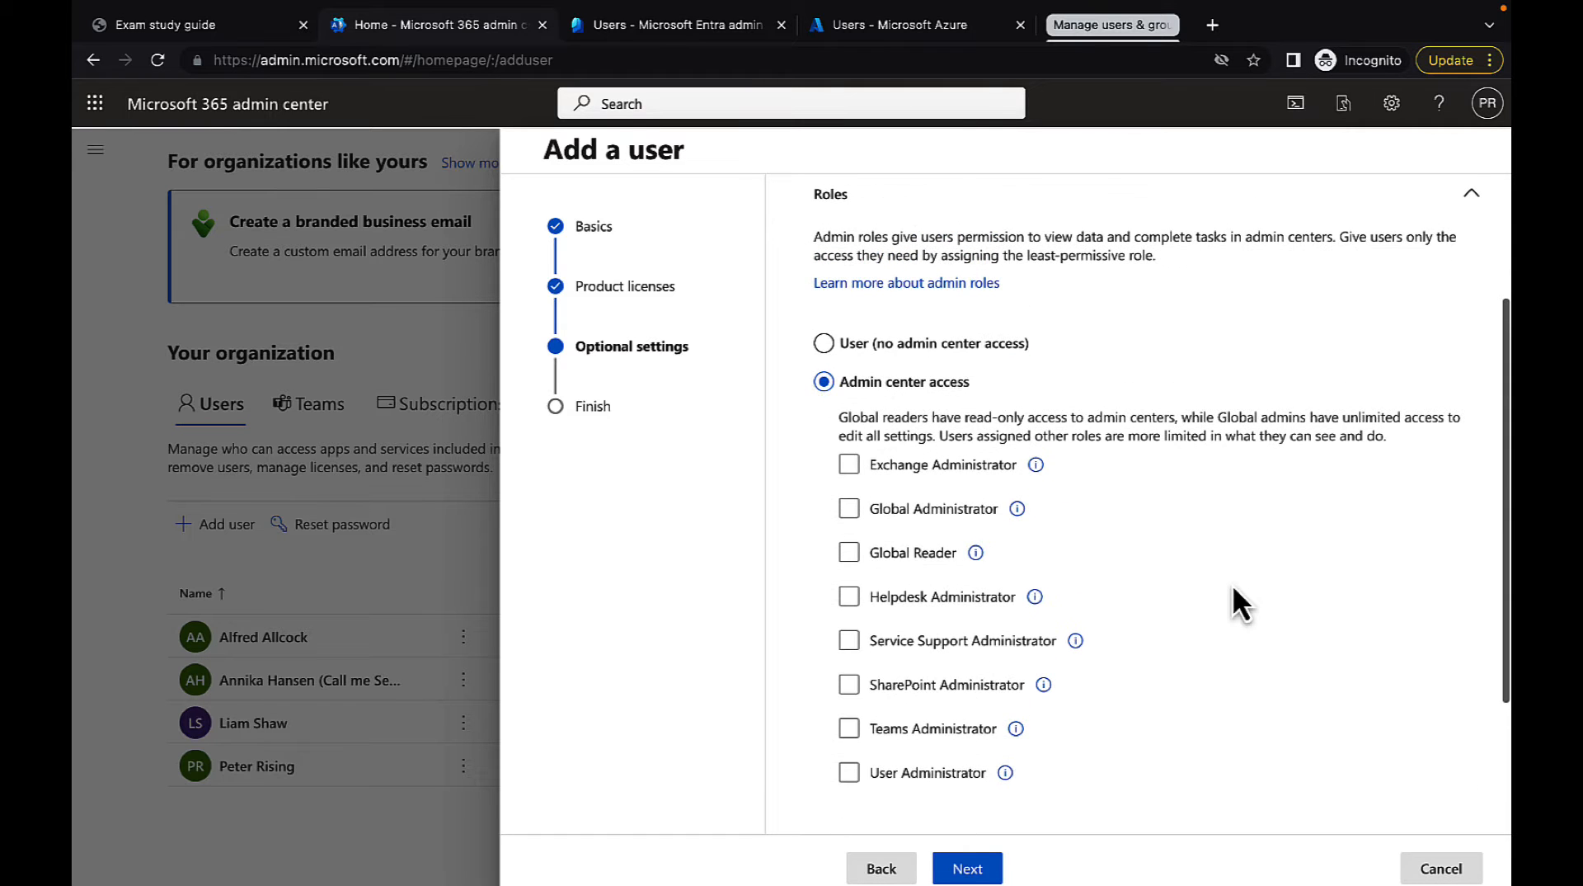
click(835, 340)
Show all admin roles by category and examine the list from Collaboration through Security & Compliance
scroll(1176, 511, down, 4)
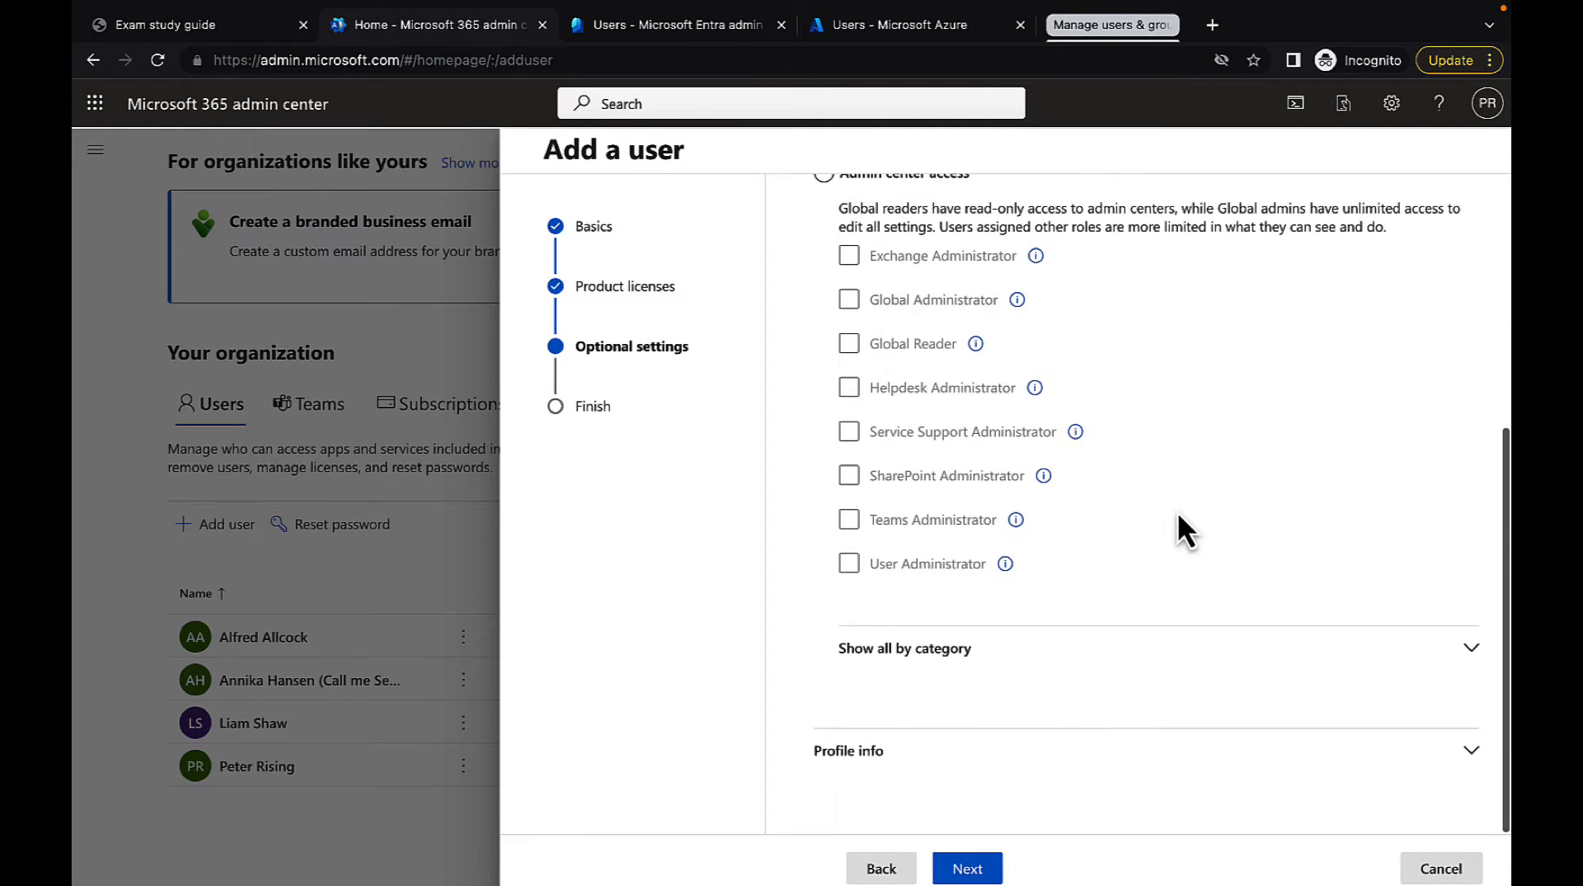
click(1470, 648)
scroll(1361, 584, down, 3)
scroll(1357, 573, down, 2)
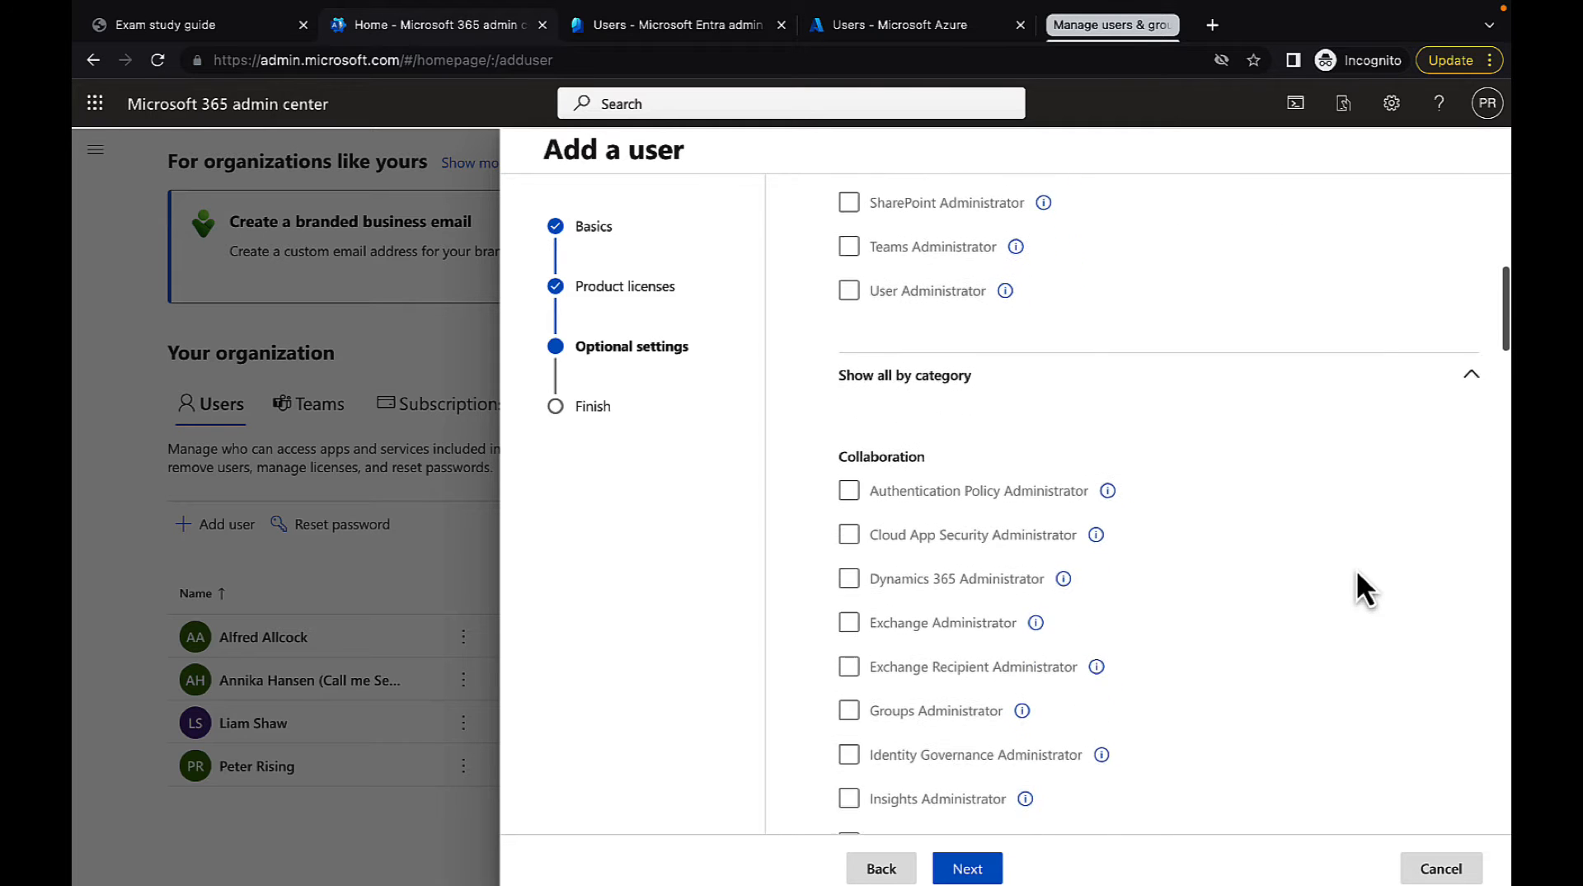
scroll(1356, 573, down, 2)
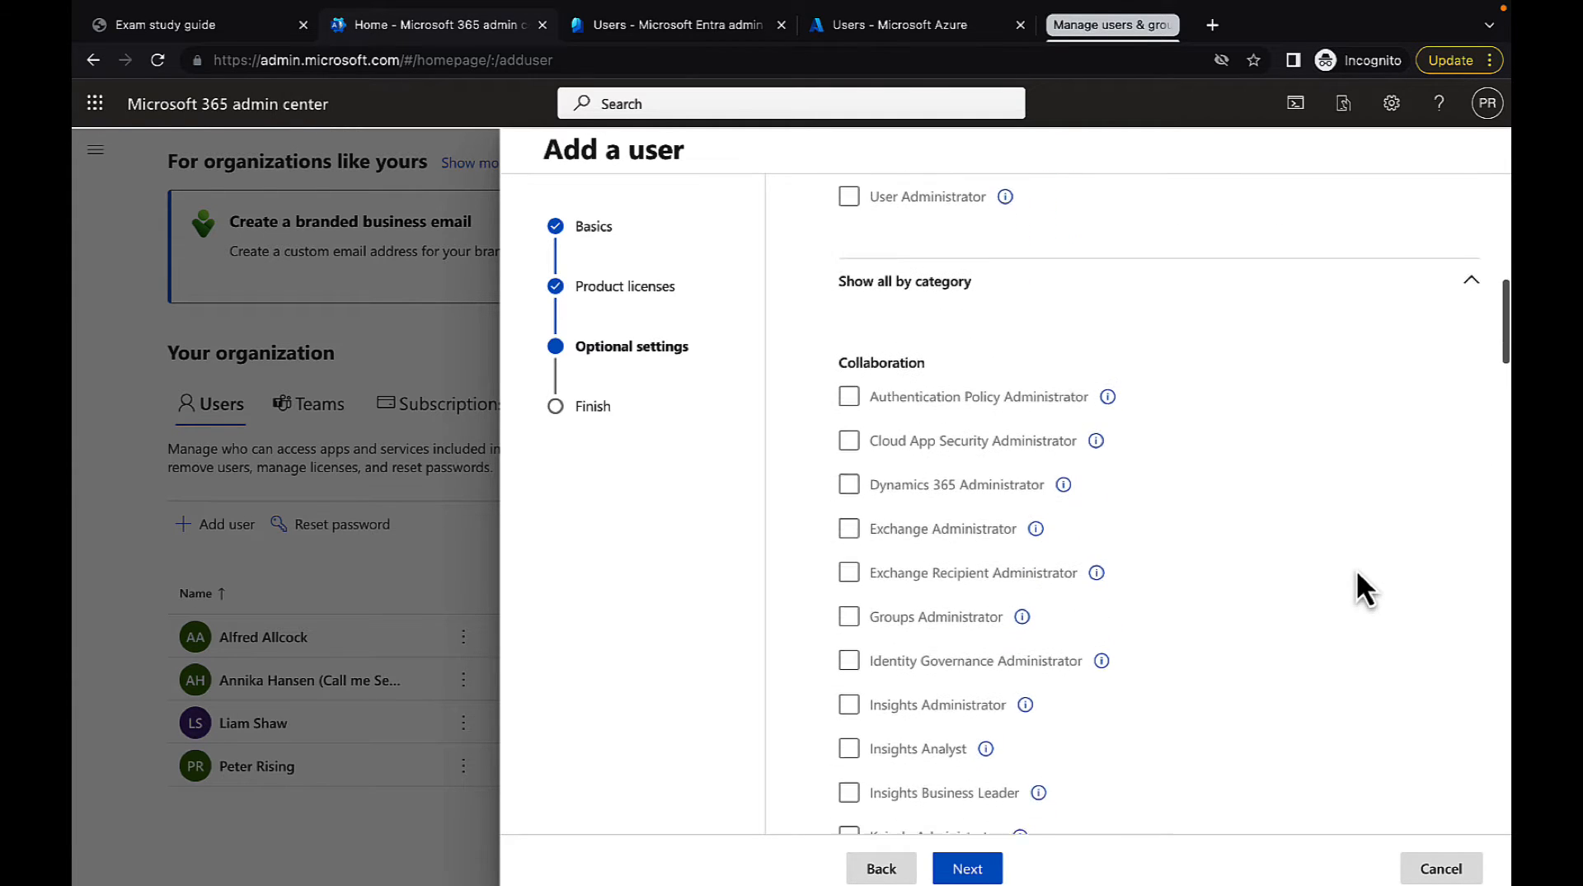
scroll(1357, 572, down, 12)
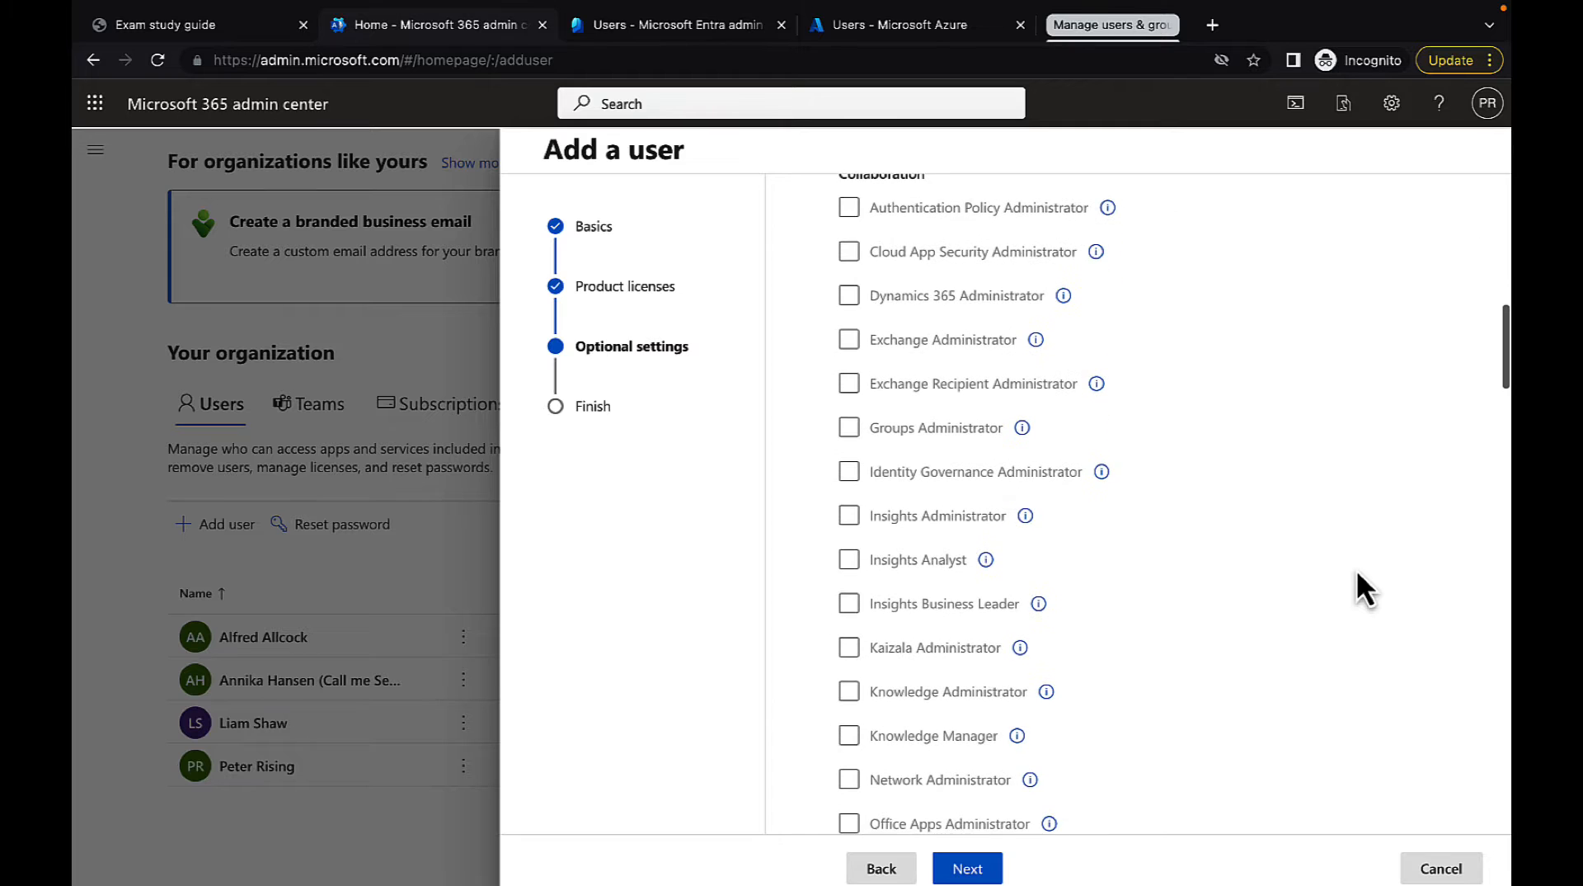
scroll(1357, 571, down, 18)
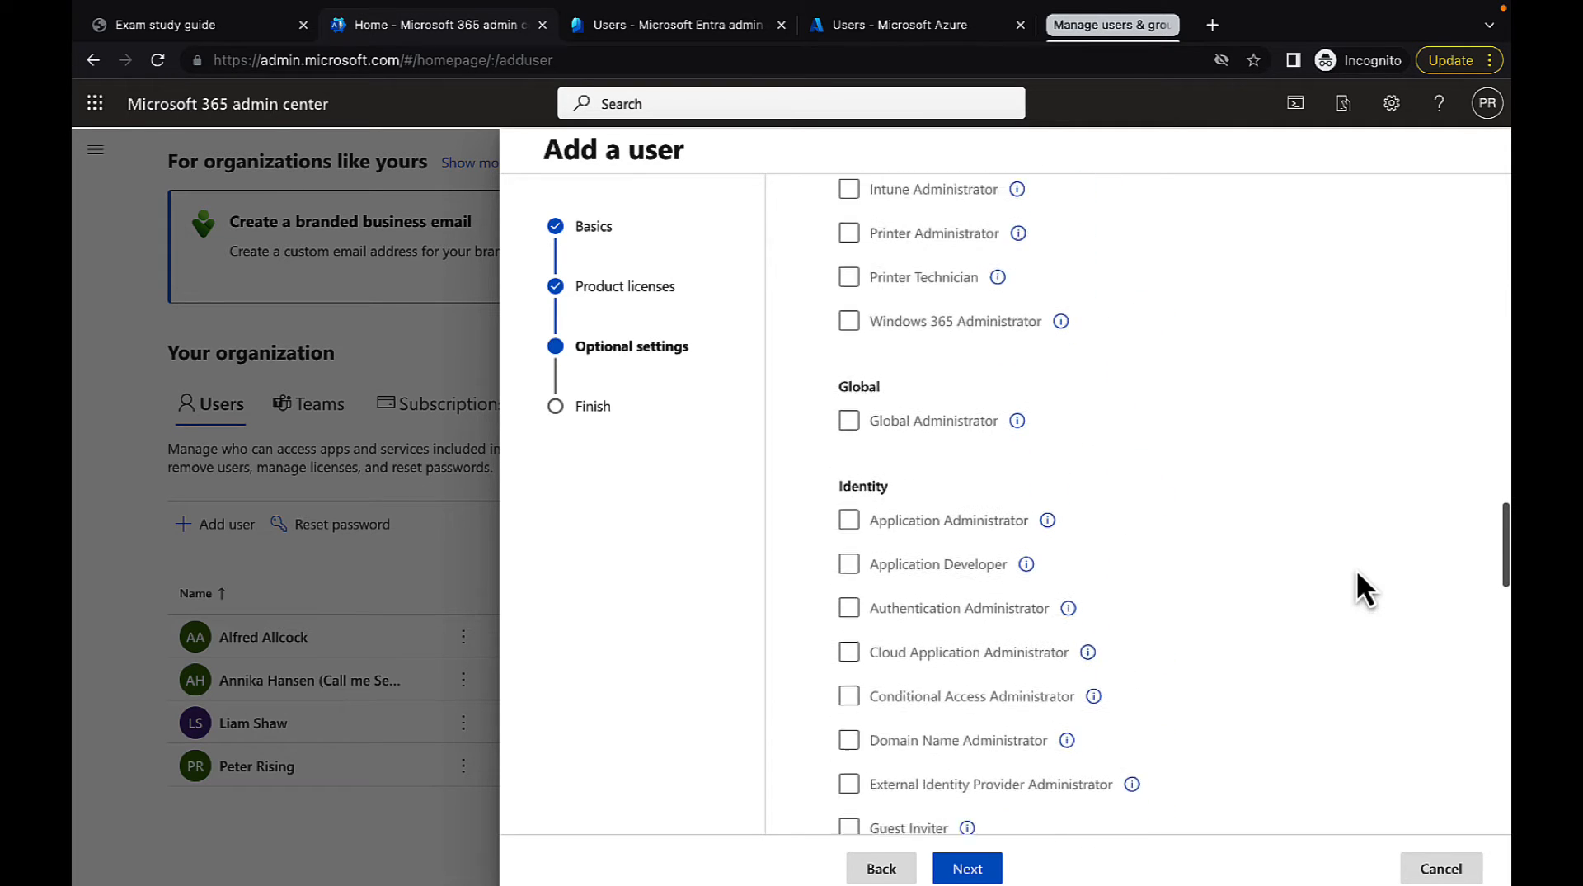
scroll(1357, 569, down, 7)
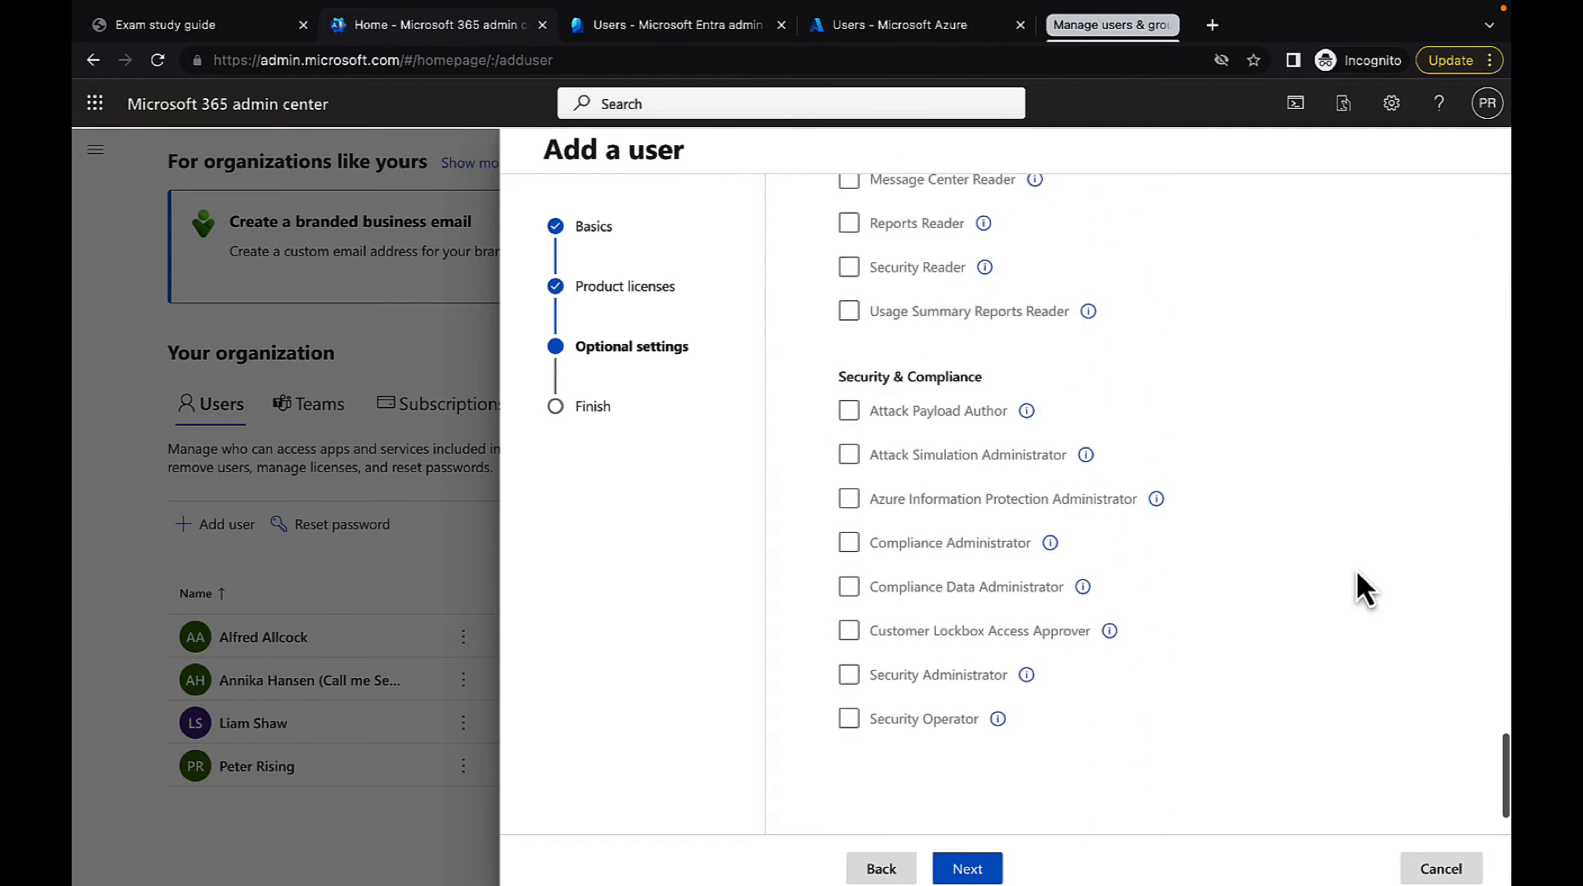
Expand the profile info, look through its fields, and continue to the final review leaving them blank
click(1471, 760)
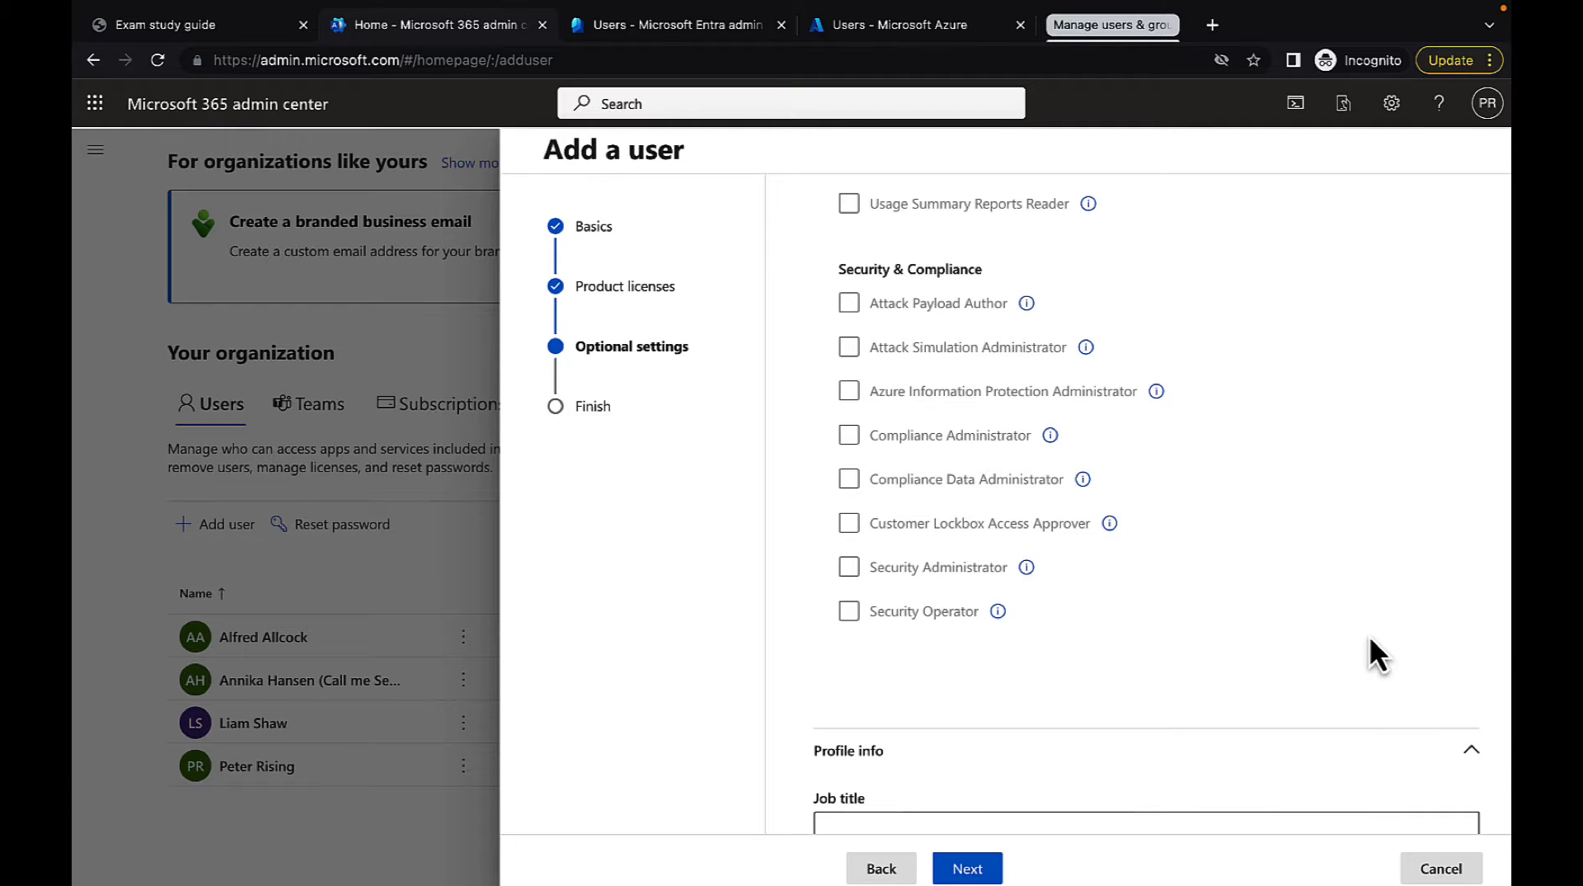
scroll(1369, 635, down, 6)
scroll(1369, 633, down, 1)
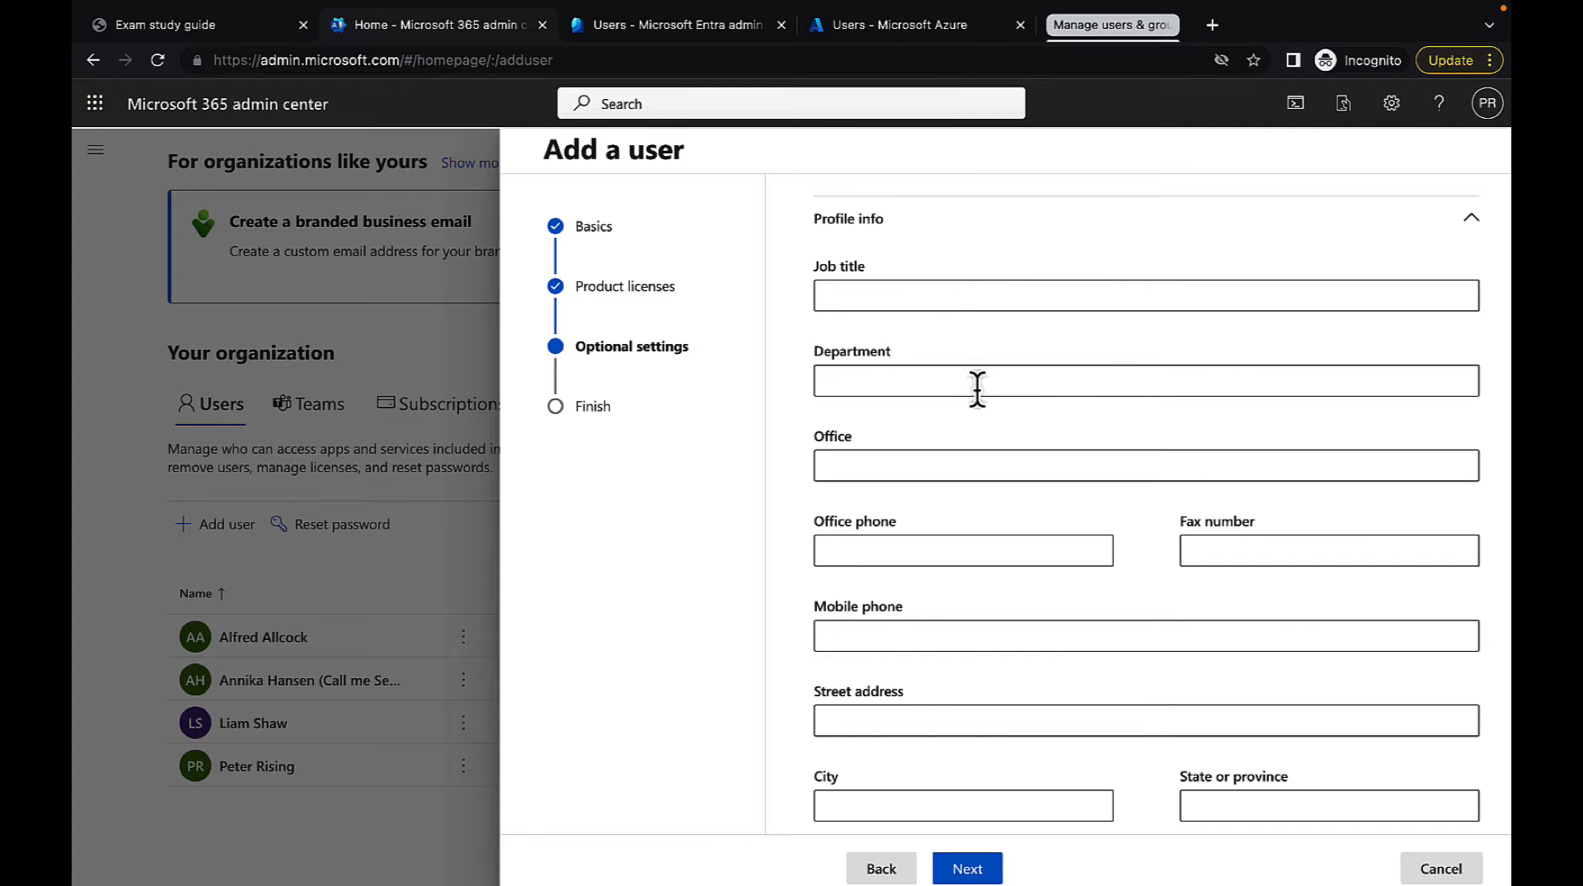
scroll(1009, 584, down, 1)
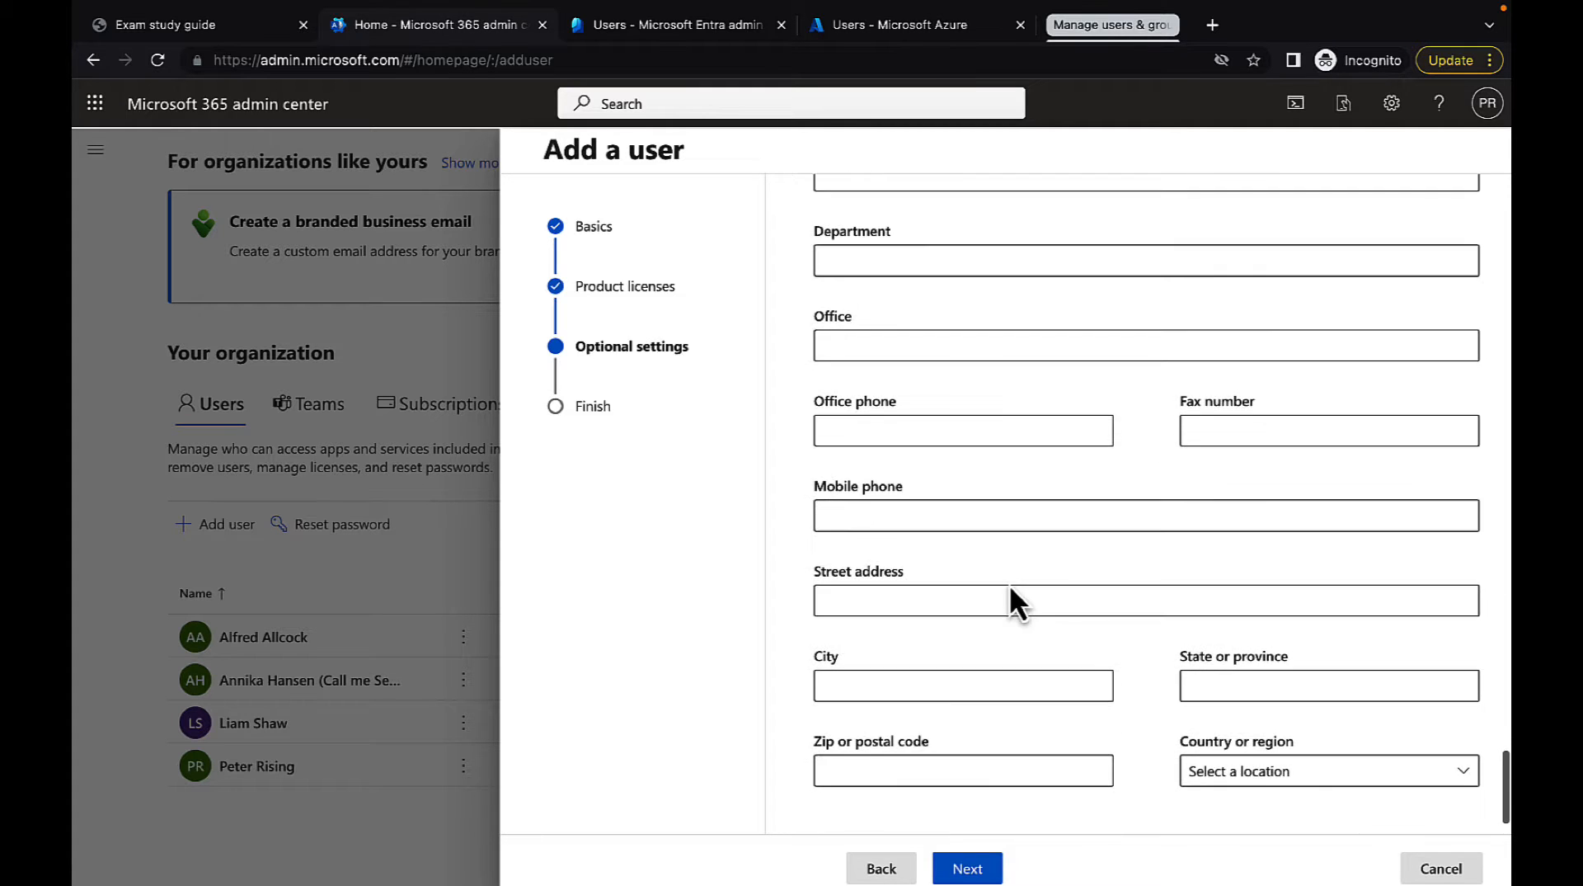
scroll(1009, 584, down, 1)
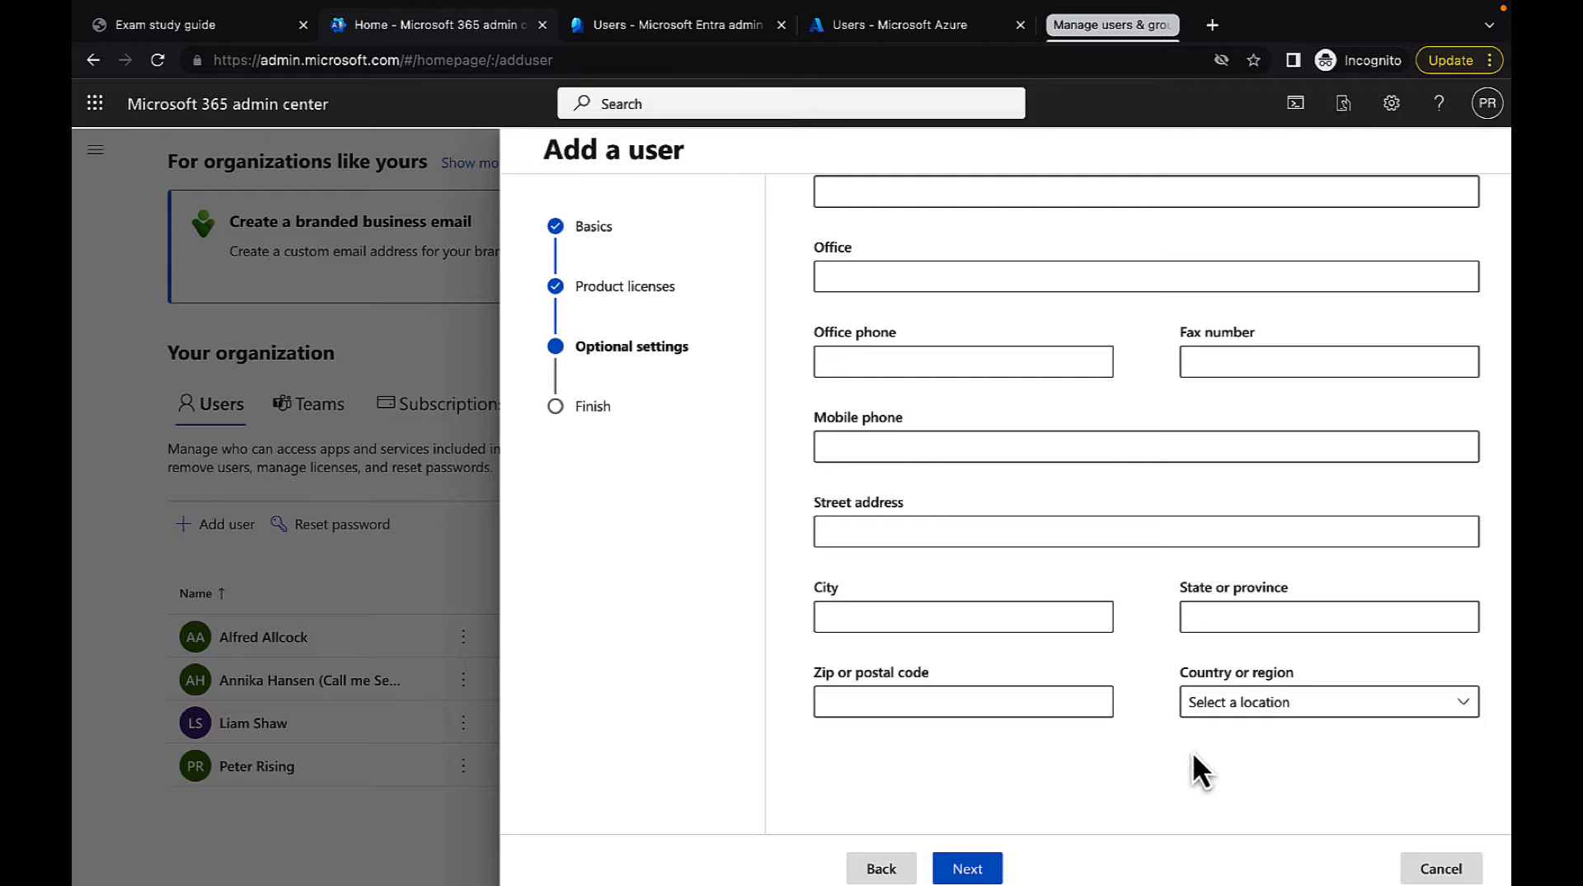
scroll(1170, 715, up, 2)
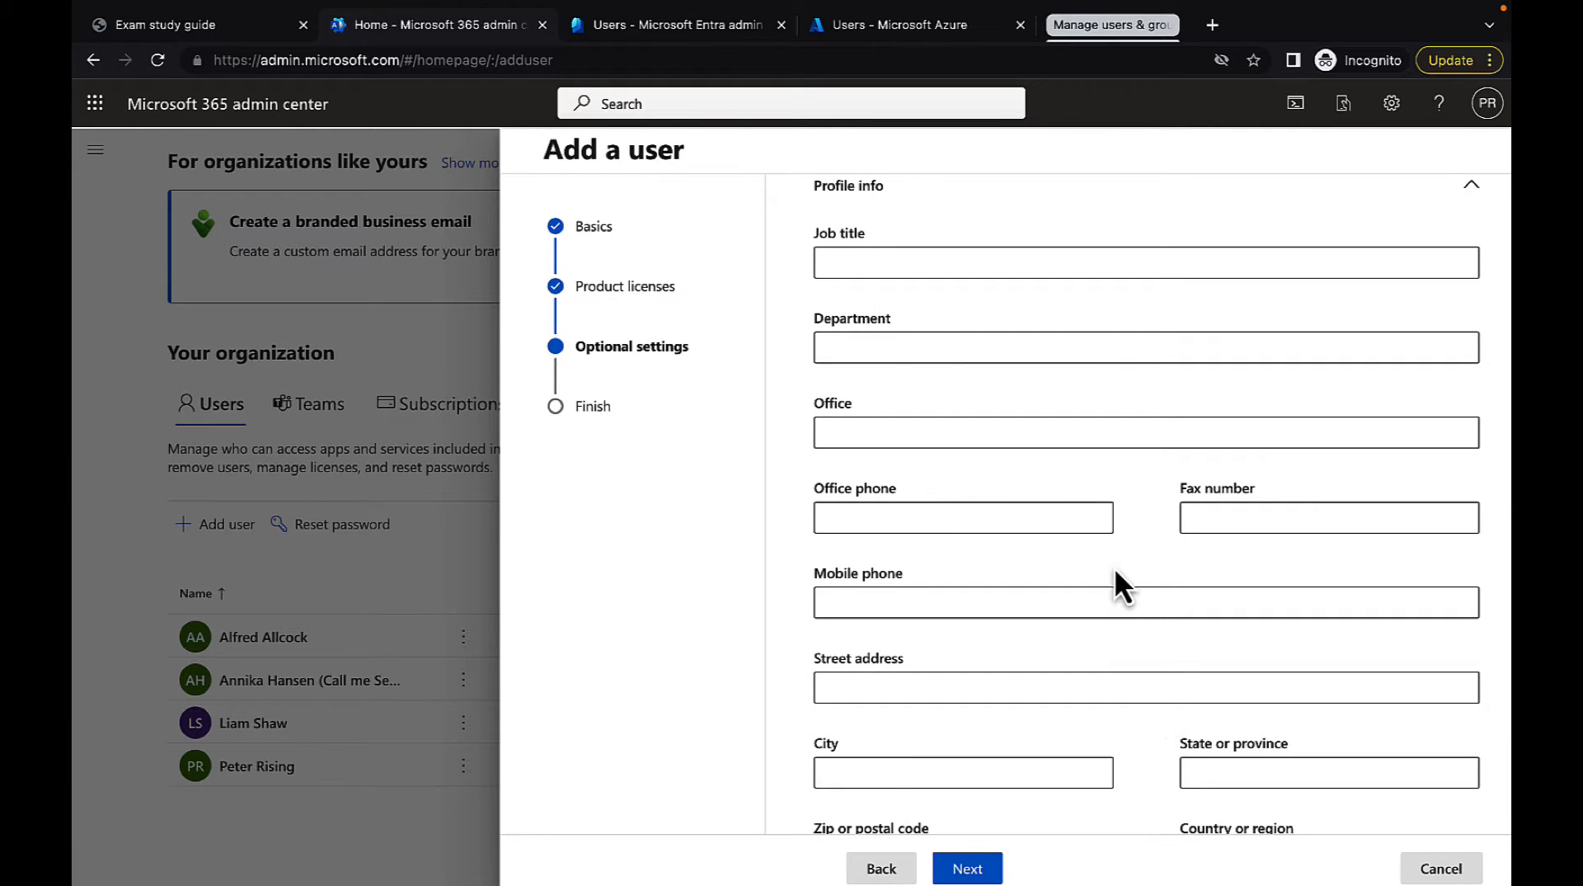
scroll(1115, 566, down, 2)
scroll(1115, 567, down, 1)
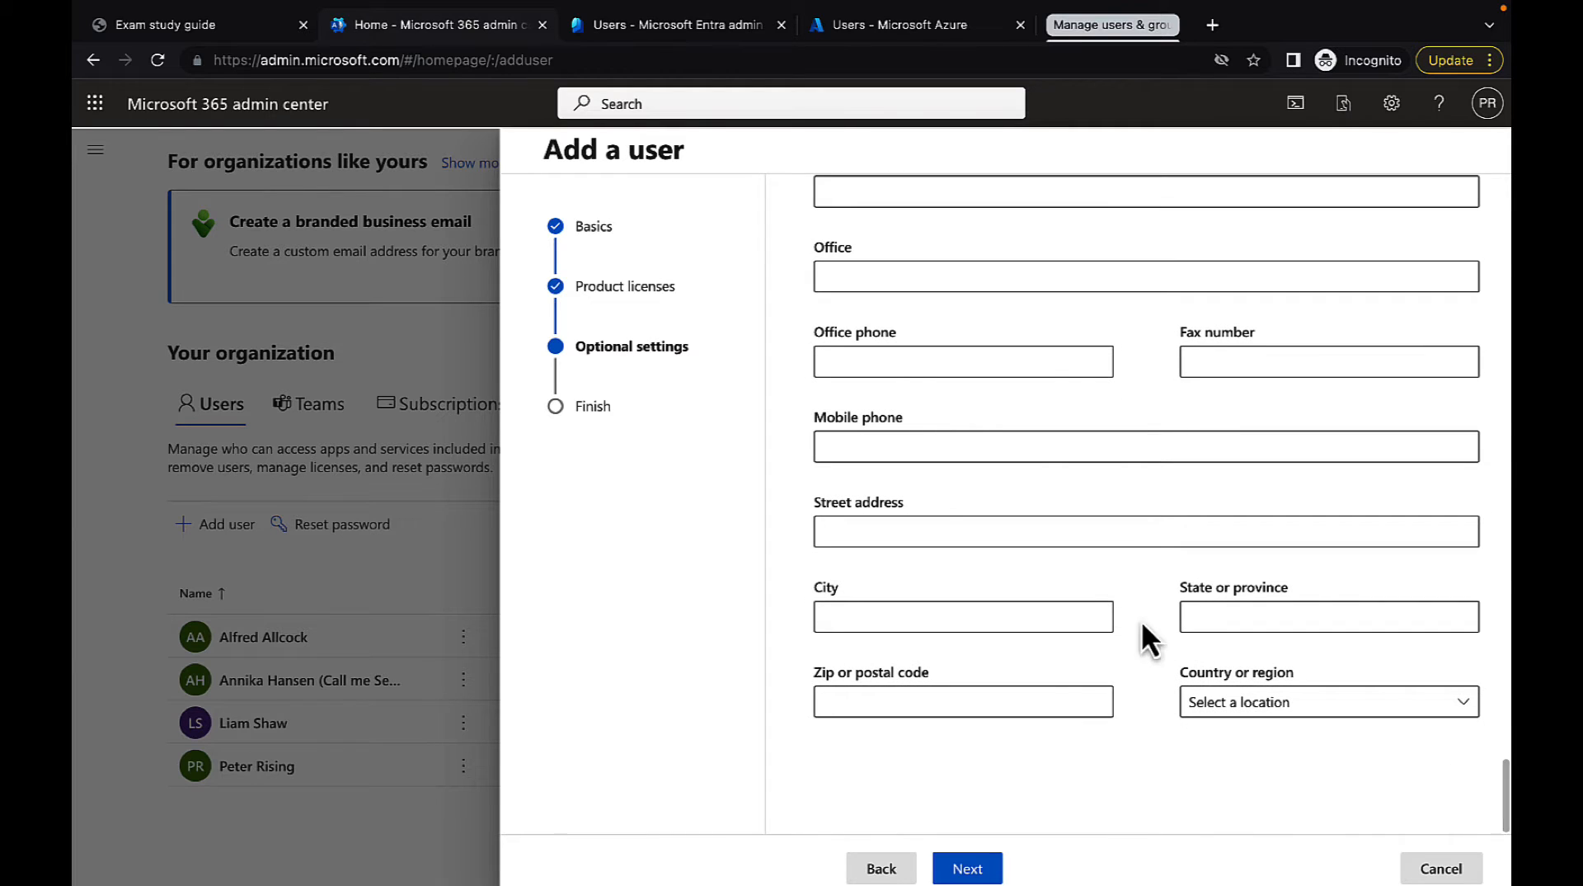
scroll(1025, 741, up, 1)
scroll(1025, 742, down, 1)
click(969, 869)
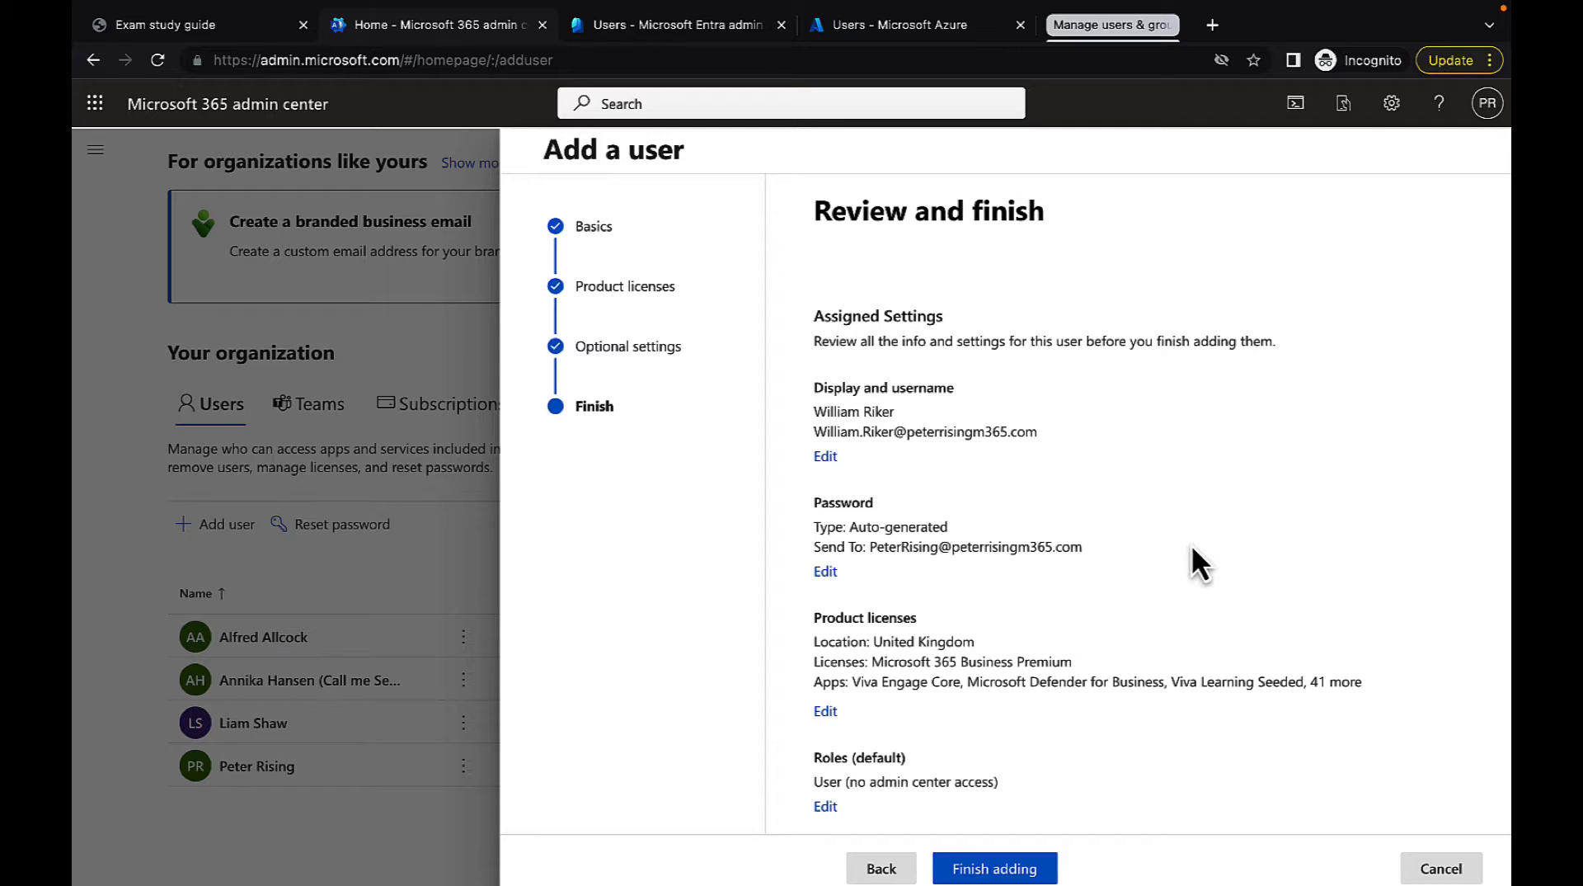
Review the assigned settings for the new user and finish adding the account
scroll(1191, 548, down, 1)
scroll(1191, 561, down, 1)
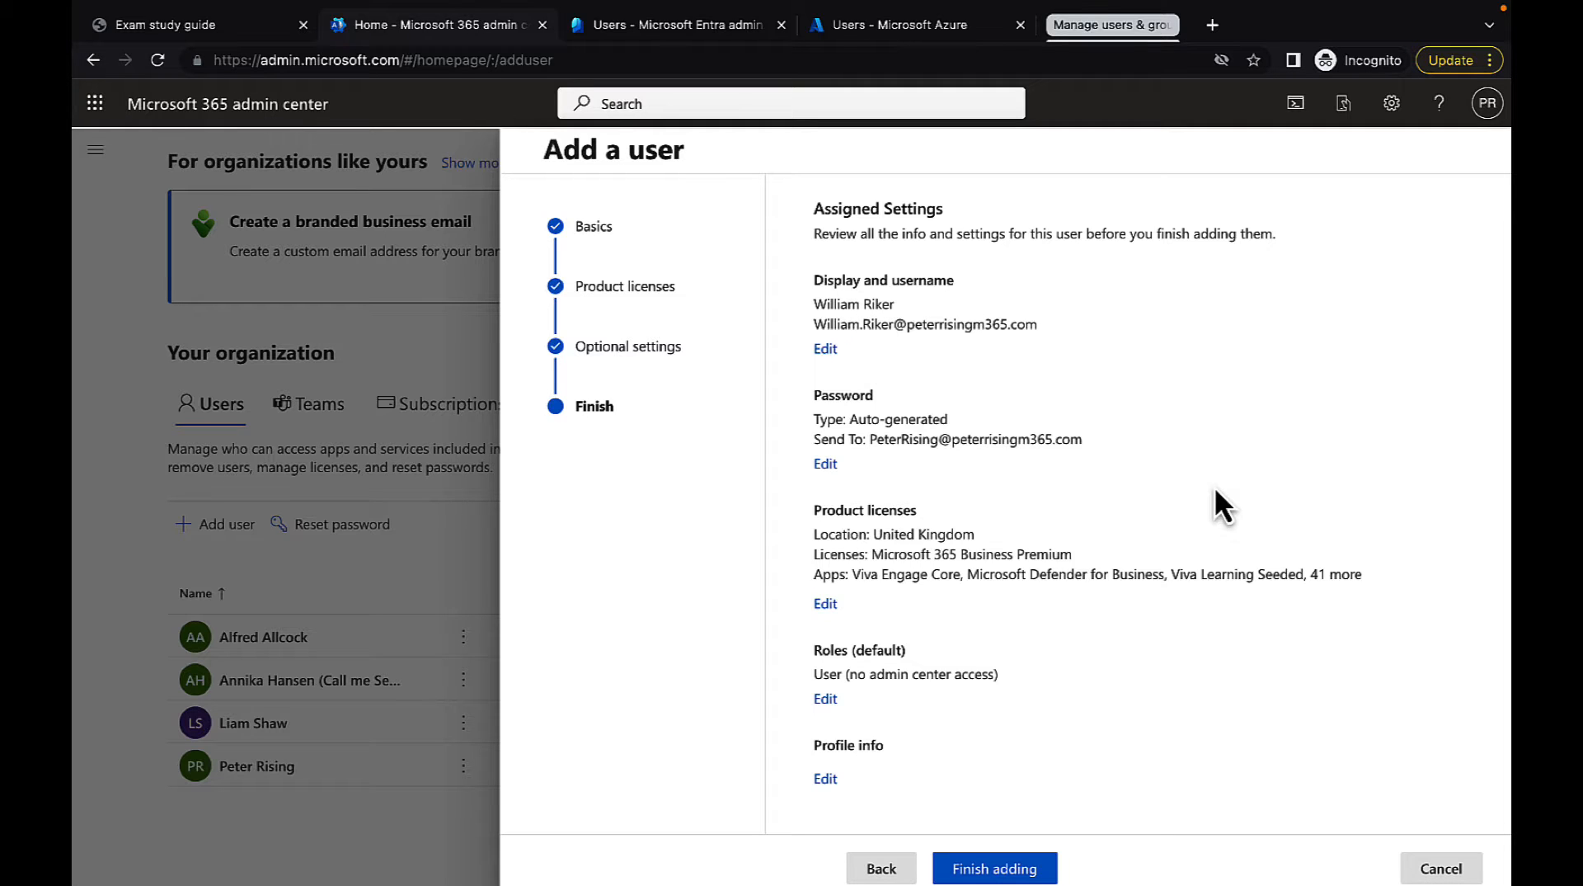
scroll(1214, 486, down, 1)
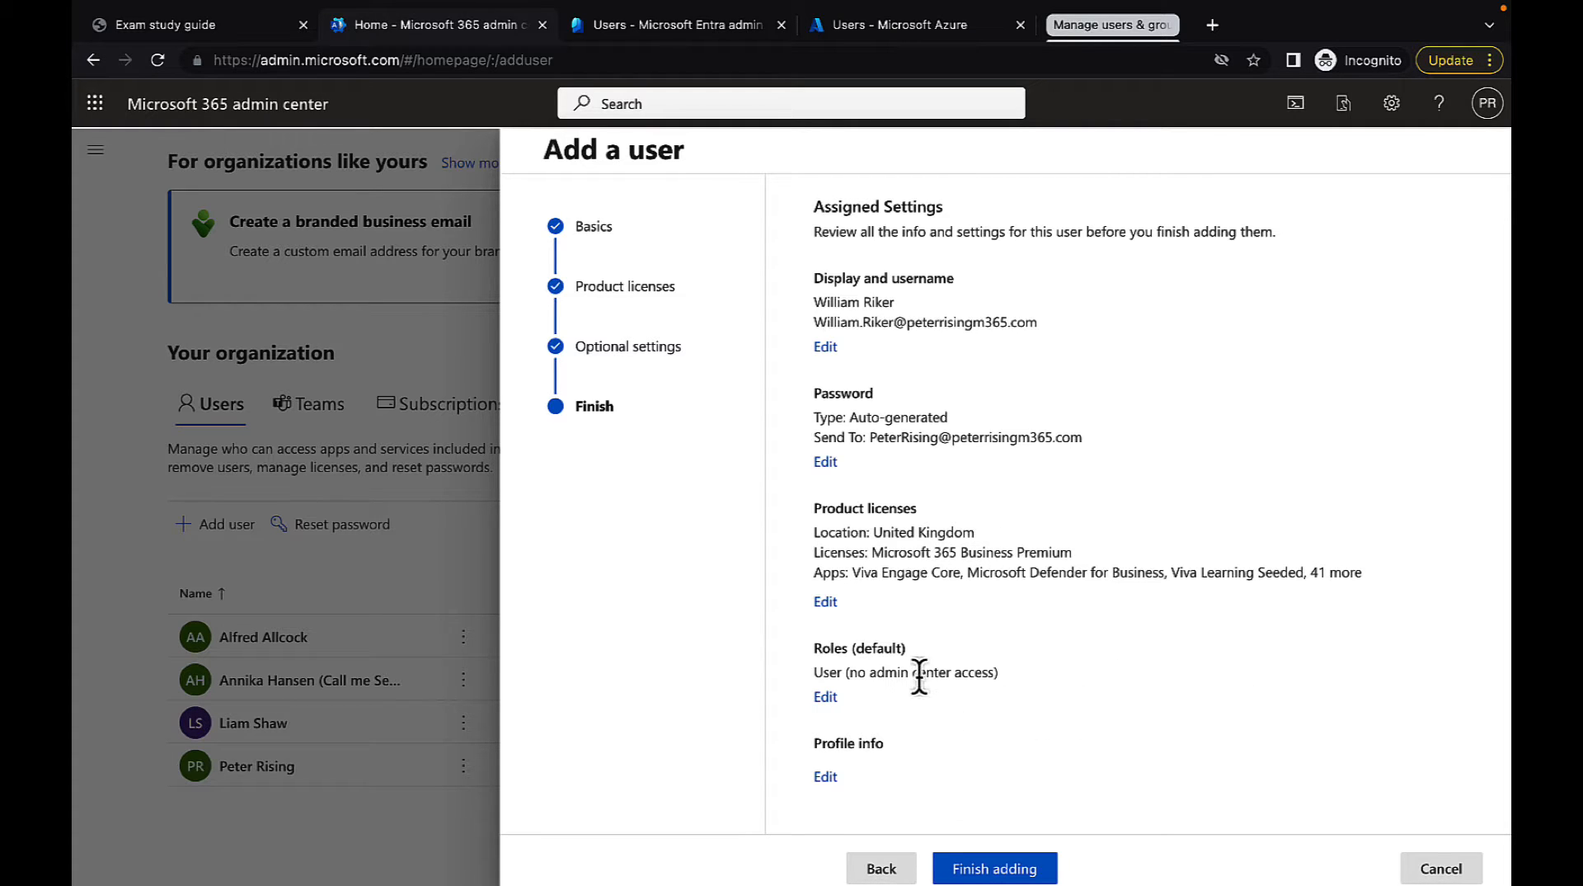
click(1002, 867)
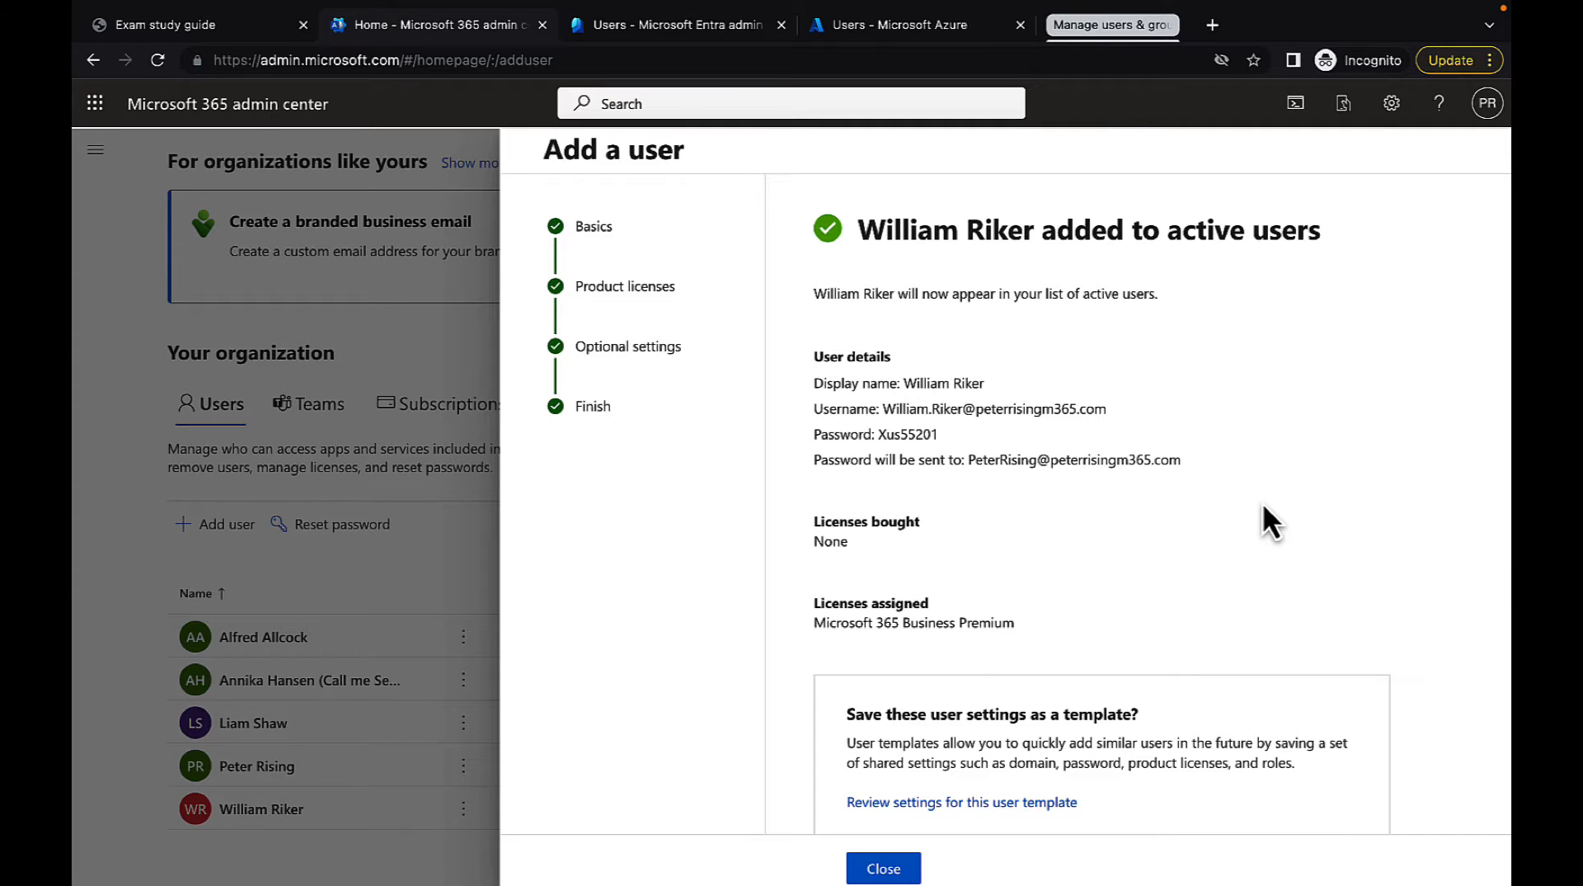
Name the user template Standard Employee in the offer to save the new user's settings
scroll(1264, 502, down, 1)
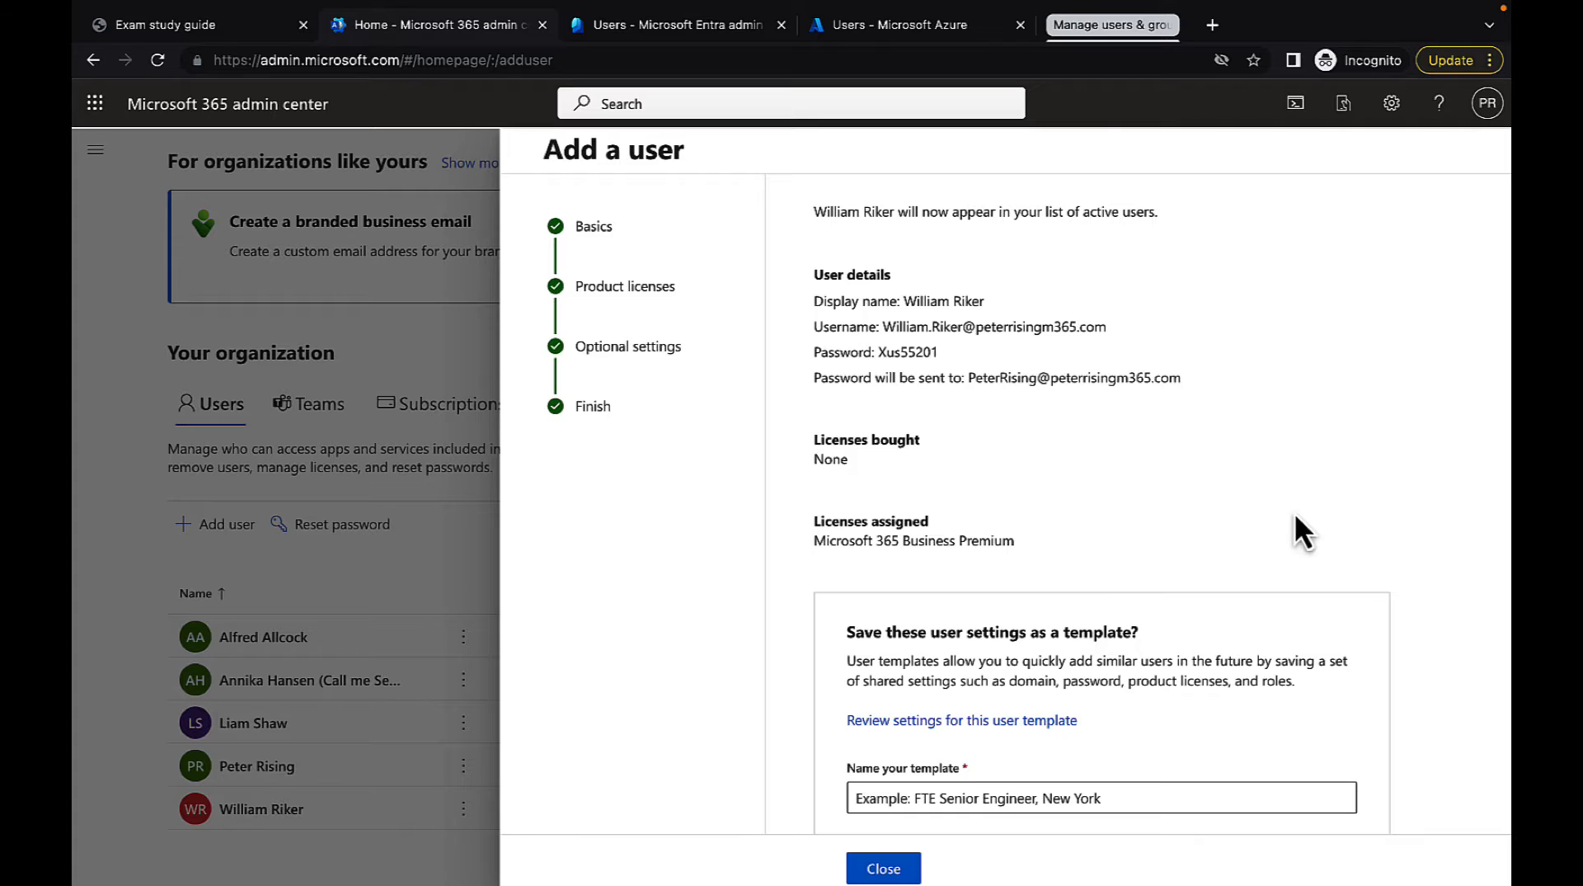
scroll(1301, 501, down, 2)
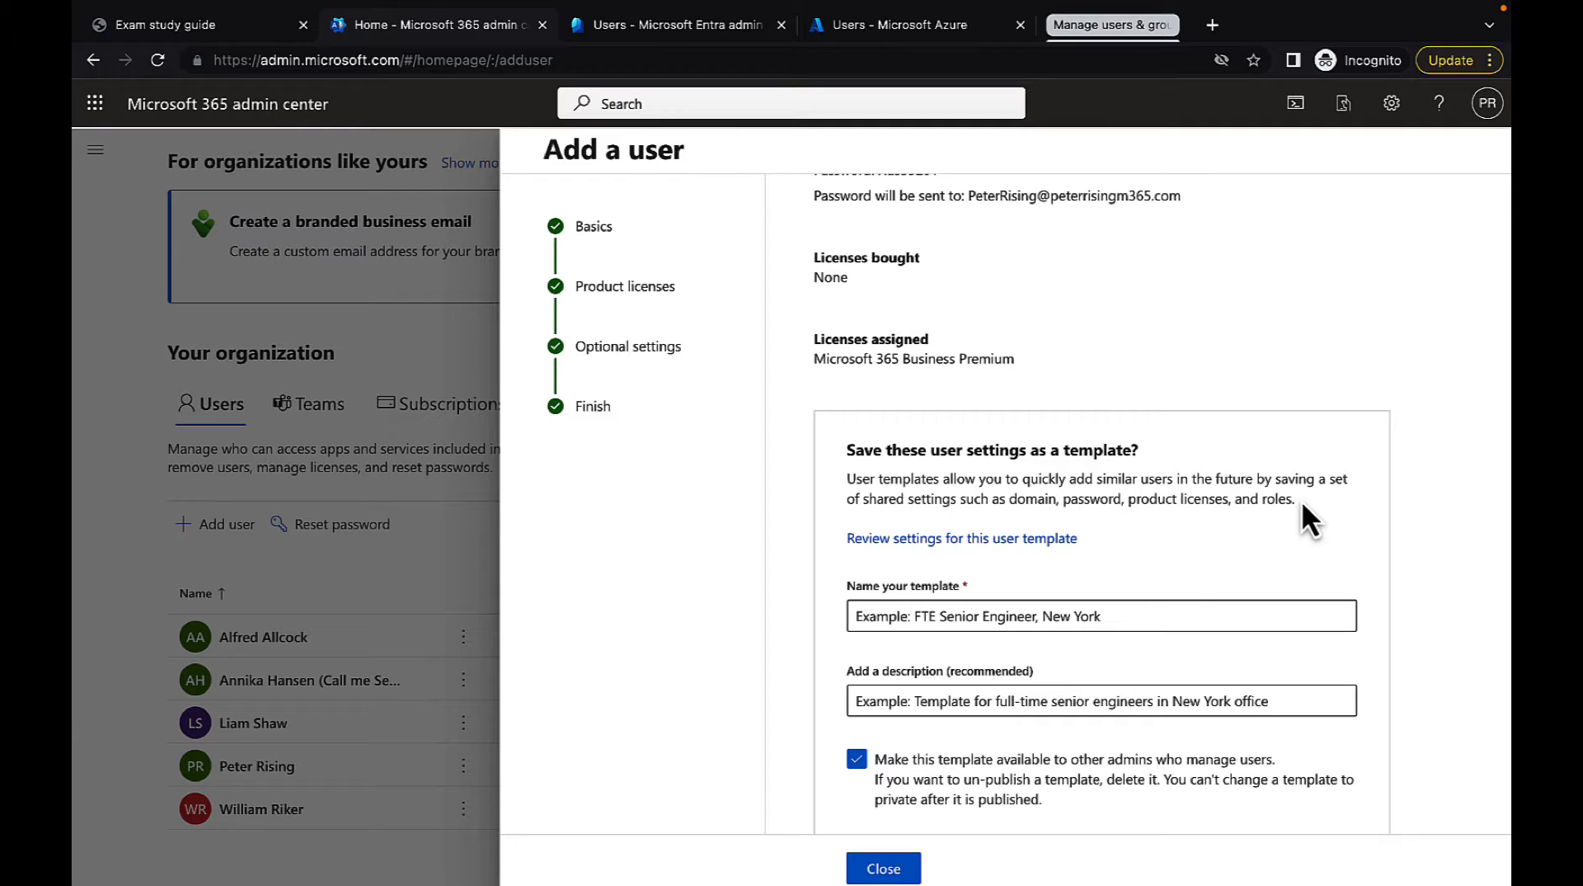
click(1114, 616)
text(Standa)
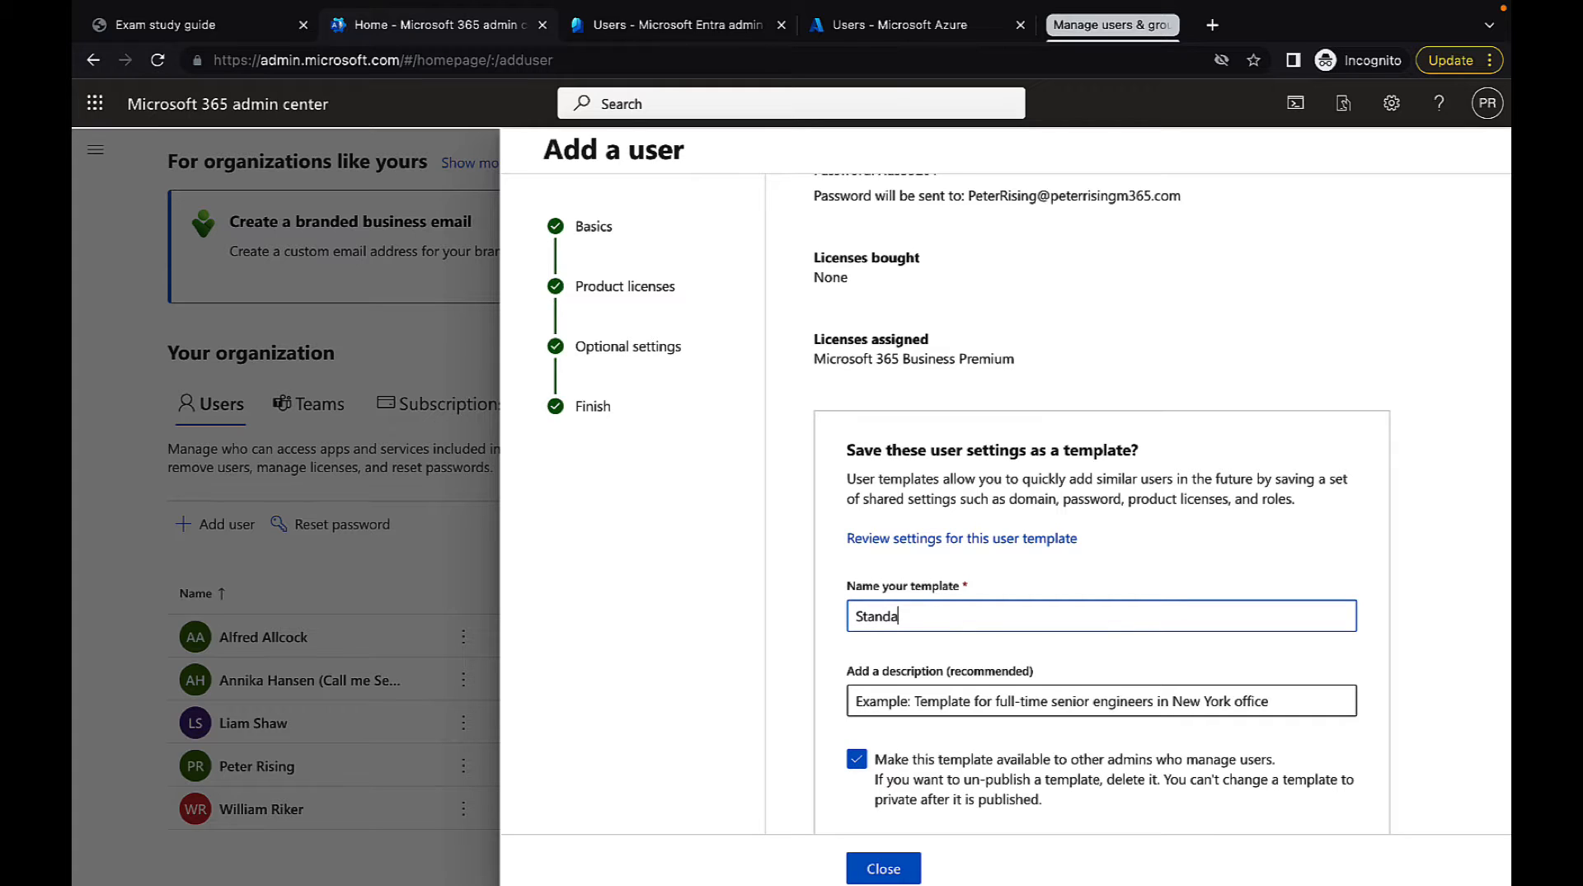
text(rd Employee)
Describe the template as "Most users will have this template", save it, and close the finished user setup
click(1134, 695)
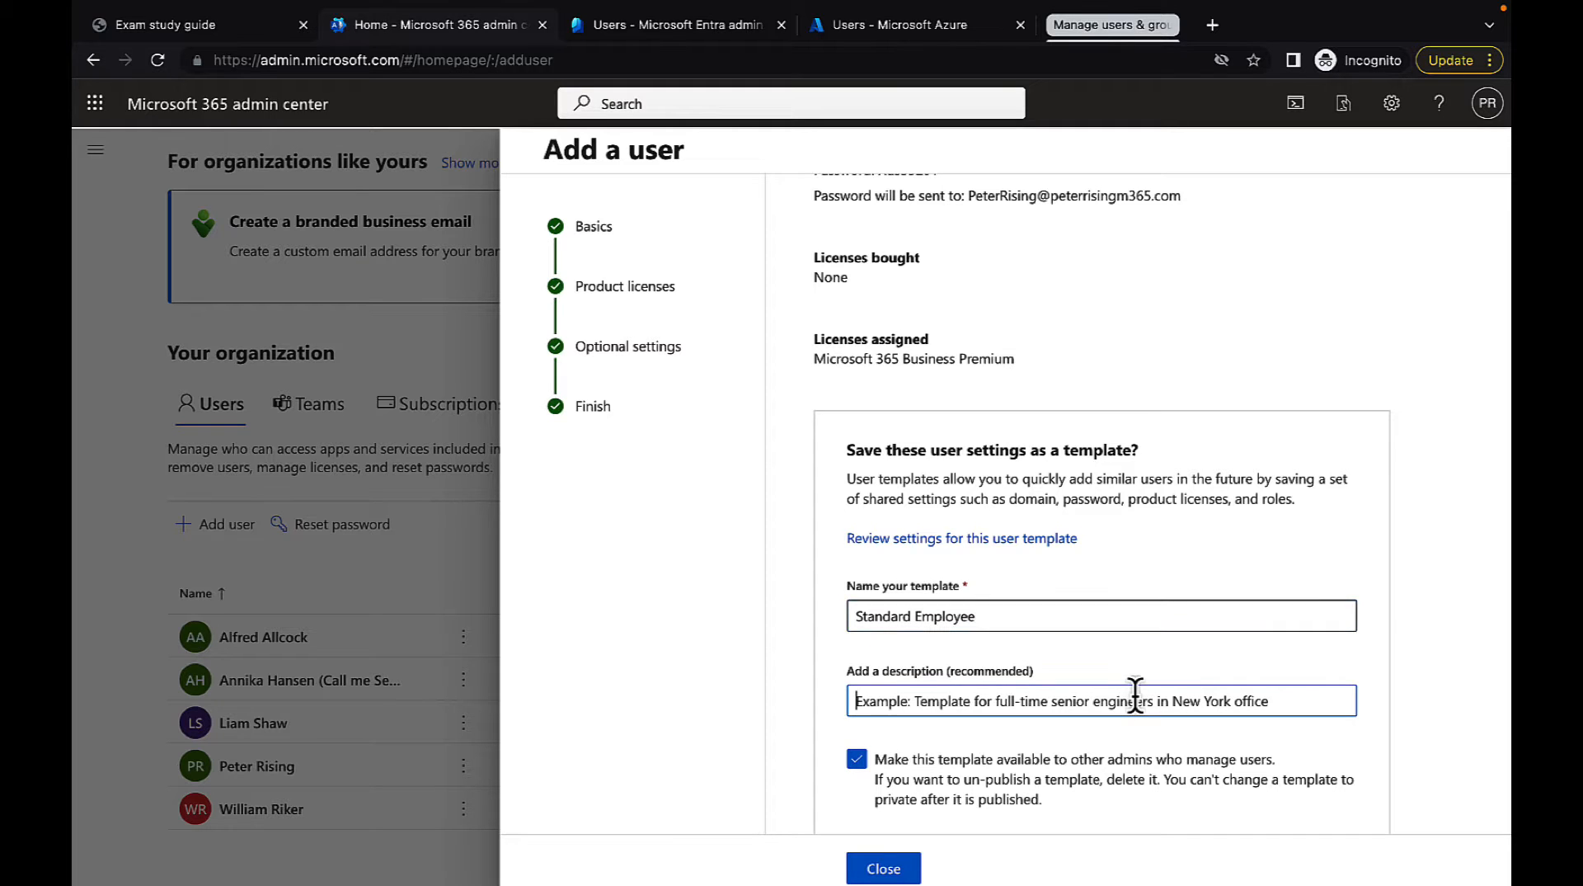
scroll(1135, 696, down, 2)
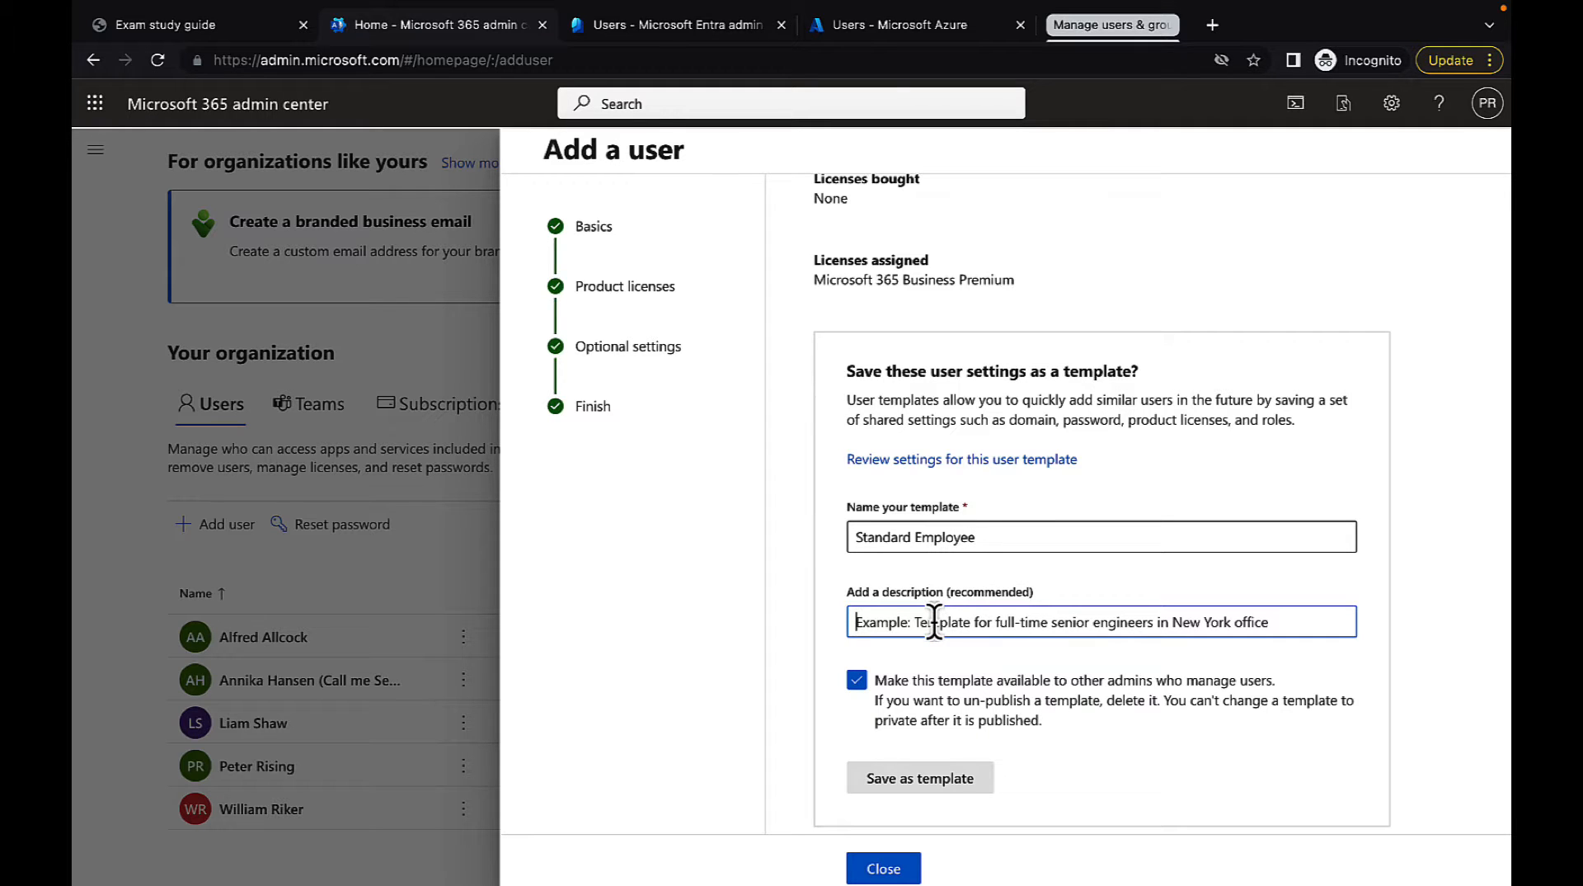
text(Most users will )
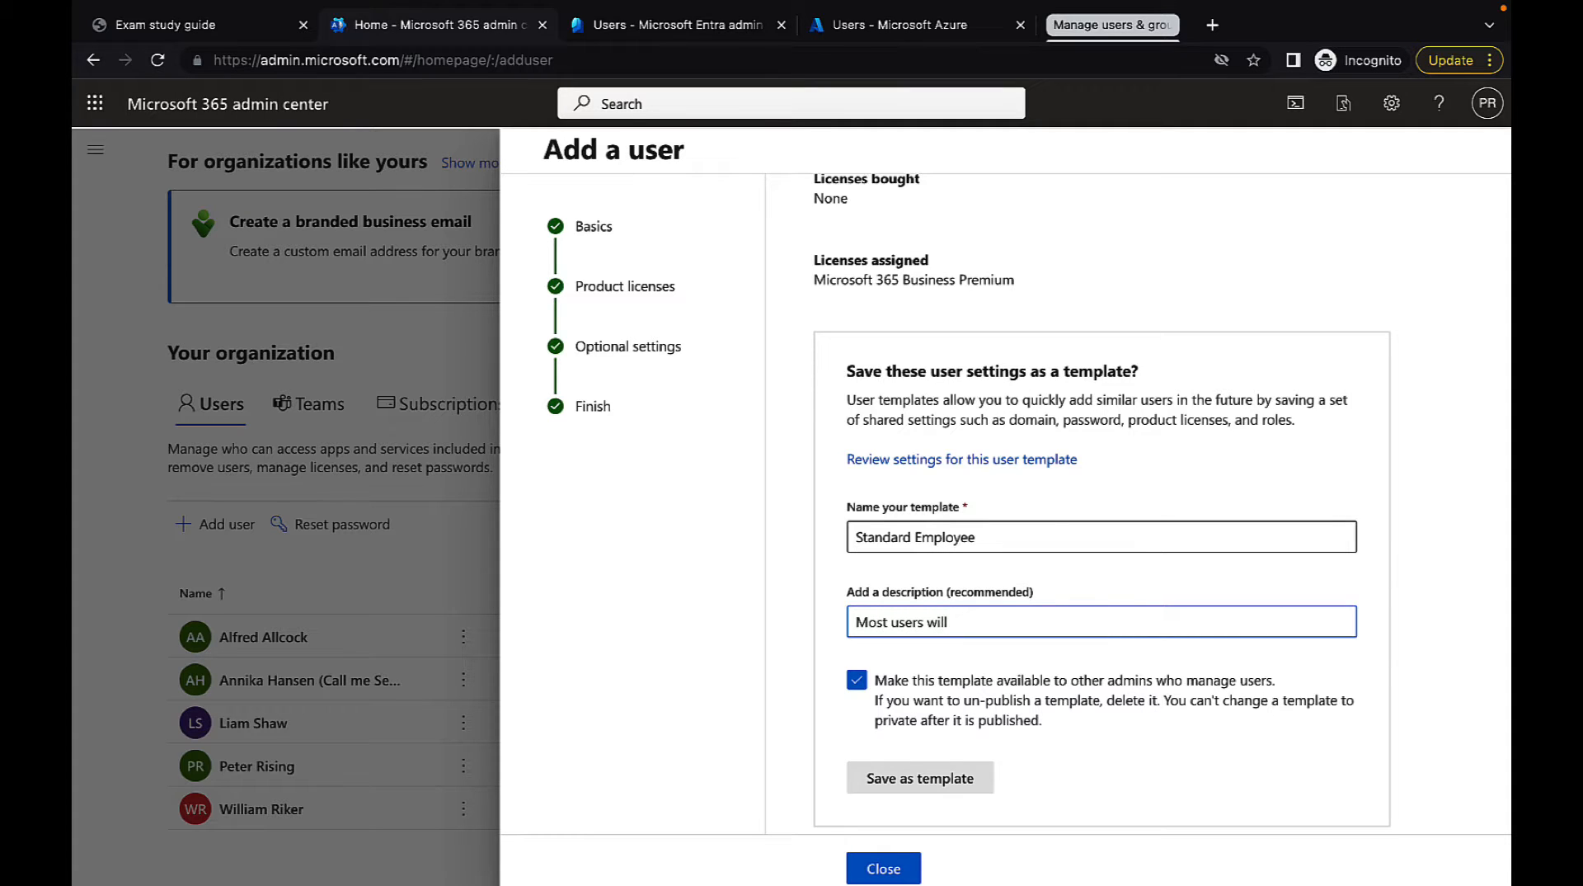
text(have this template)
click(938, 789)
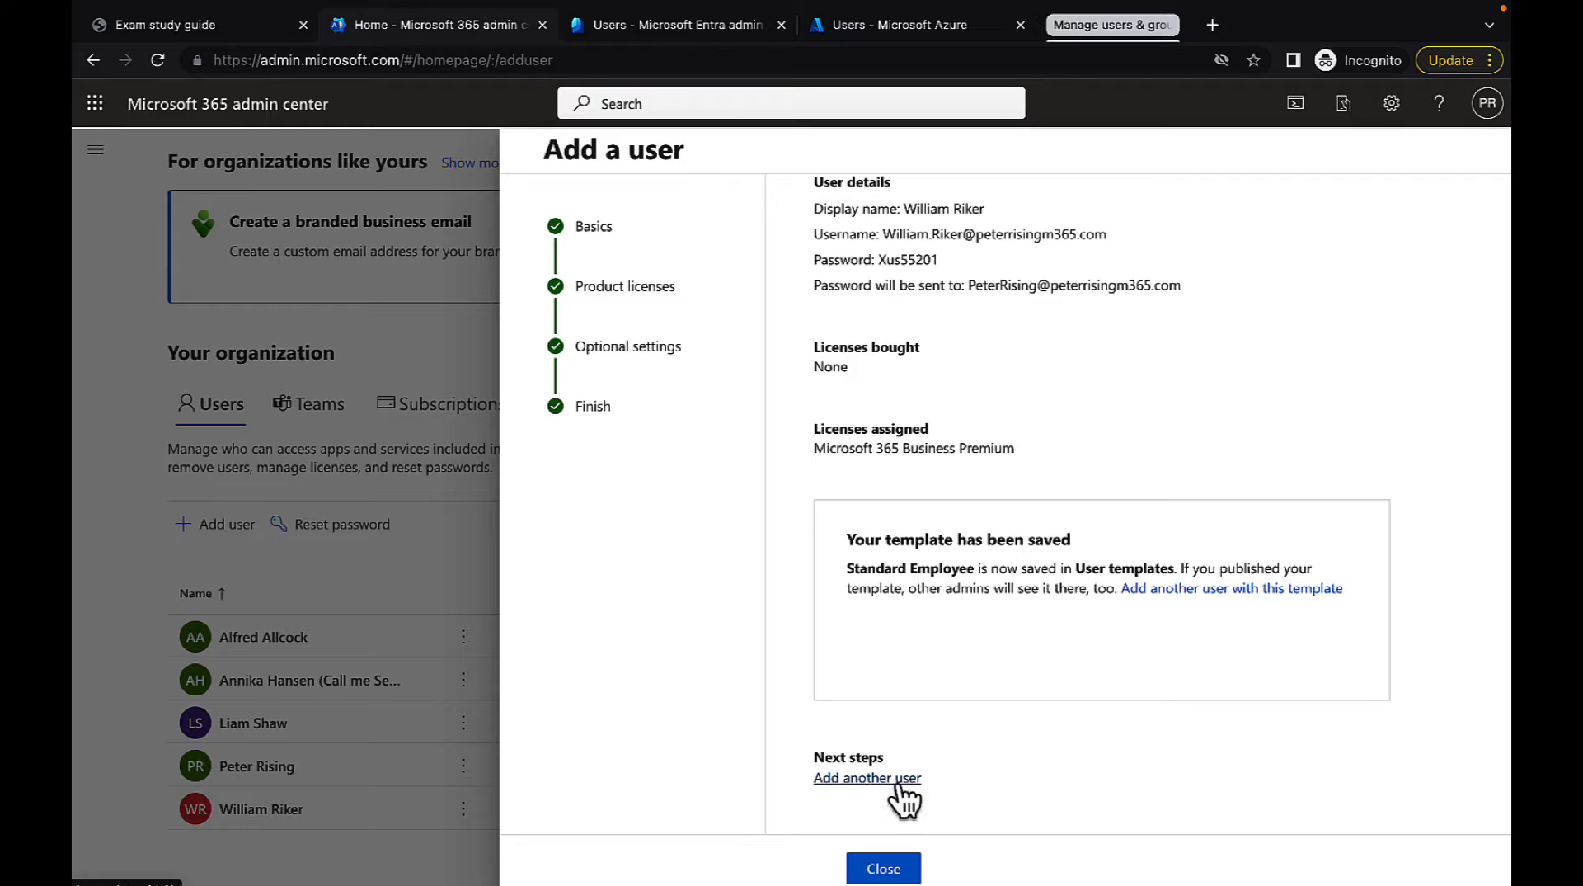
click(889, 867)
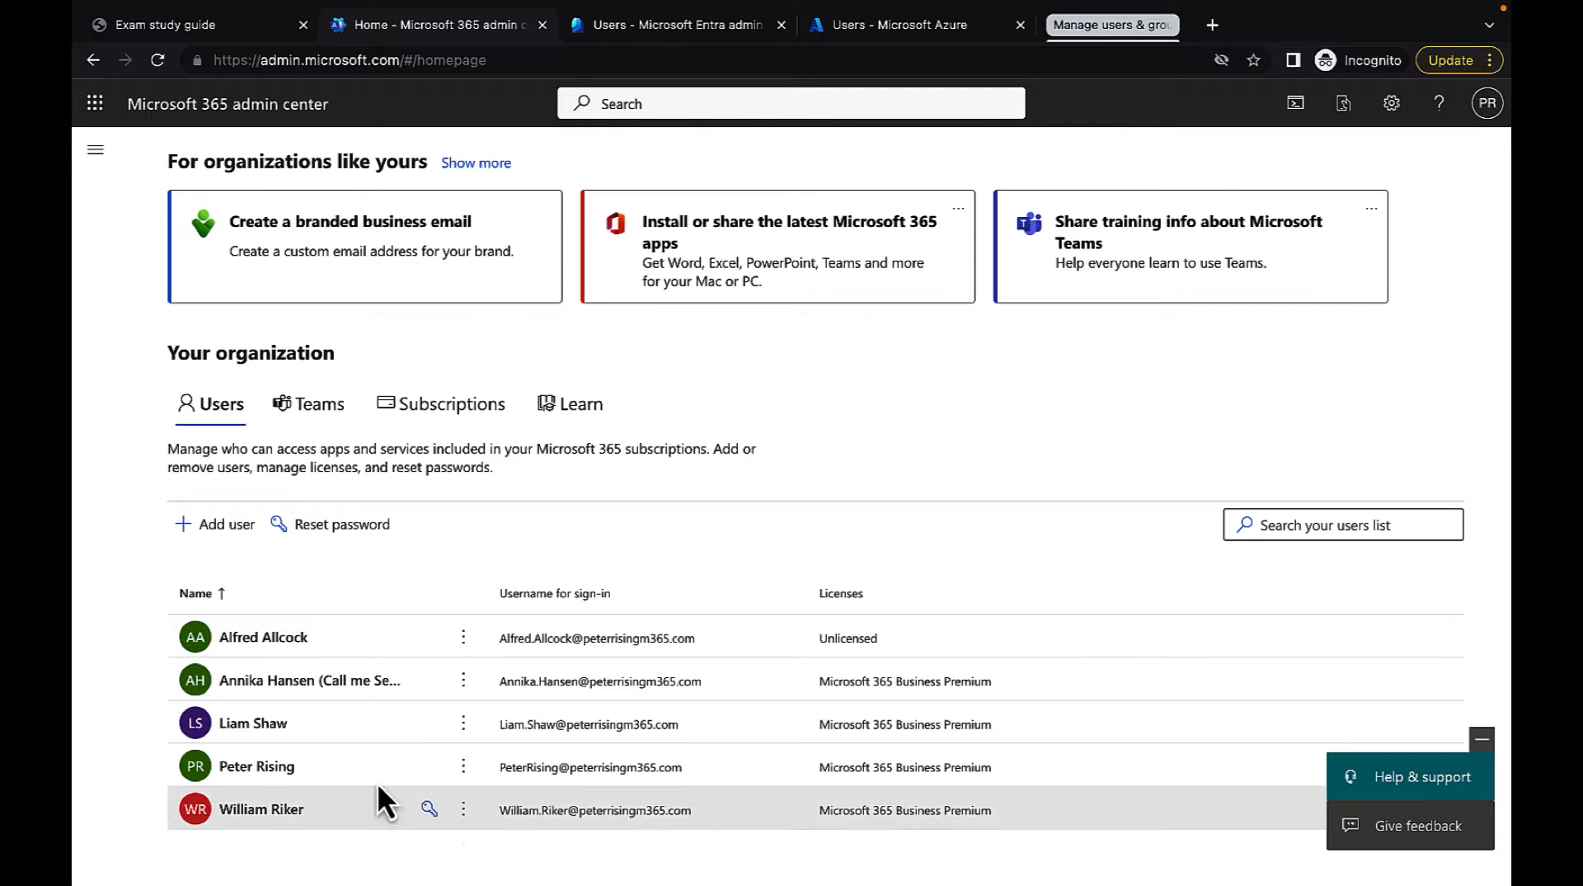
Open the new user's details, examine the password reset options with automatic password creation off, and return without resetting
click(264, 812)
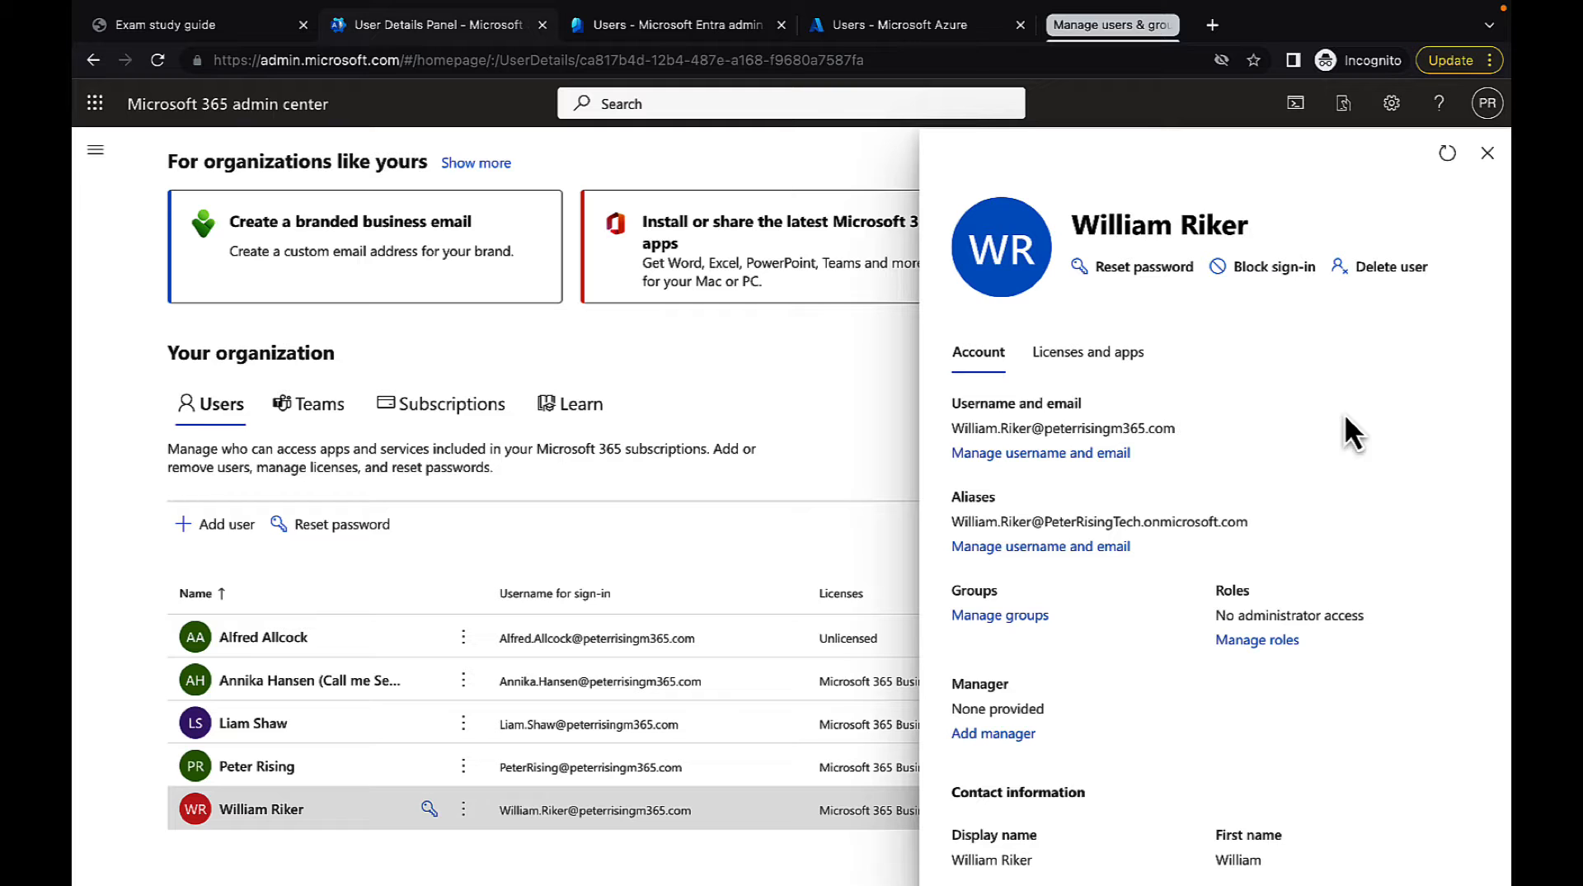
click(1128, 269)
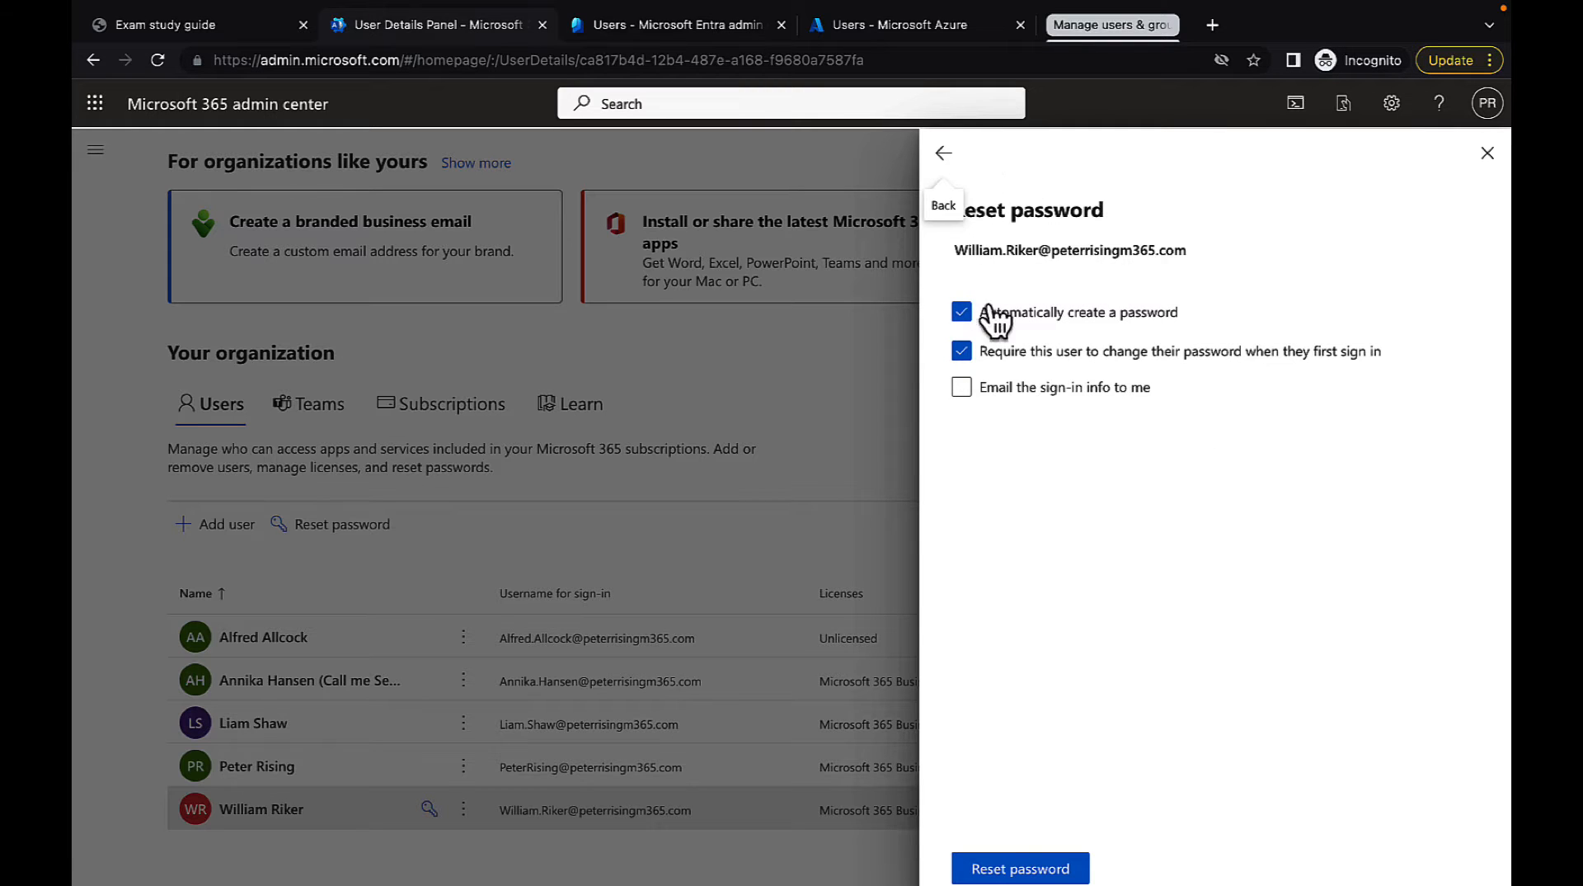
click(965, 315)
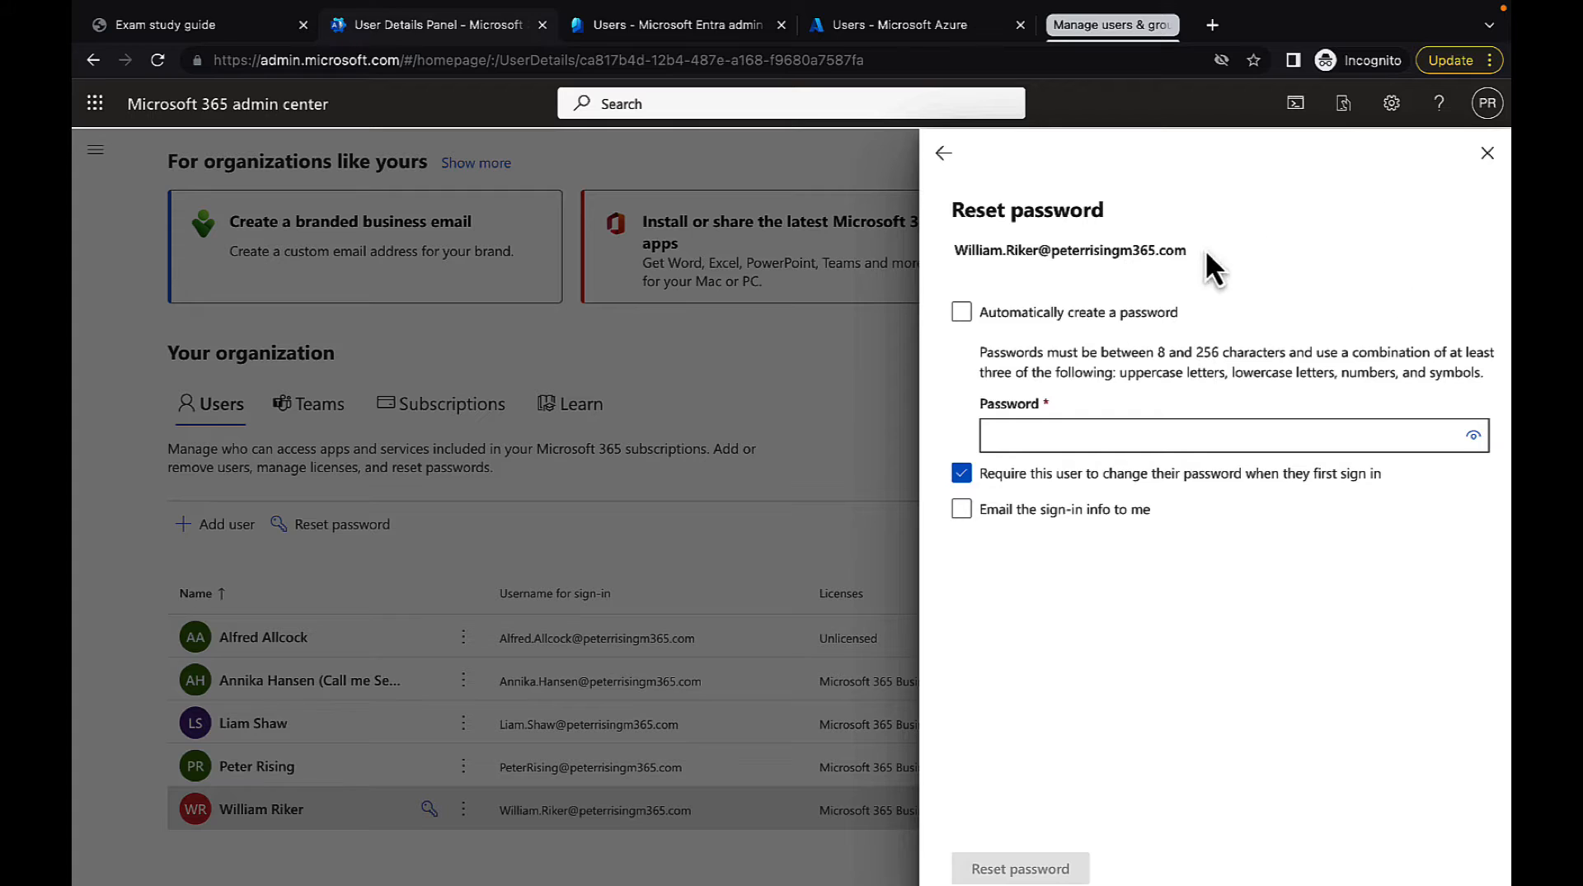
click(943, 153)
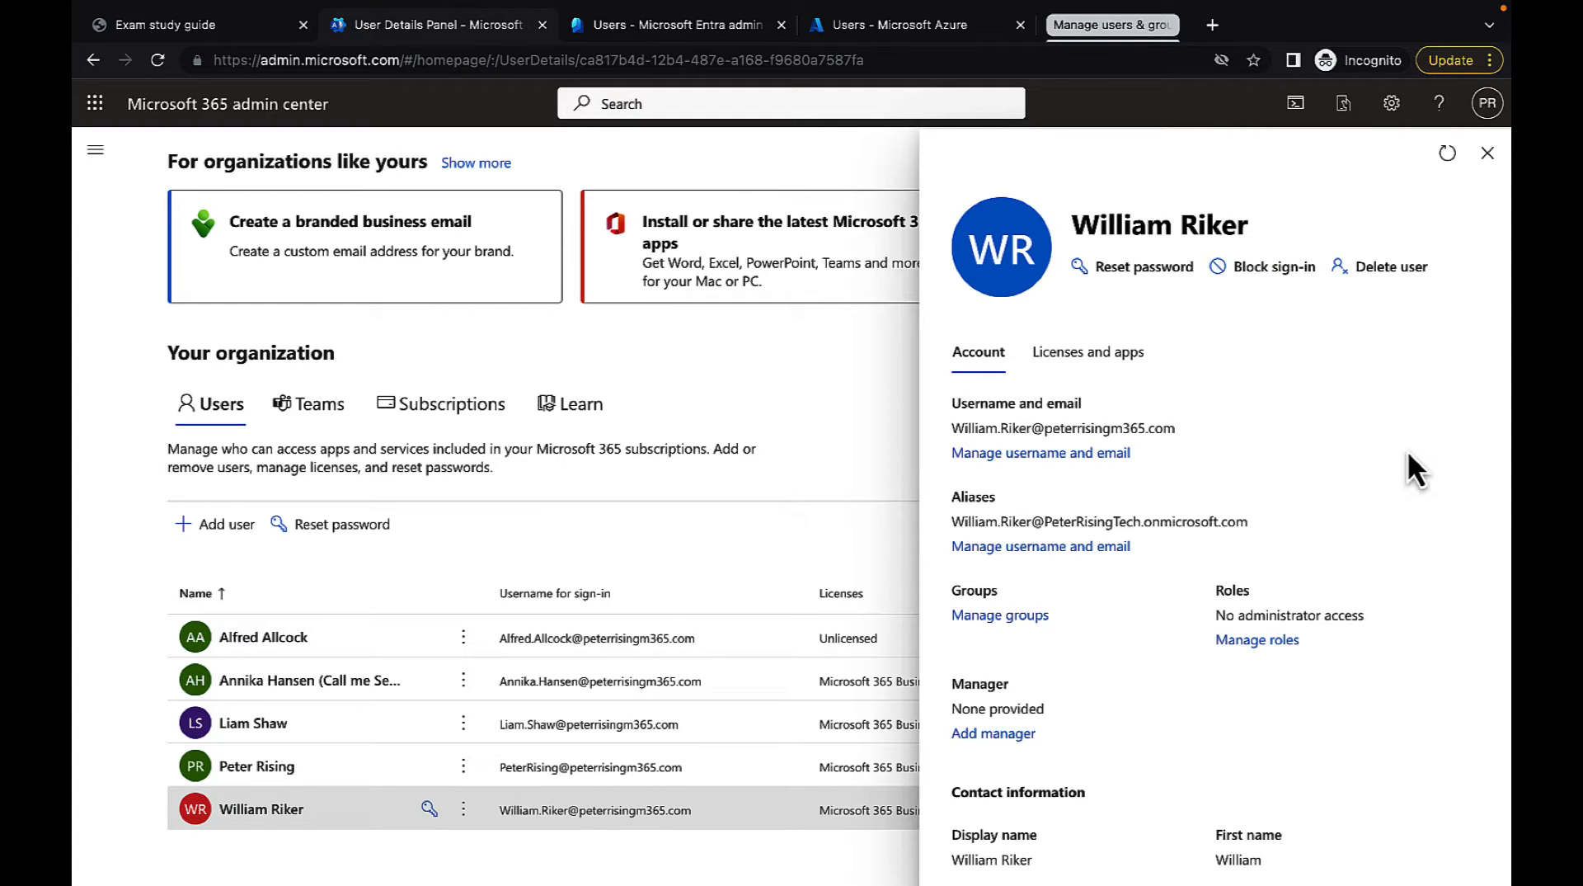
Open the new user's username and email settings and enter the user's initials and surname as a new alias username
scroll(1415, 495, down, 1)
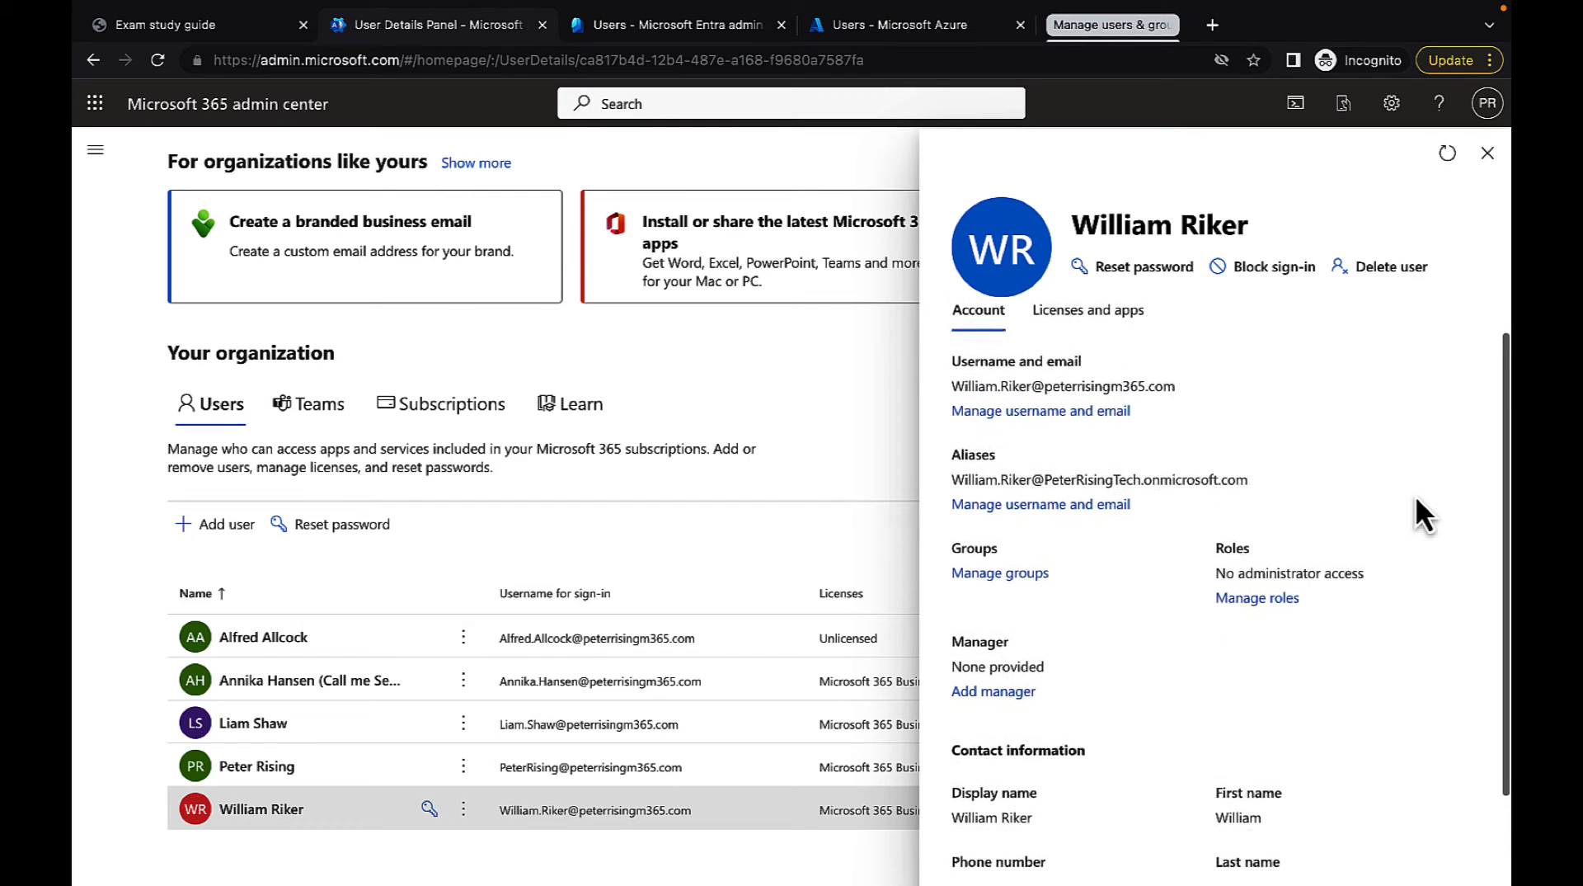
scroll(1415, 495, down, 1)
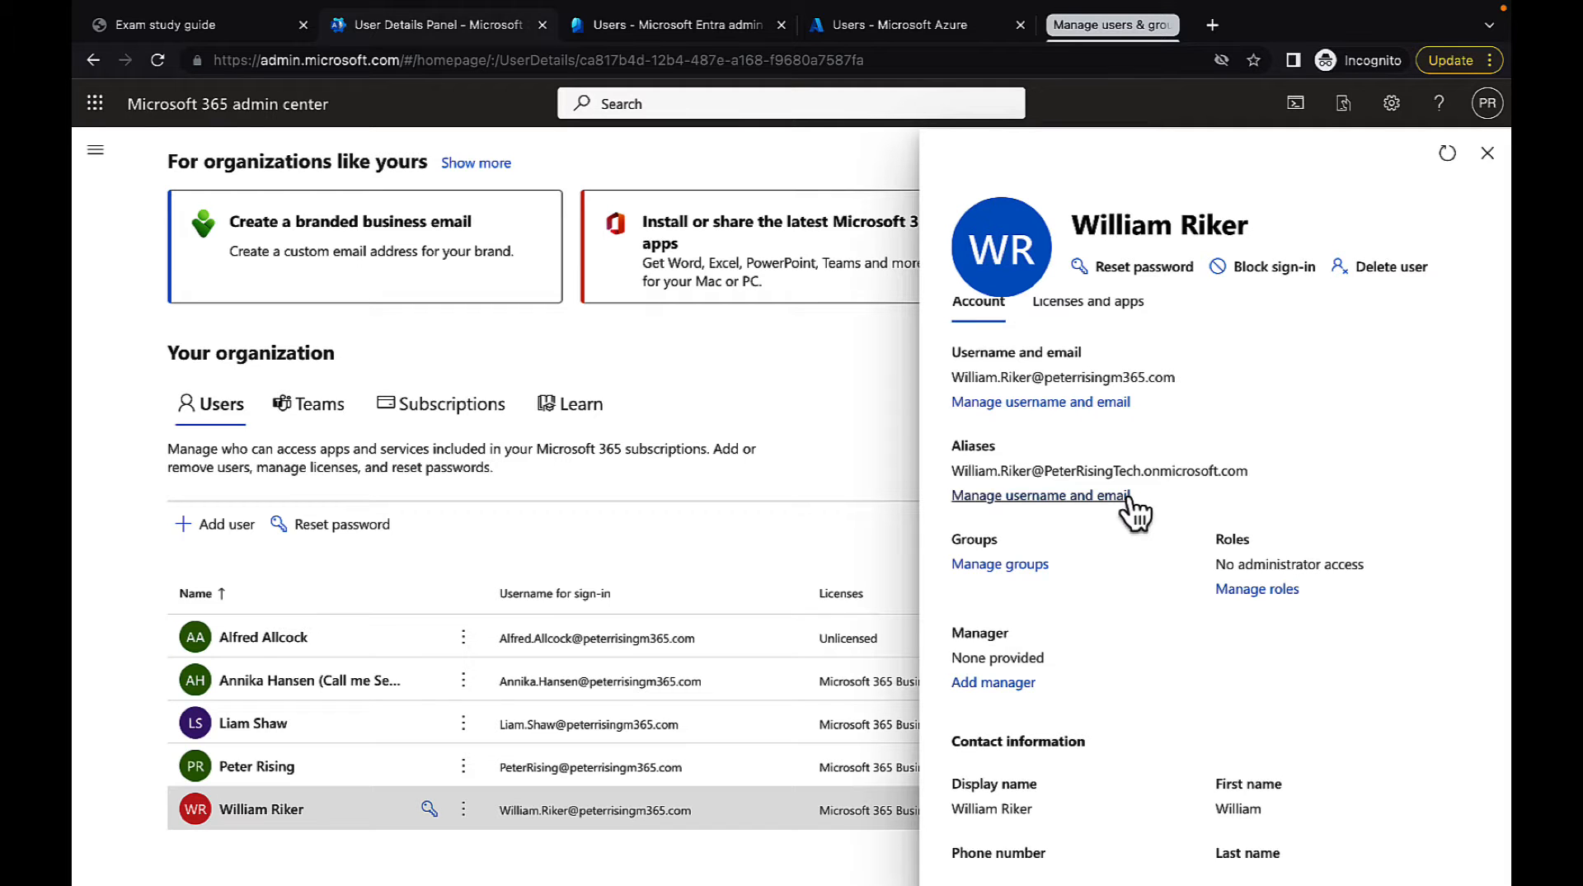
click(1070, 497)
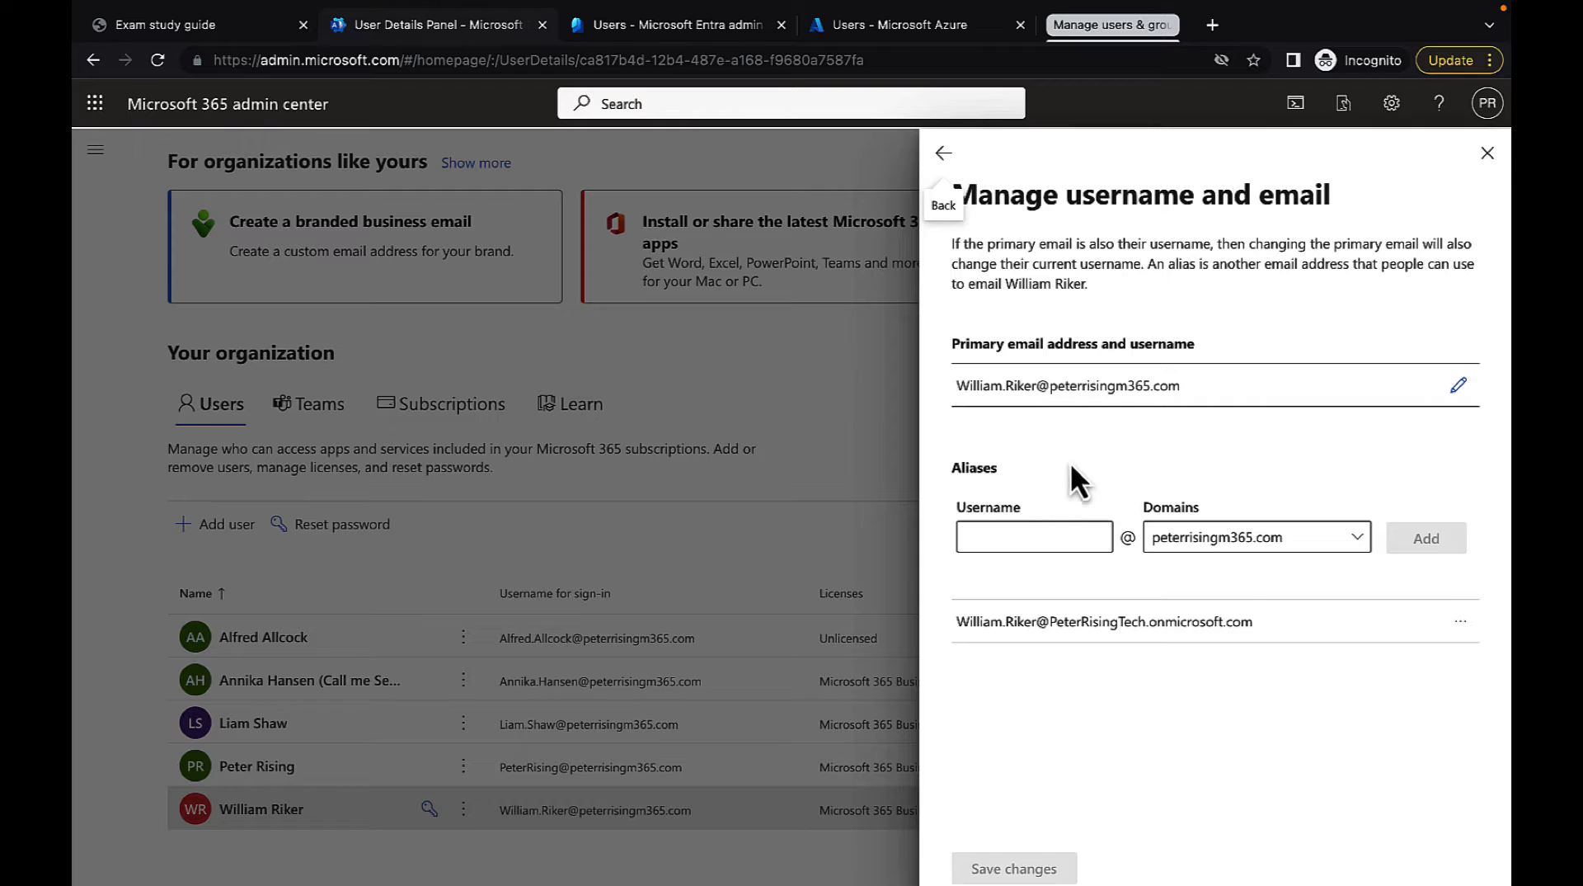
click(1018, 538)
text(WT)
text(R)
key(BackSpace)
text(TRiker)
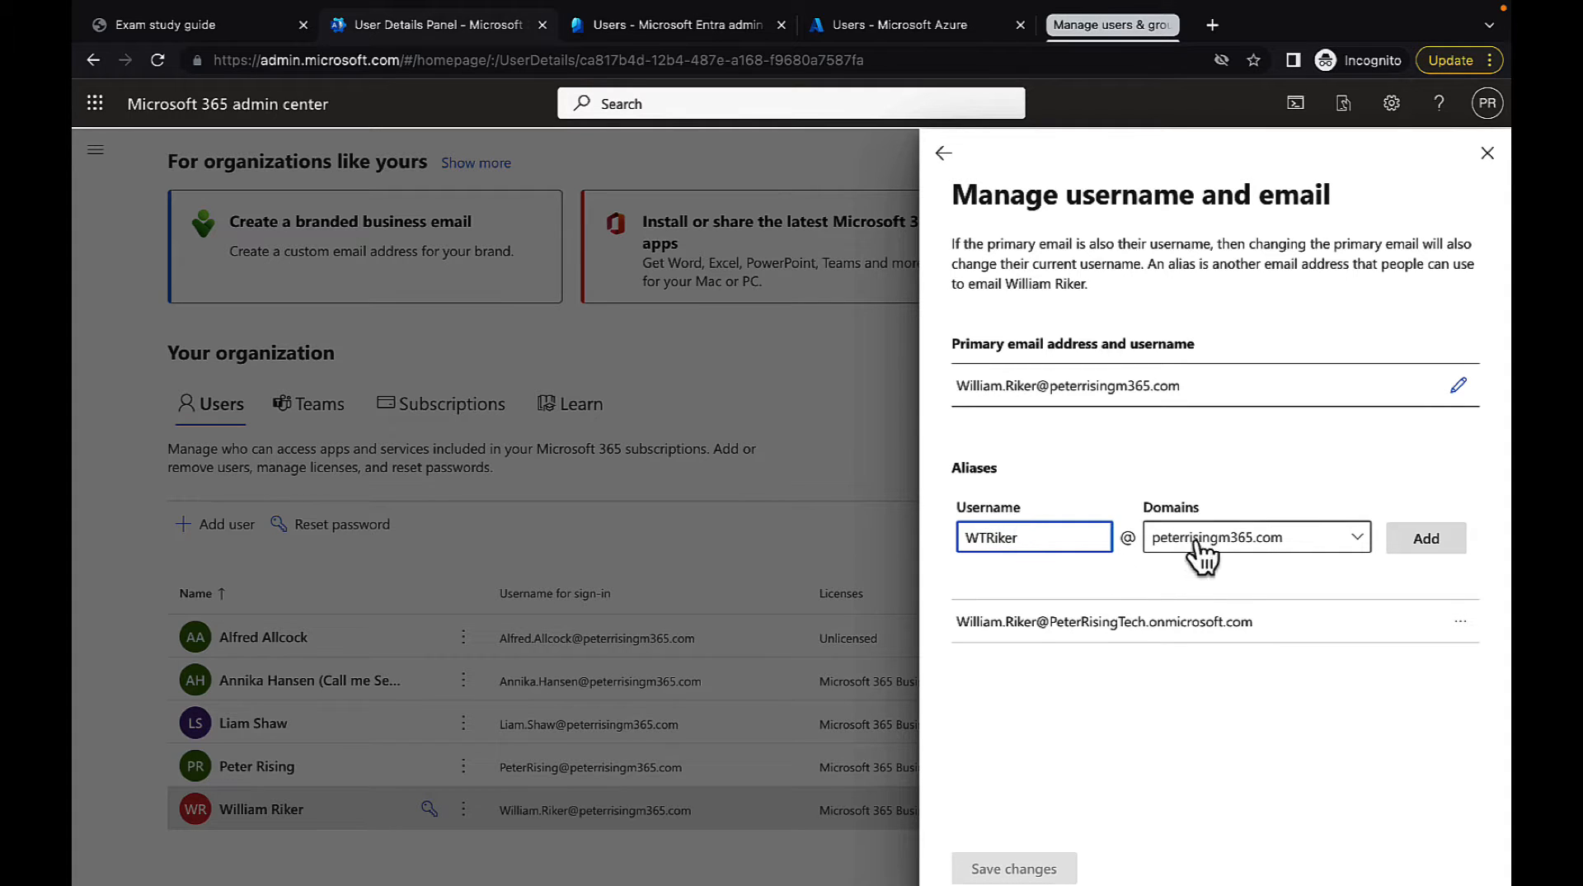
Add the alias on the custom domain rather than the onmicrosoft.com one, save the changes, and return to the user's details
click(1346, 537)
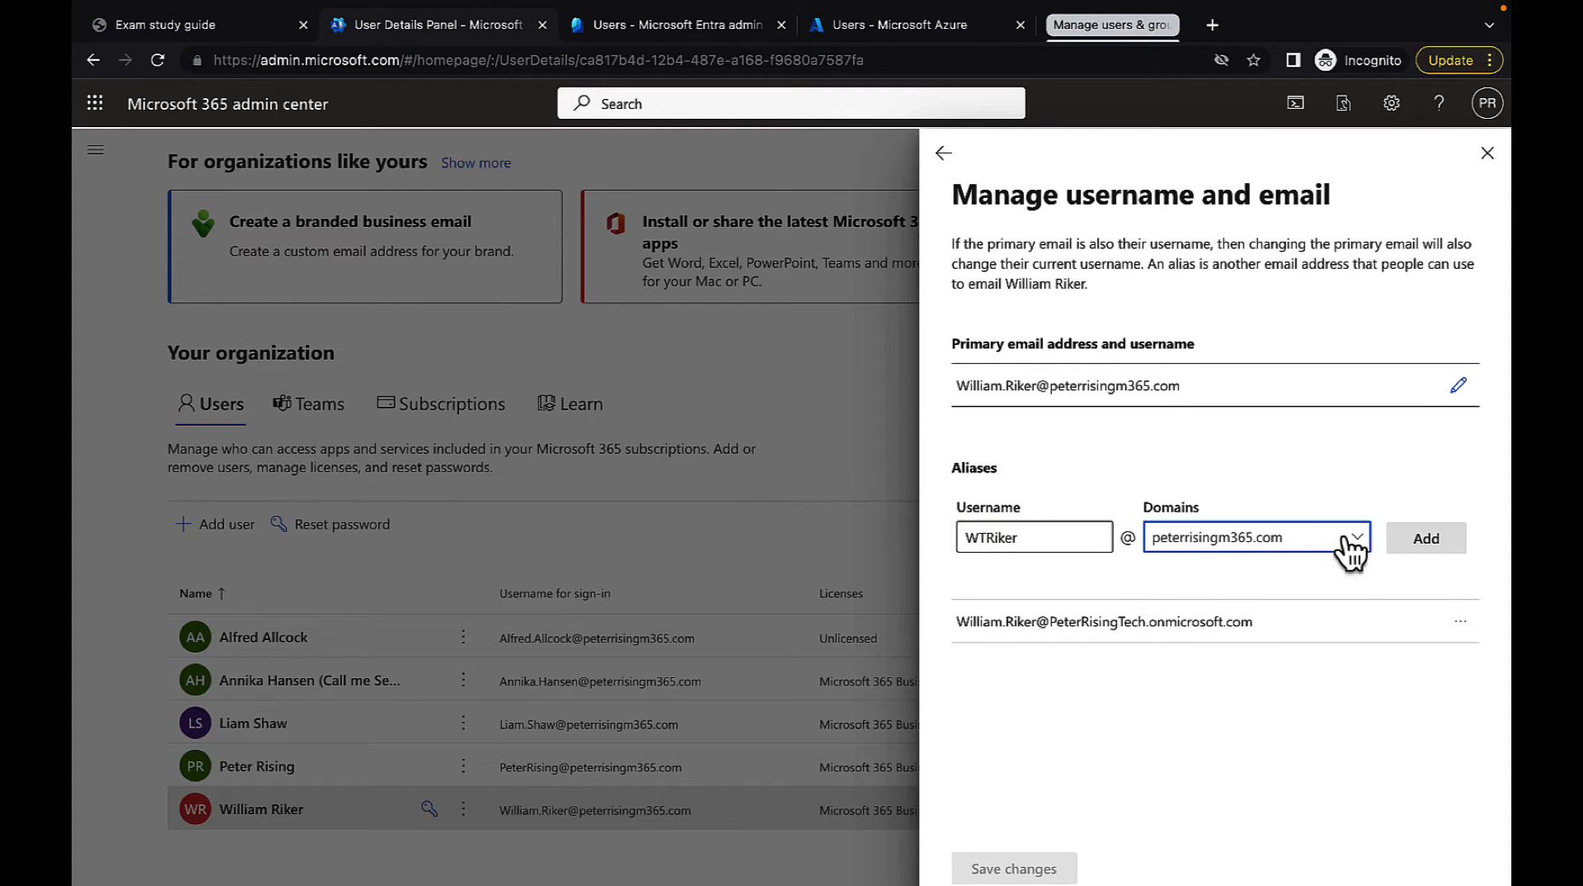
click(1347, 538)
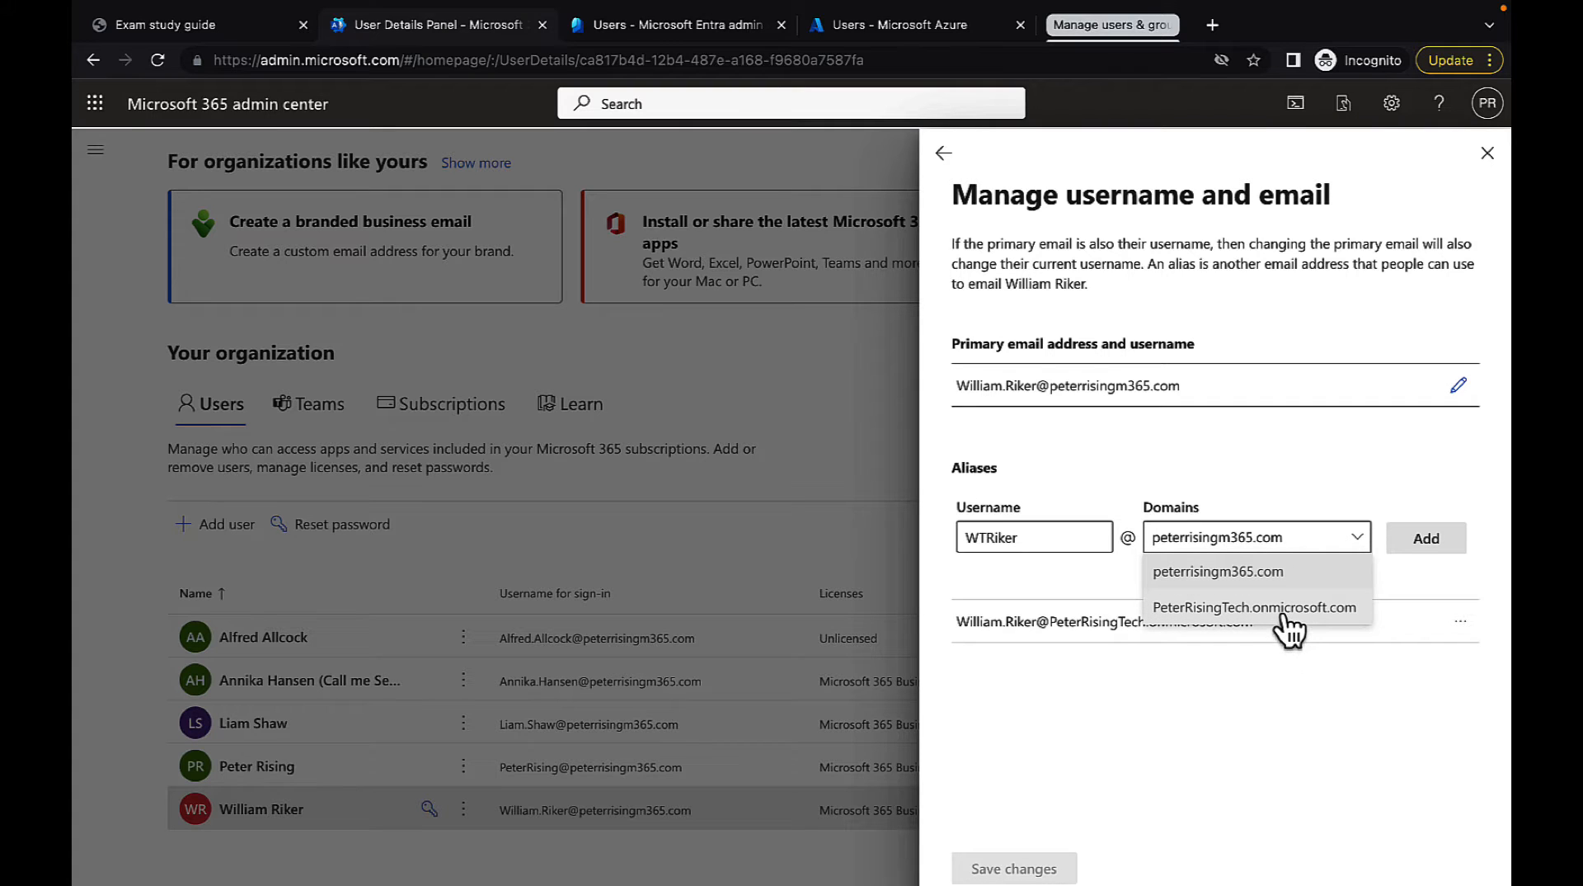
click(1285, 433)
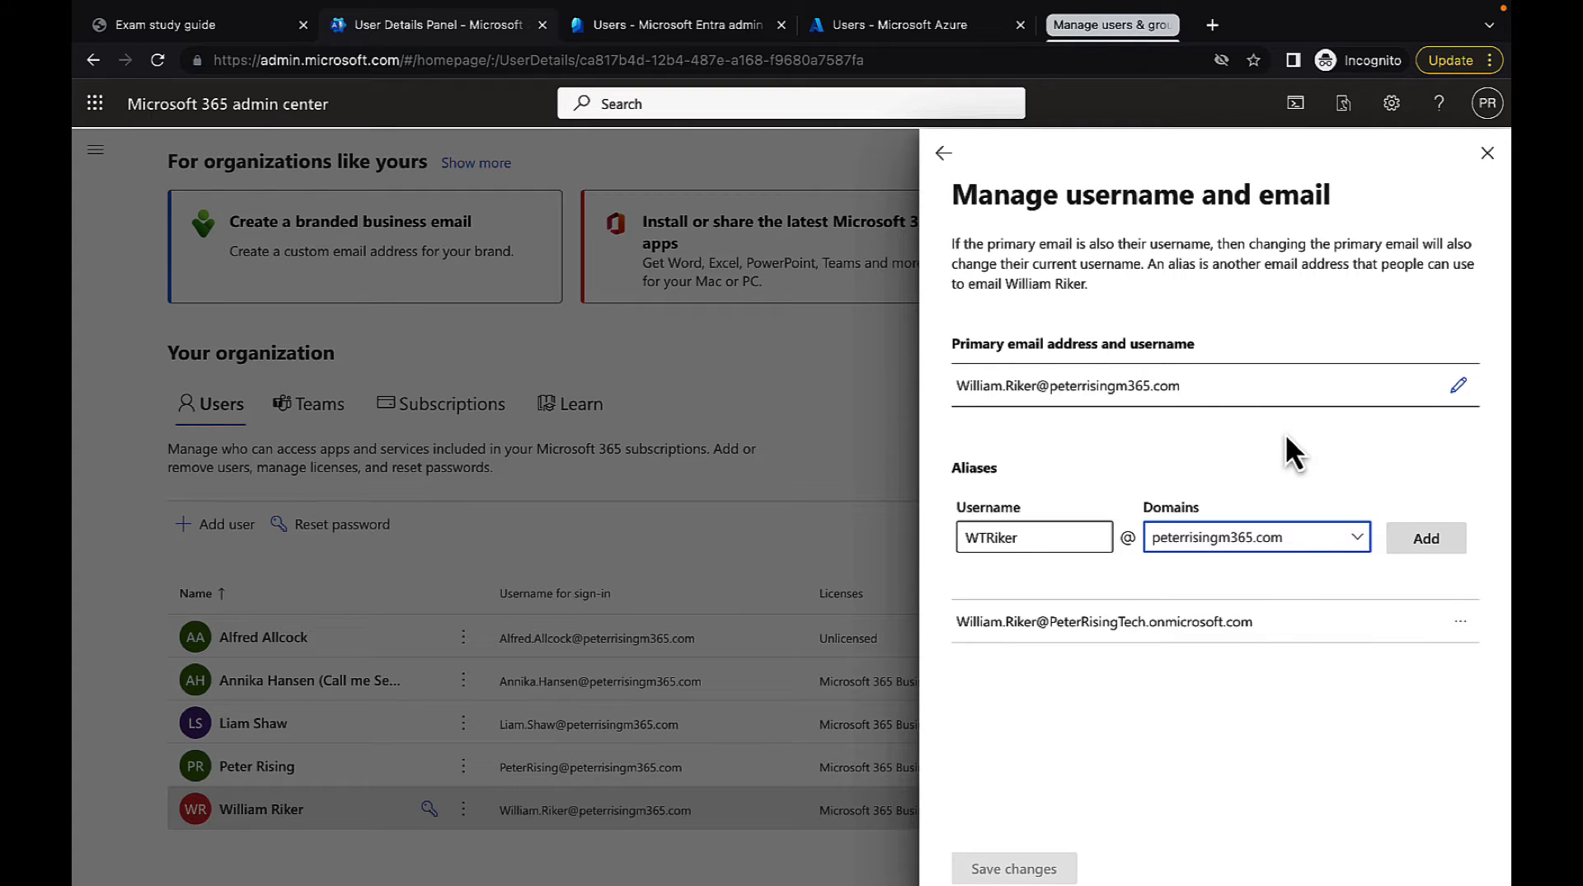
click(1427, 542)
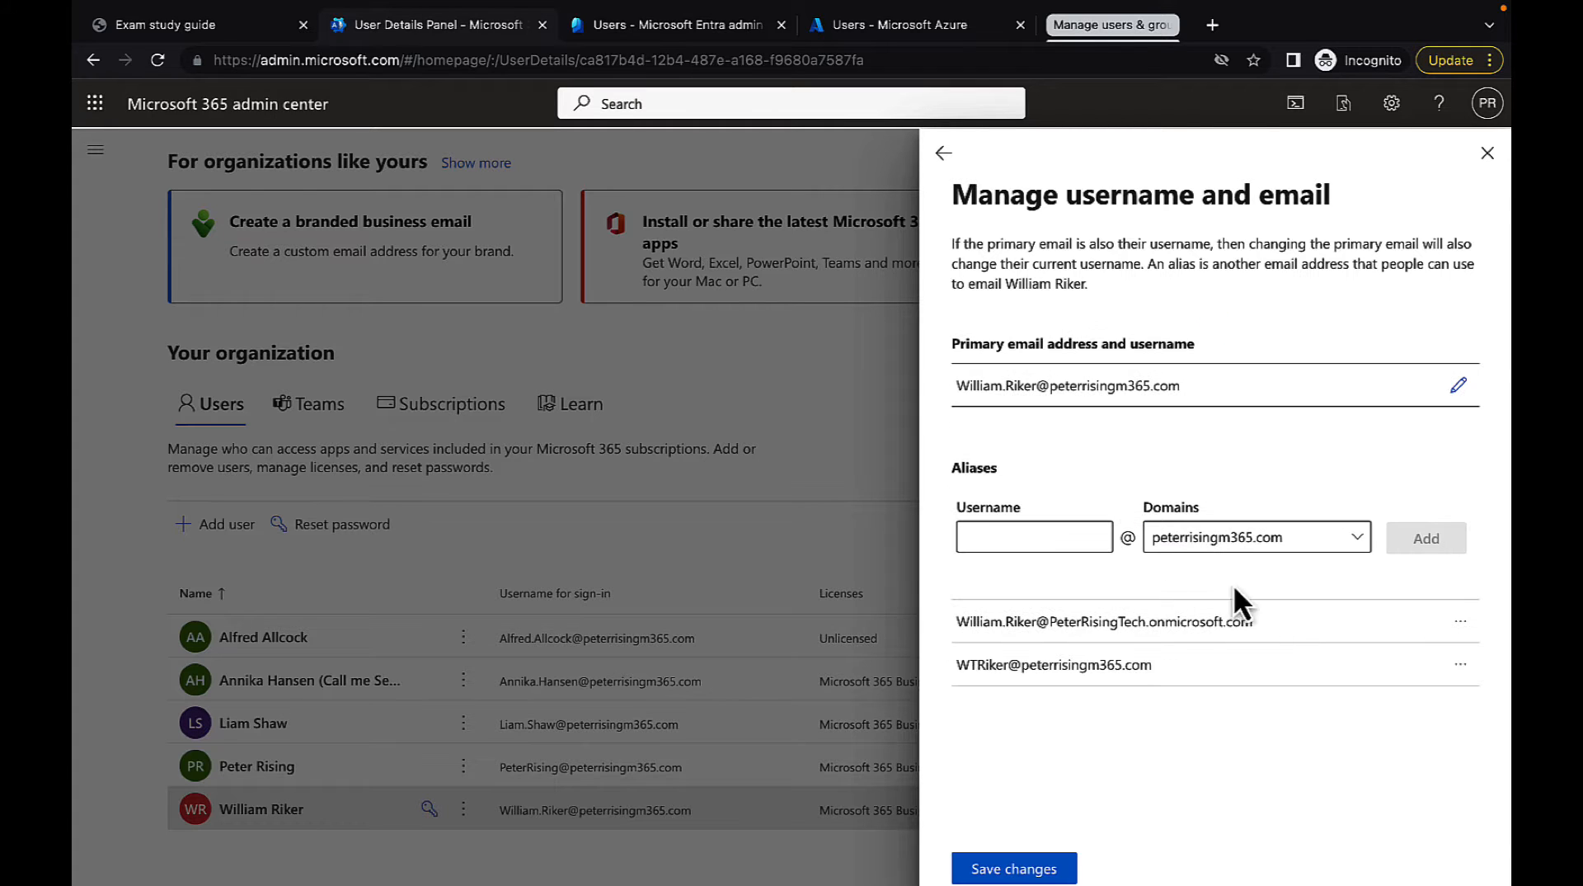
click(1036, 870)
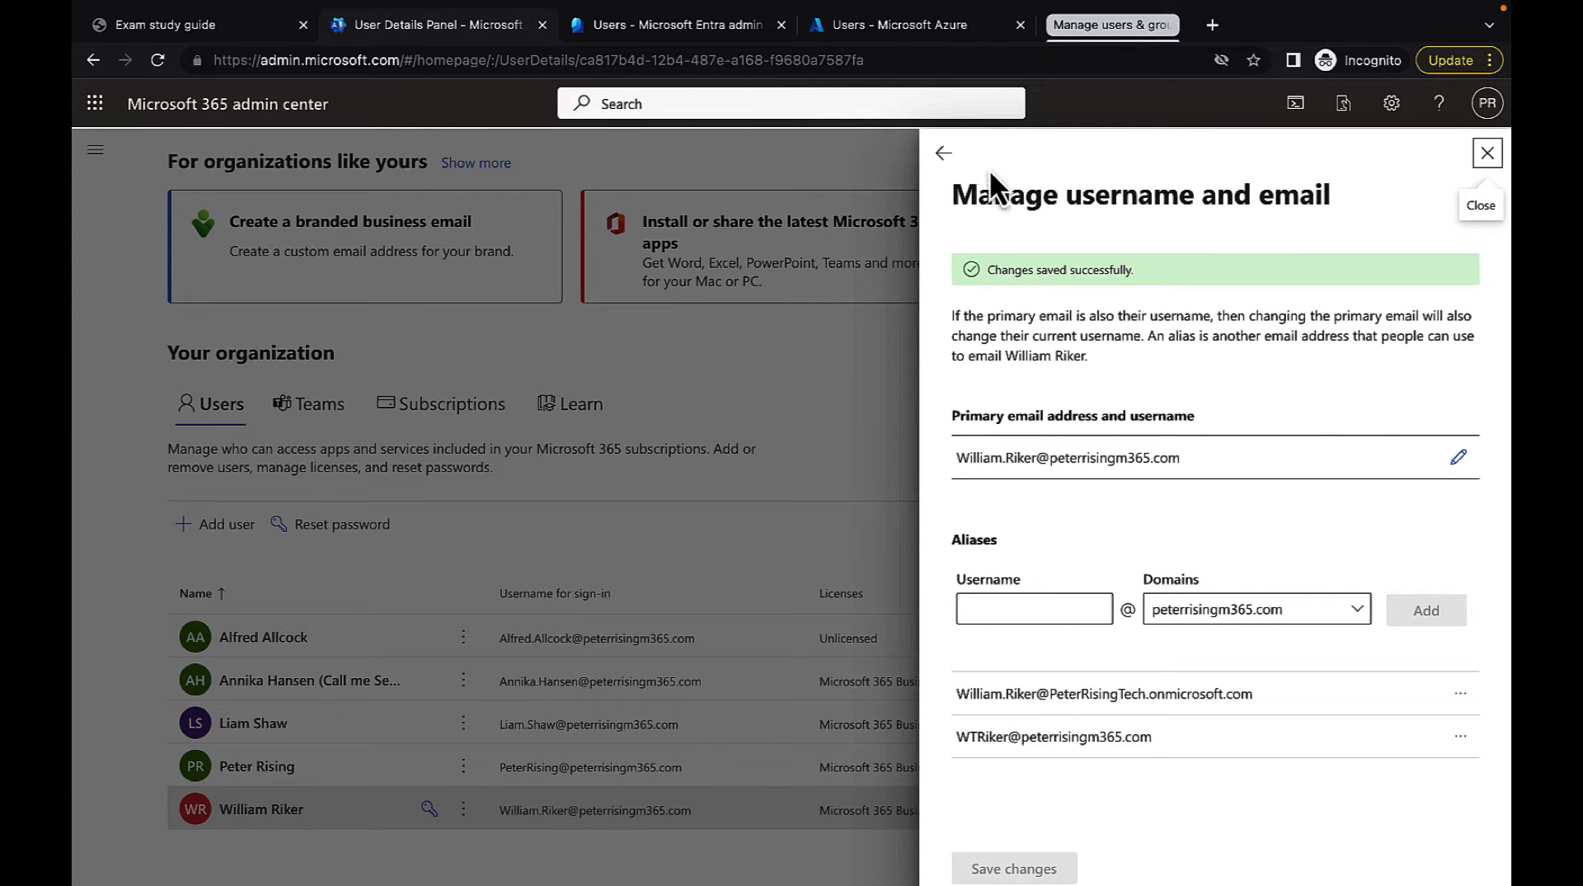
click(945, 155)
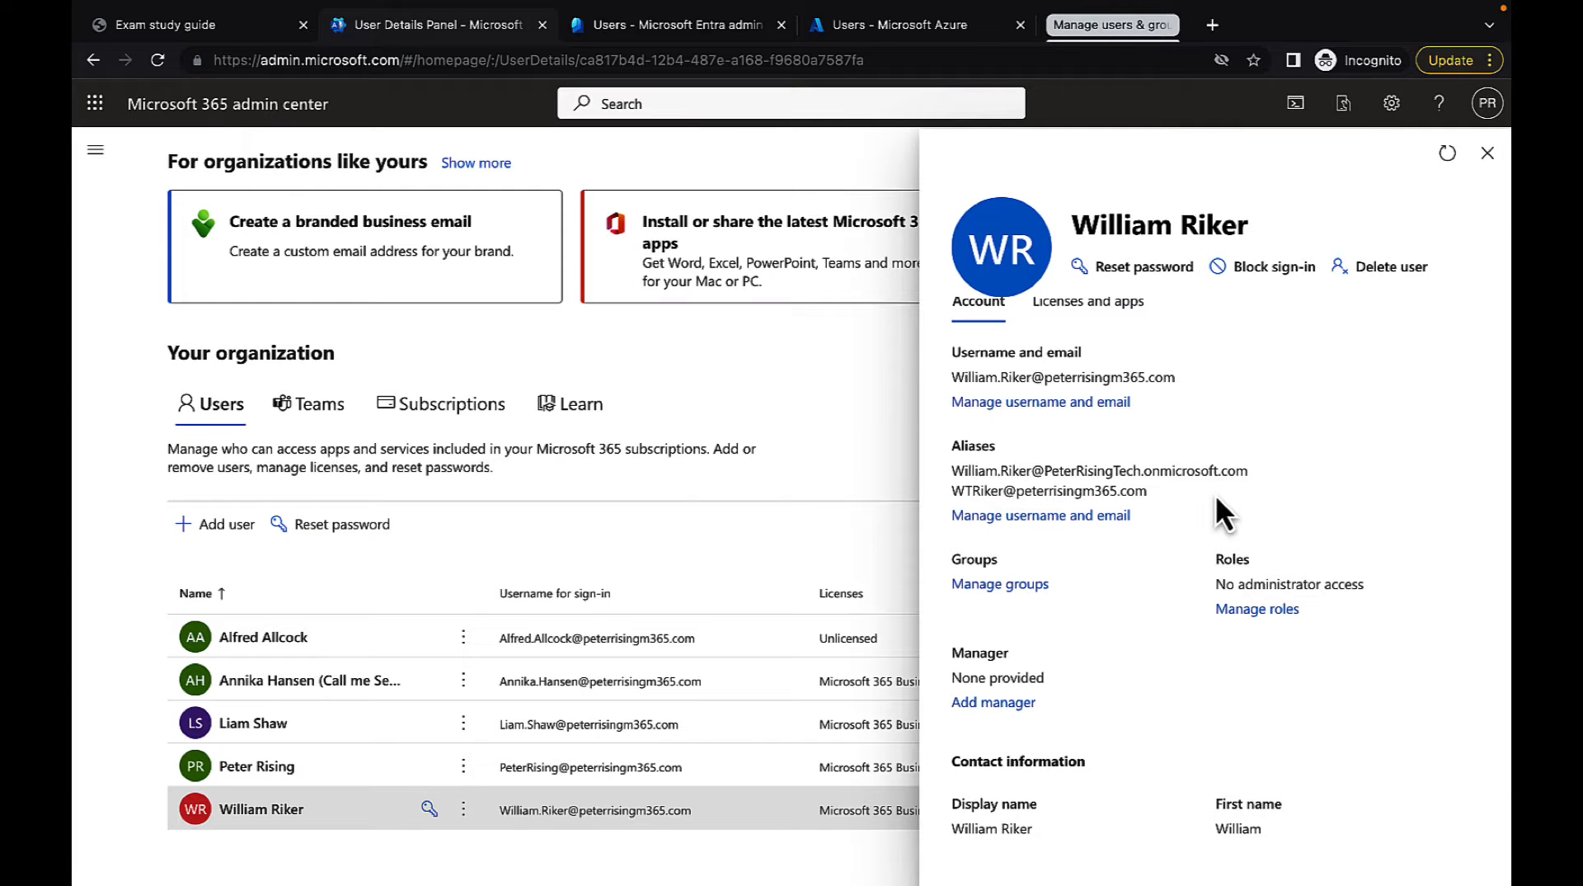
Assign the new user to the Titan Crew reports group and return to the account details
scroll(1122, 580, down, 2)
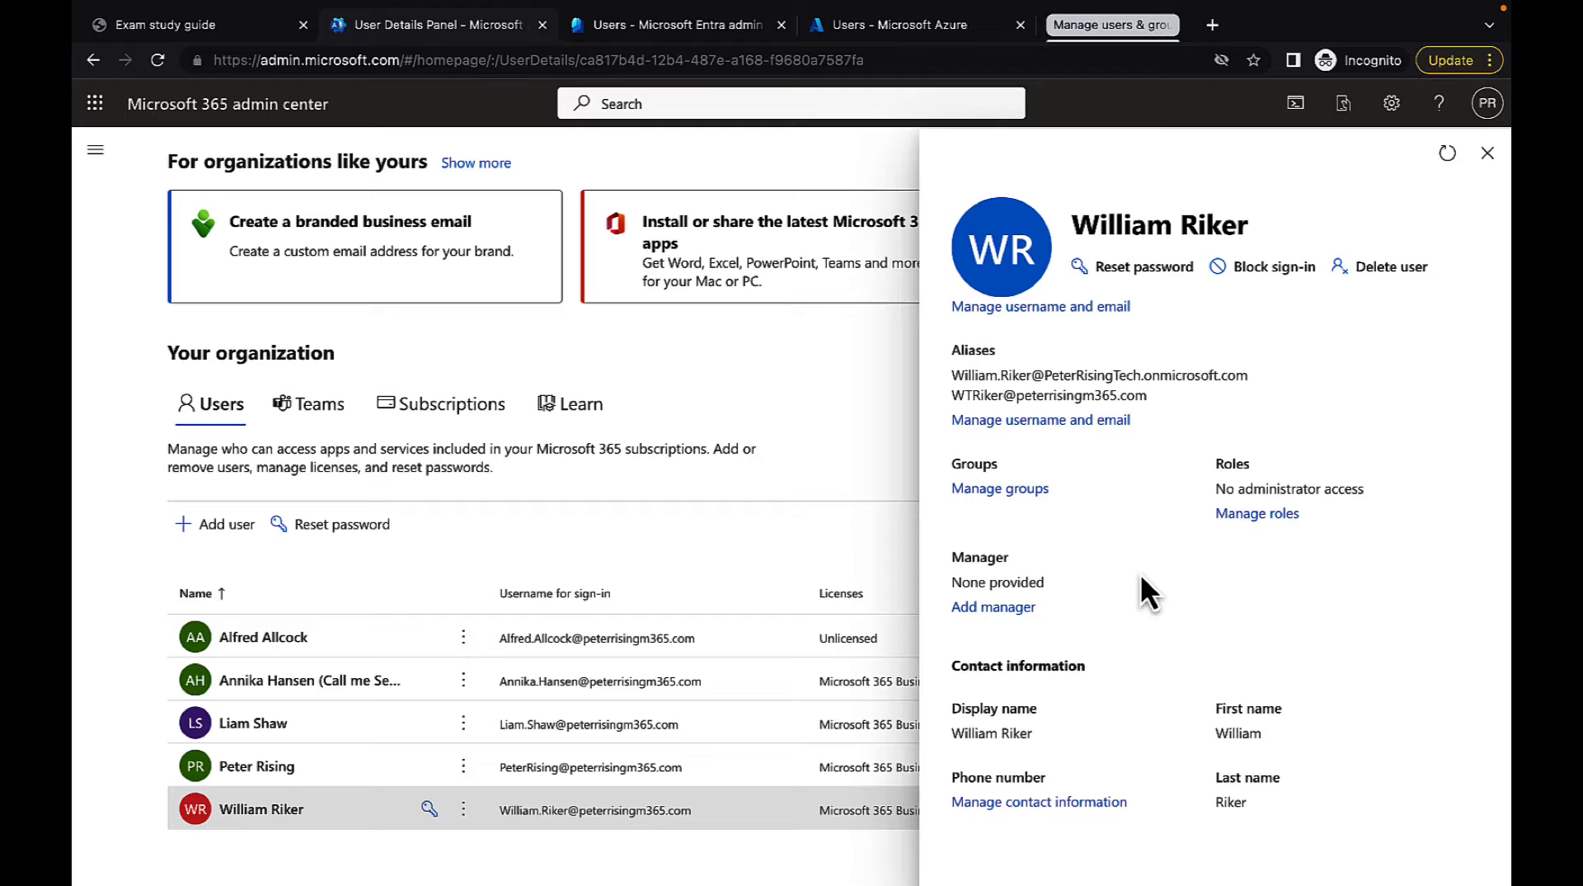
click(1004, 498)
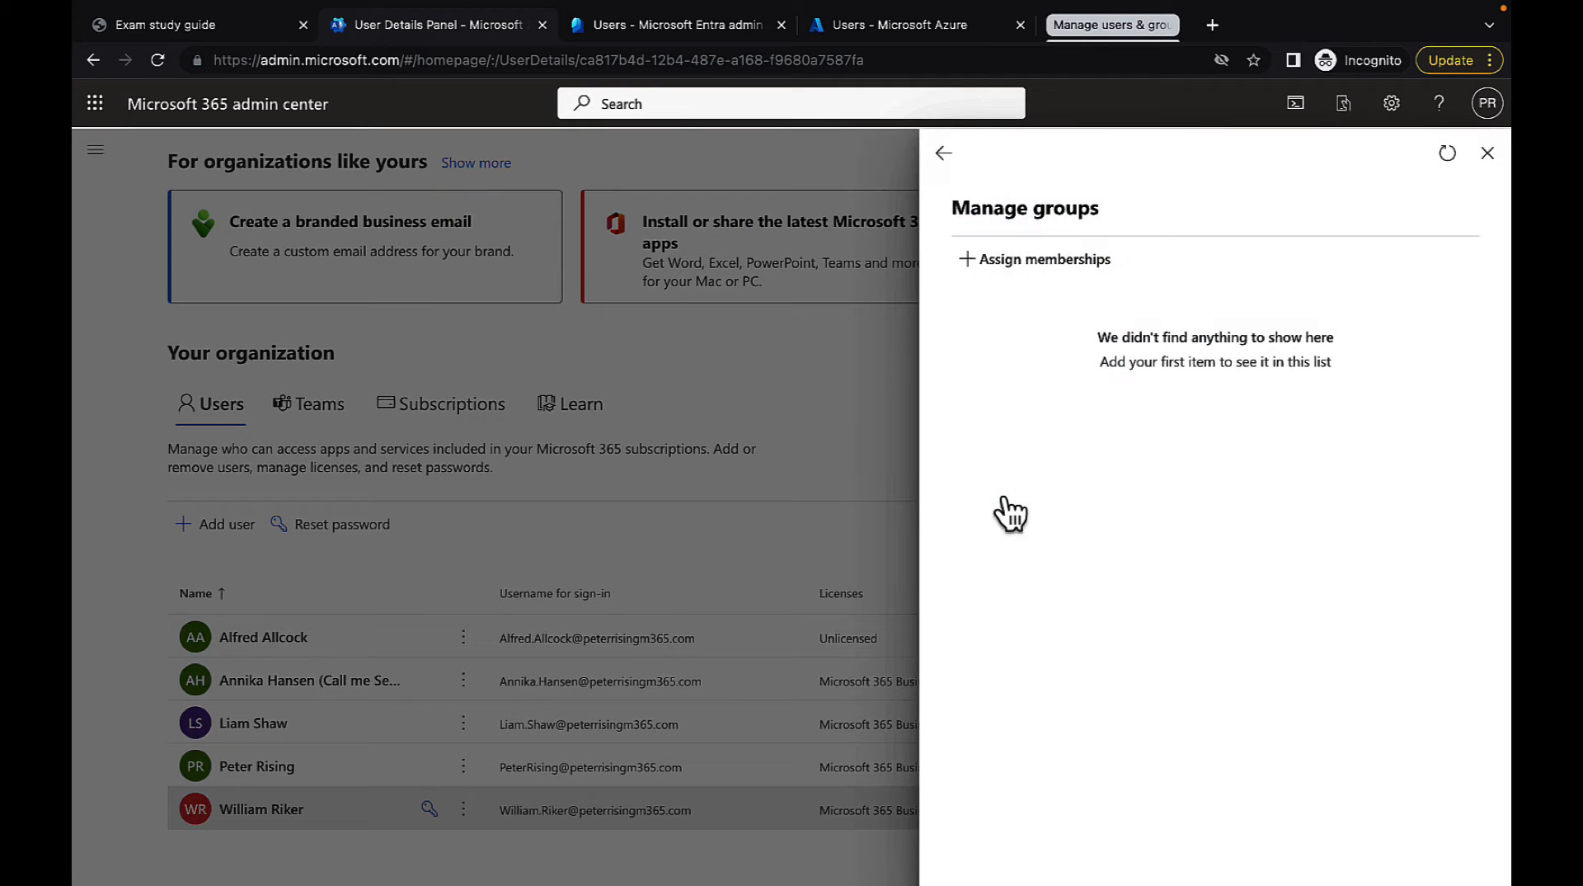
click(1052, 262)
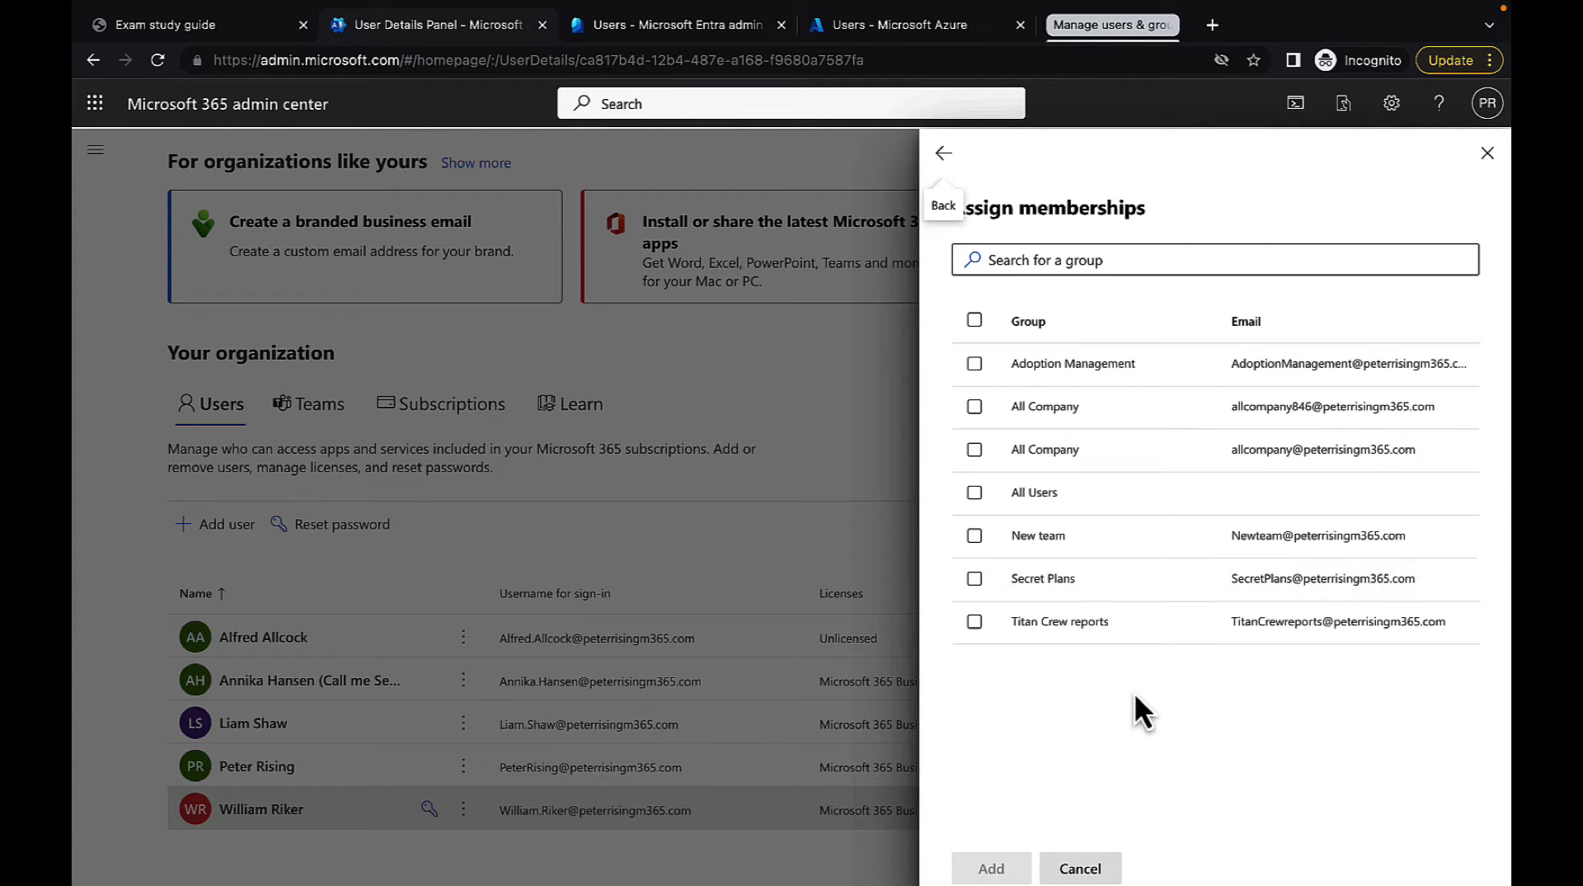
click(975, 622)
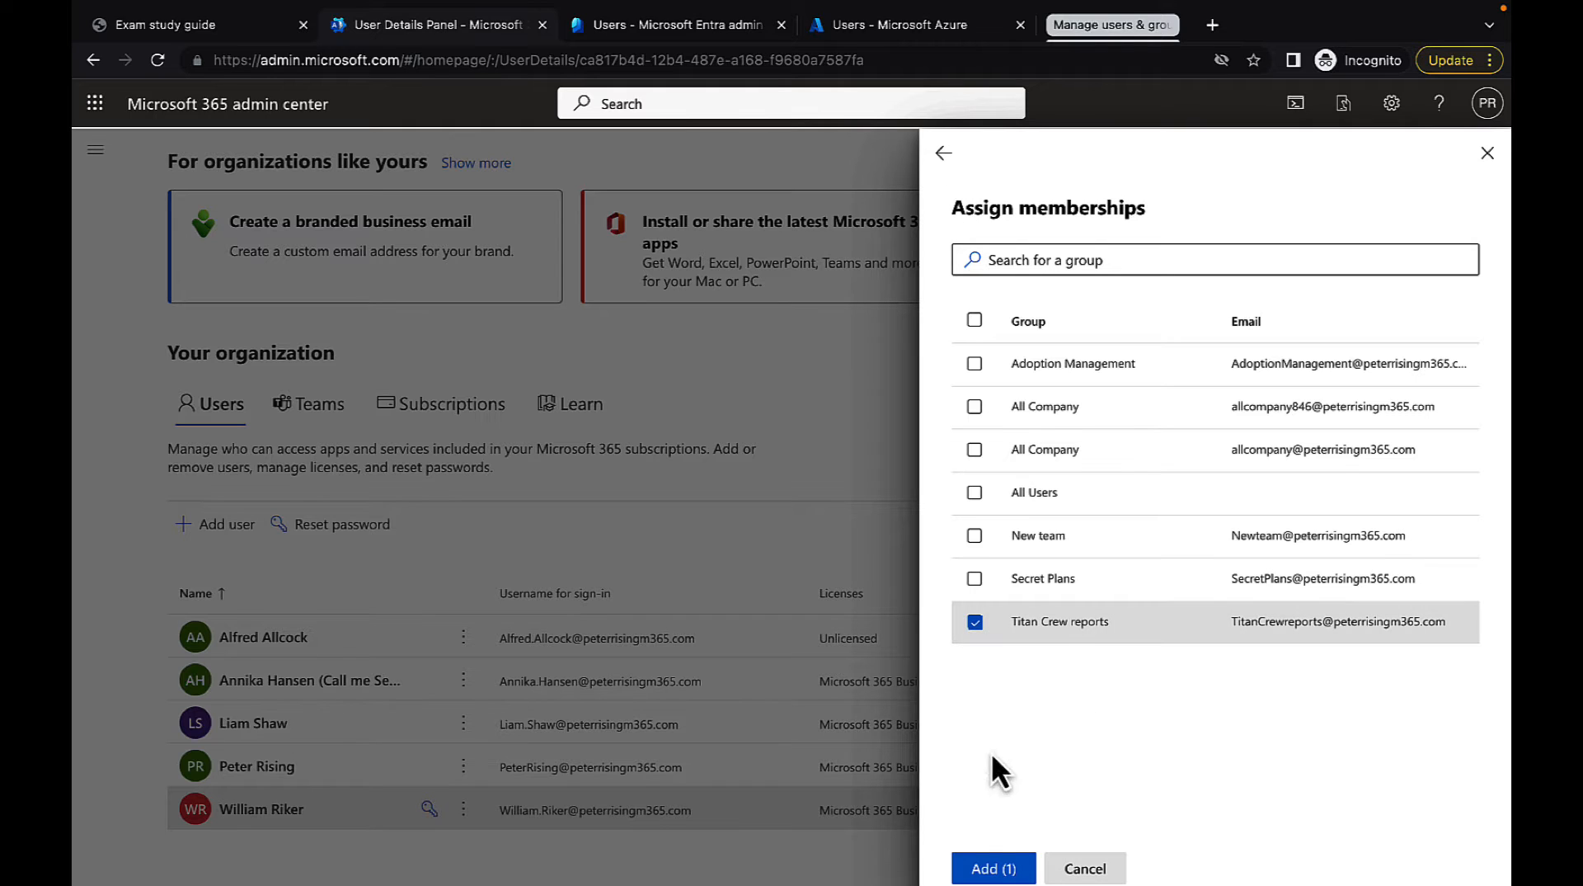
click(992, 870)
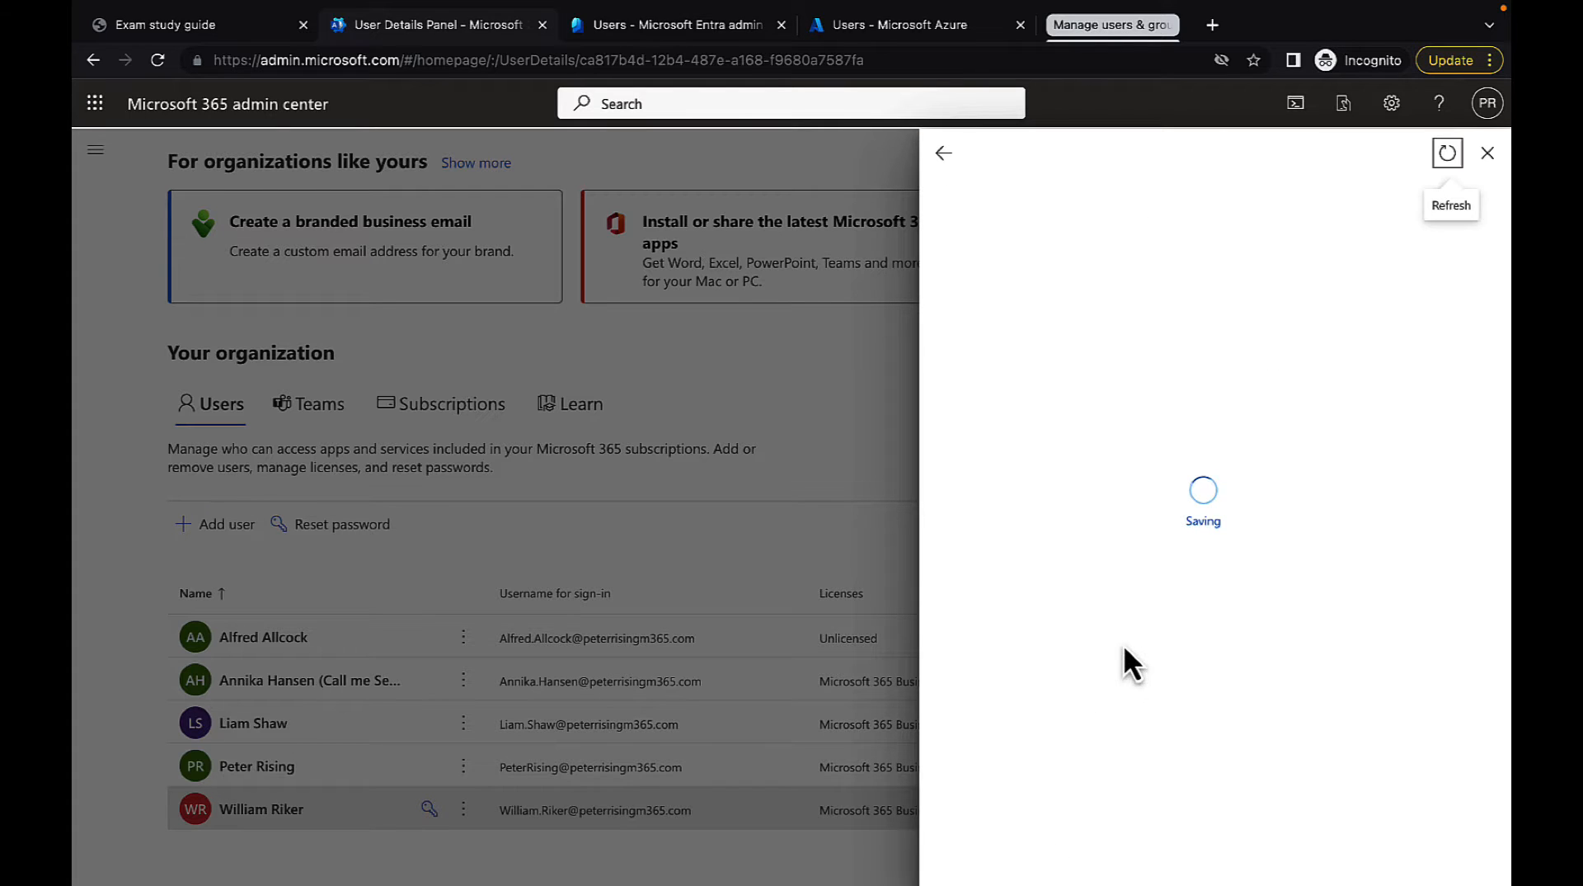
click(945, 155)
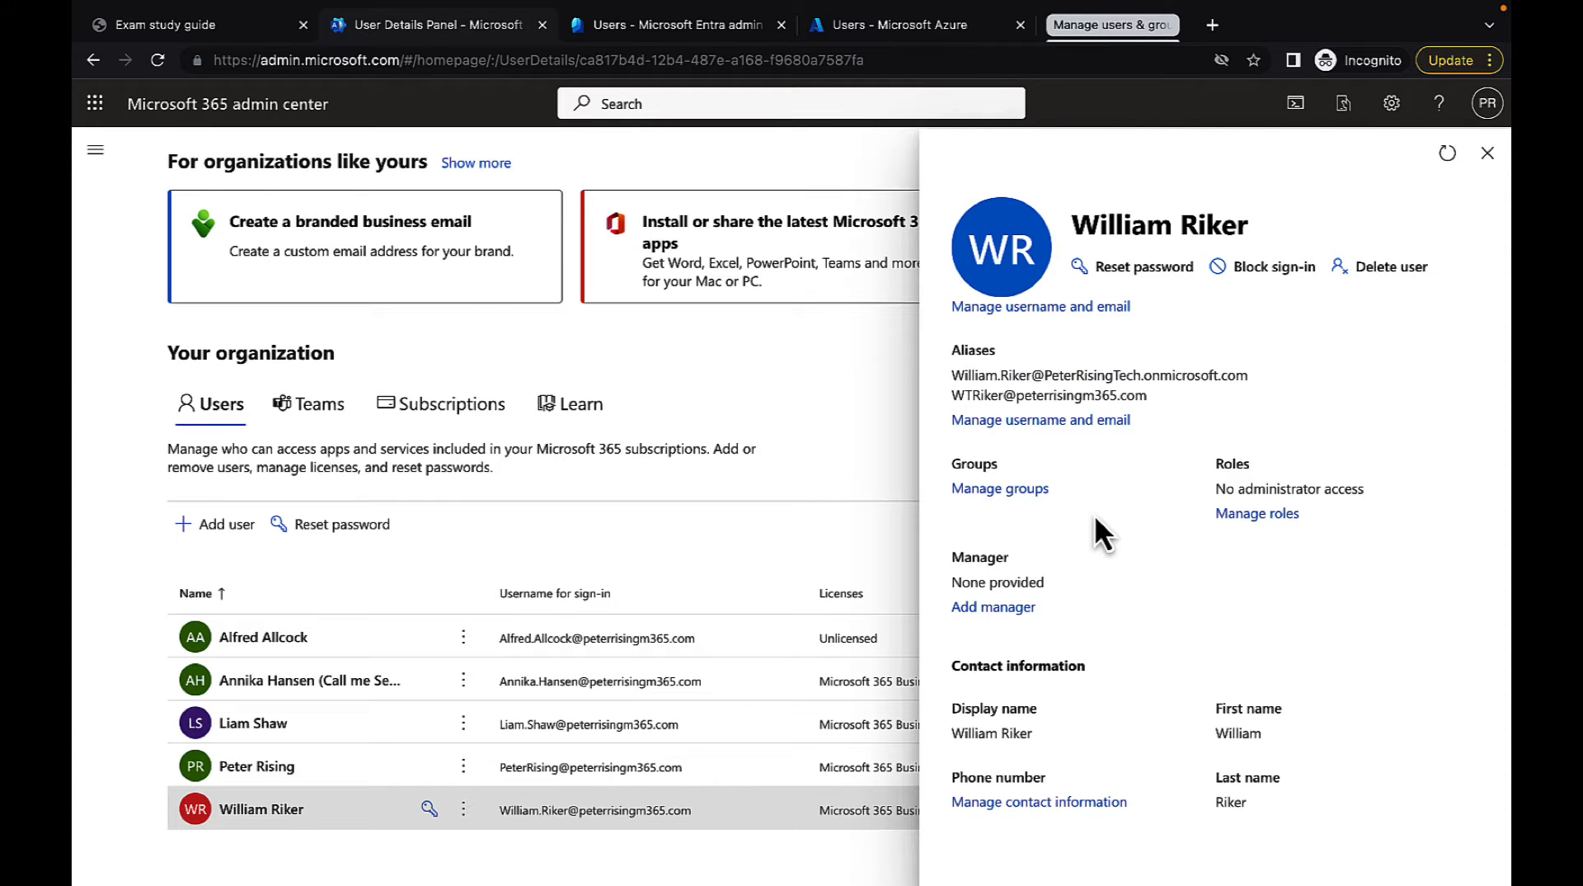
Look through the admin roles available for the new user and return to the details without changing them
click(1257, 515)
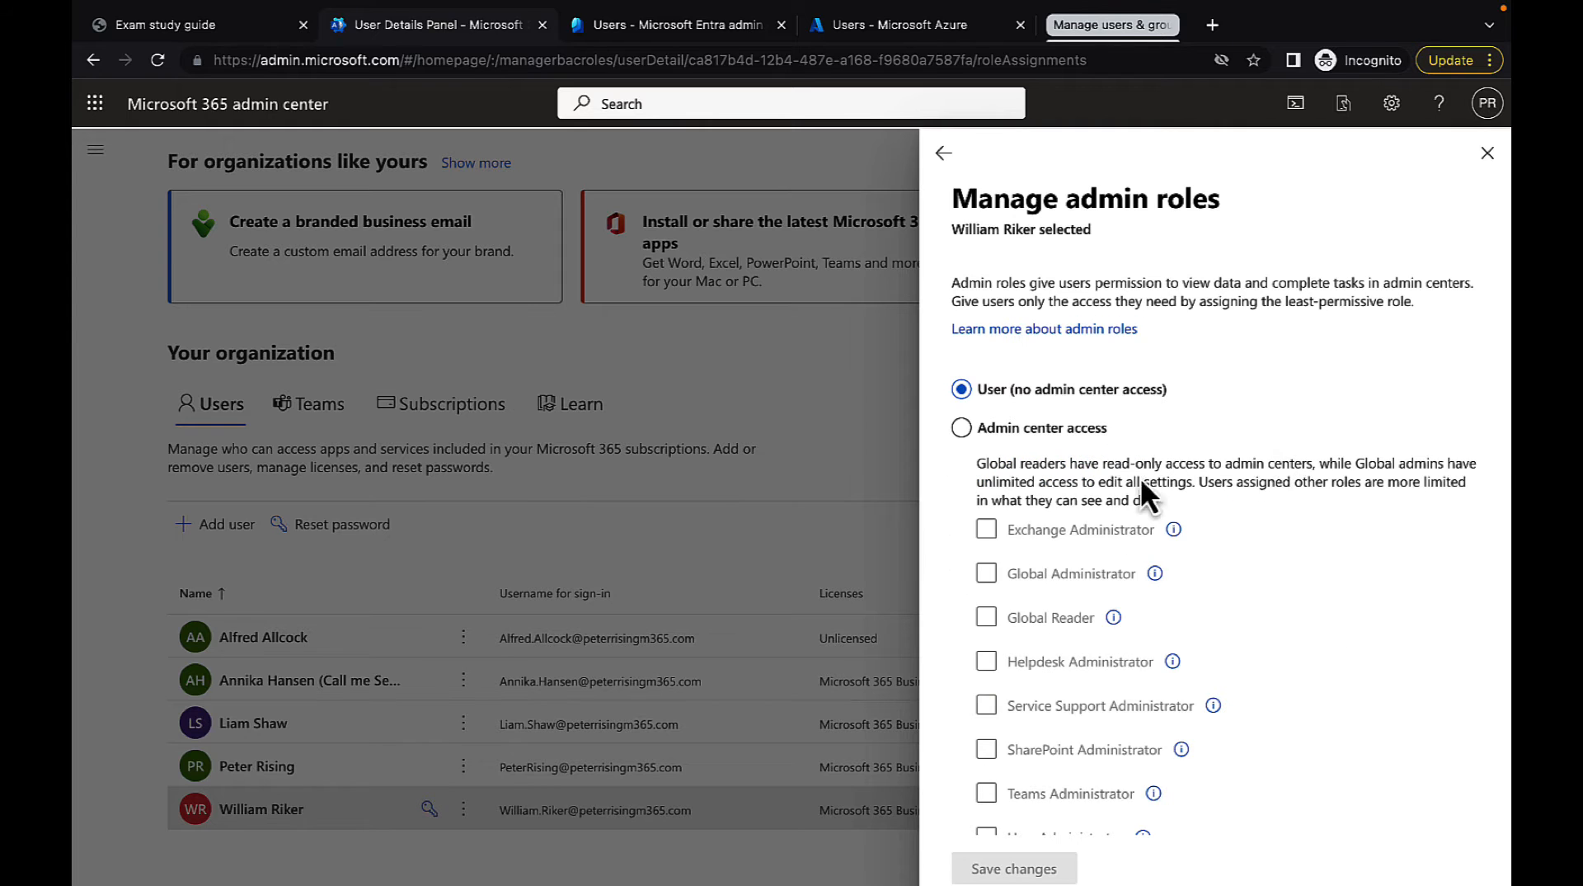
scroll(1336, 699, down, 5)
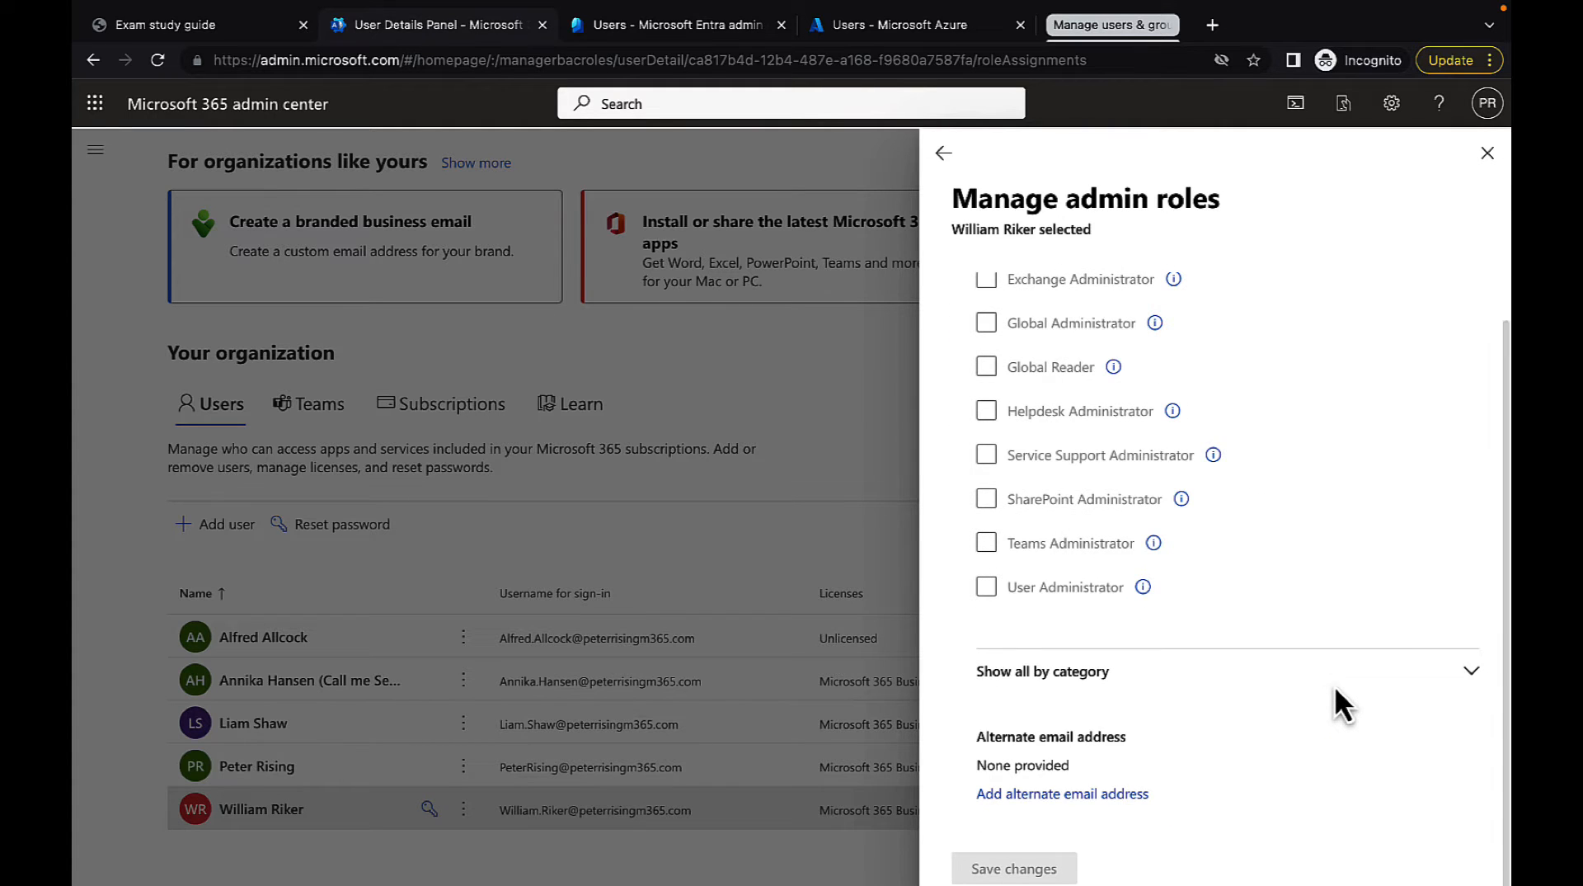
scroll(1336, 699, up, 5)
click(944, 153)
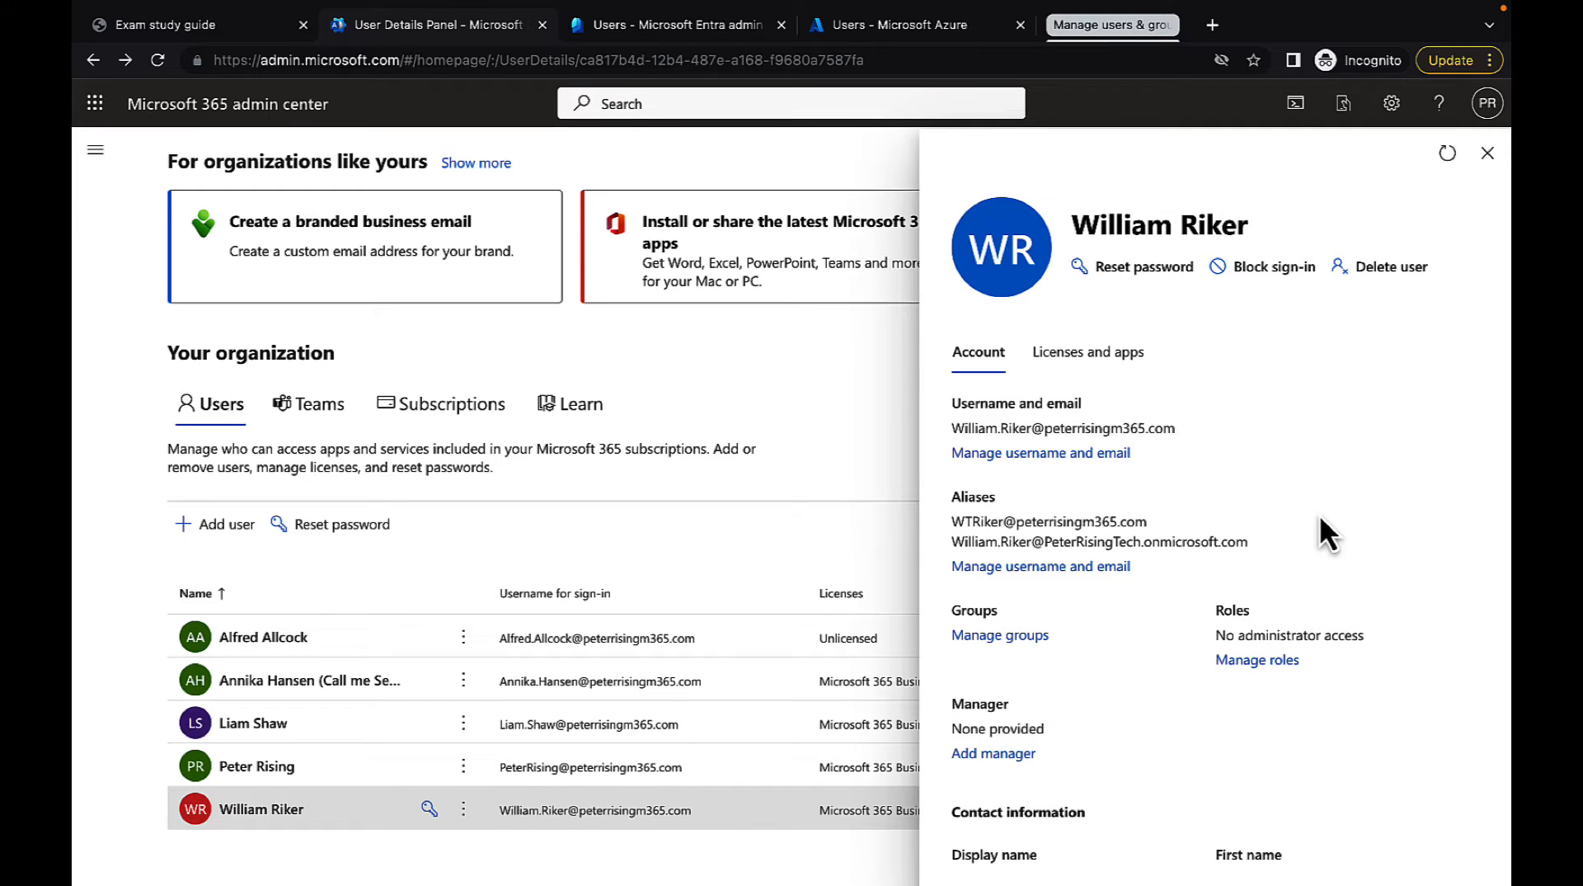
Assign the colleague with the initials LS as the new user's manager, save the change, and return to the user's details
scroll(1291, 526, down, 1)
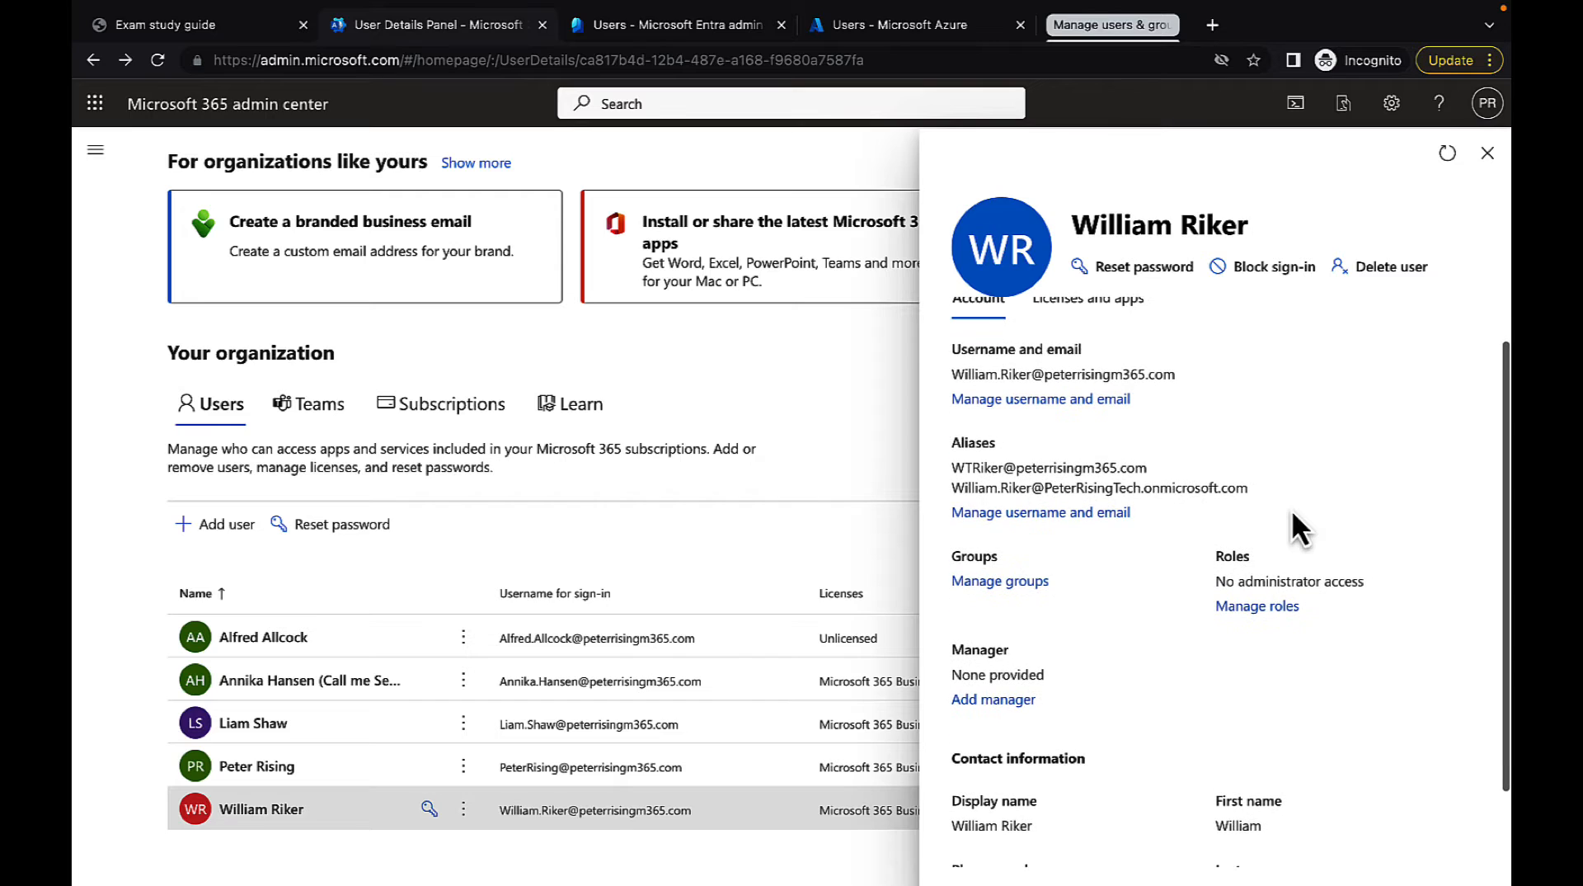
scroll(1293, 513, down, 2)
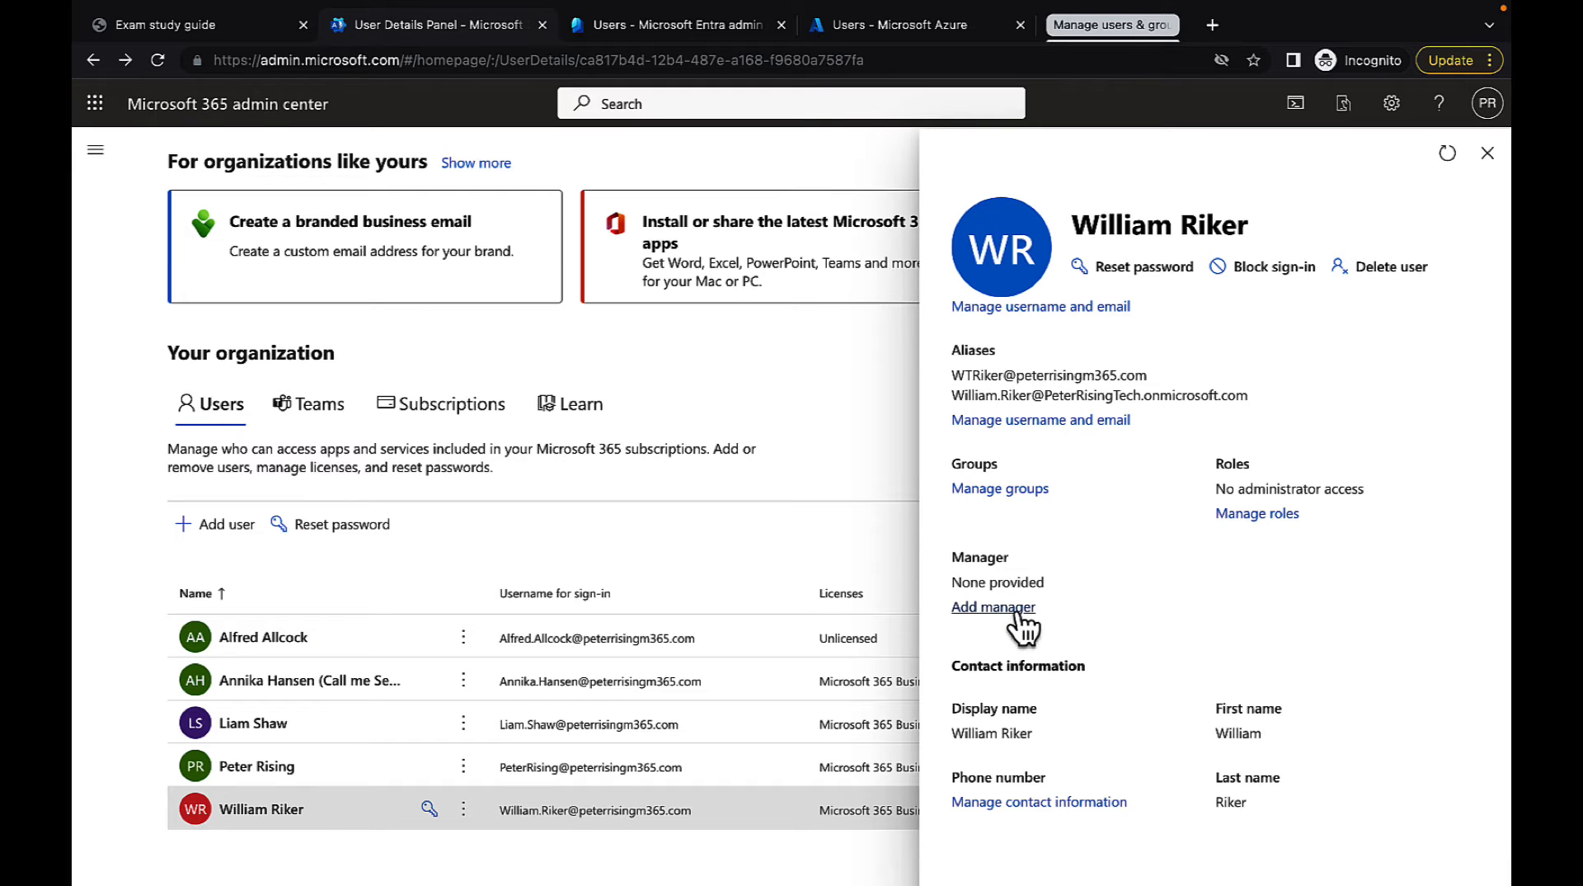
click(993, 608)
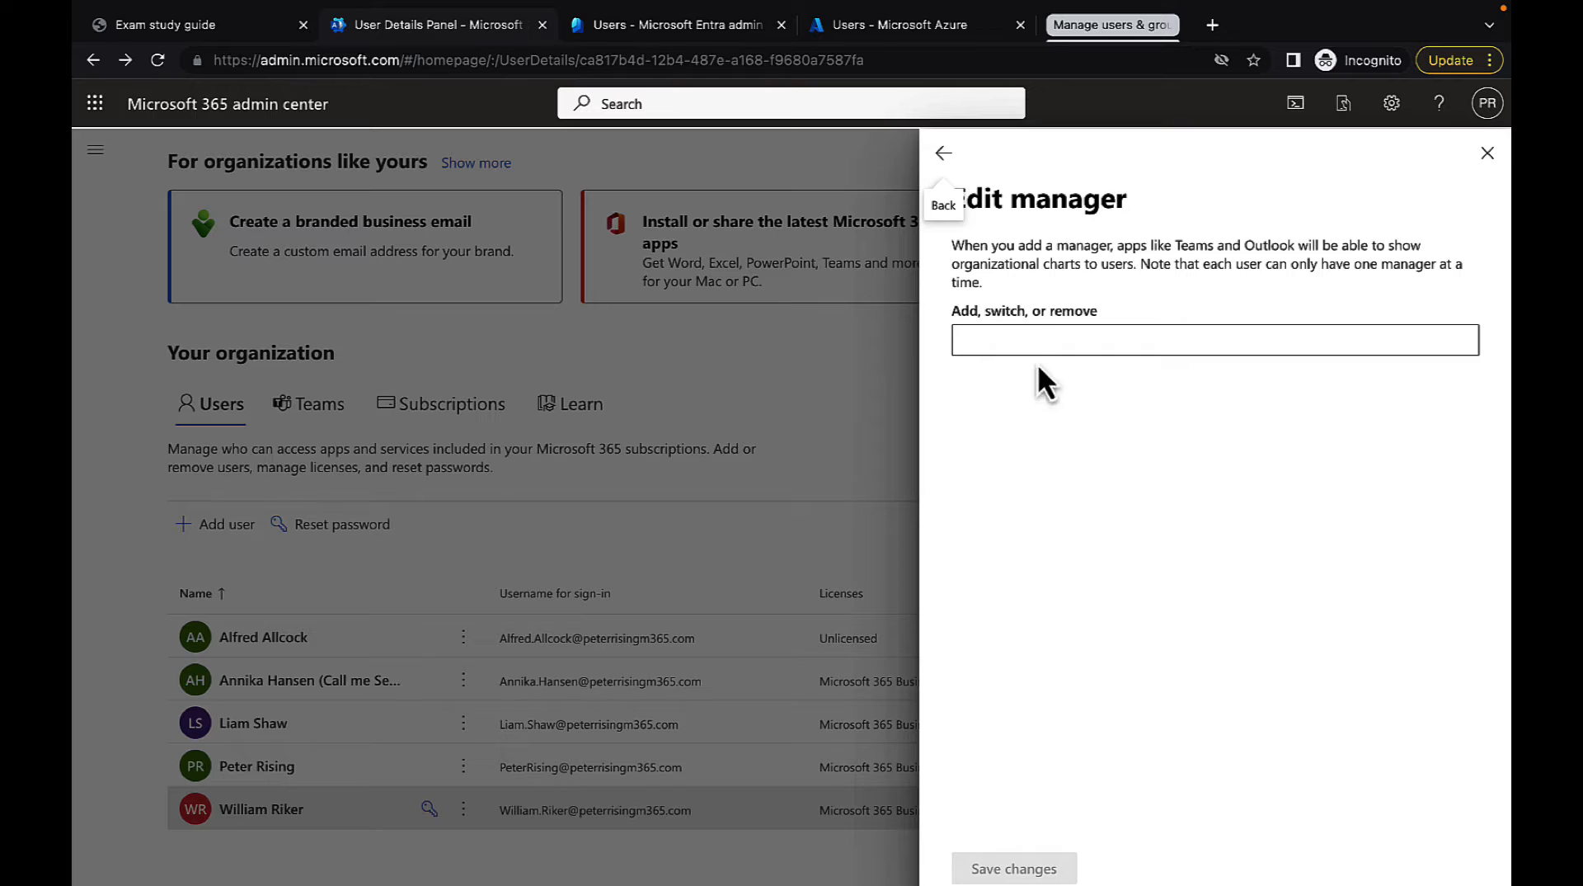
click(1019, 339)
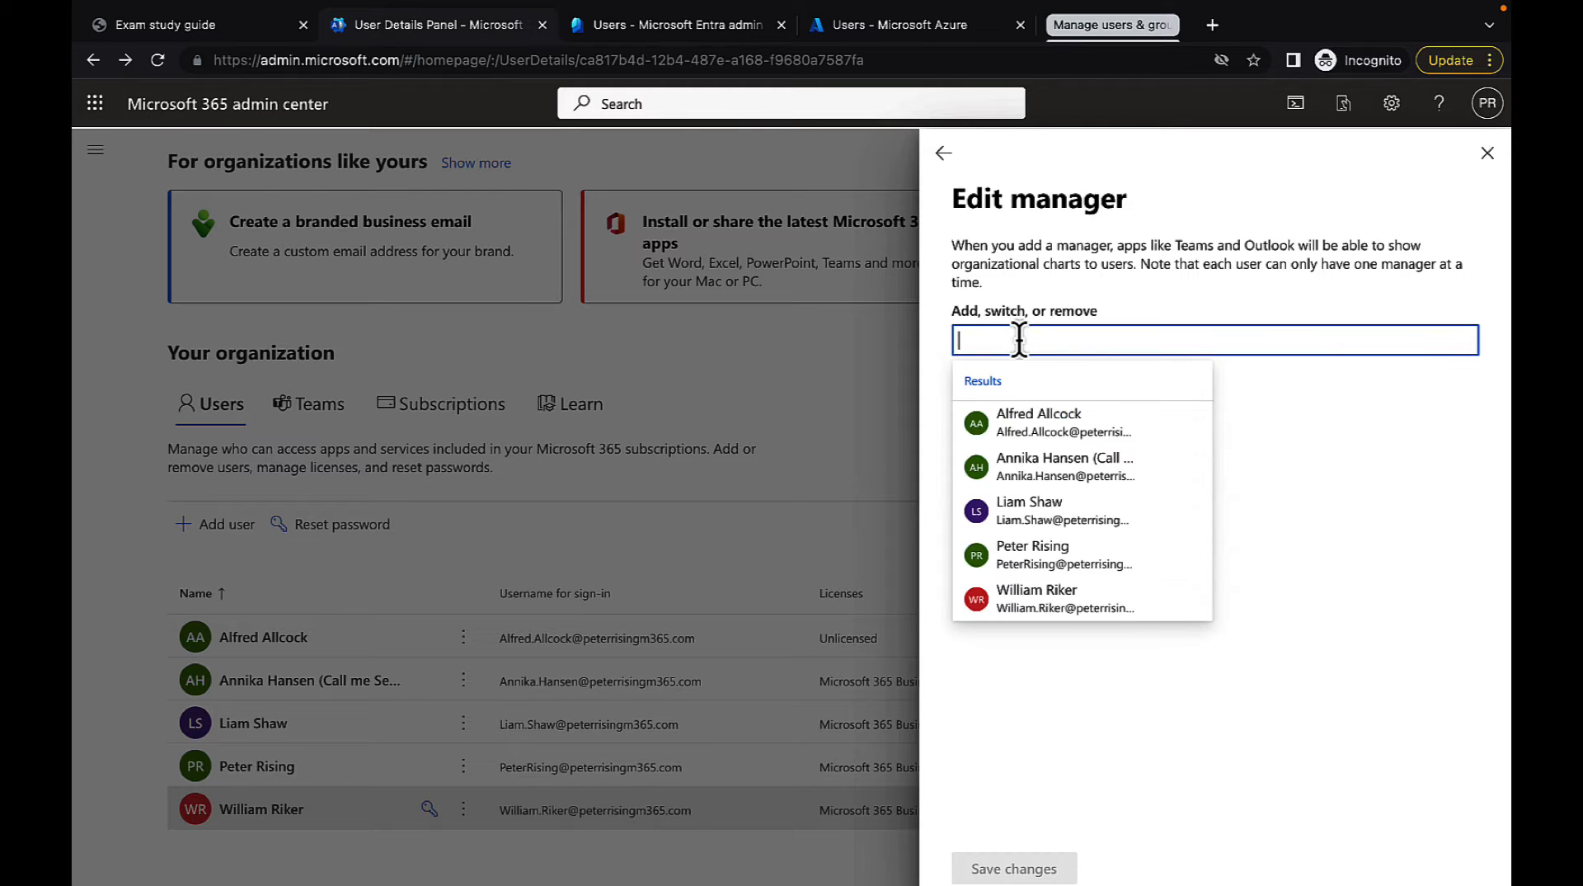
click(1030, 513)
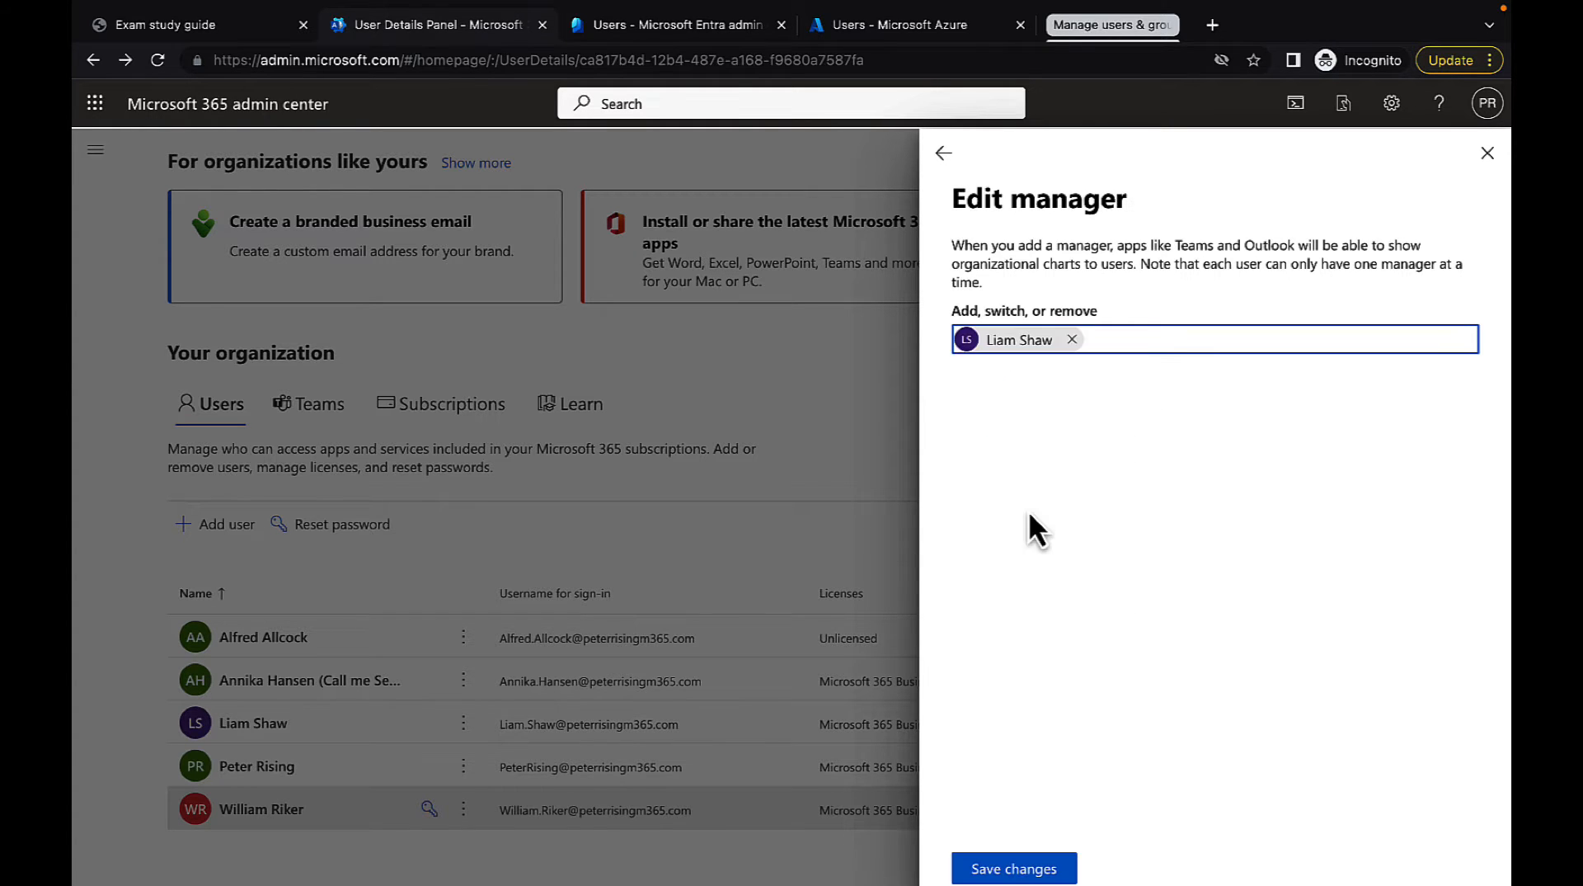
click(1017, 870)
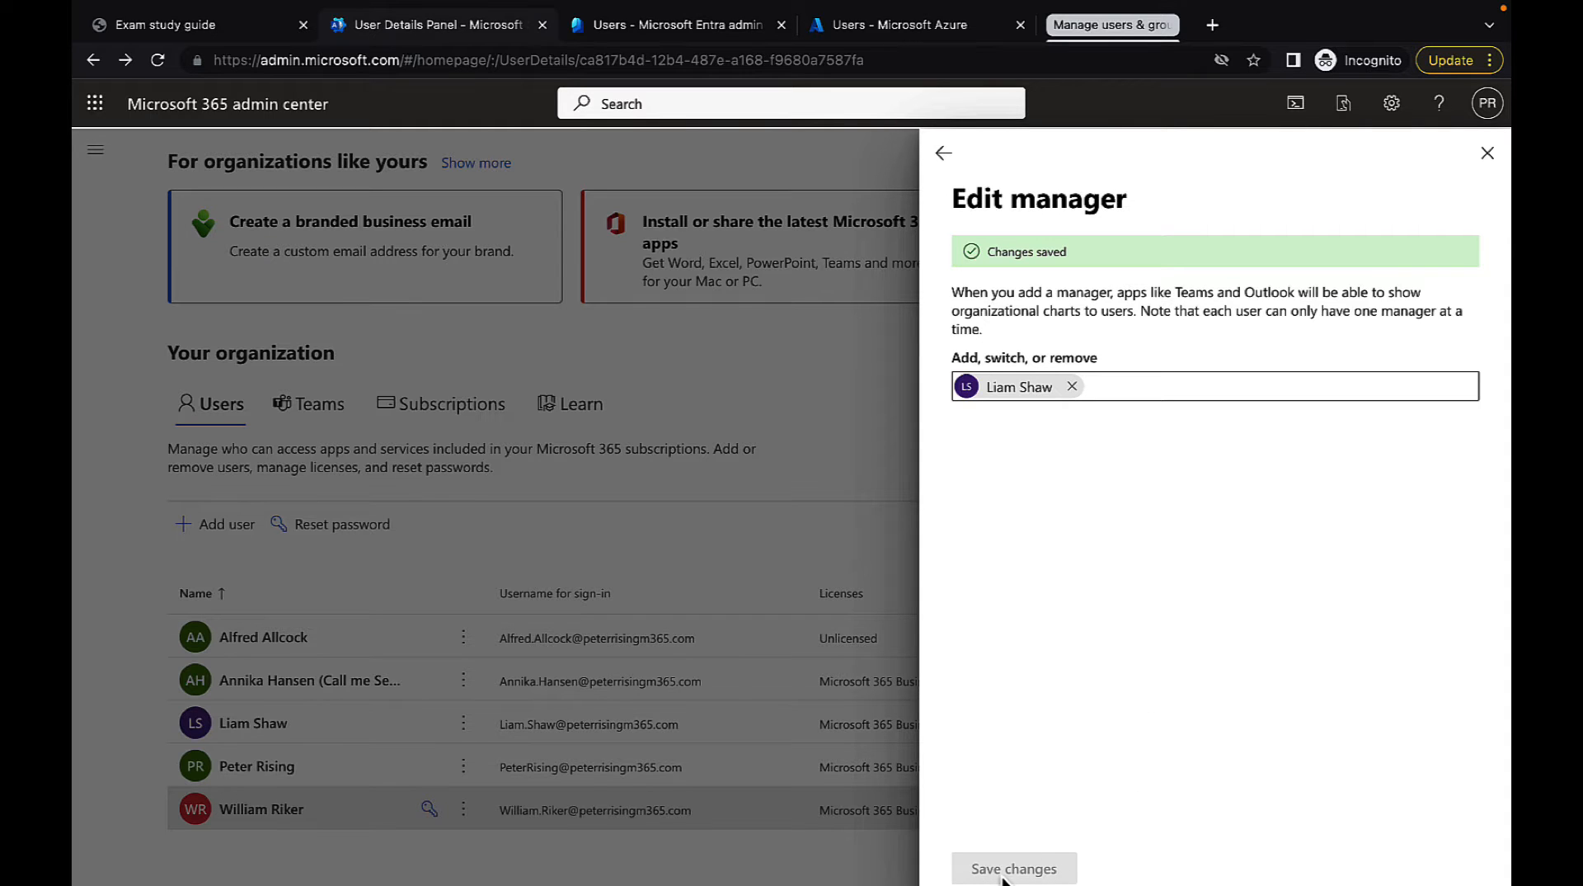
click(943, 152)
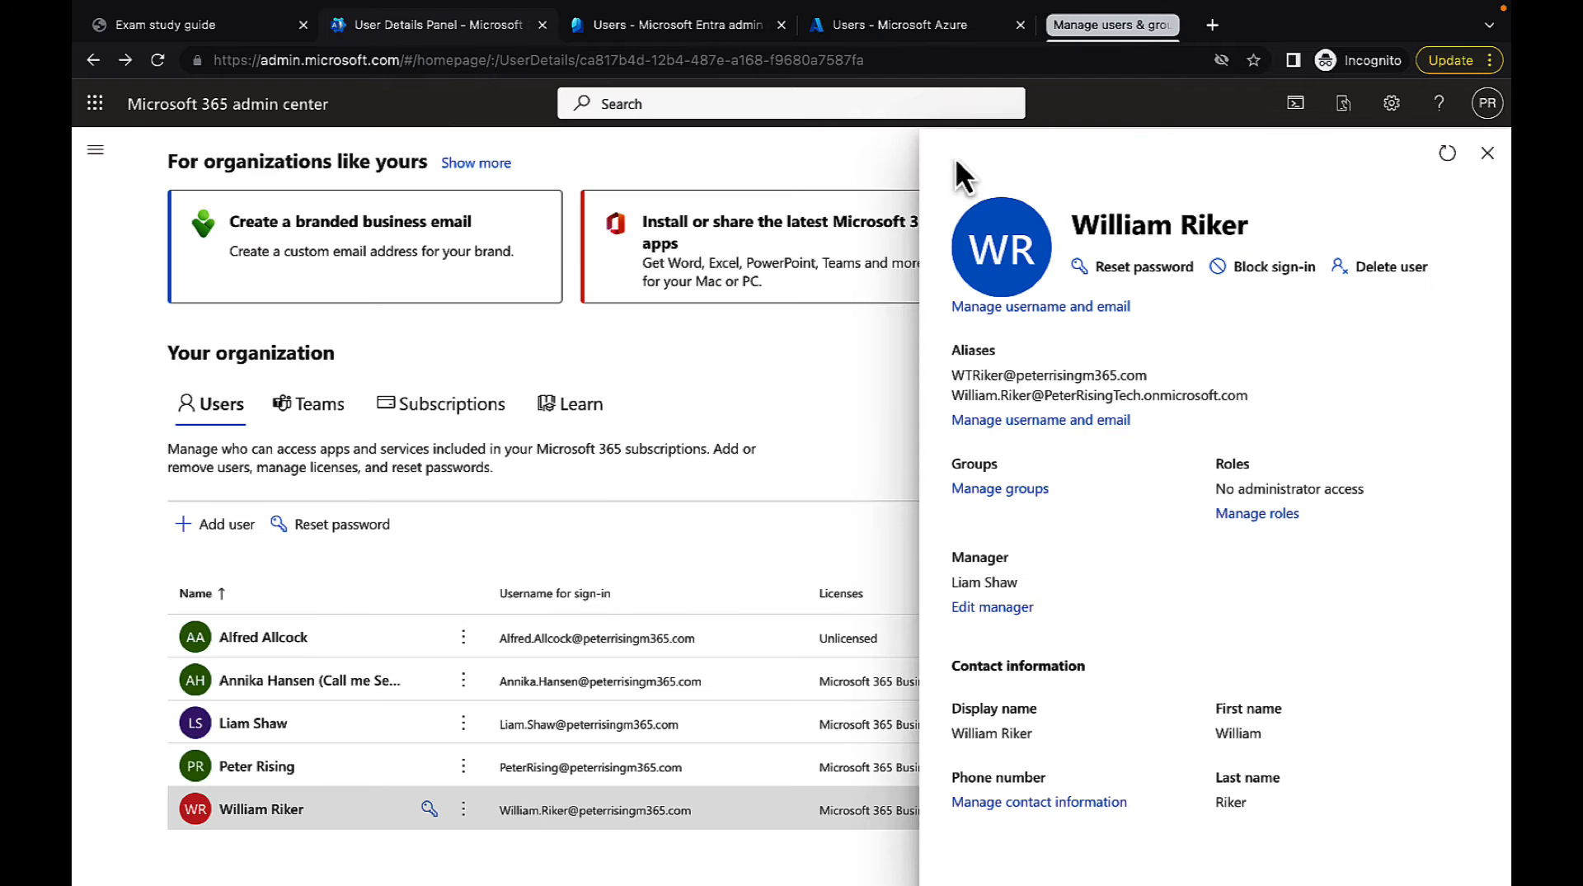
Fill in the new user's contact information with job title Acting Captain, department Command and office Nepenthe
click(1015, 816)
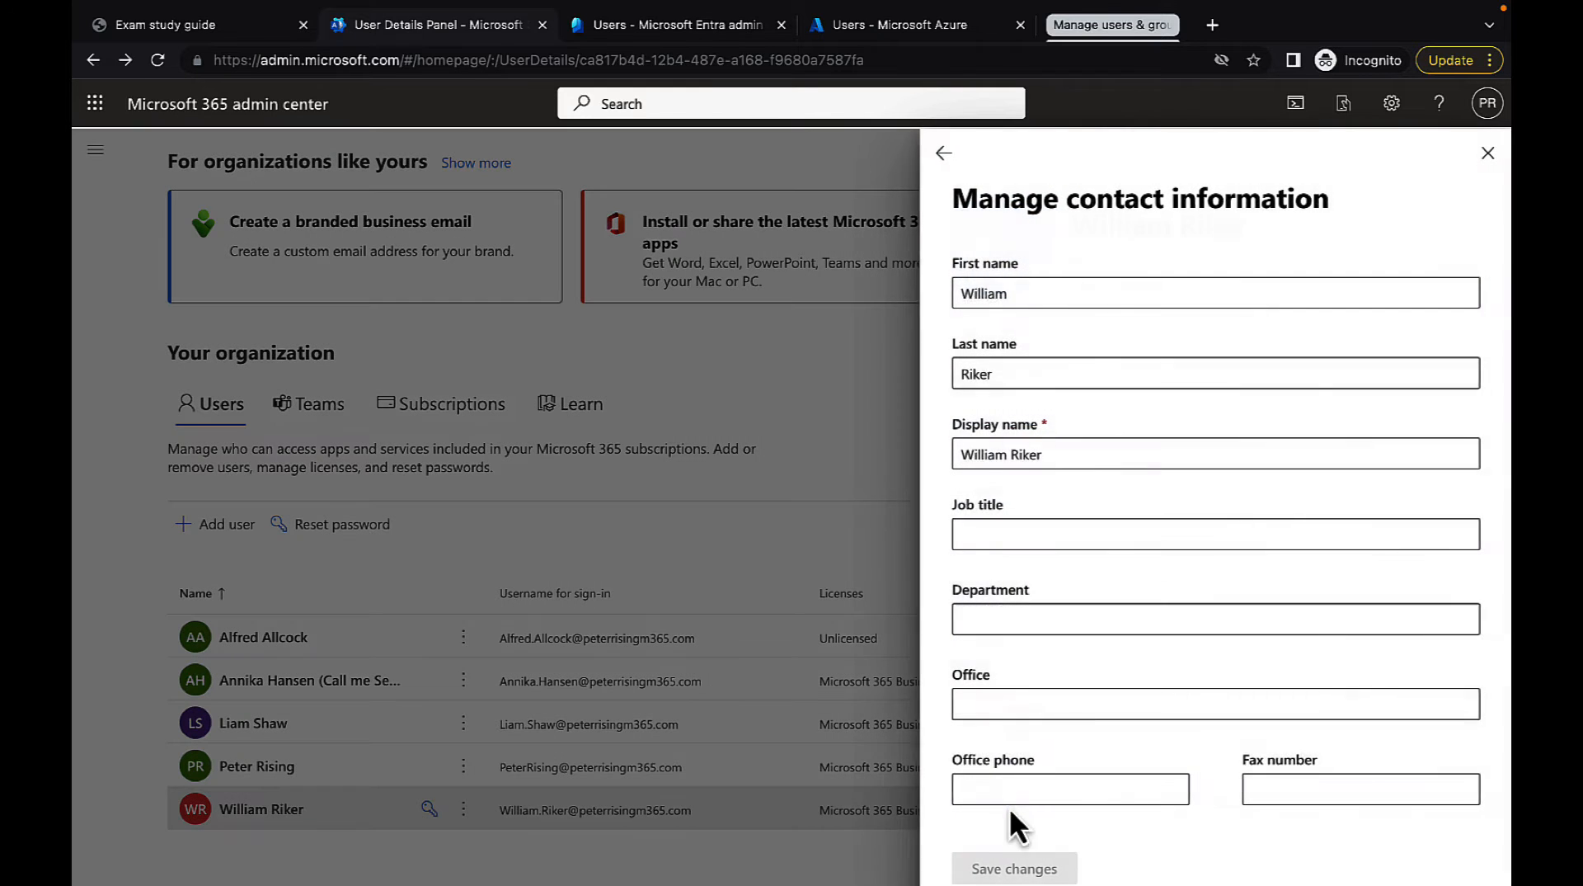
click(1054, 536)
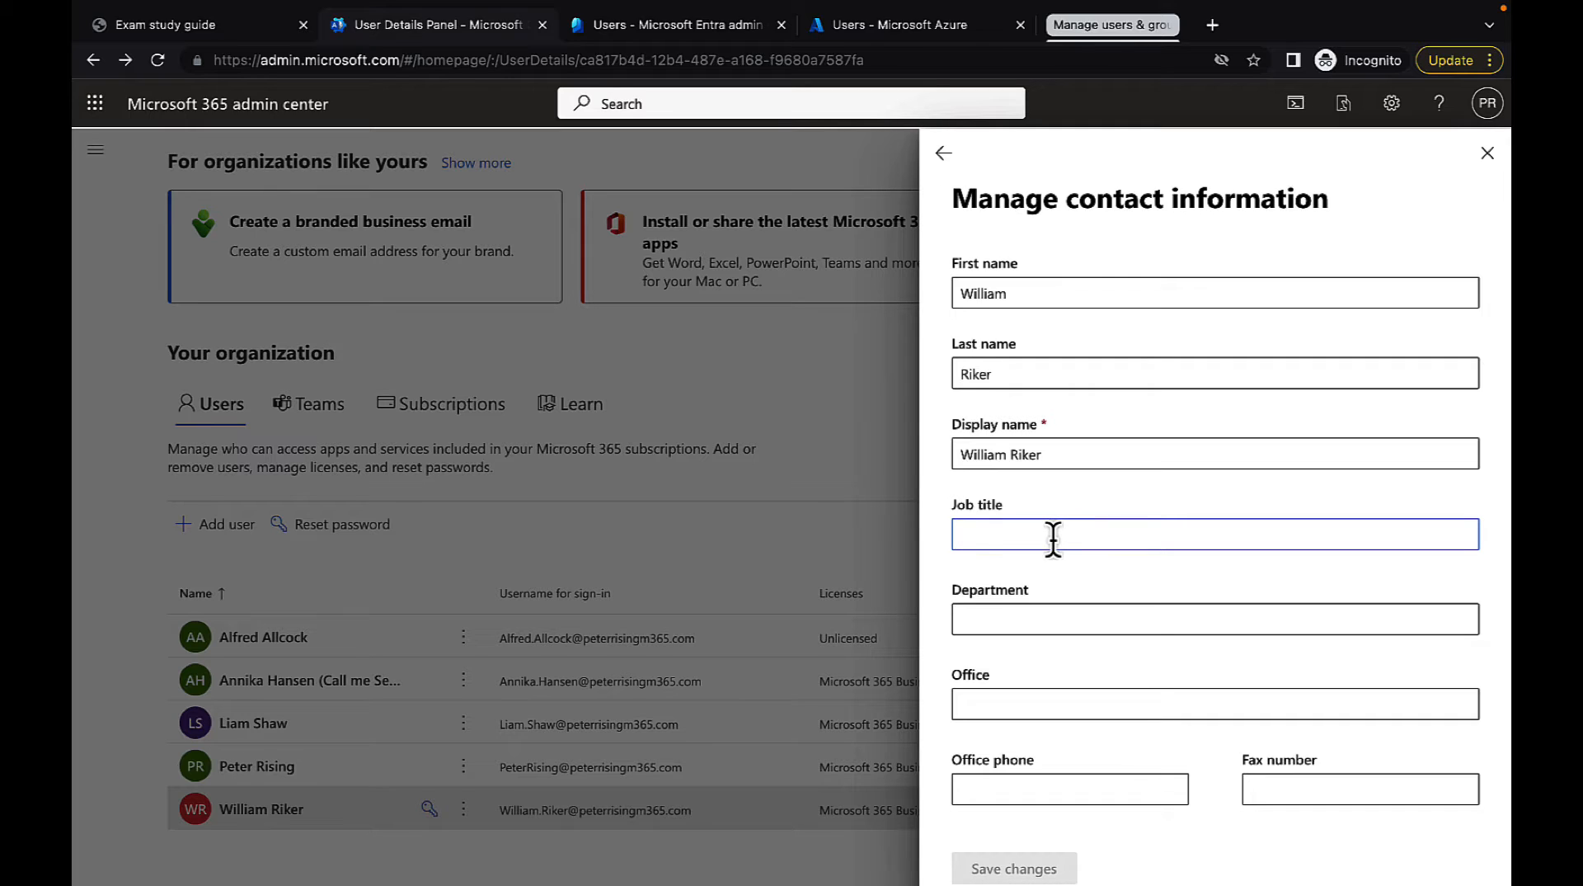
text(Ac)
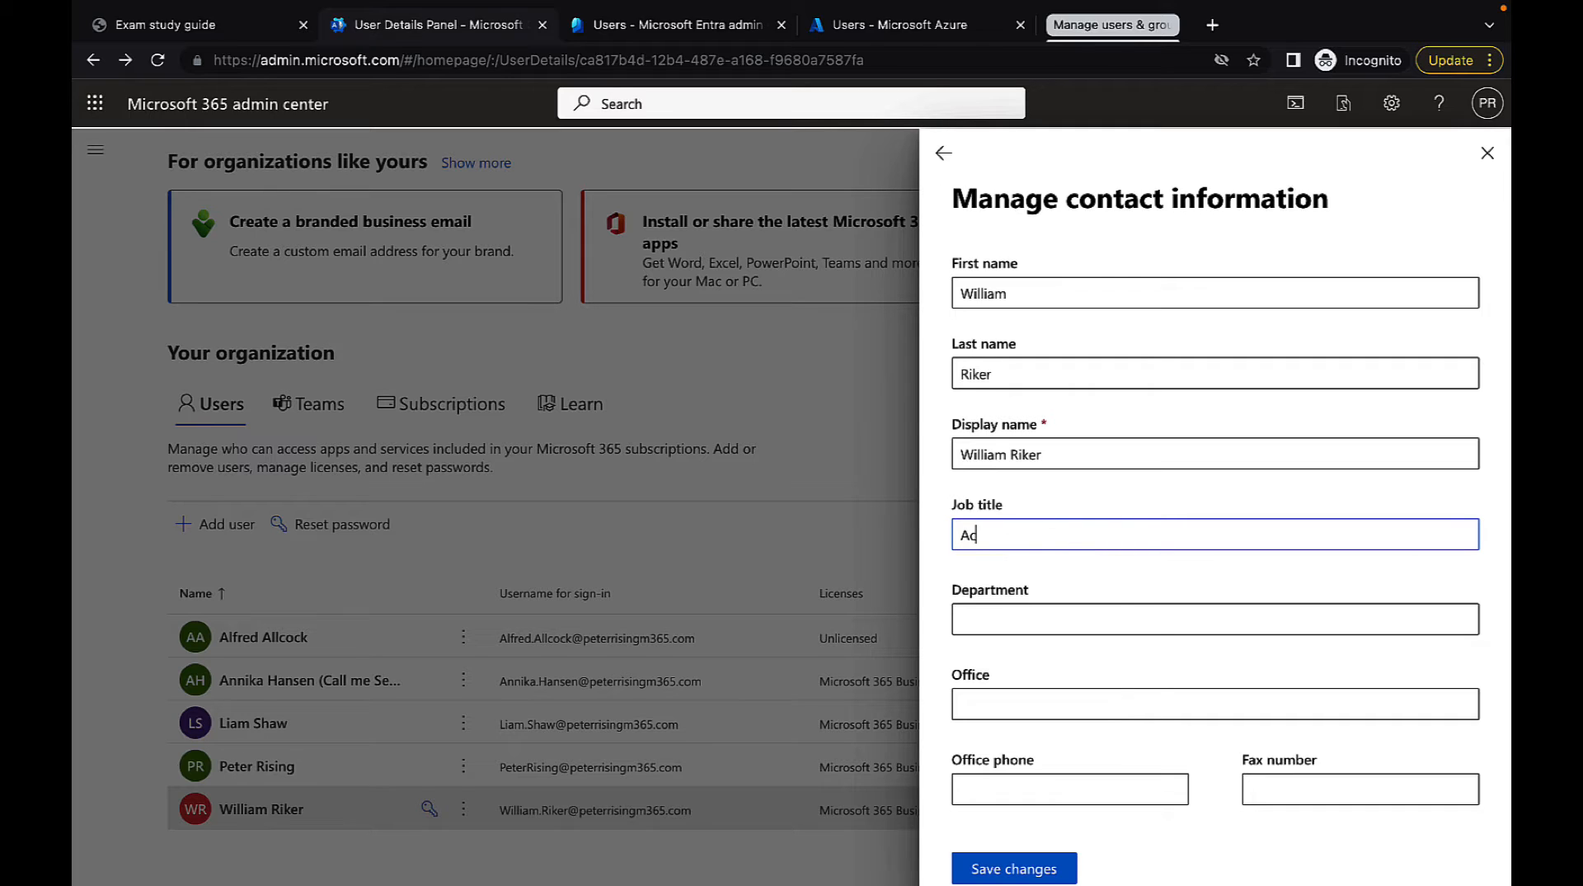
text(ting Captain)
click(1013, 620)
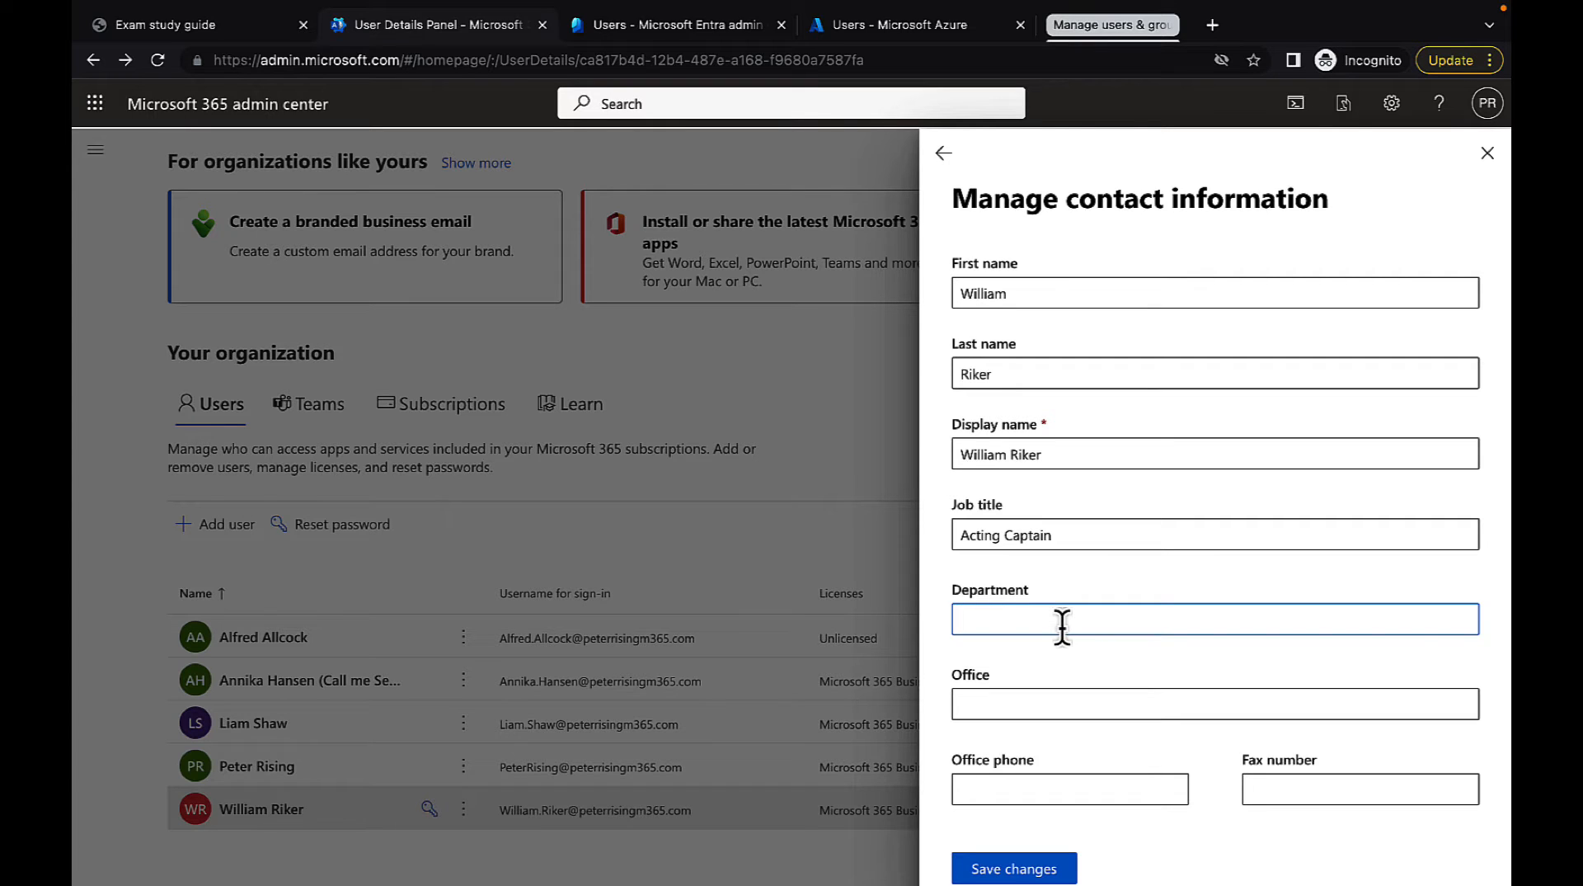
text(Command)
click(1013, 705)
text(Nepe)
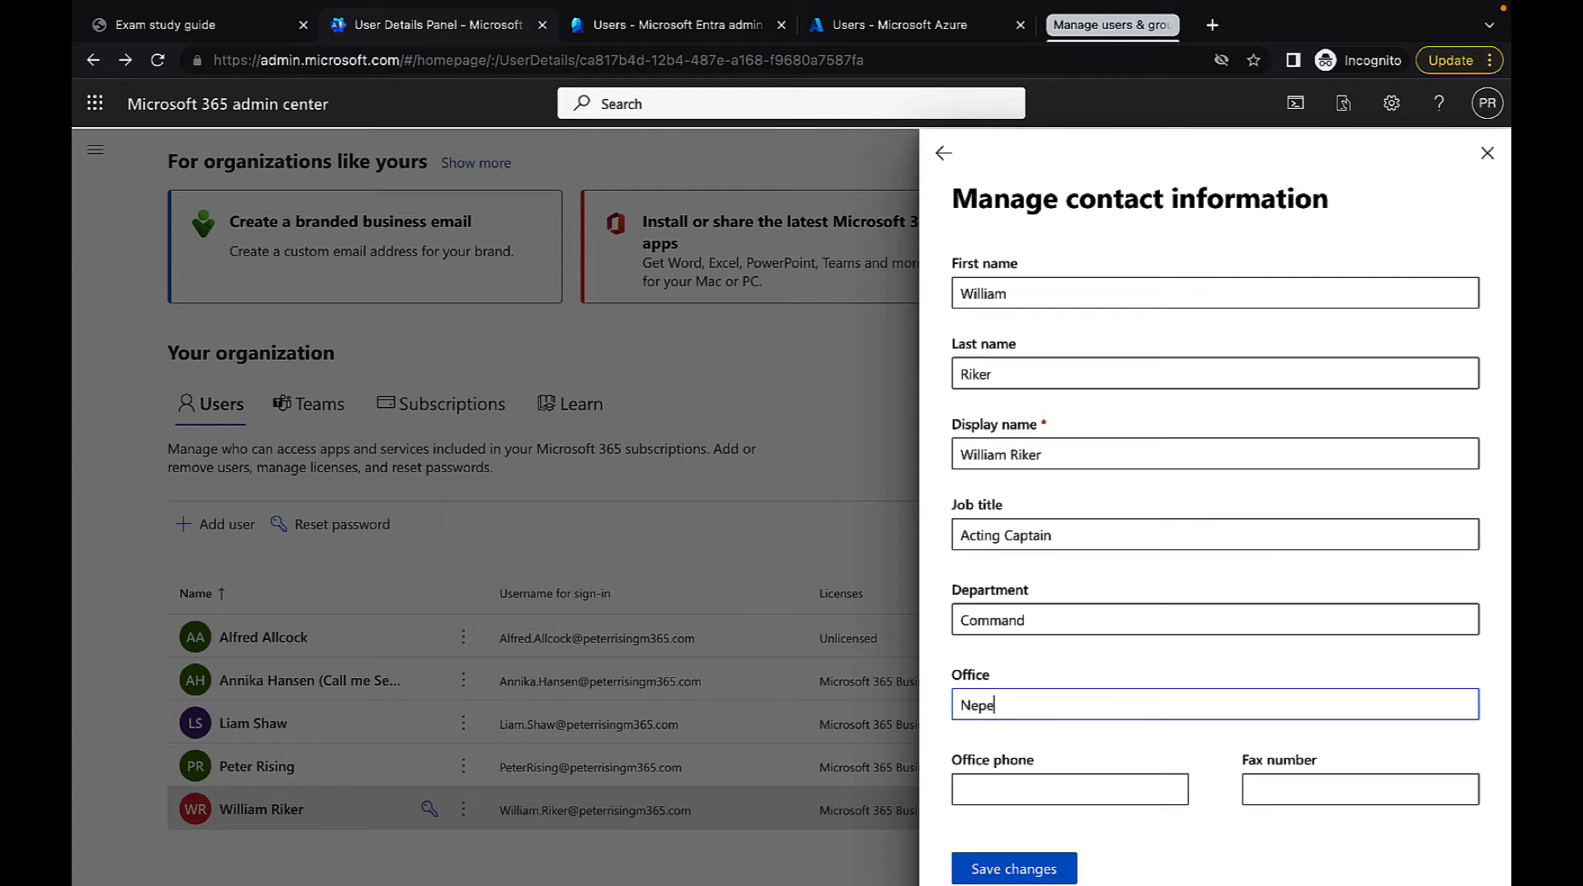
text(nt)
Save the contact information with the phone and address fields left blank, and close the user's details
scroll(1071, 760, down, 2)
scroll(1070, 763, down, 1)
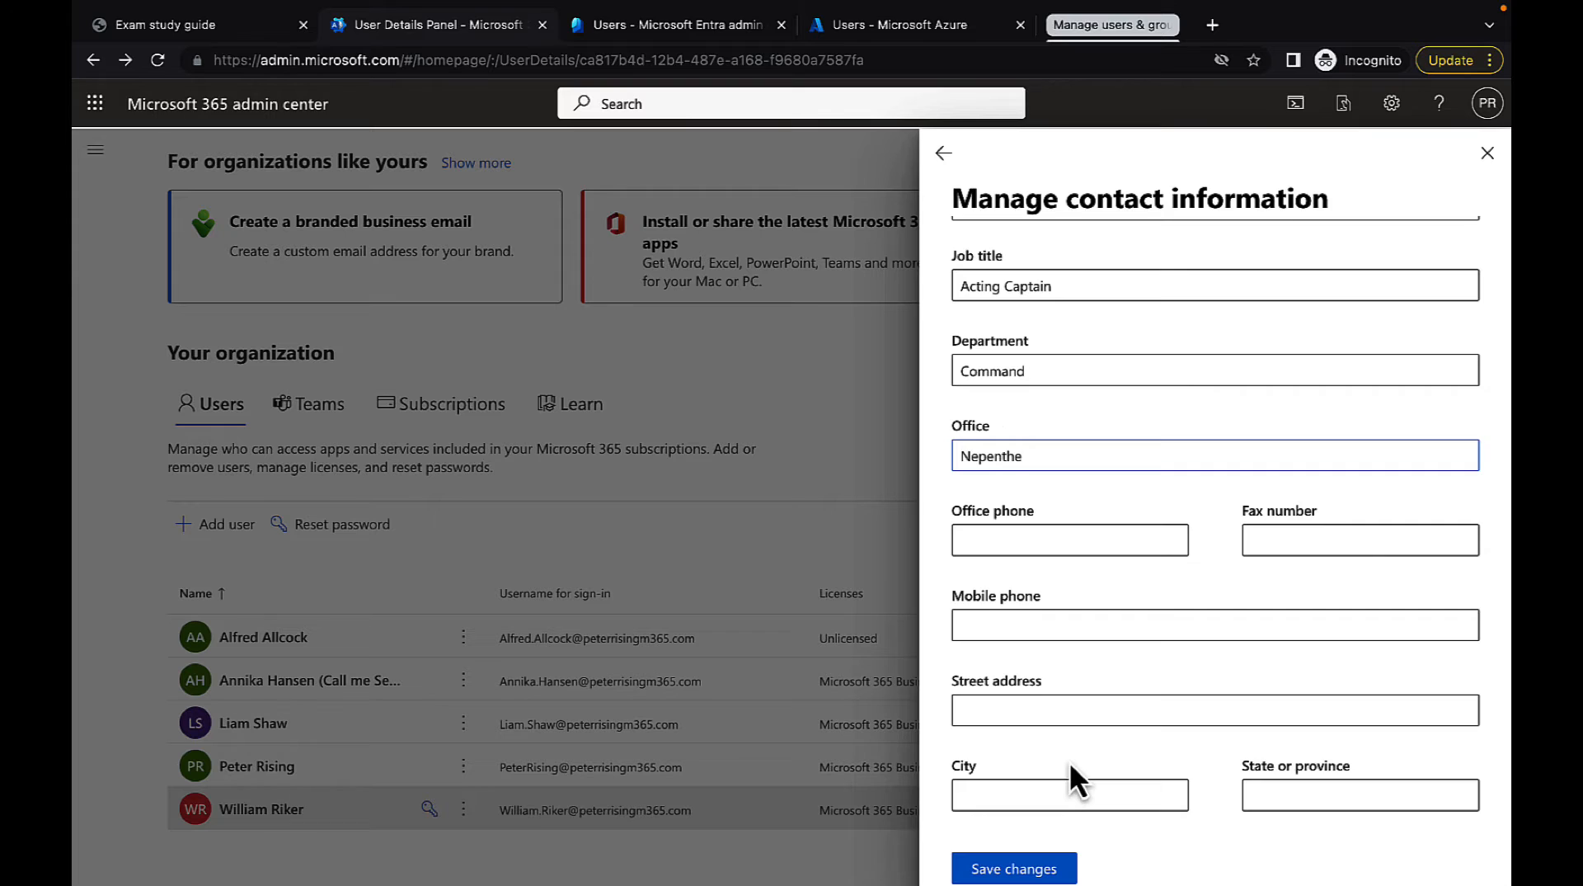
scroll(1070, 764, down, 2)
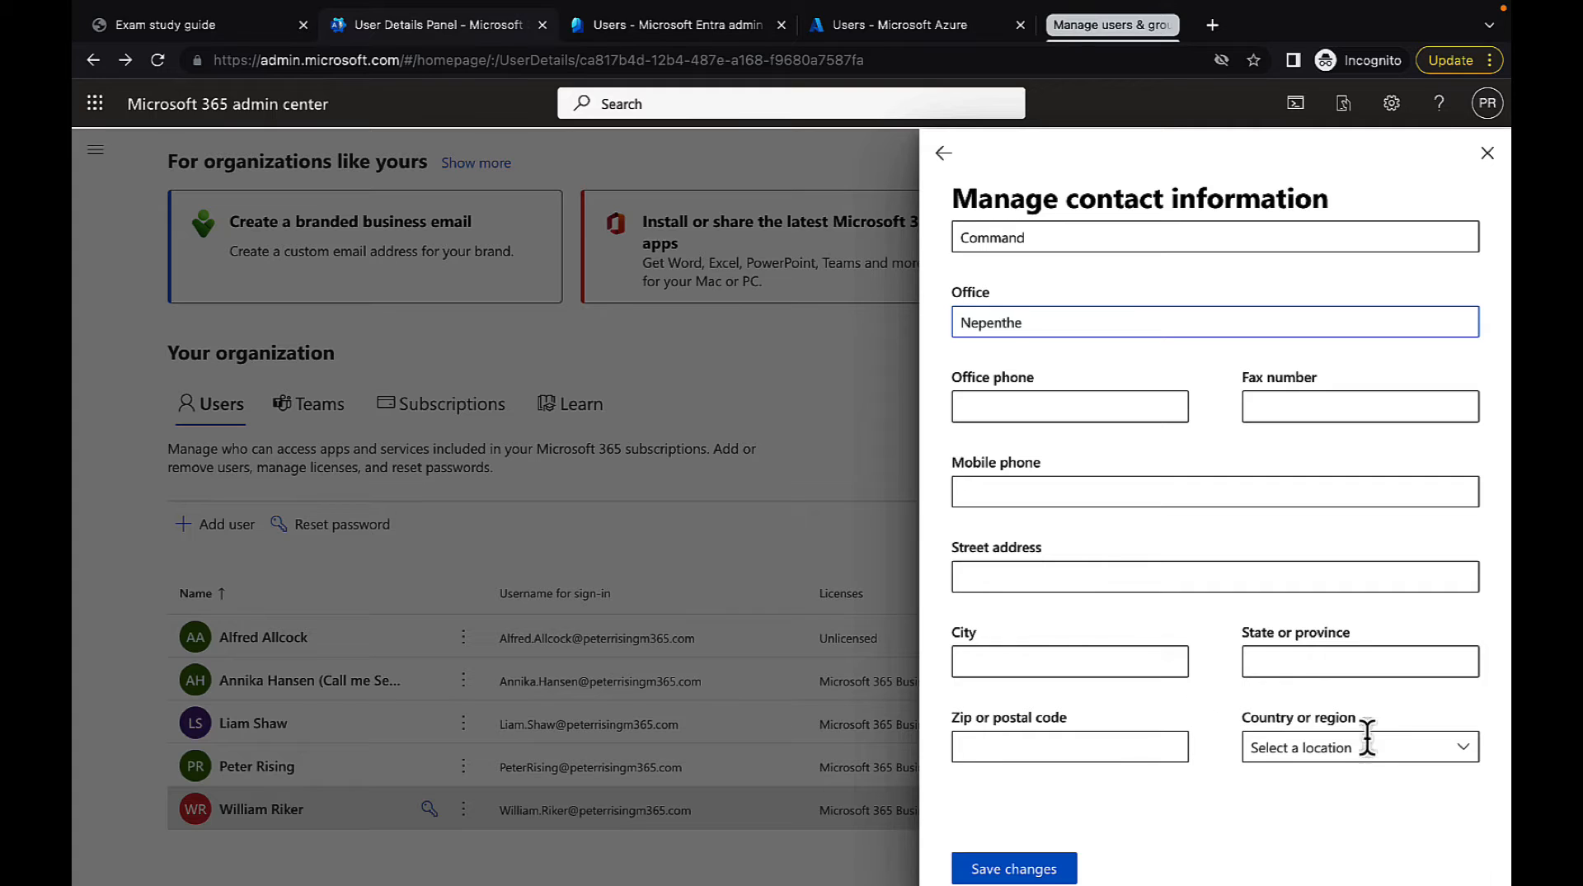
click(1058, 873)
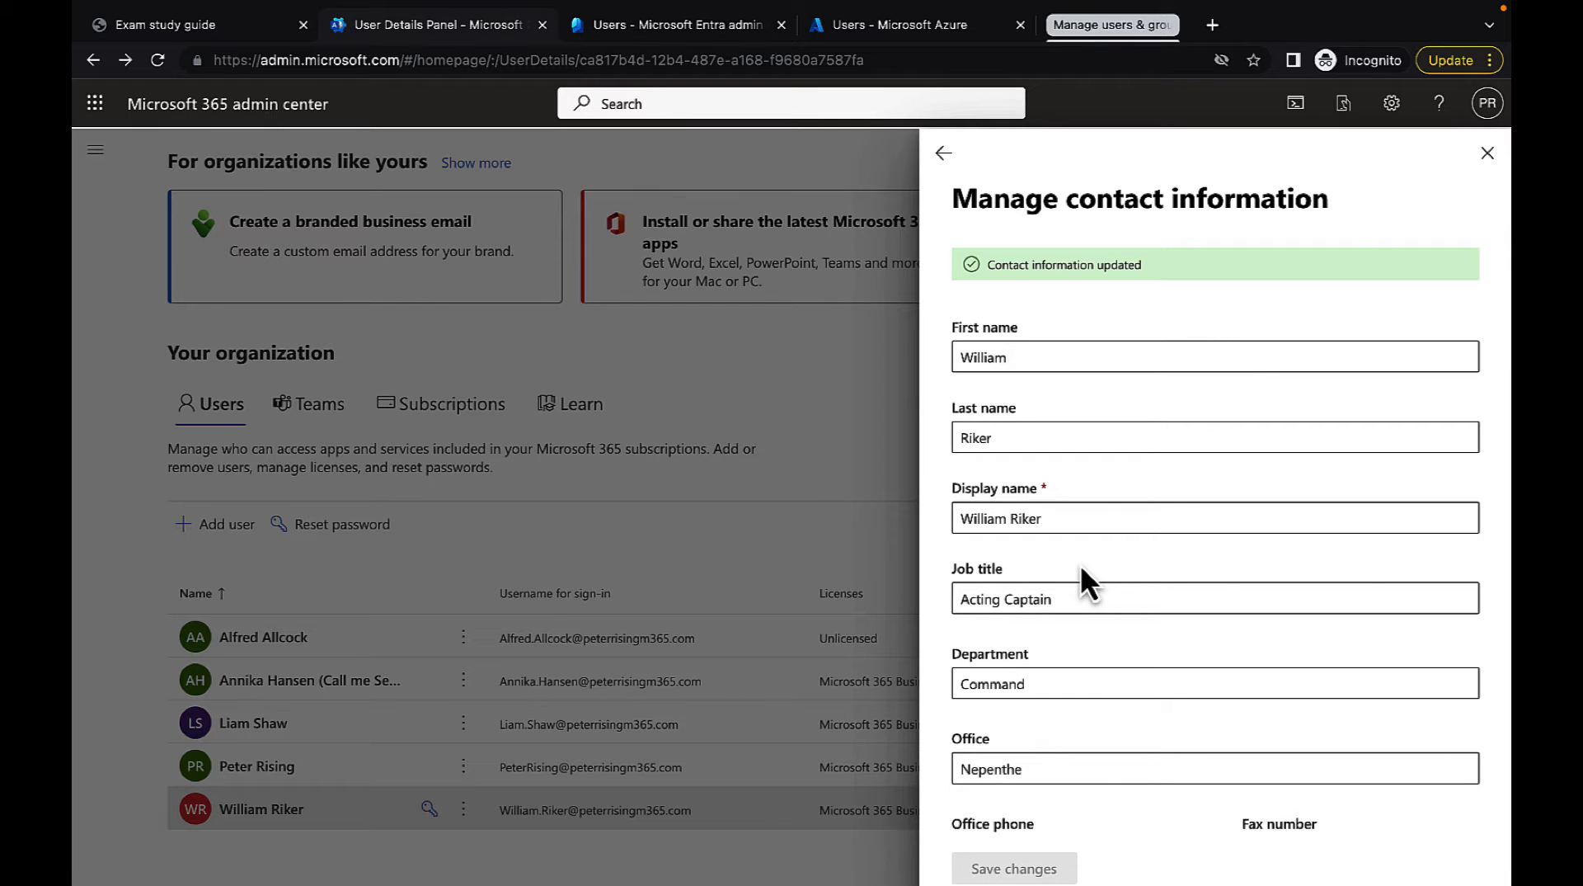
click(944, 153)
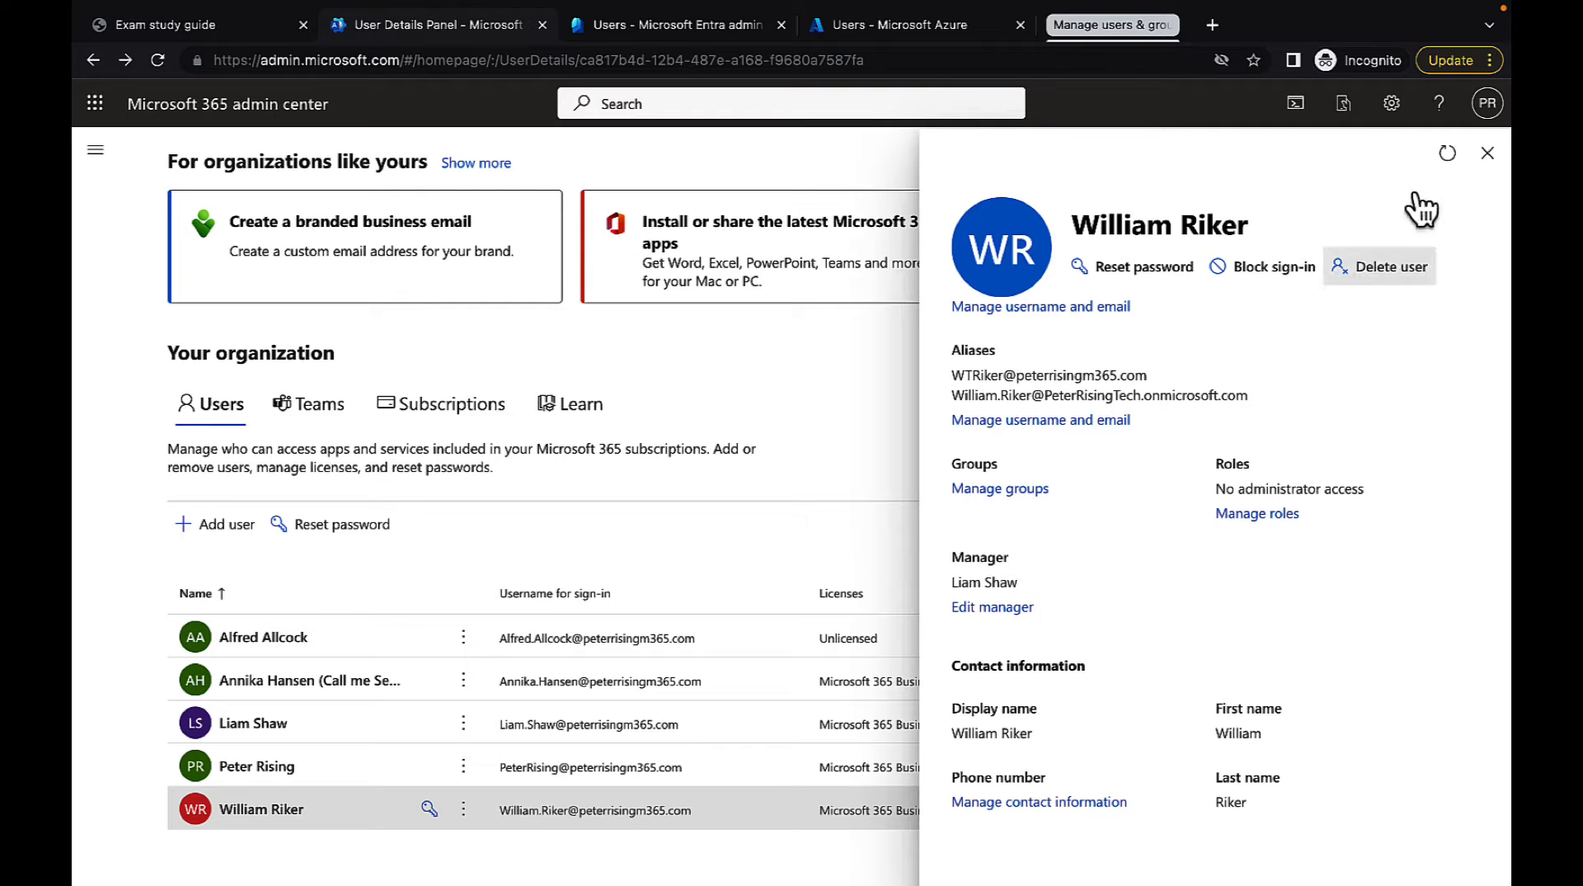
click(1488, 155)
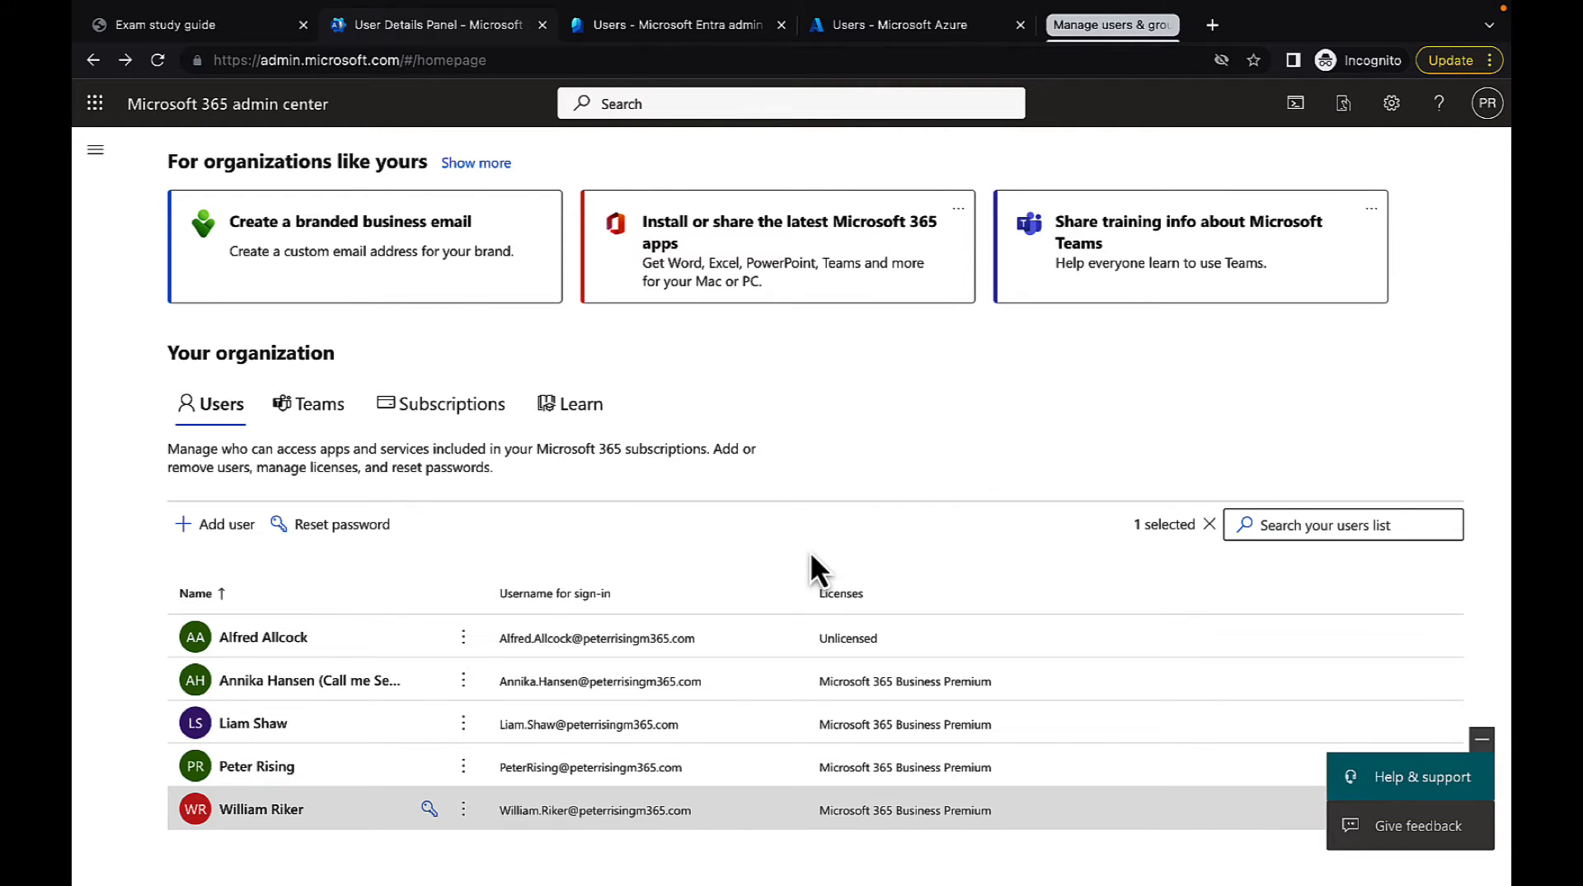
Switch to the Microsoft Entra admin center, refresh the list of all users, and check its columns for the new account
click(655, 26)
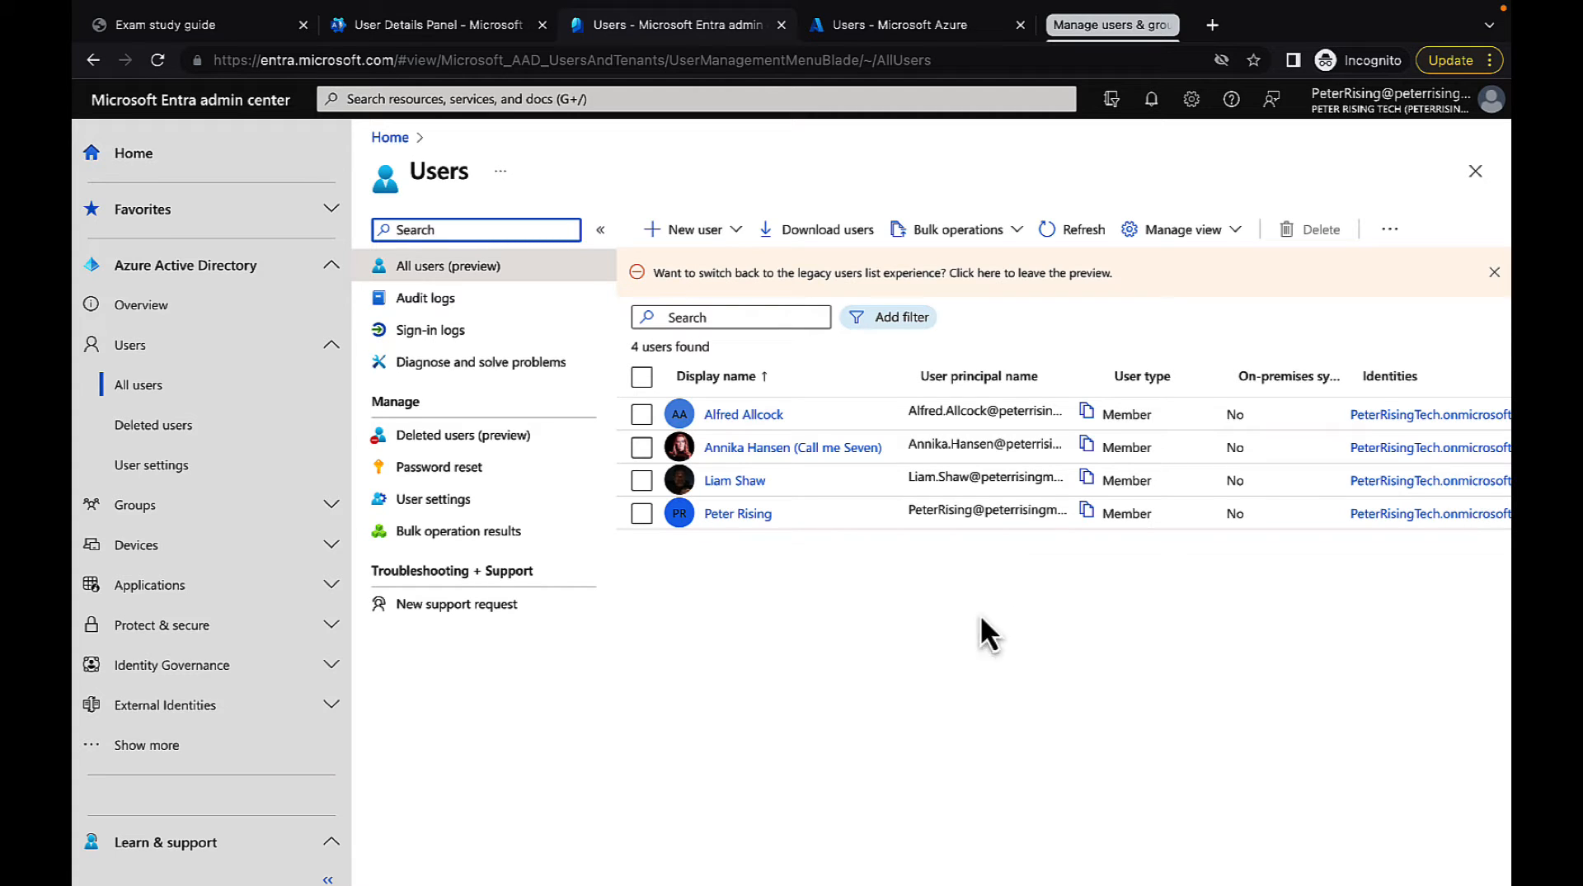
click(1062, 231)
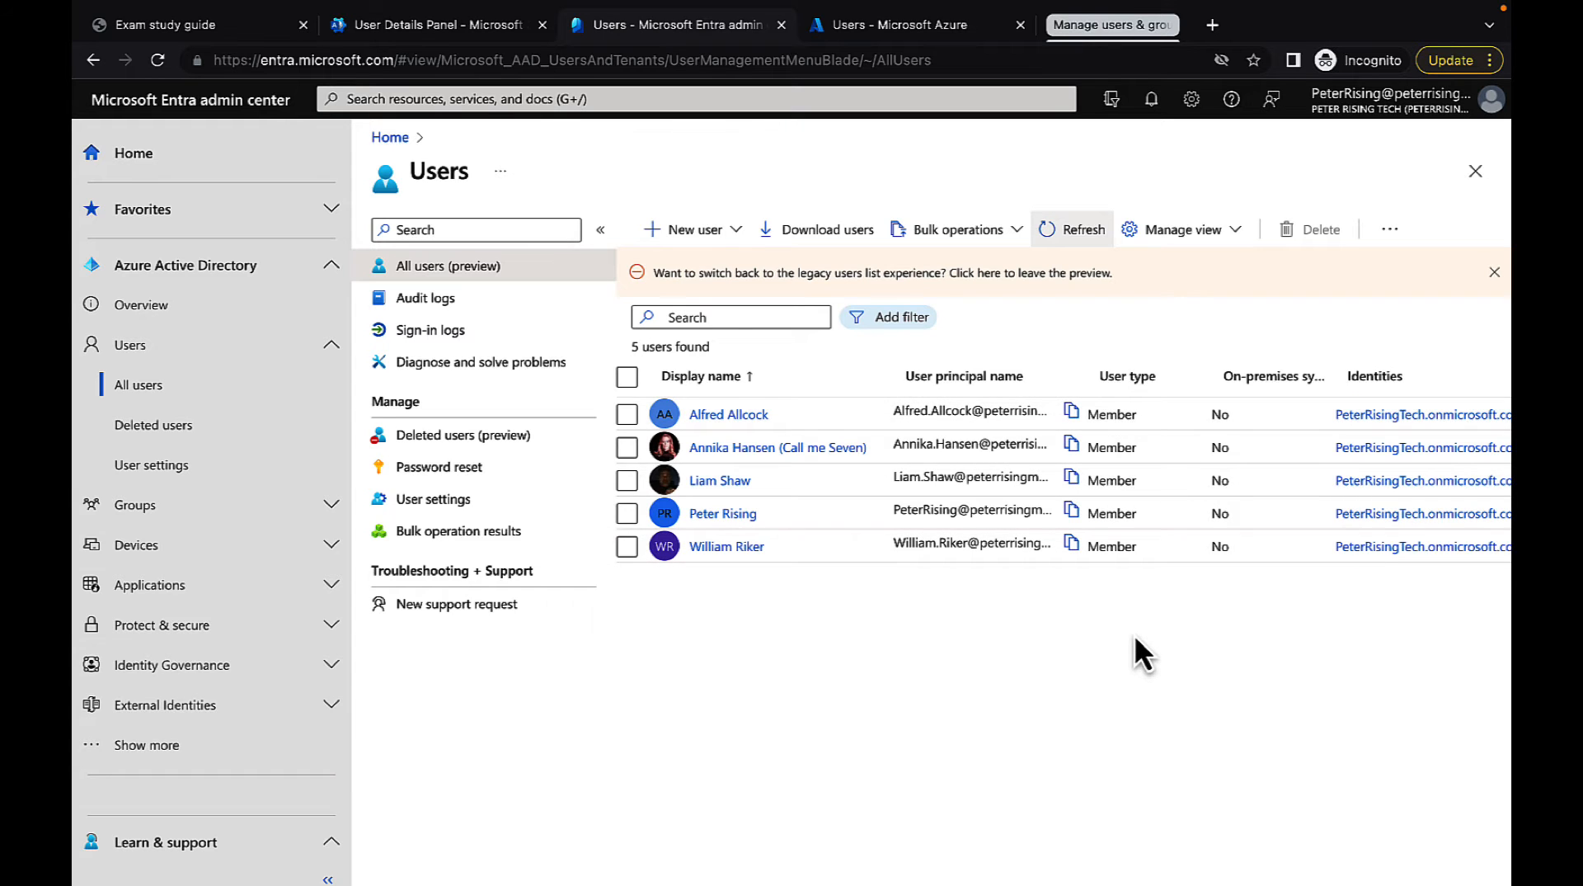
scroll(1134, 638, right, 2)
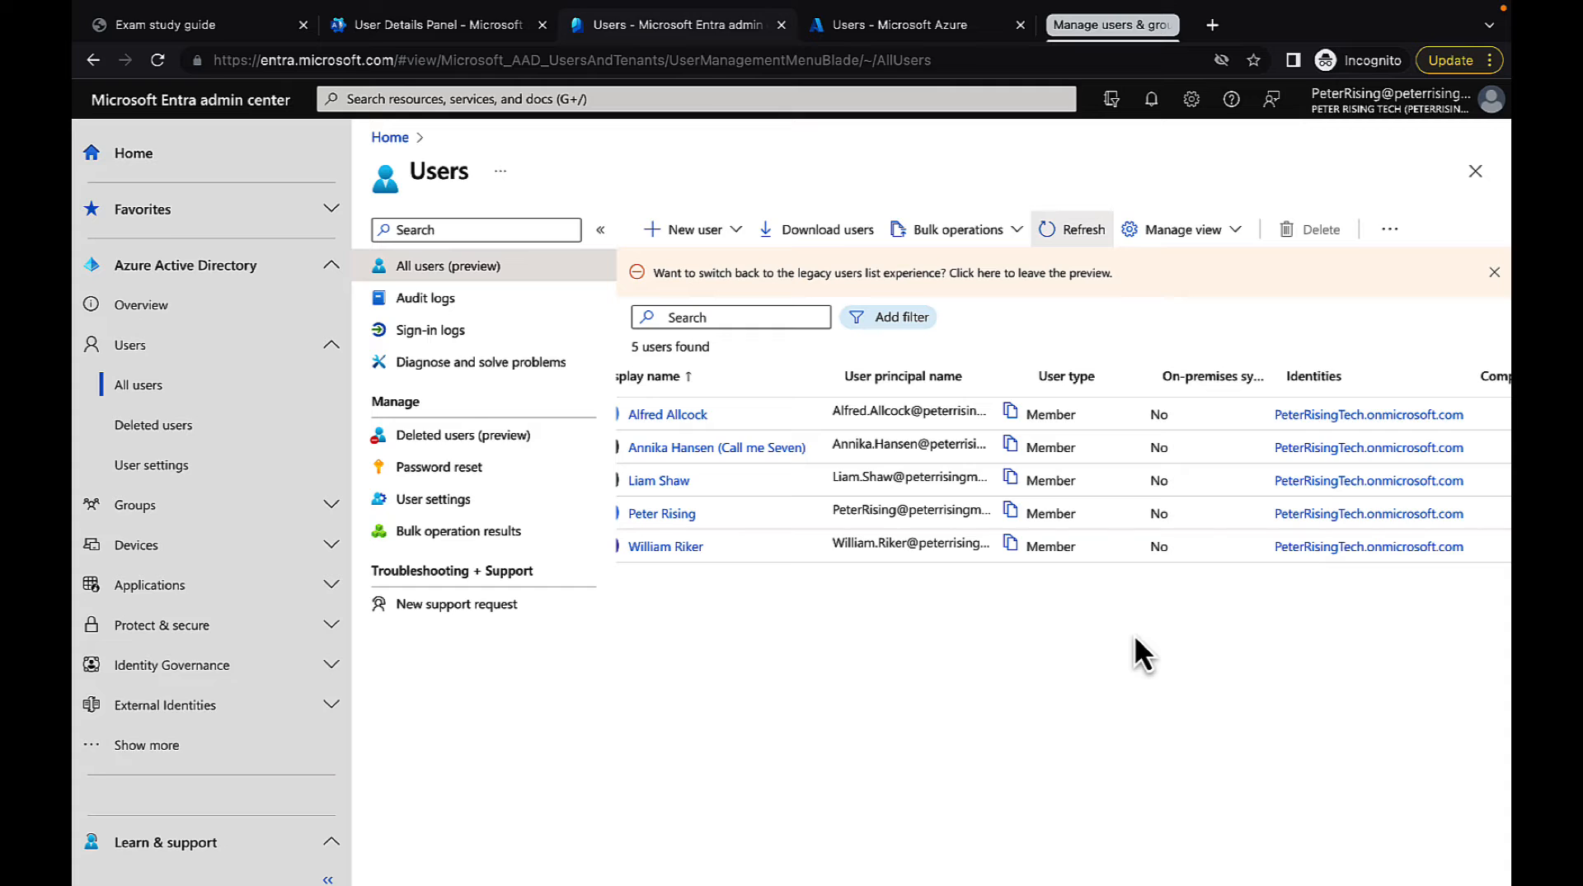
scroll(1135, 633, right, 3)
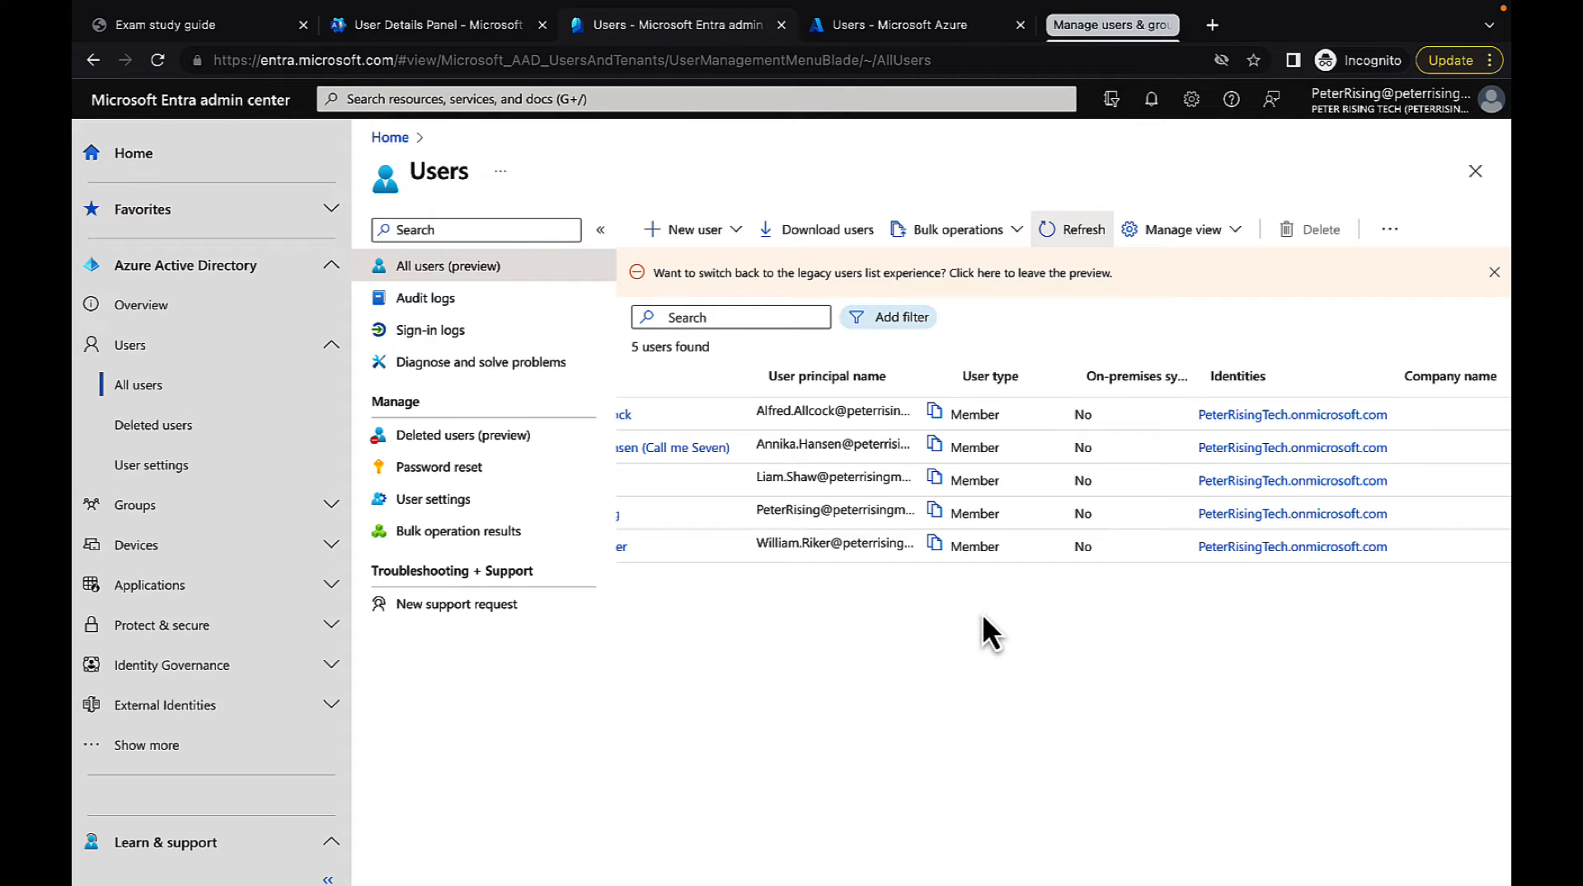
scroll(983, 616, left, 2)
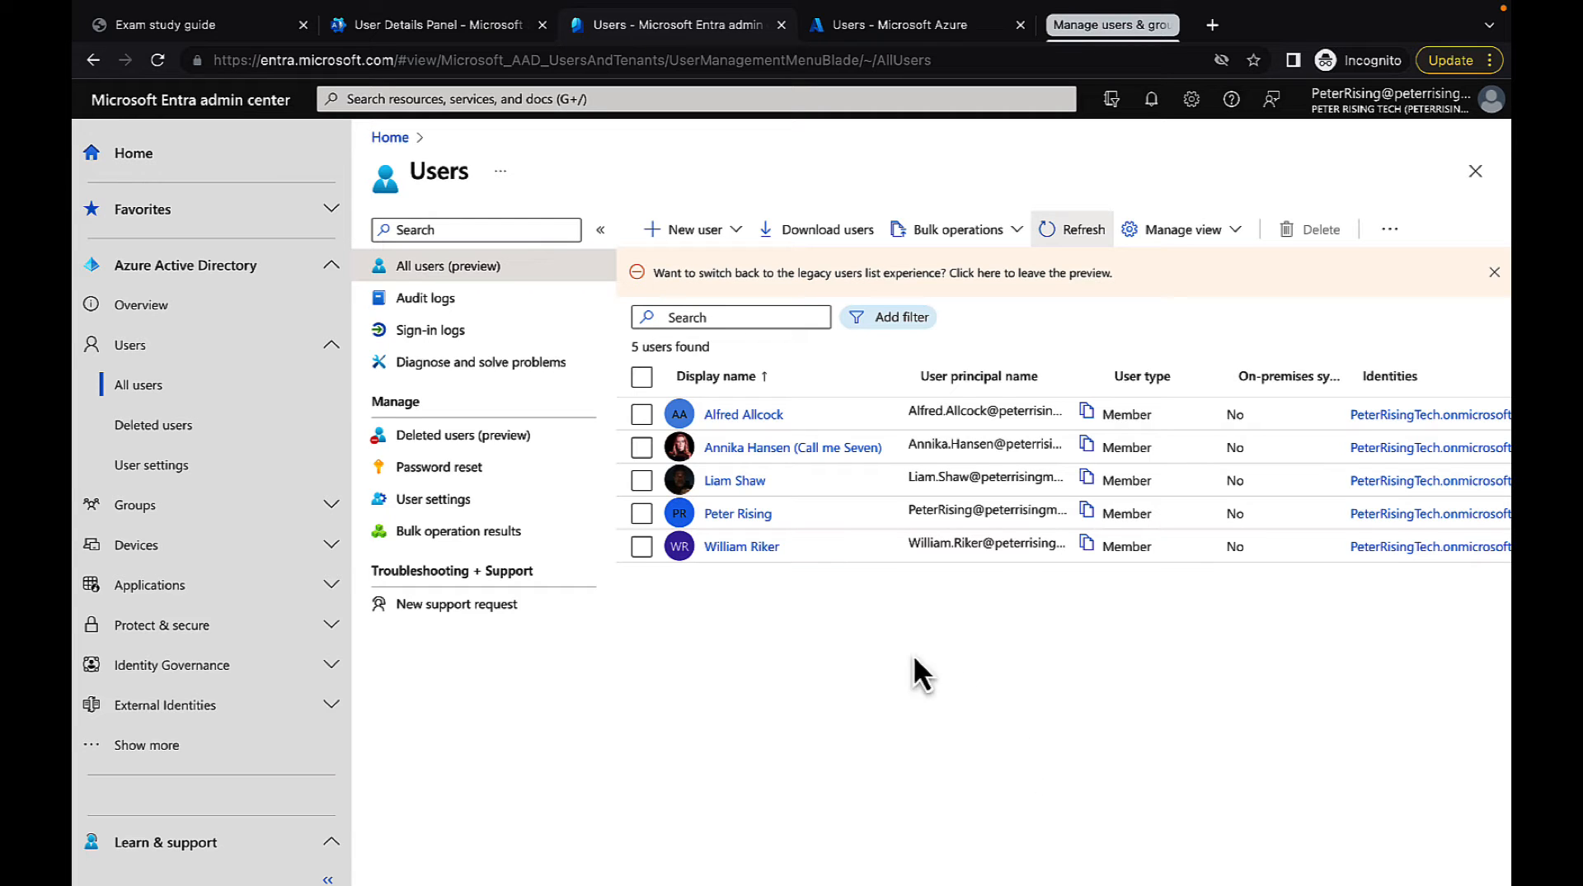
Open the new user's profile and review the basic info, account status and quick actions in its overview
click(742, 548)
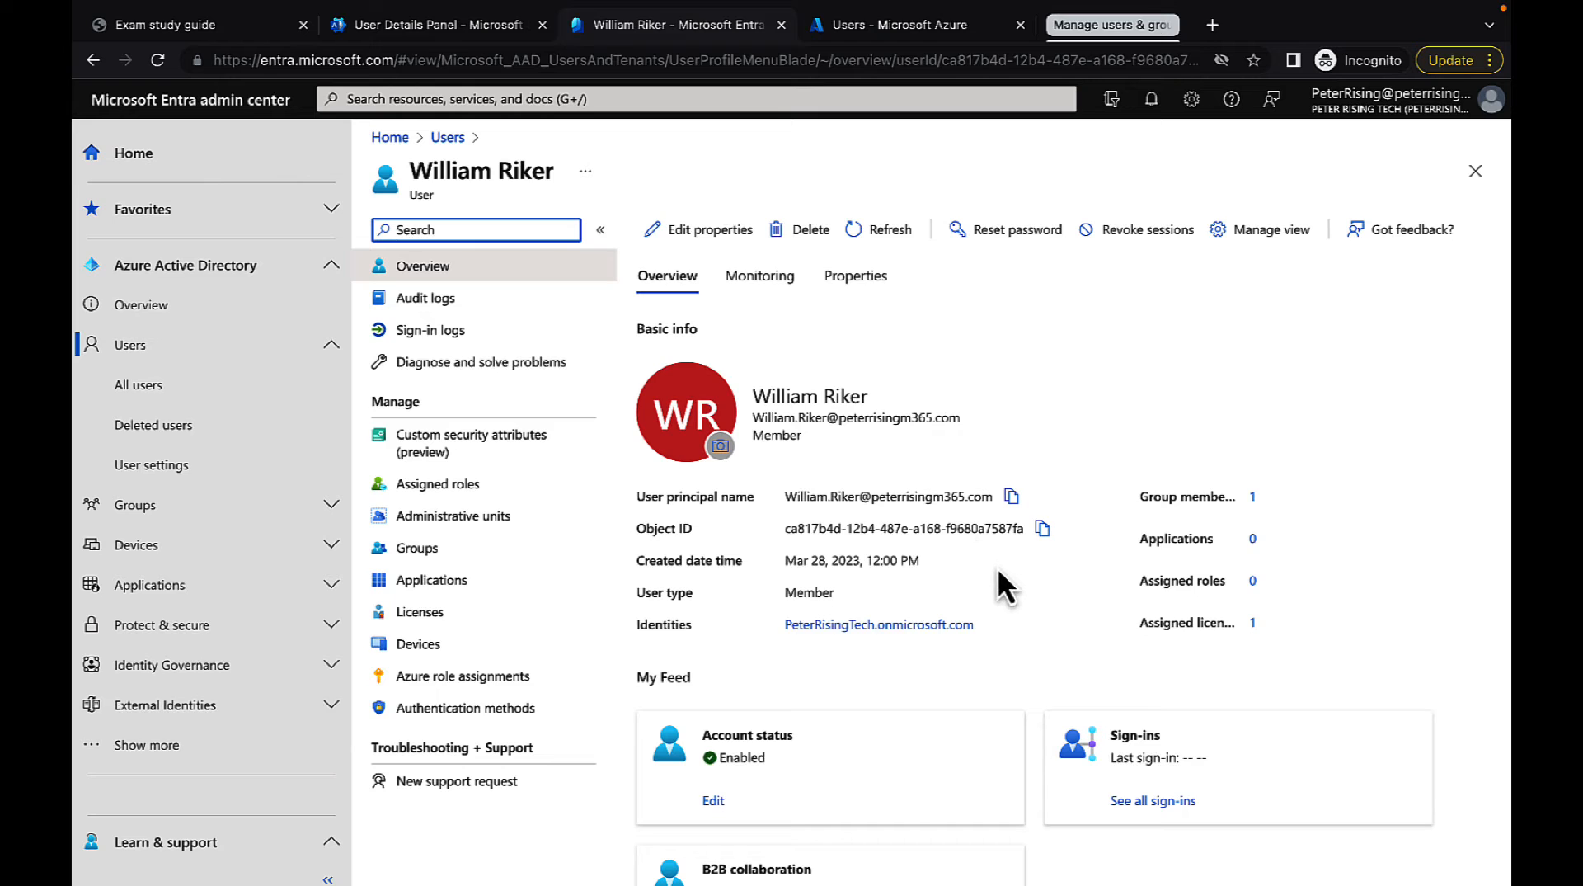
scroll(1088, 631, down, 2)
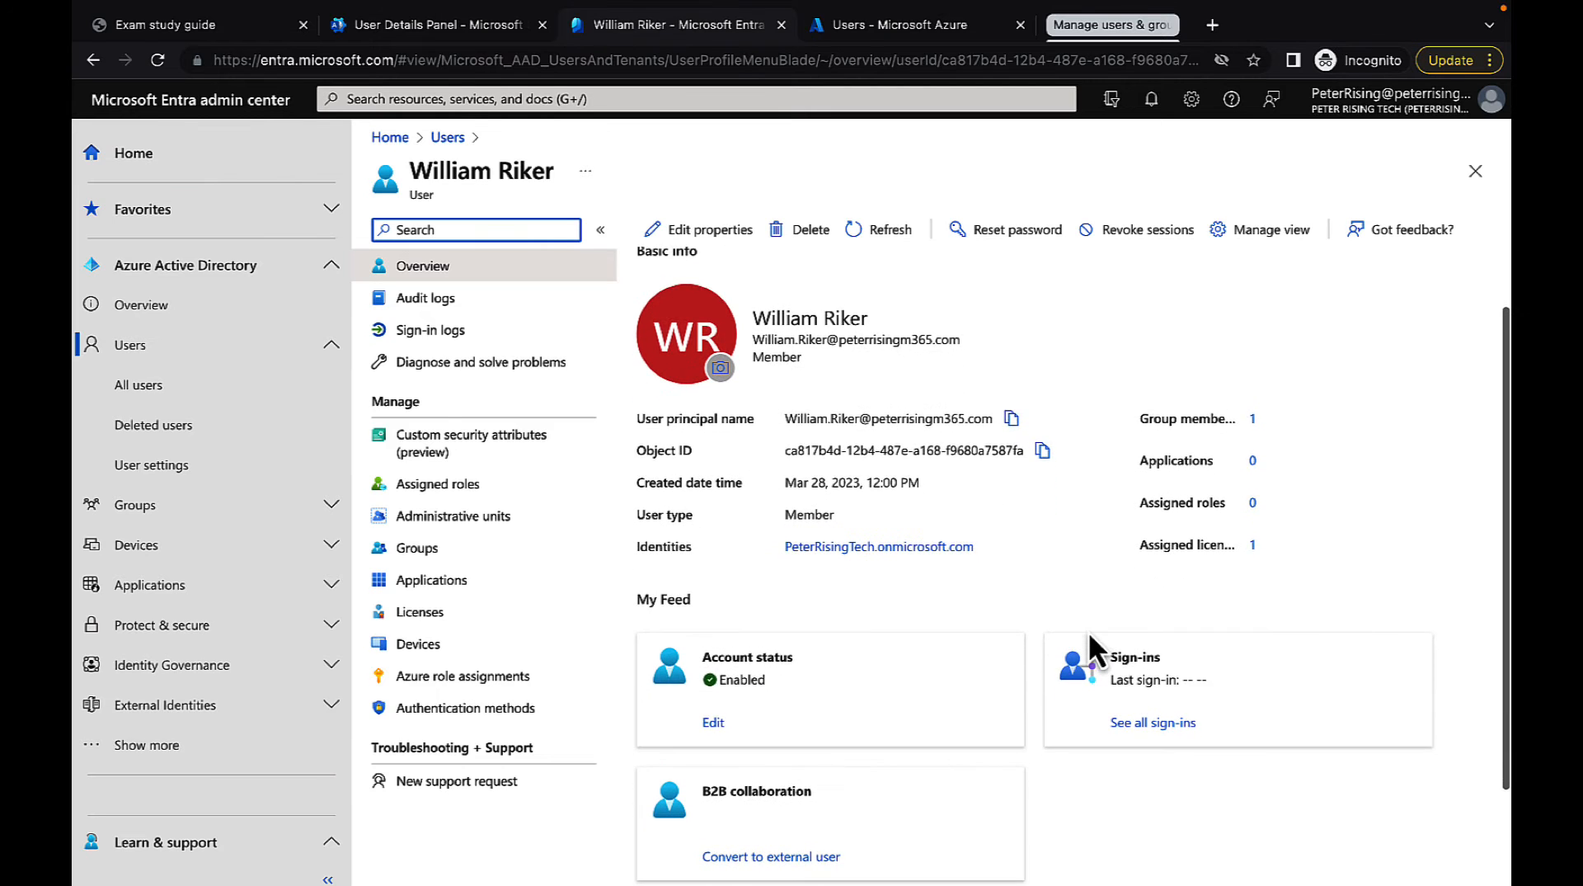
scroll(1089, 631, down, 1)
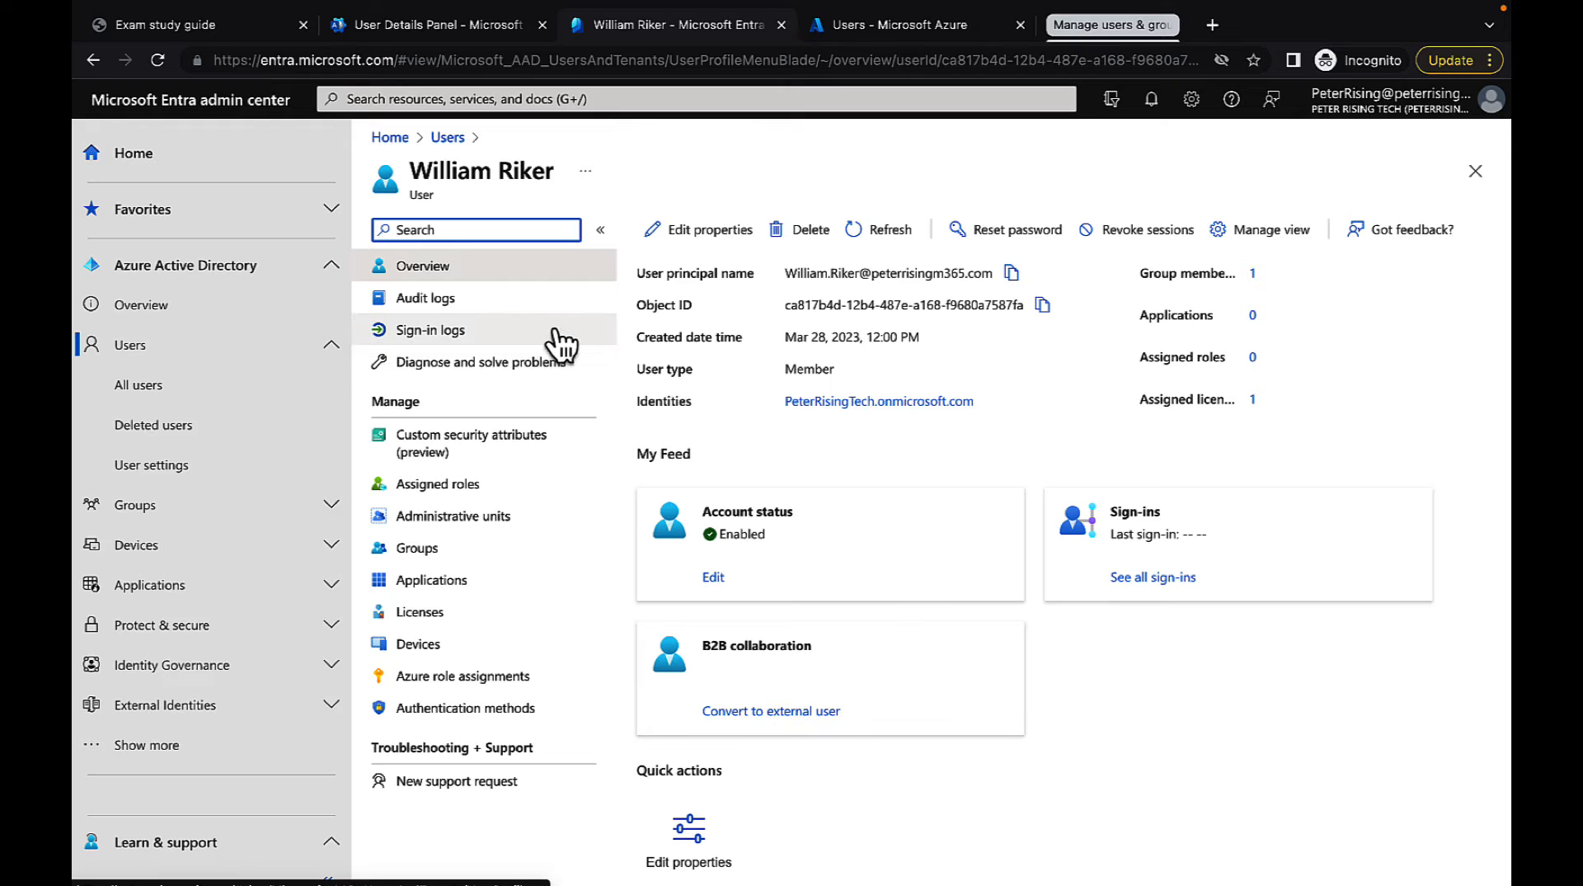
Review the new user's audit logs, sign-in logs, problem diagnosis and custom security attributes
click(455, 316)
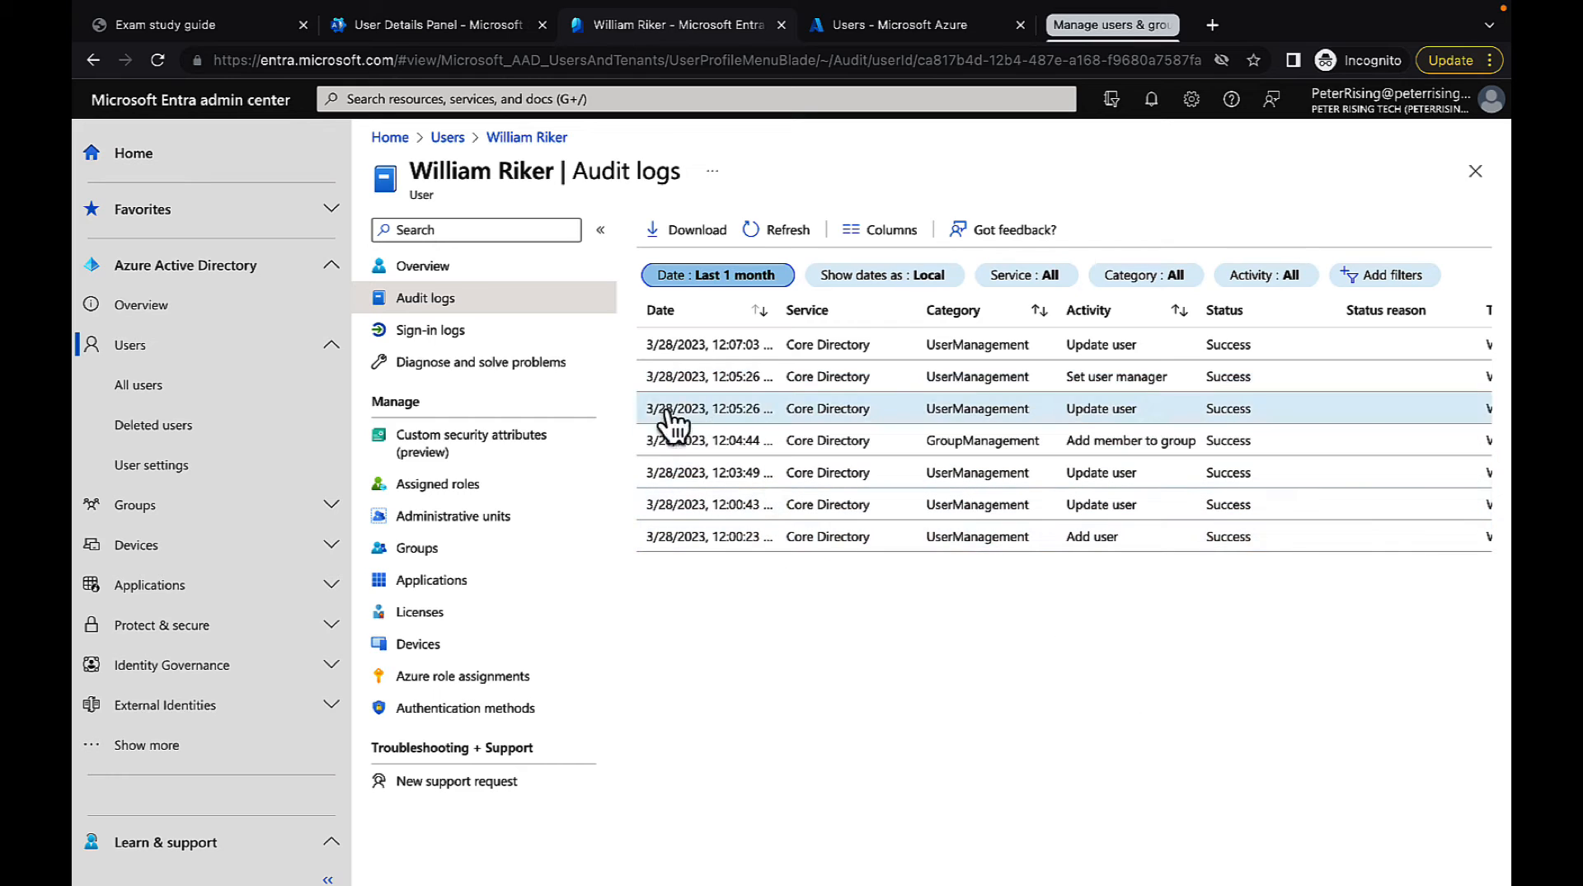
click(449, 330)
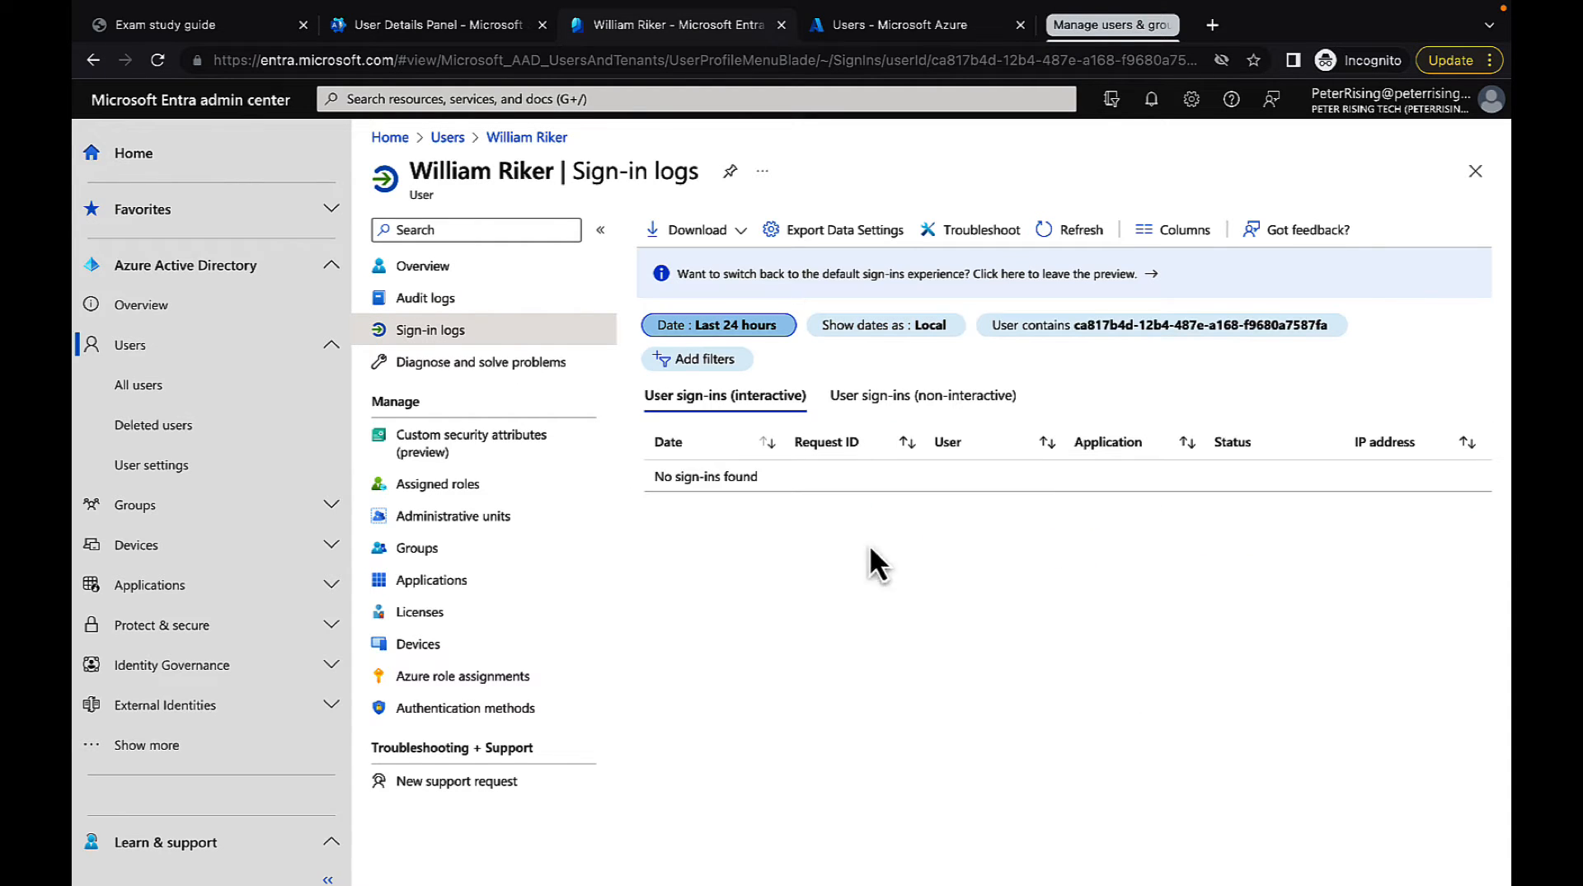
click(532, 381)
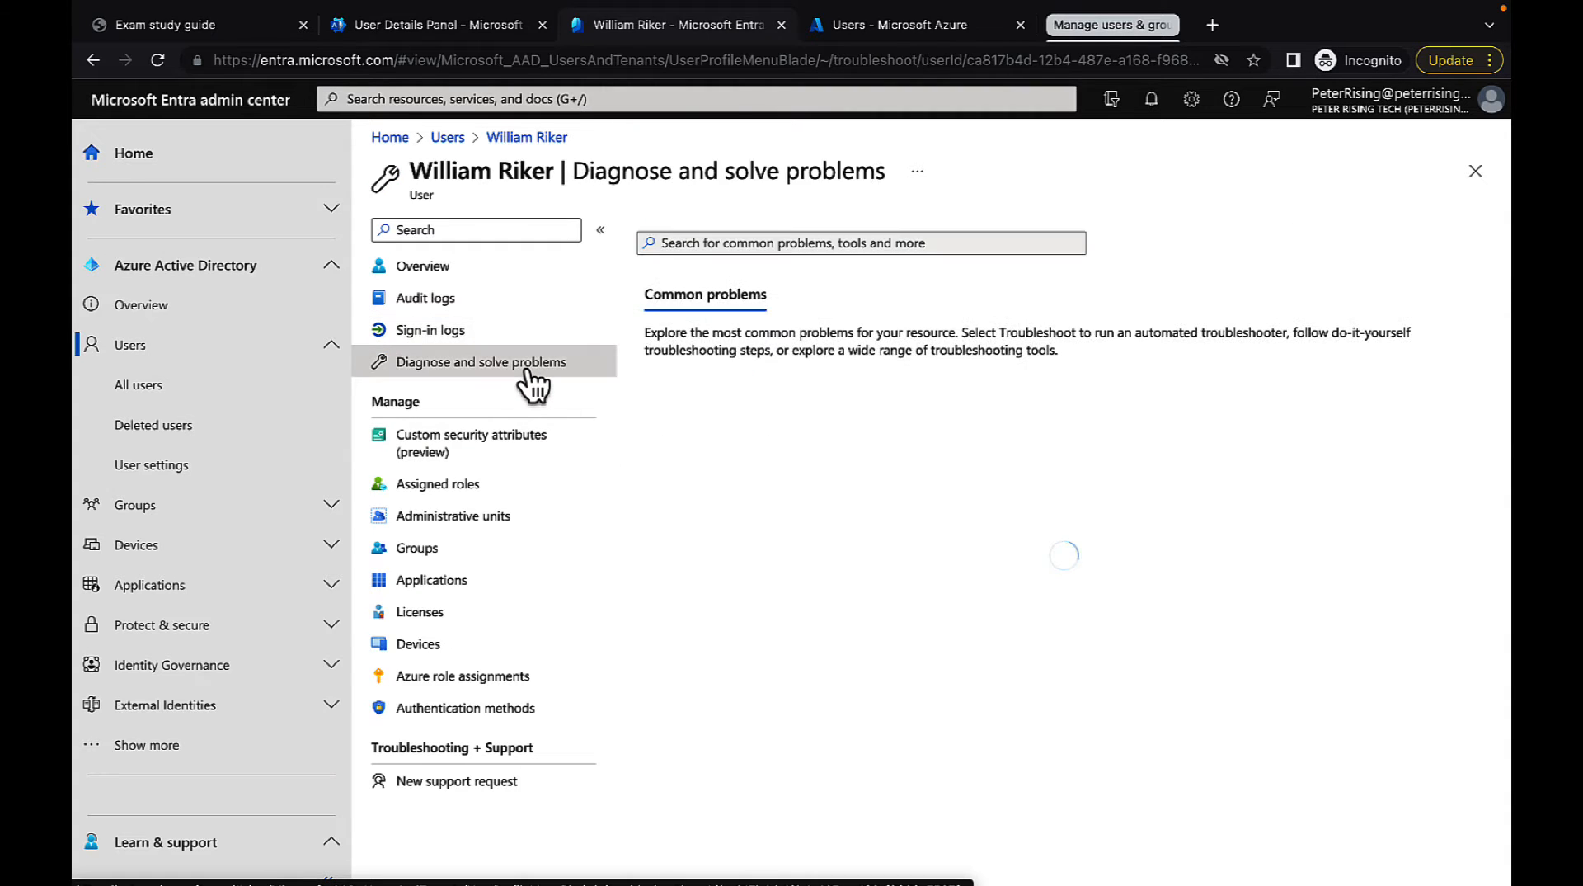
click(450, 440)
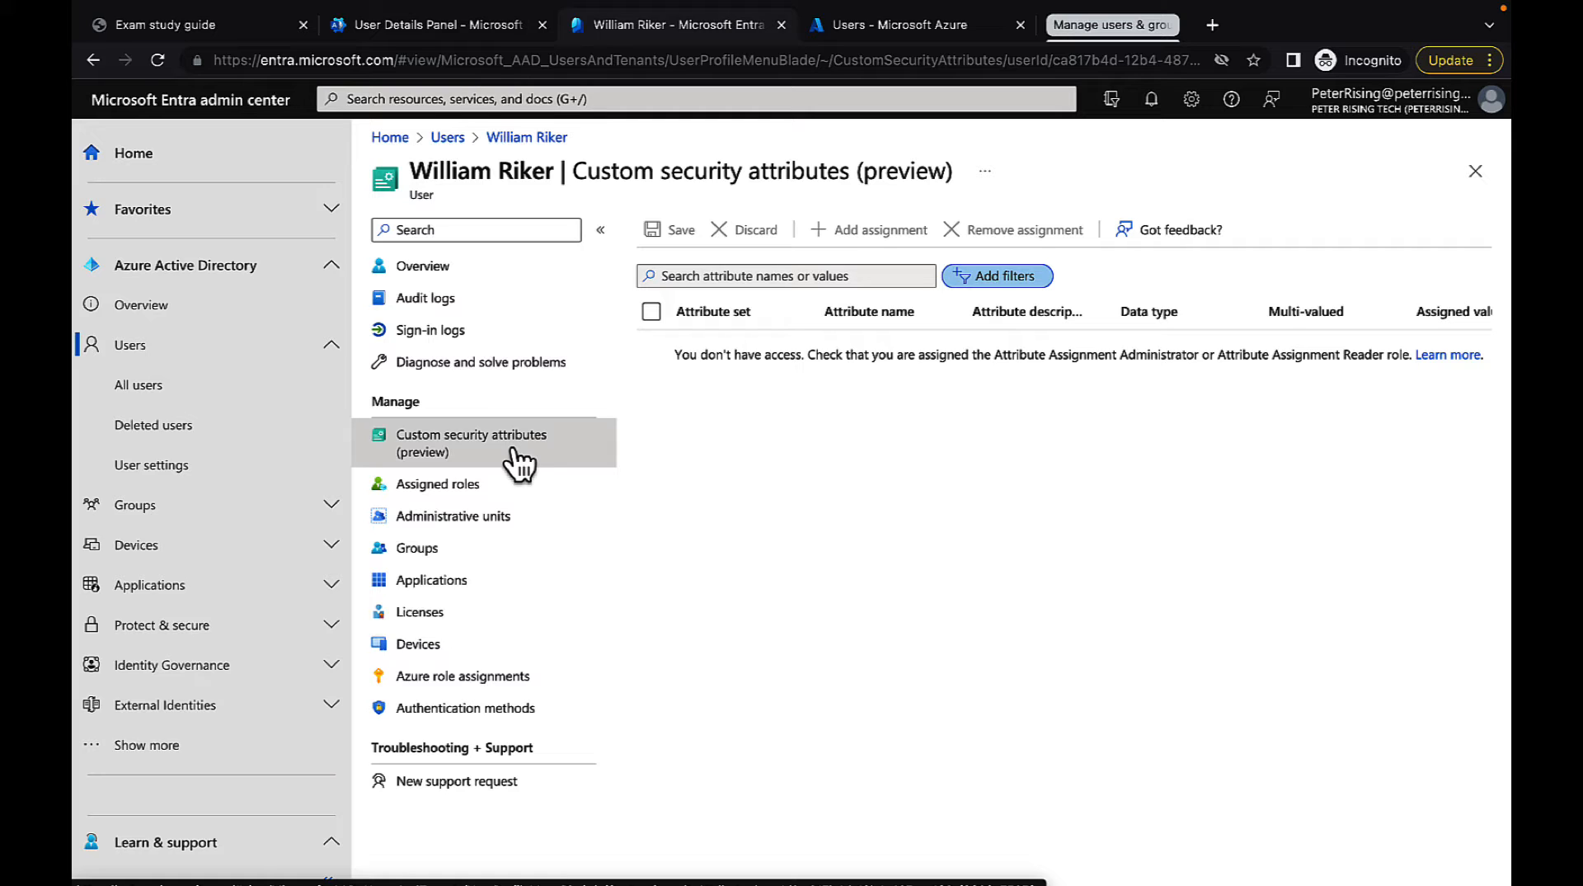
Check the new user's assigned roles, administrative units and group memberships
click(477, 503)
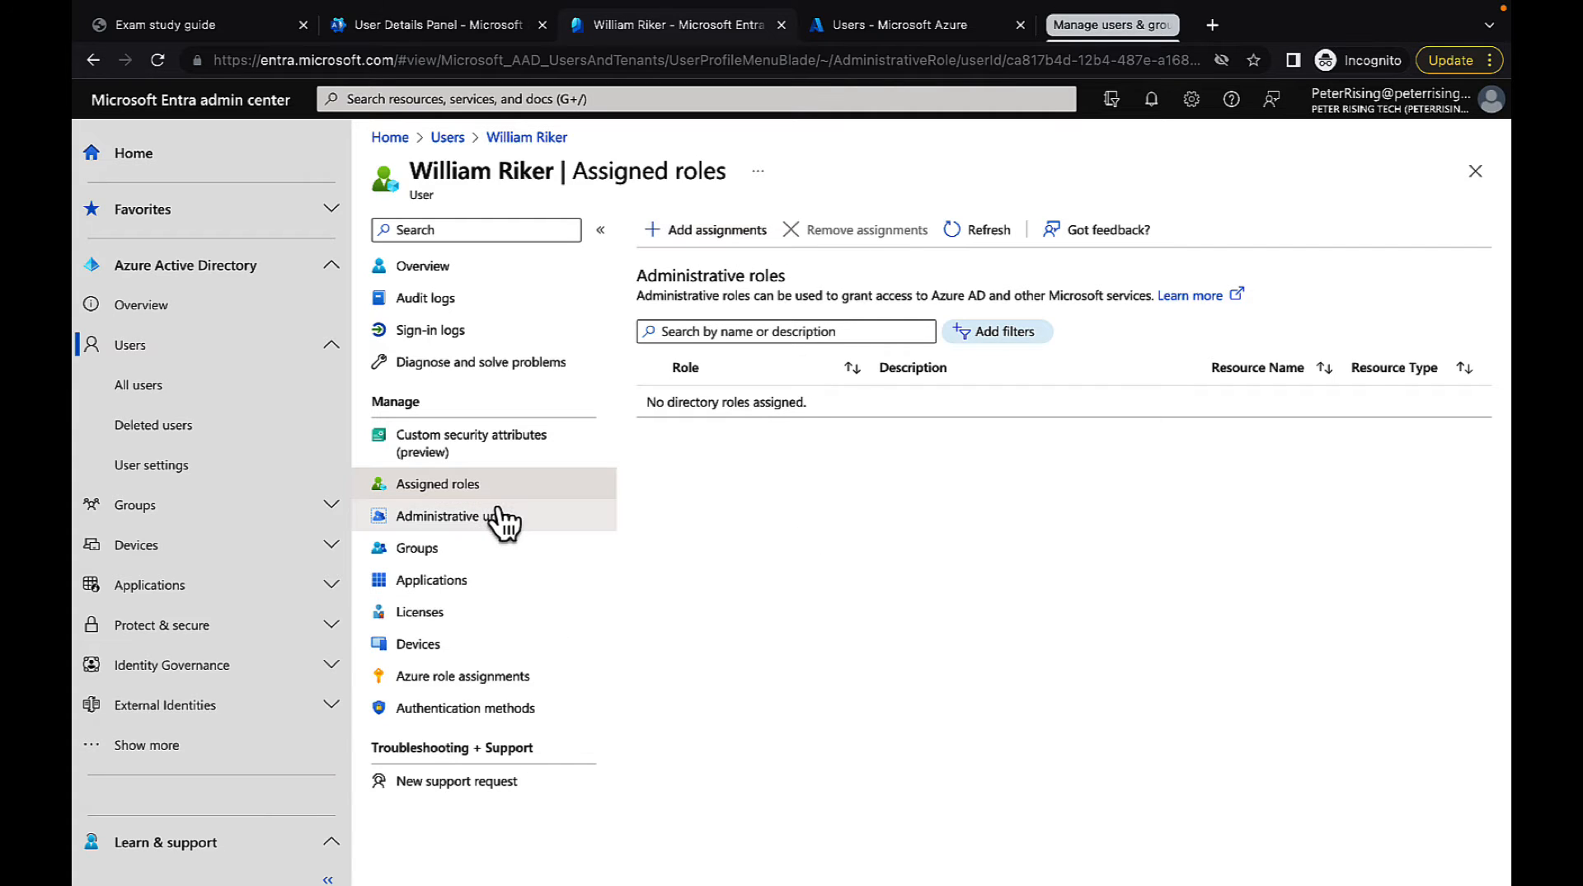
click(464, 517)
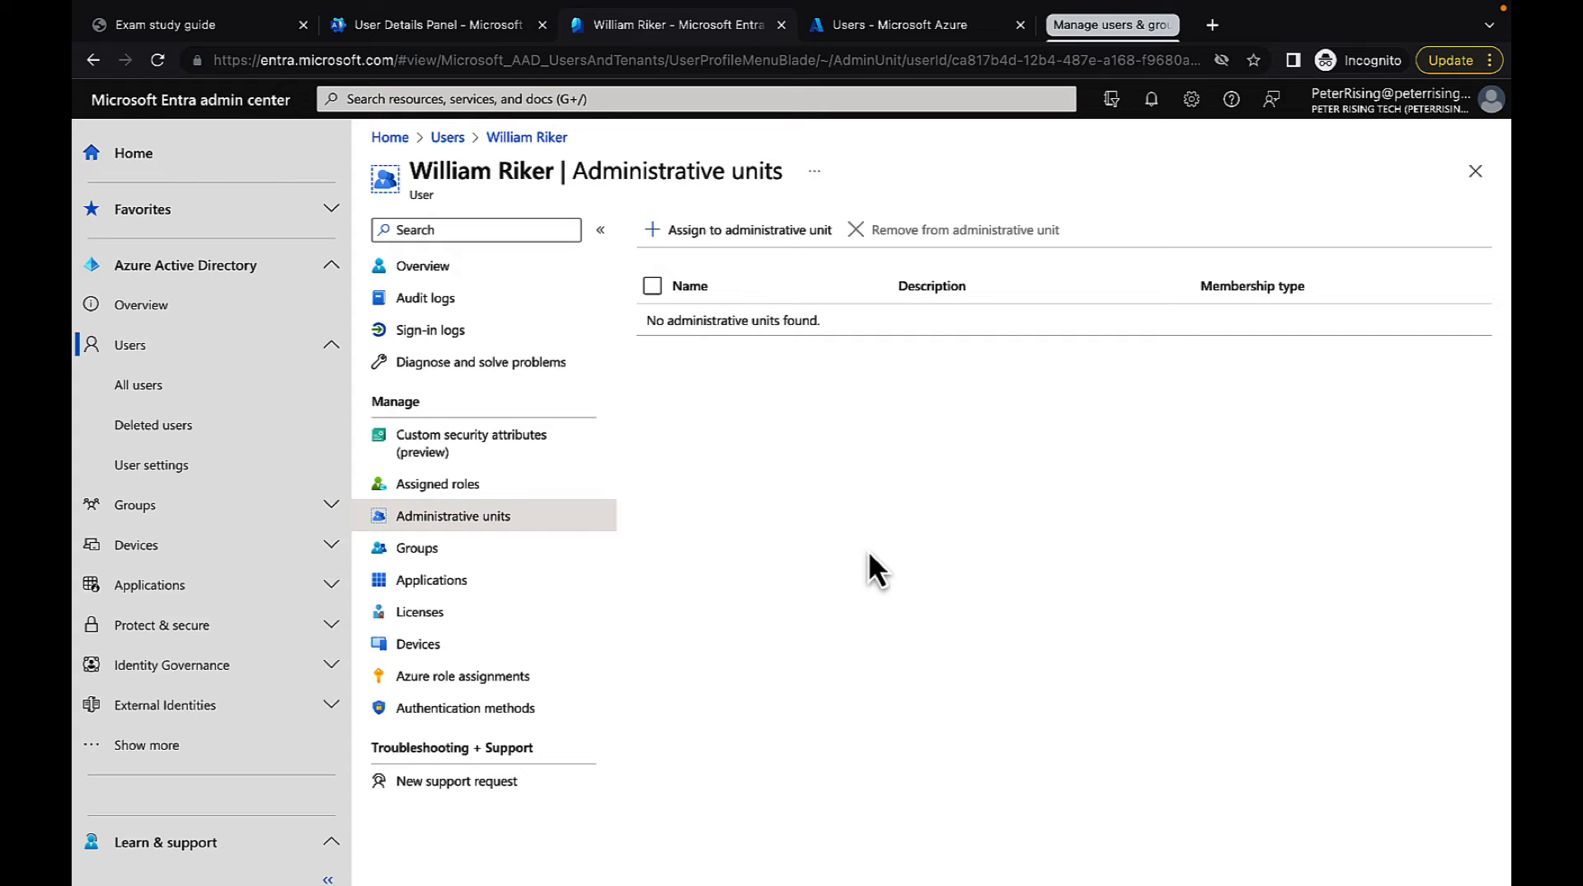
click(429, 549)
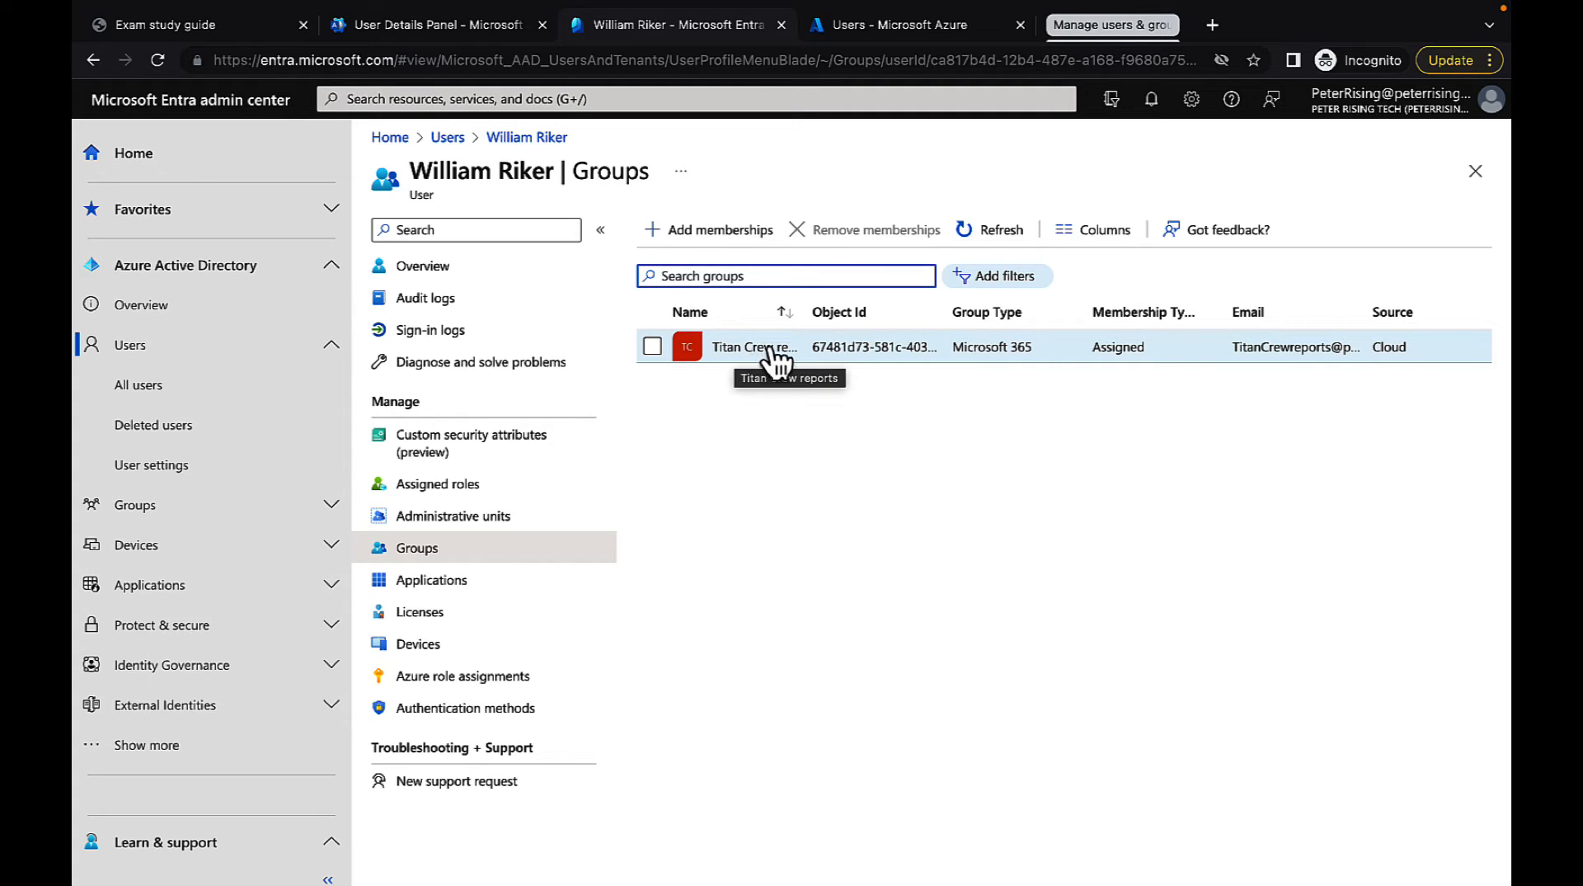
Check the new user's application assignments, licenses and devices, including all columns of the device list
click(452, 582)
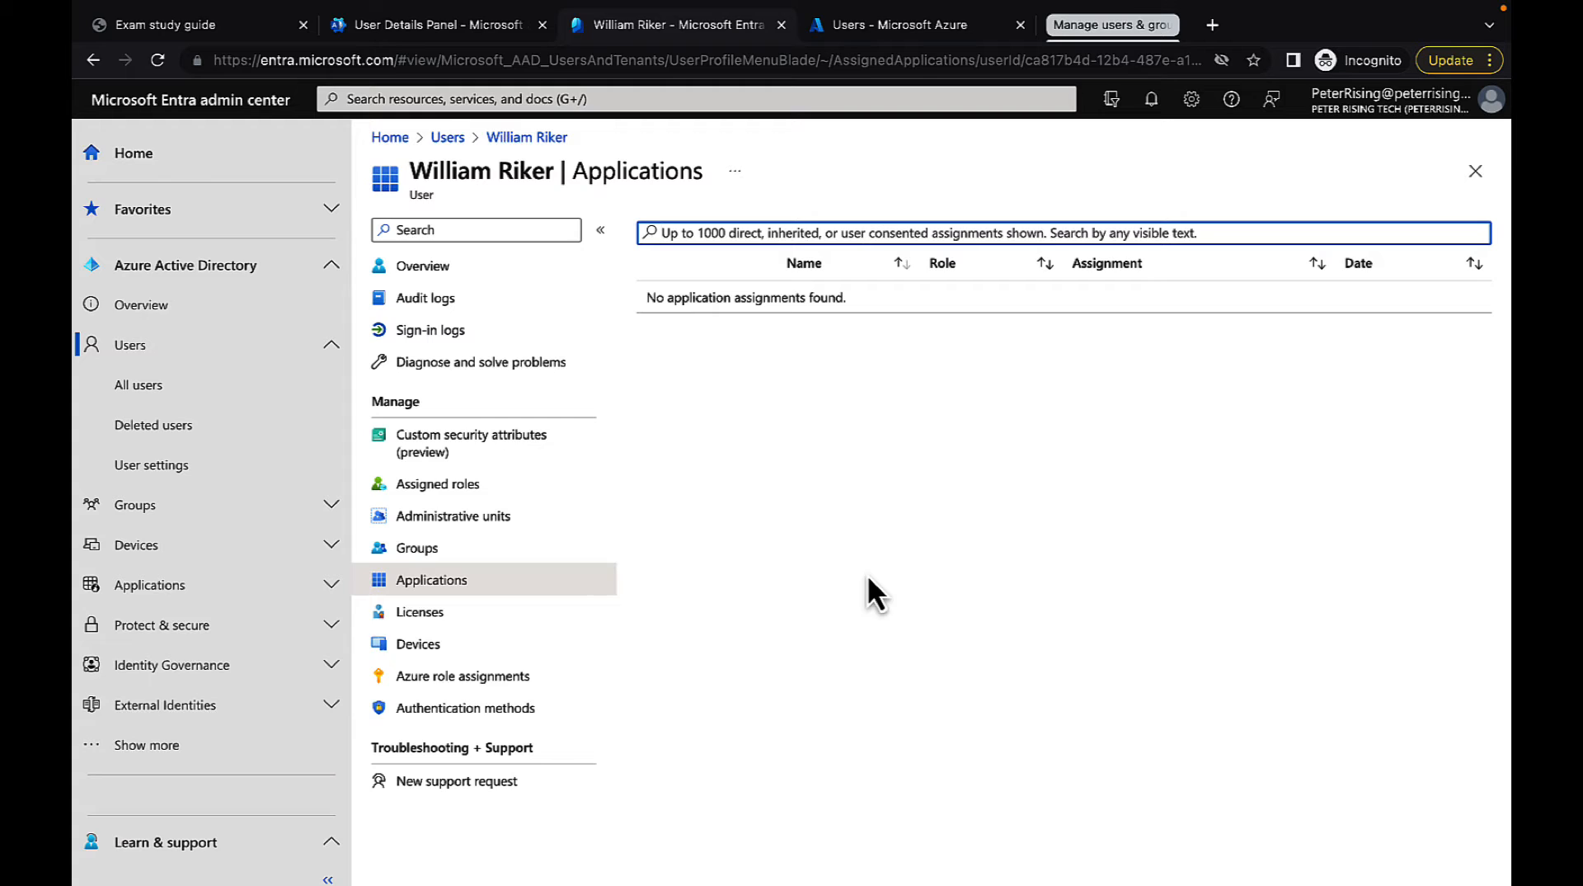
click(462, 615)
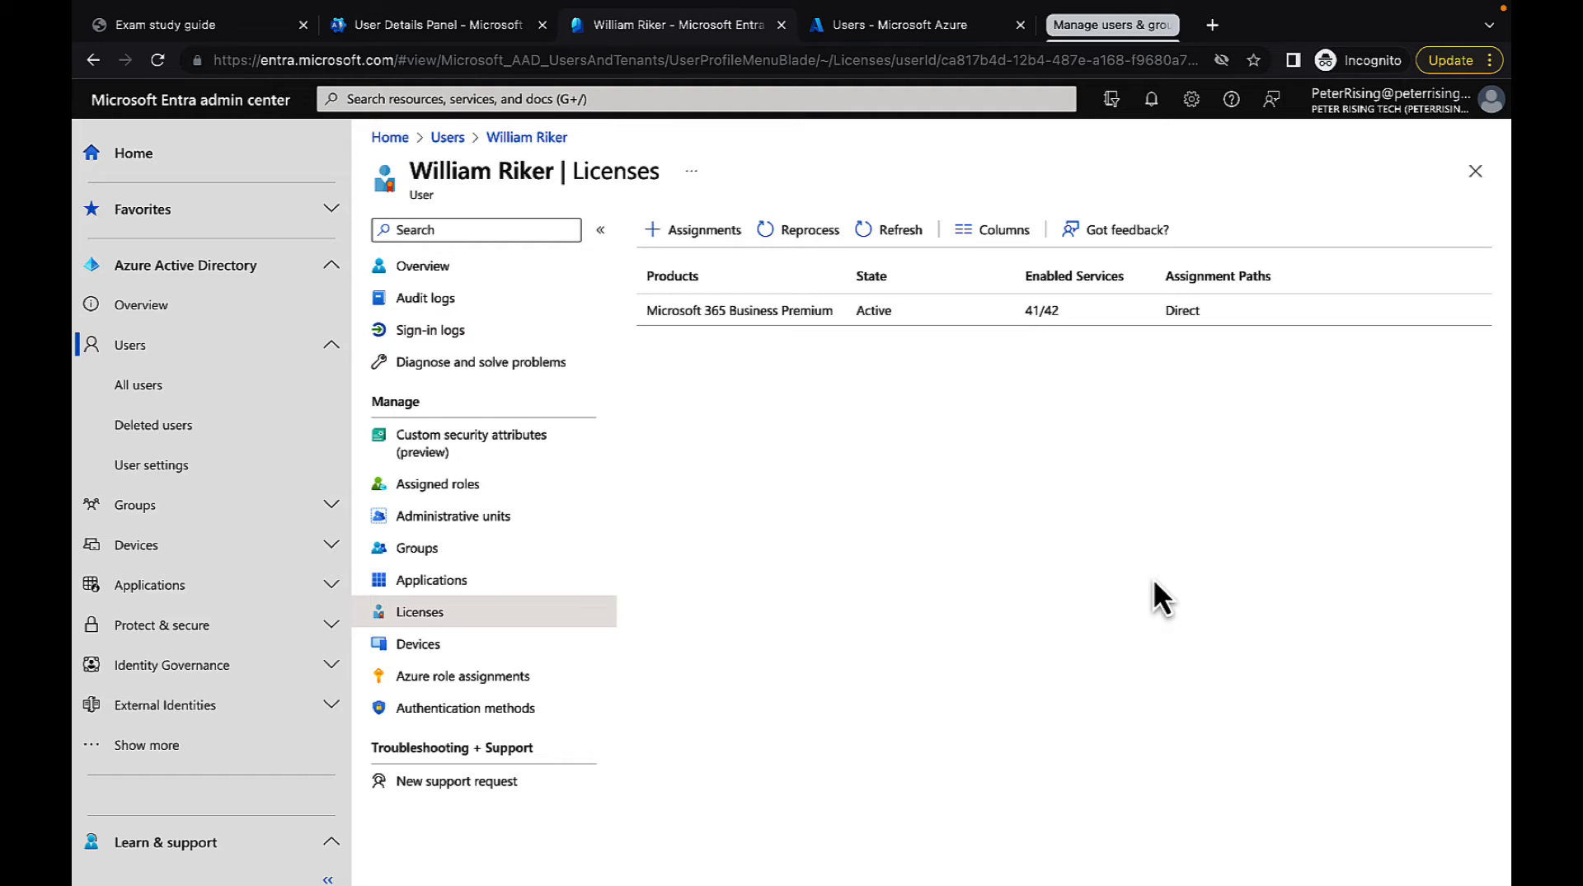
click(450, 645)
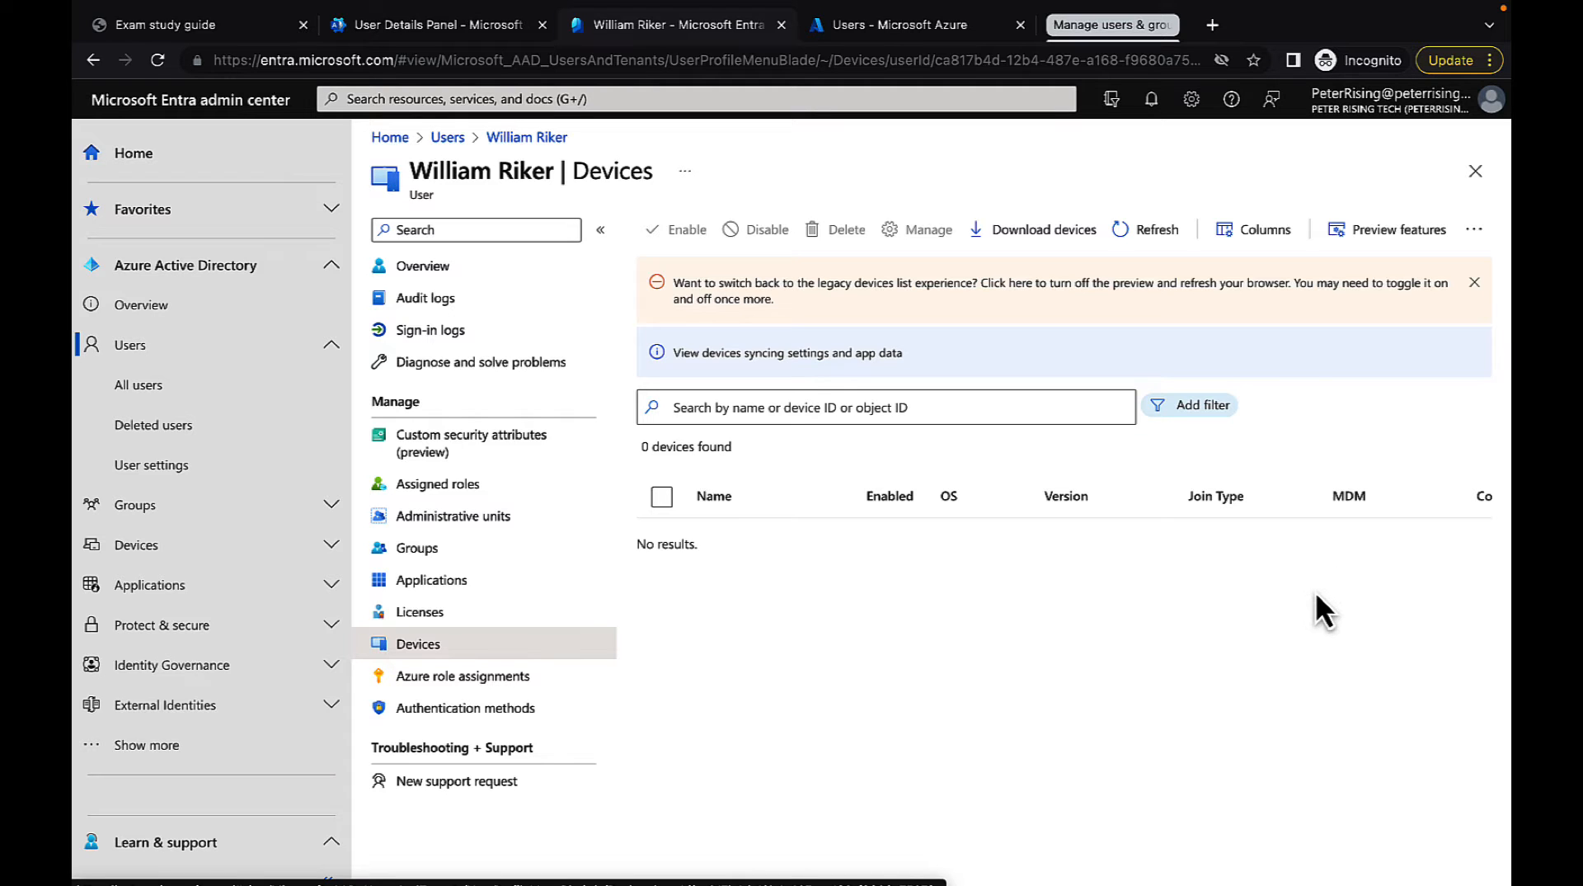
scroll(1317, 594, right, 5)
scroll(1317, 596, right, 2)
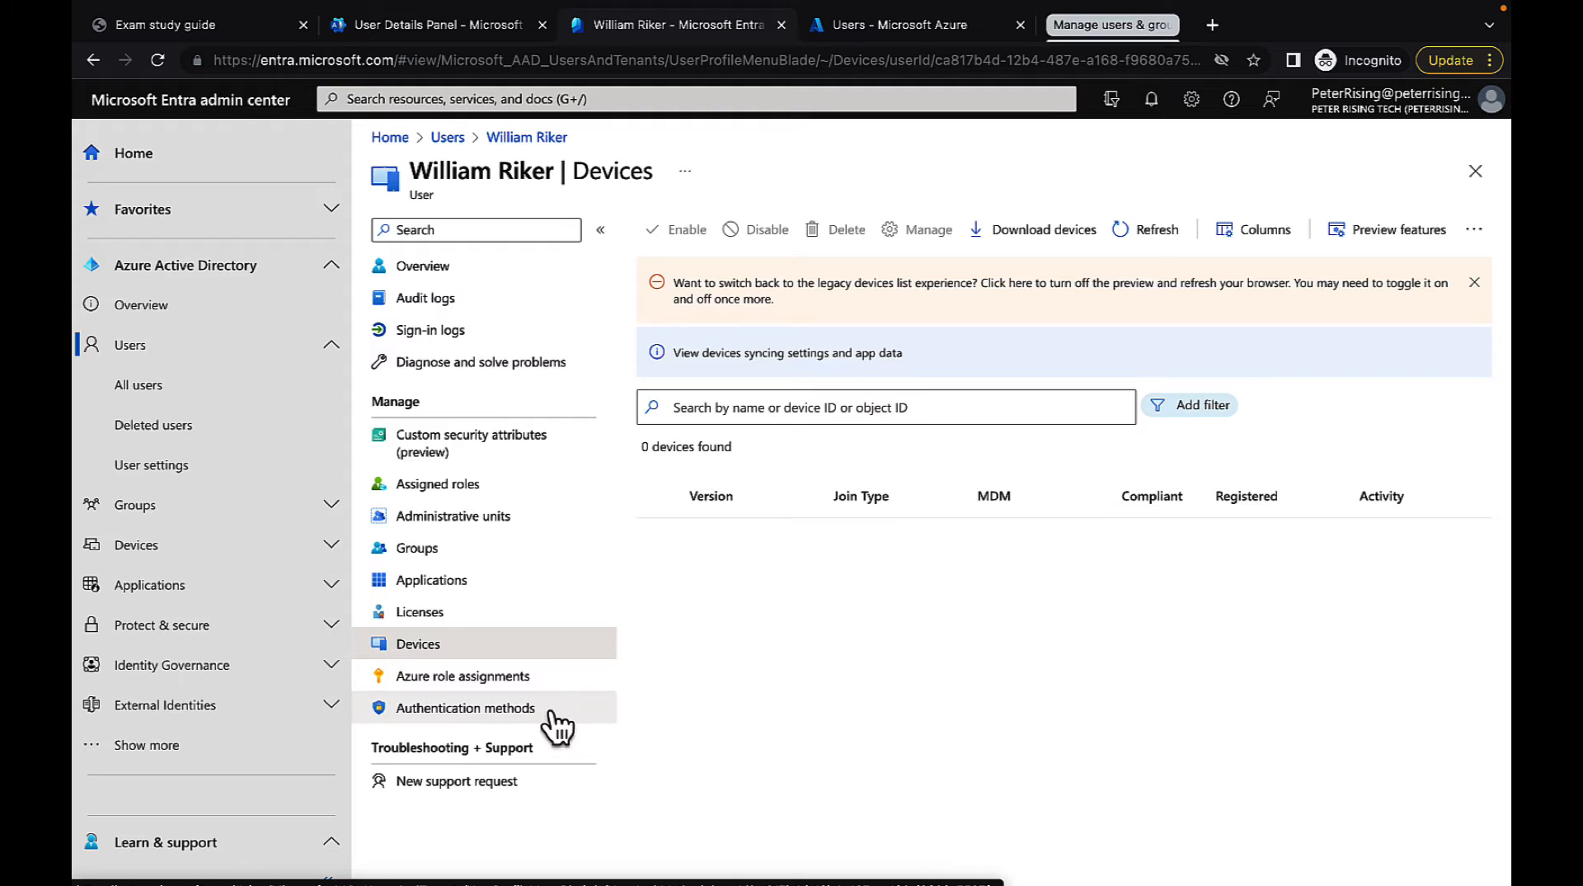
Check the new user's Azure role assignments, including the available subscriptions, and their authentication methods
click(466, 676)
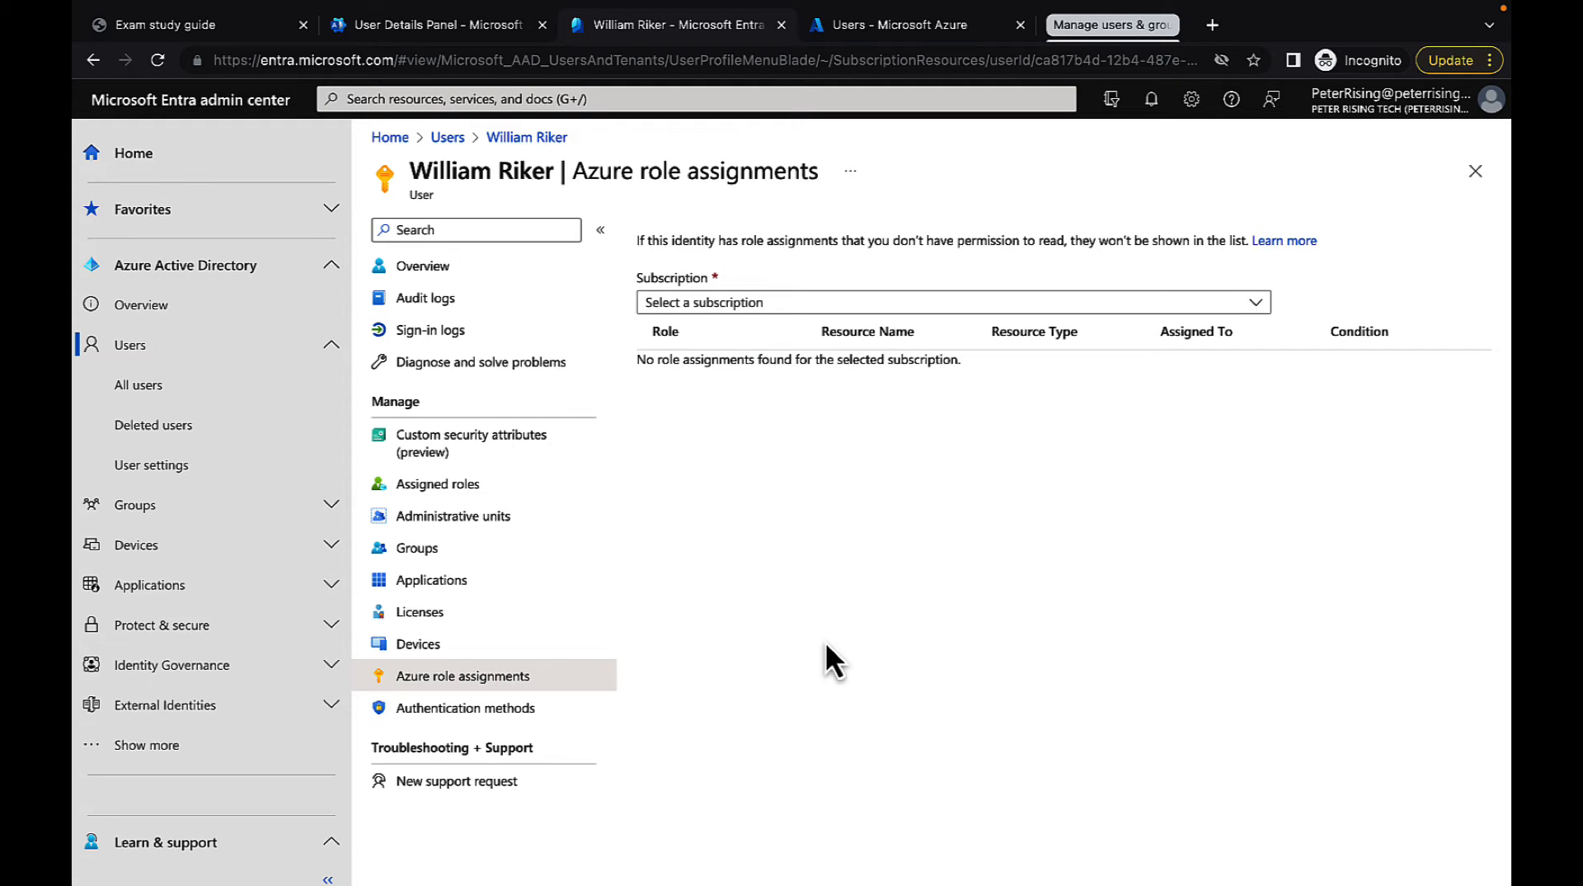
click(1257, 303)
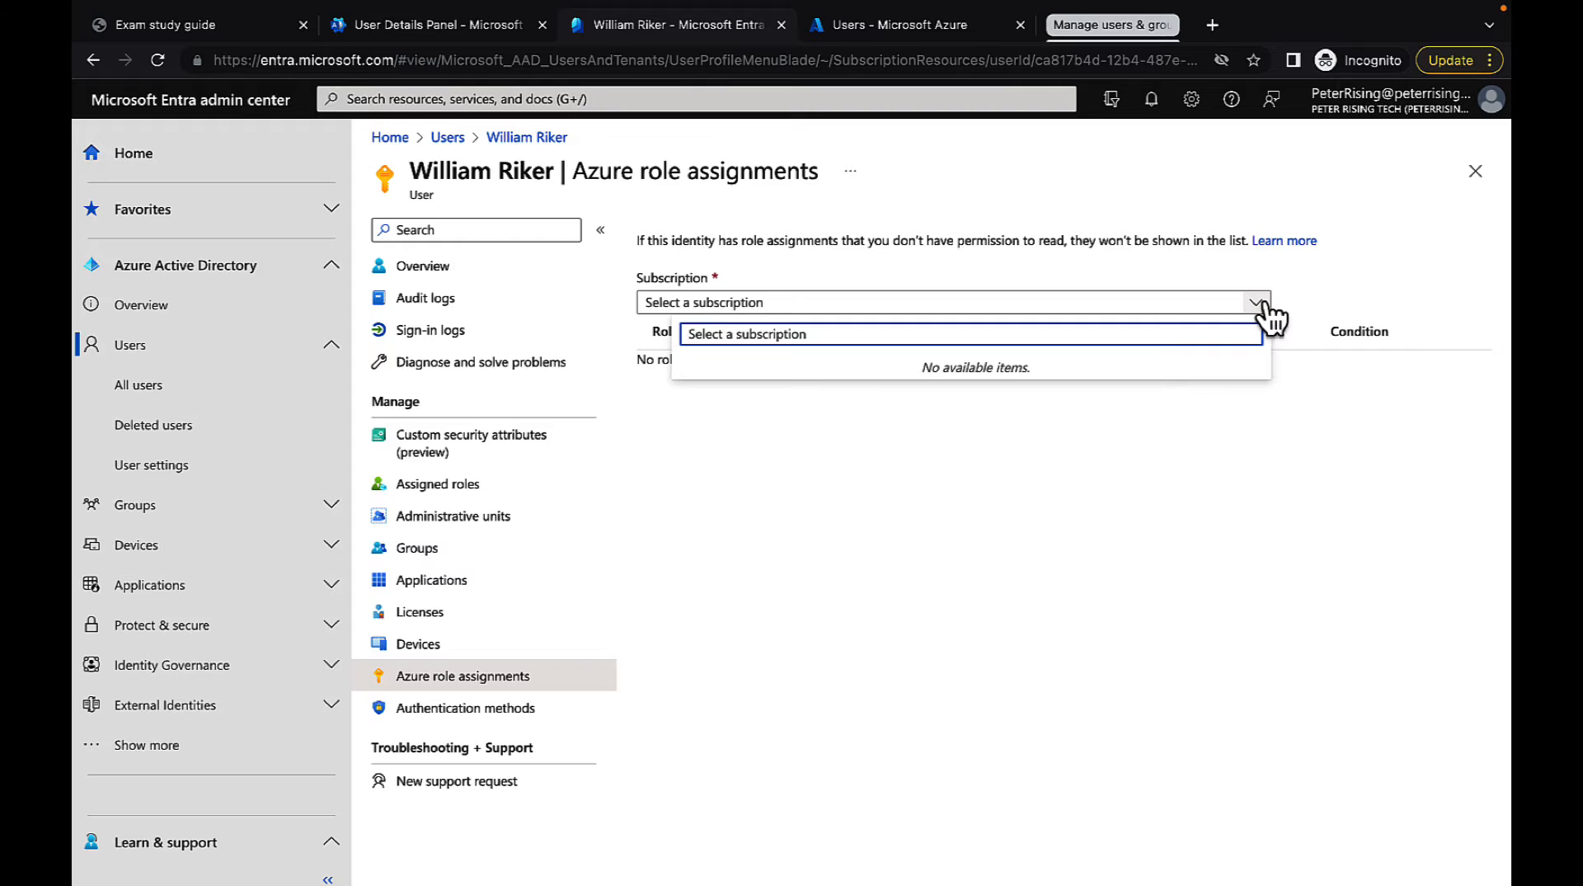
click(1257, 559)
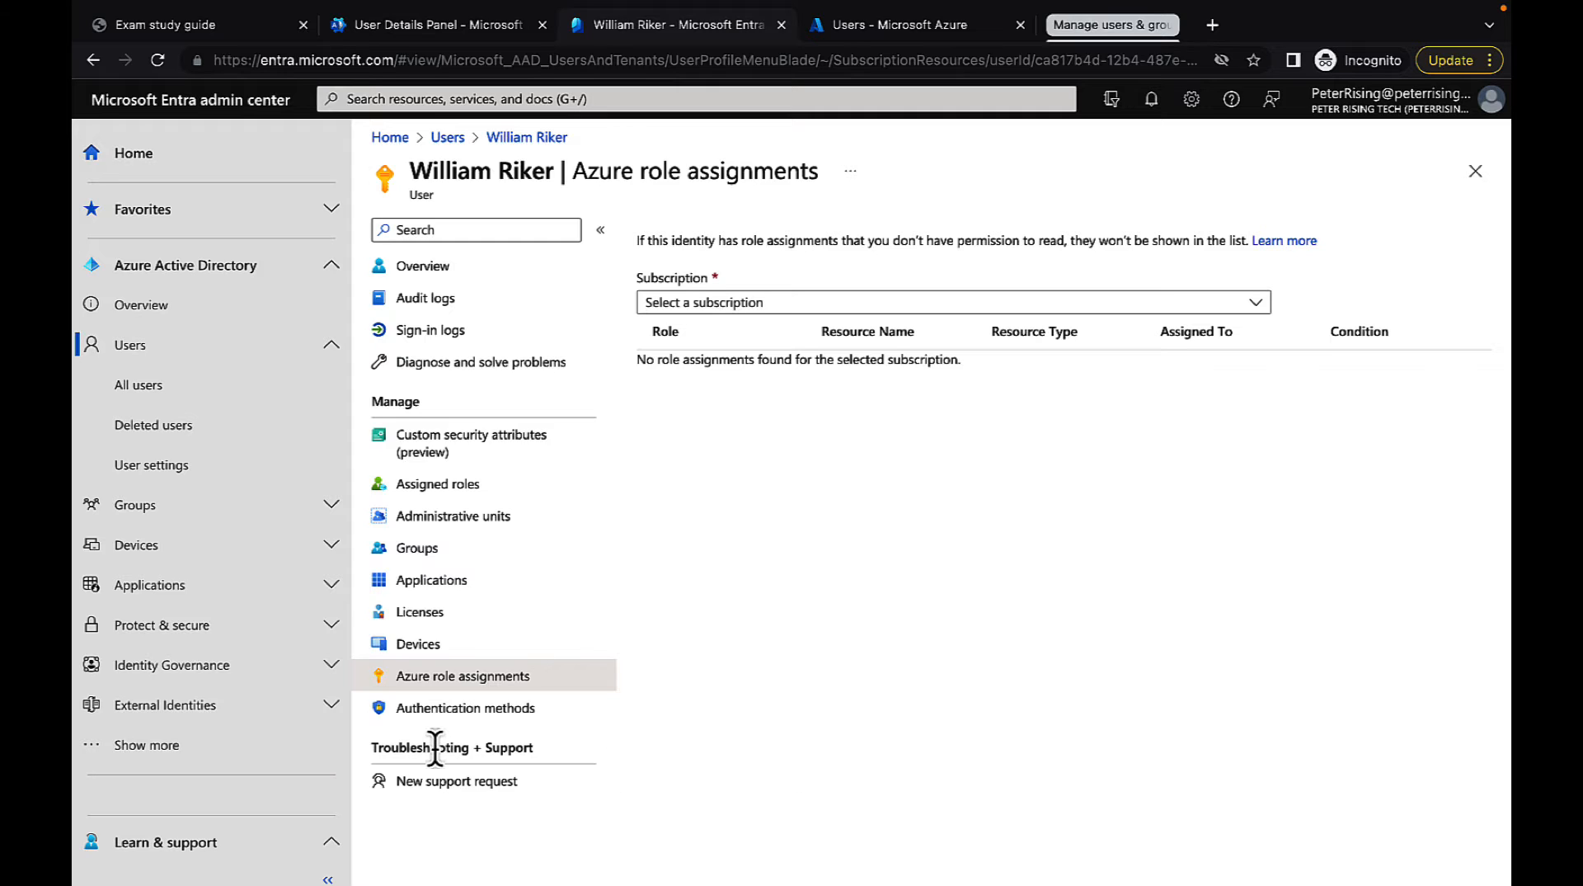
click(405, 710)
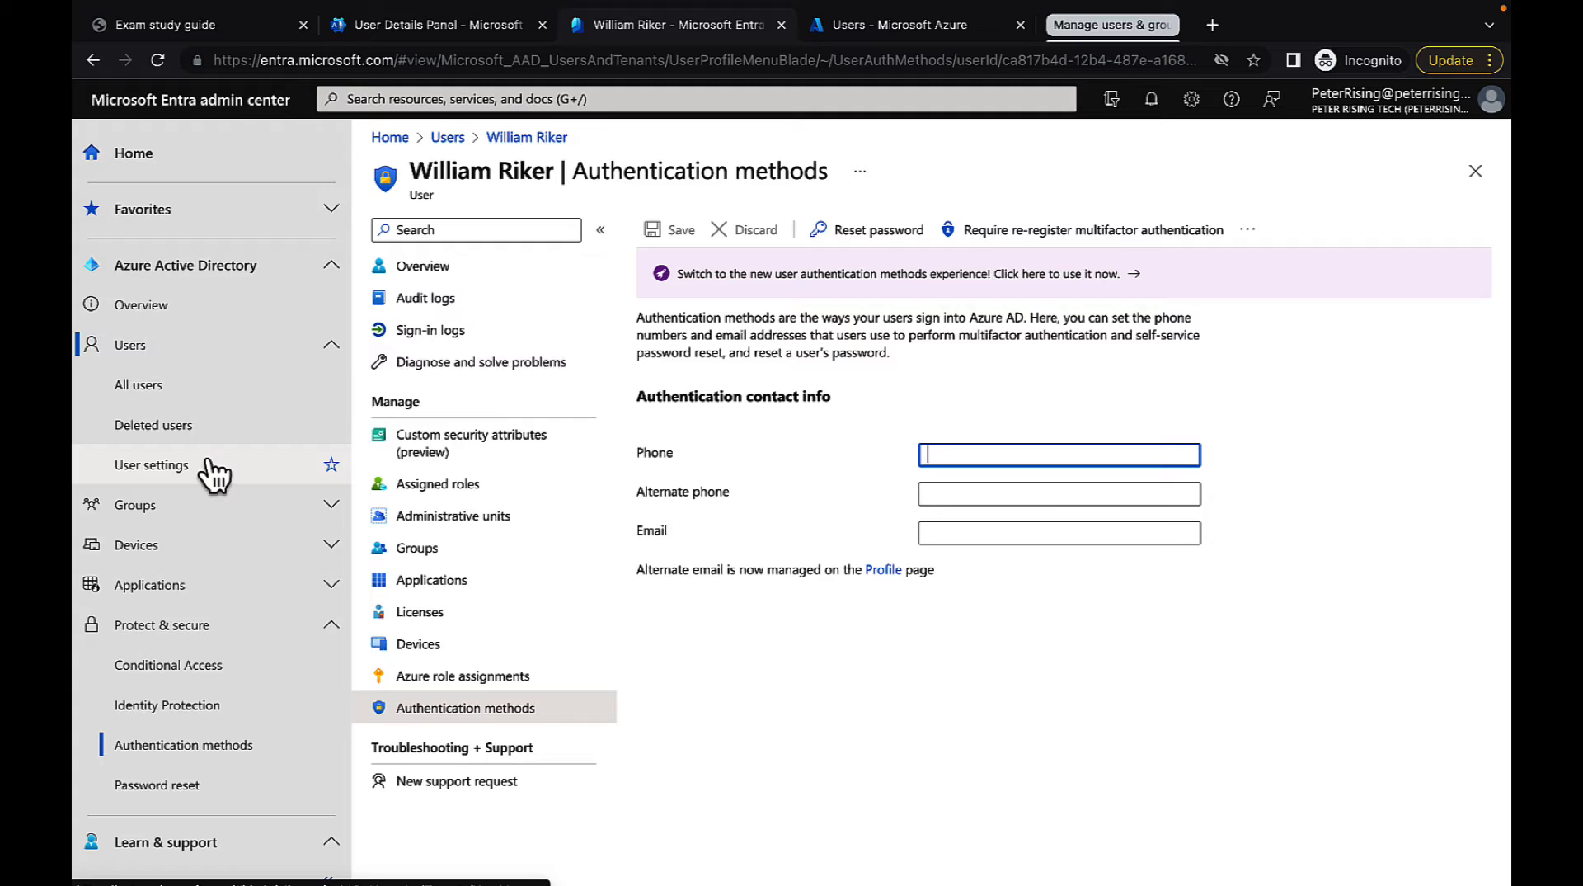
Open the tenant-wide user settings and examine how end users launch and view their enterprise applications
click(192, 486)
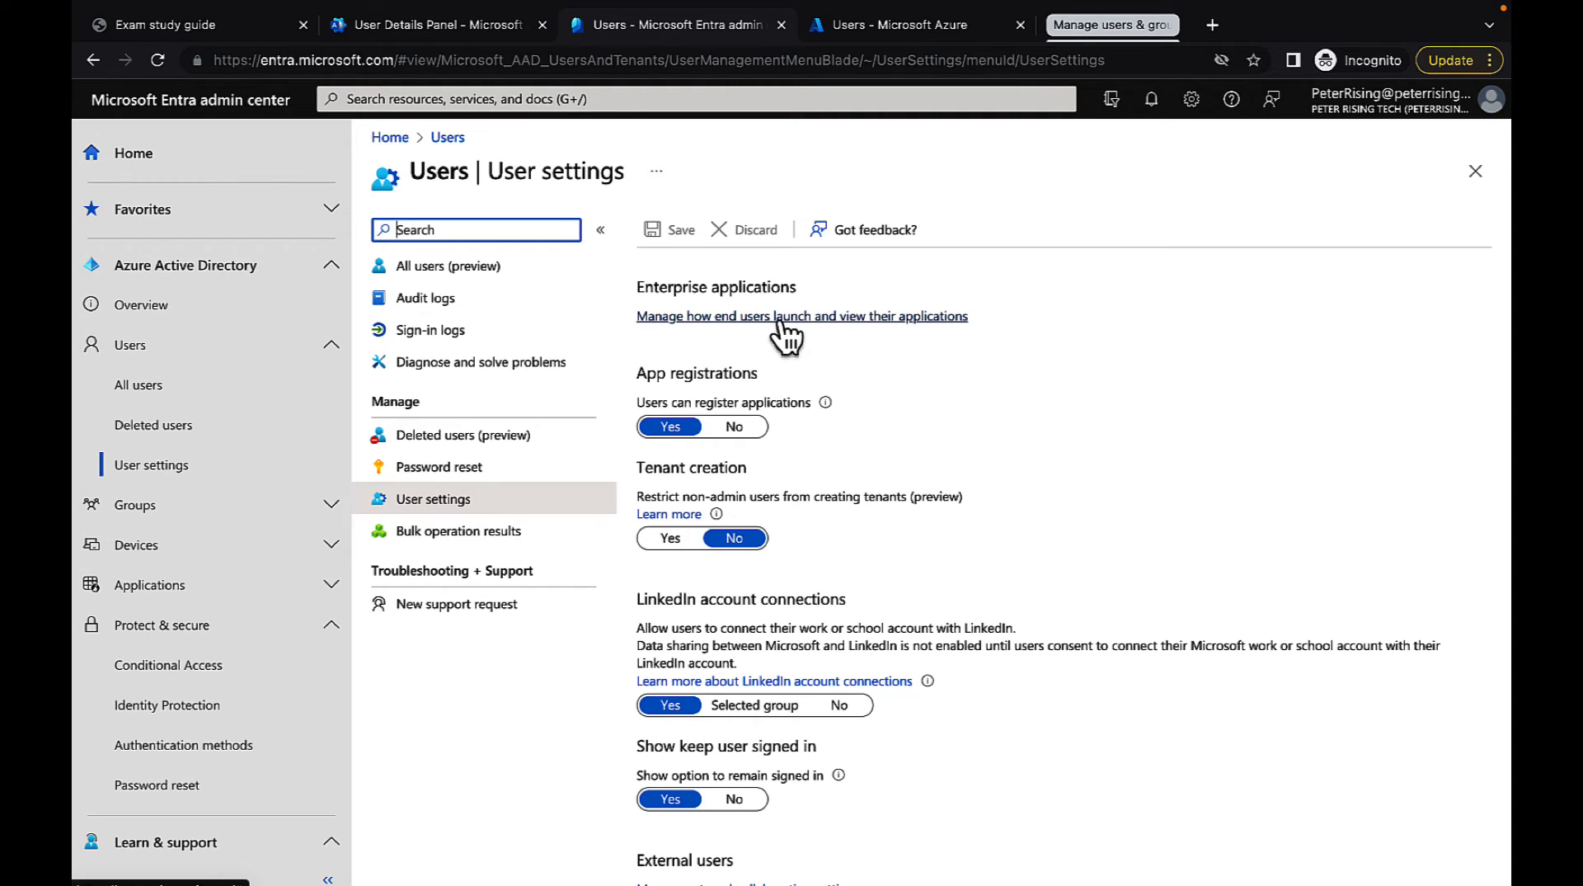
click(884, 317)
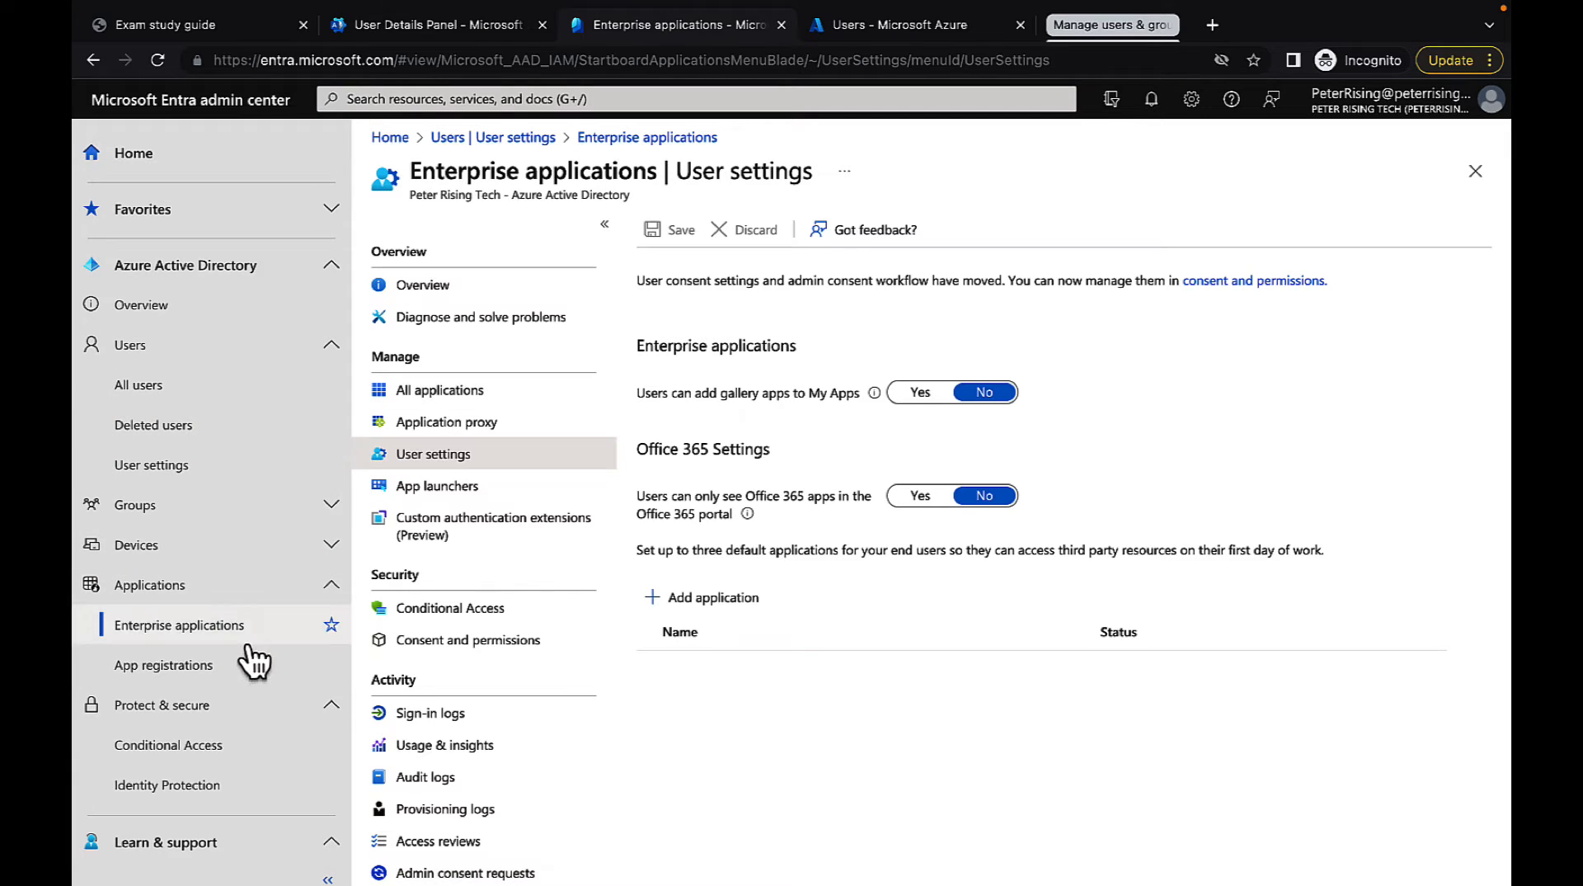
Return to the tenant's user settings and try setting user application registration to No and the non-admin tenant creation restriction to Yes
click(226, 477)
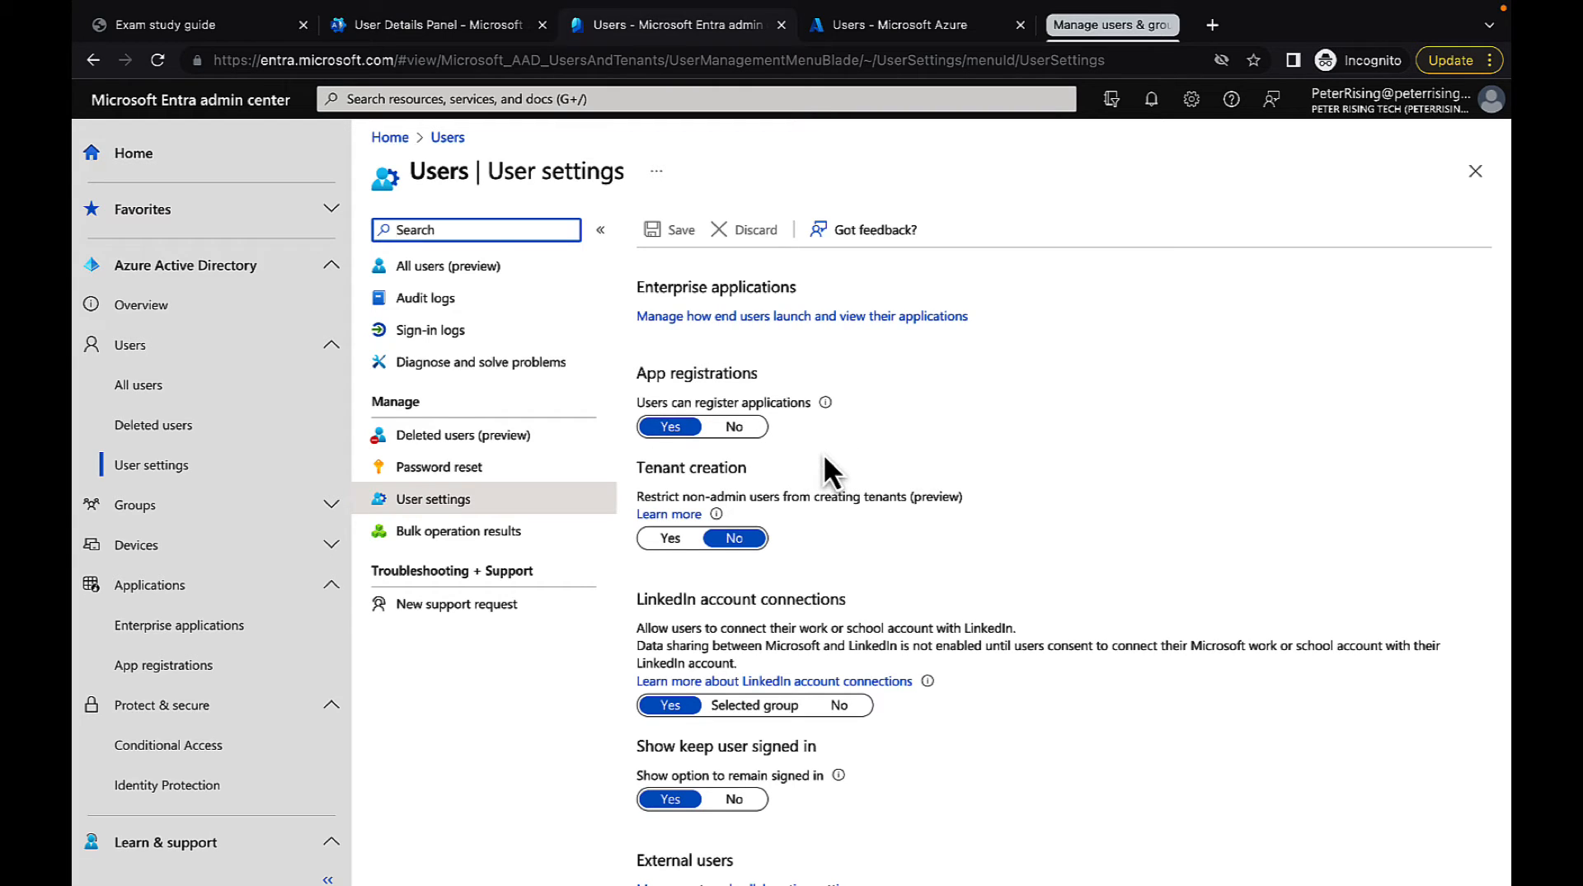
click(740, 424)
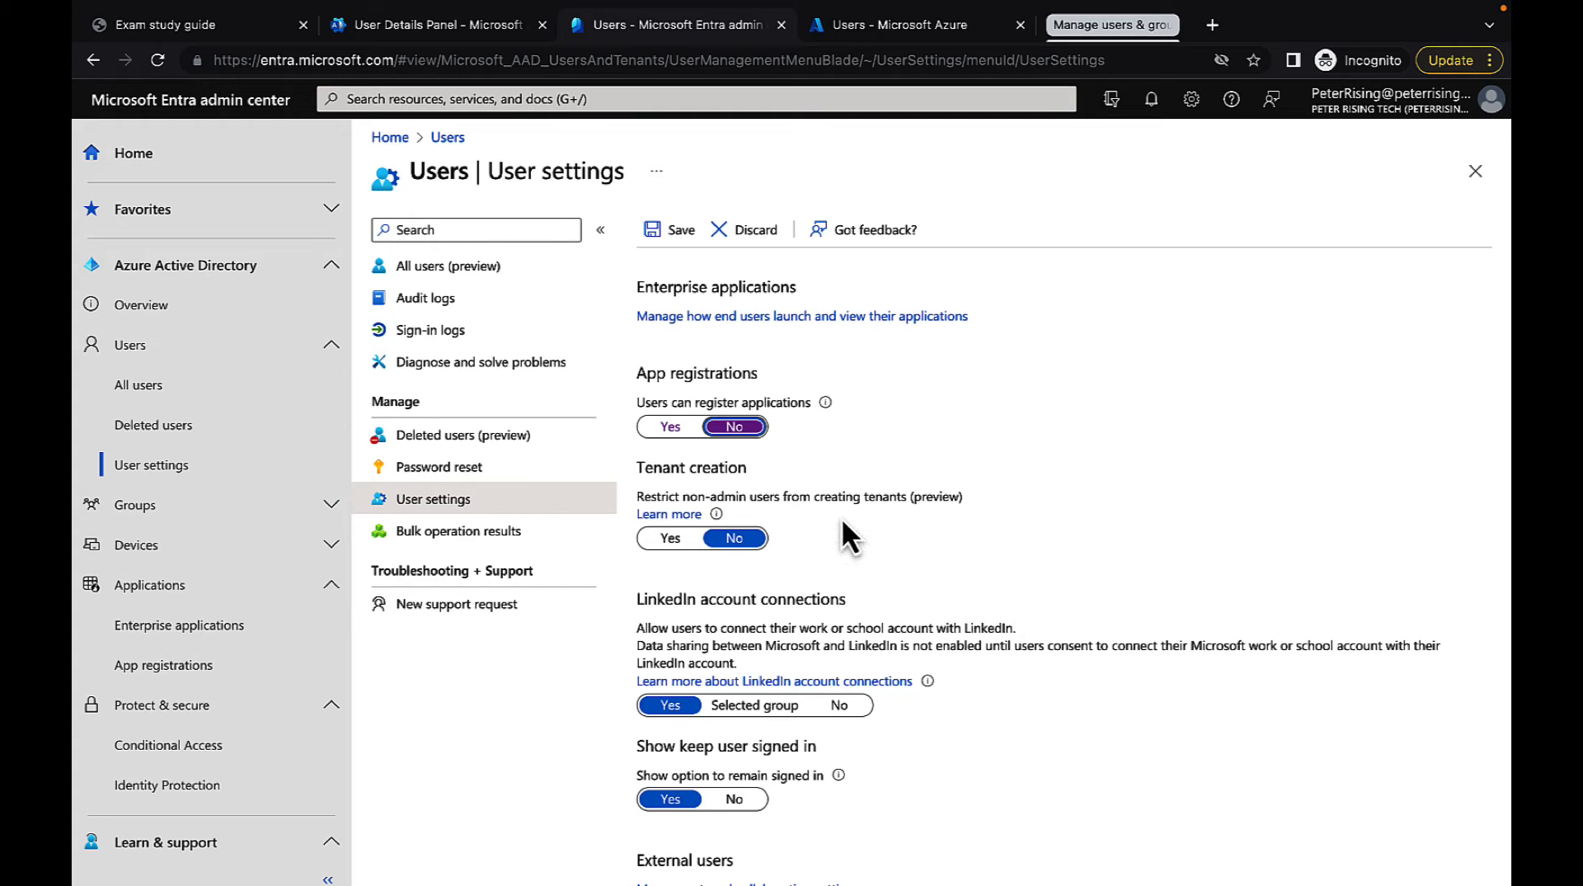
click(670, 541)
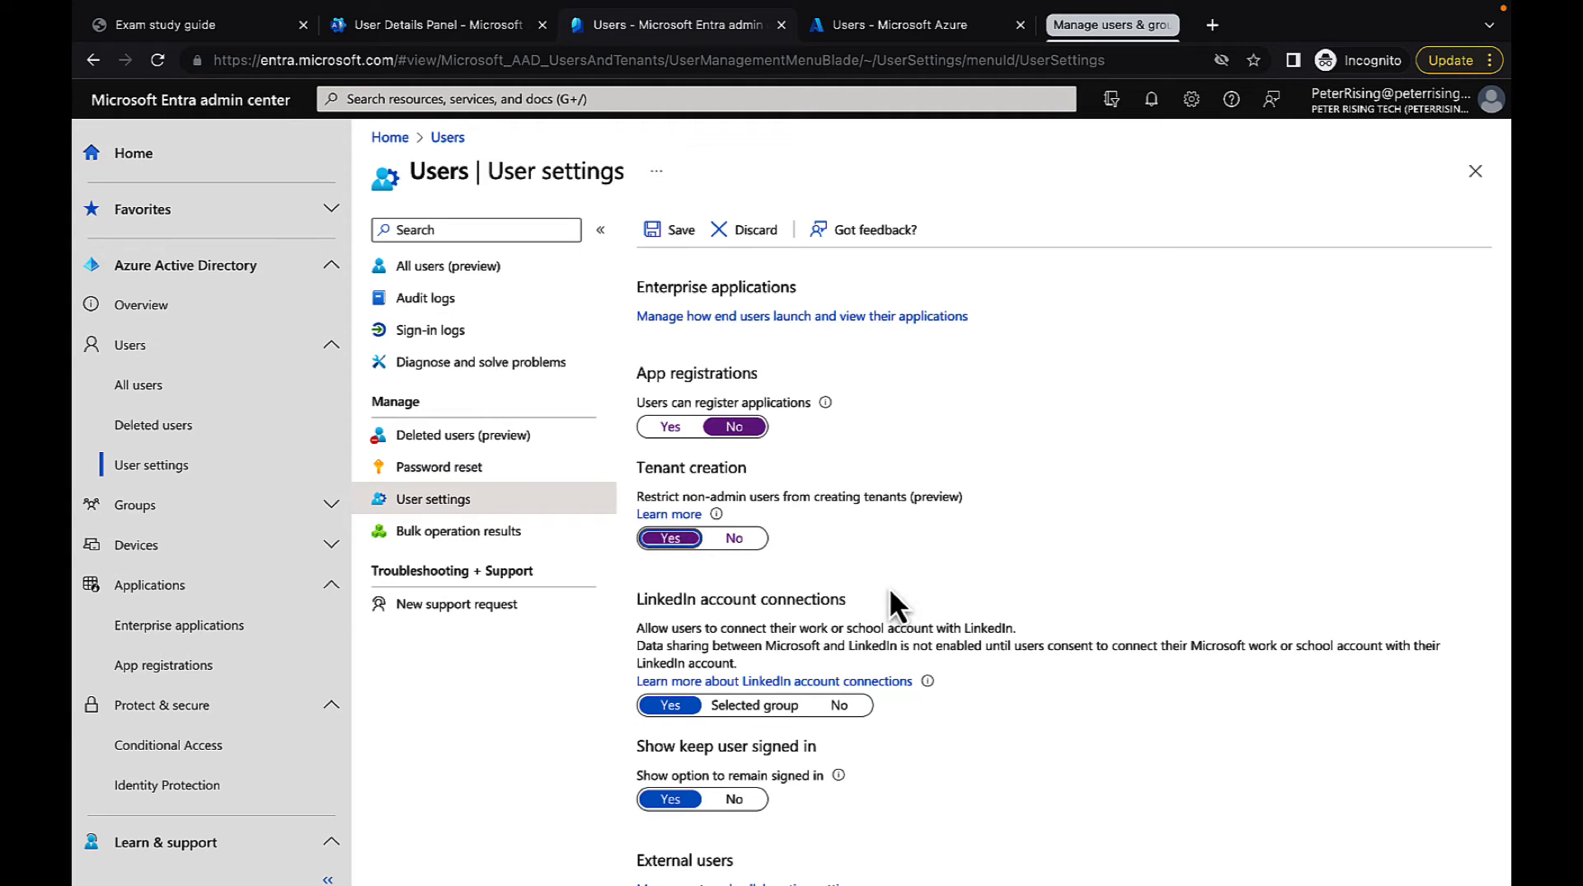
Examine the external collaboration settings for guest access, guest invitations, external user leave and collaboration restrictions
scroll(908, 587, down, 2)
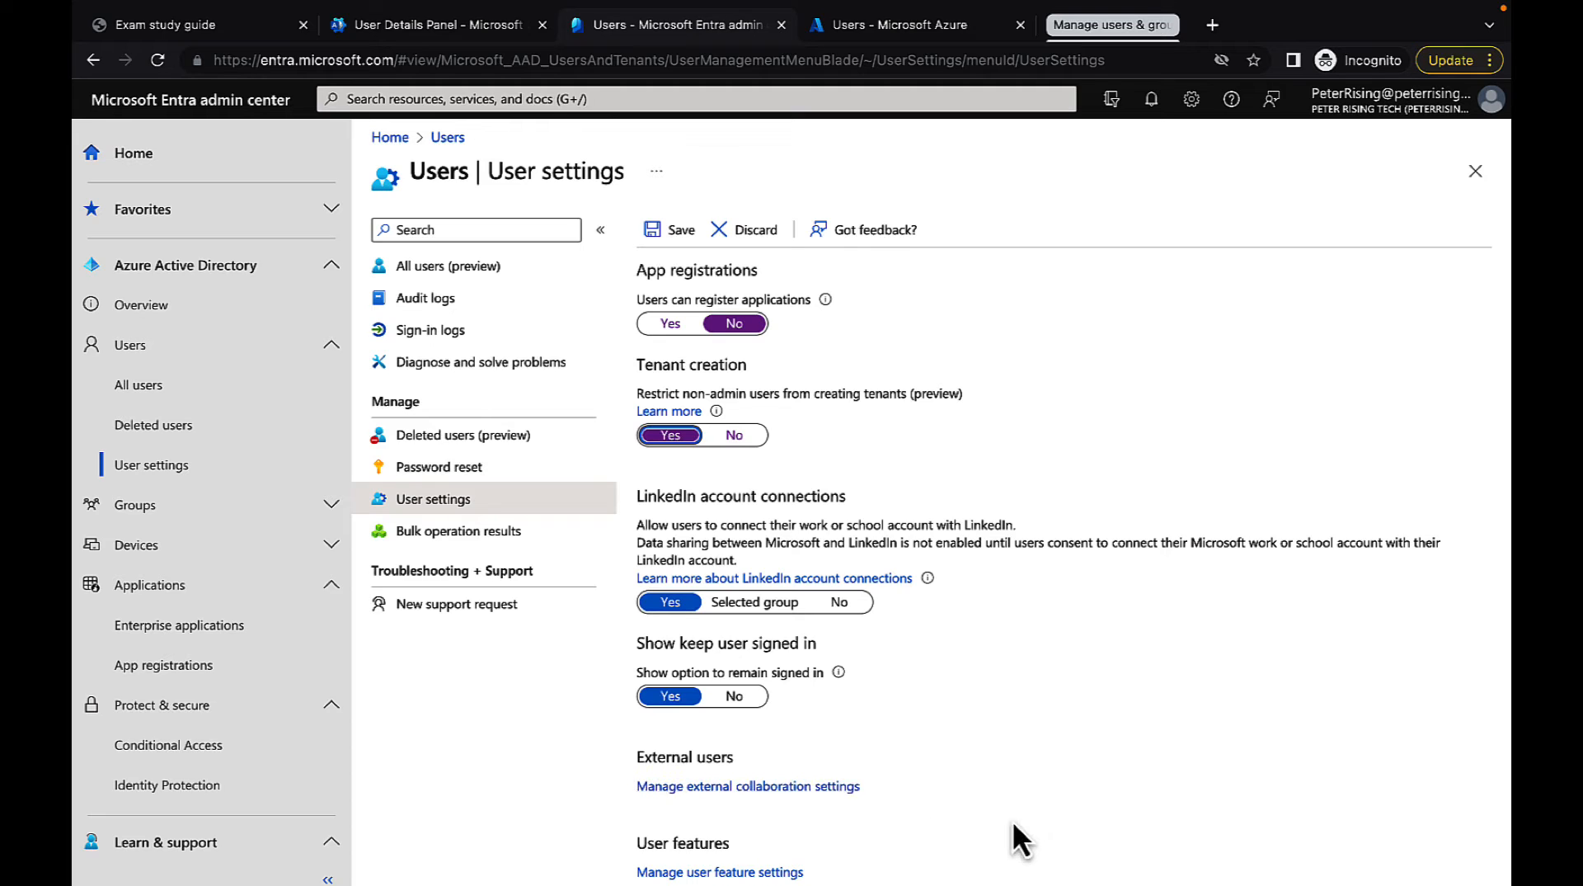
click(780, 787)
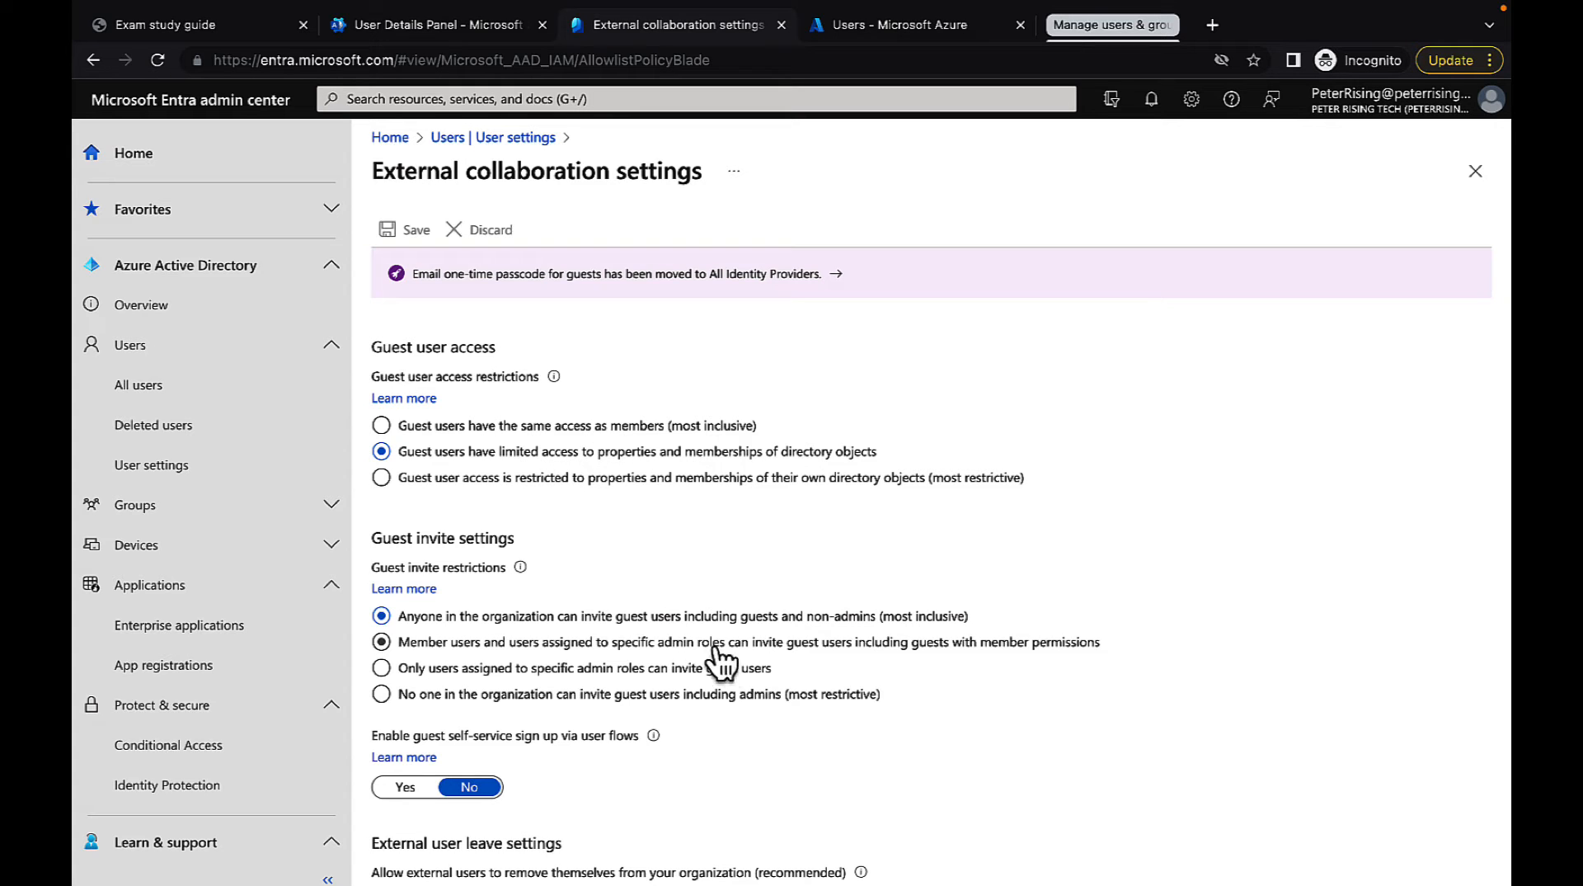
scroll(721, 652, down, 3)
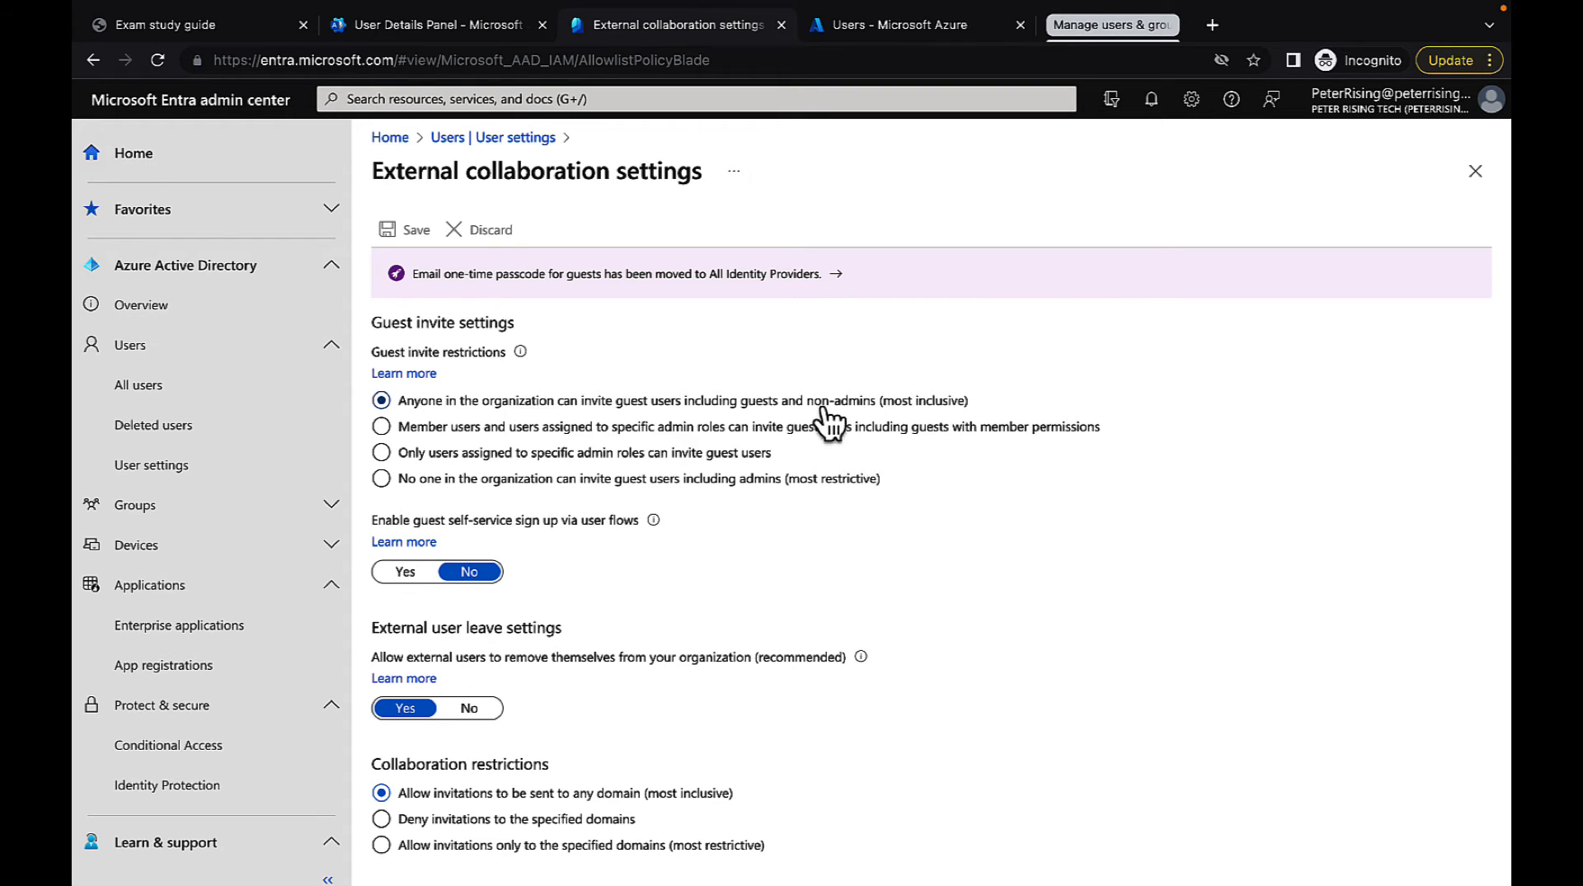
Switch to the Microsoft 365 admin center and view the organization's list of teams on the home page
click(425, 24)
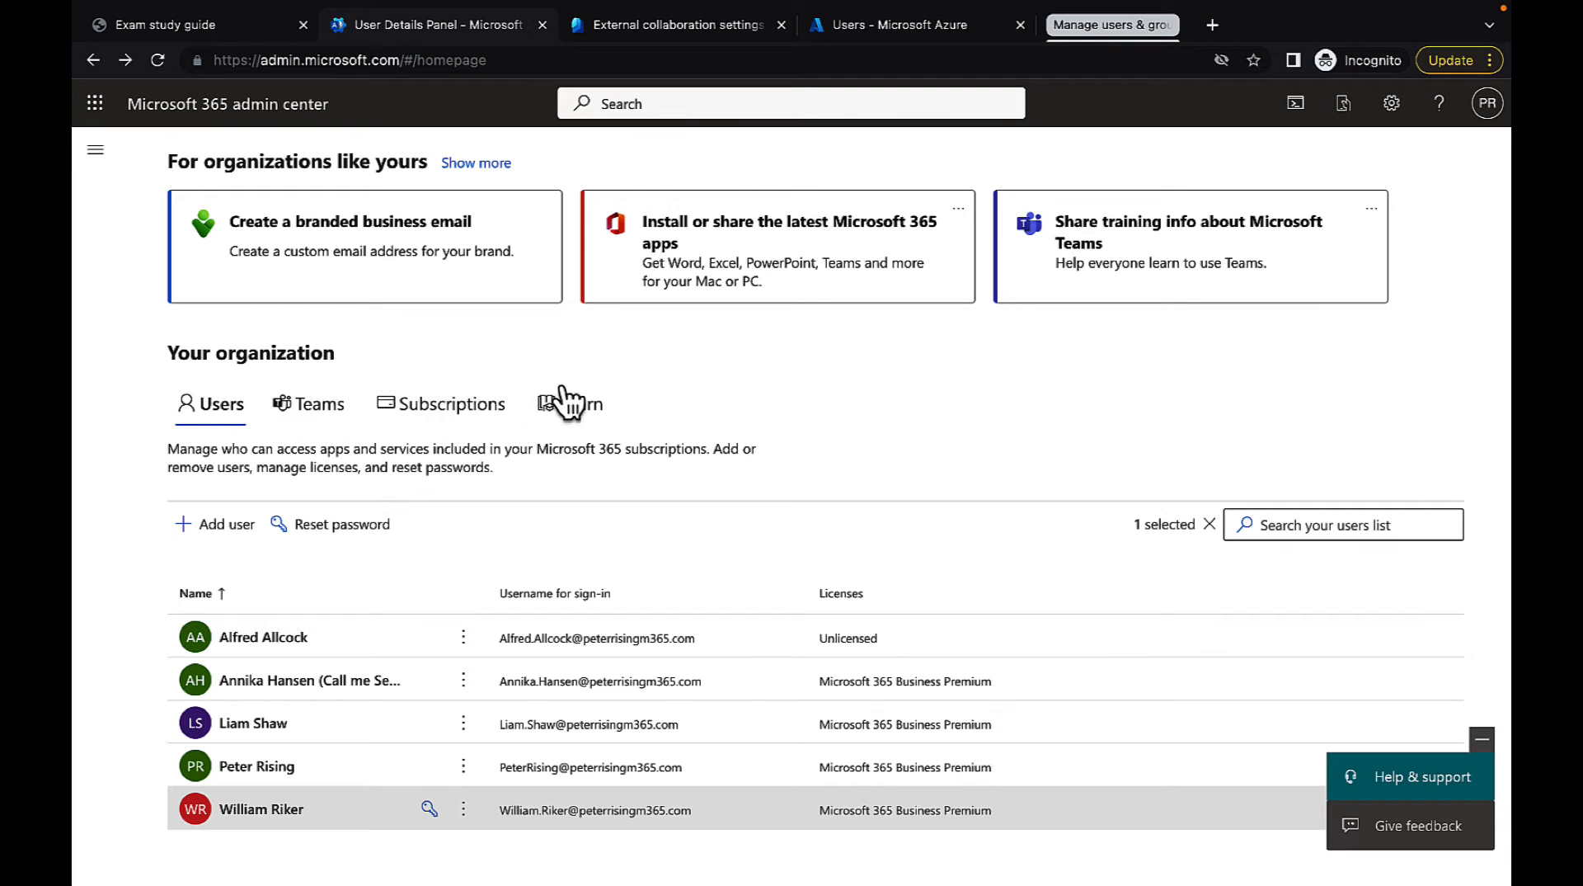
click(328, 405)
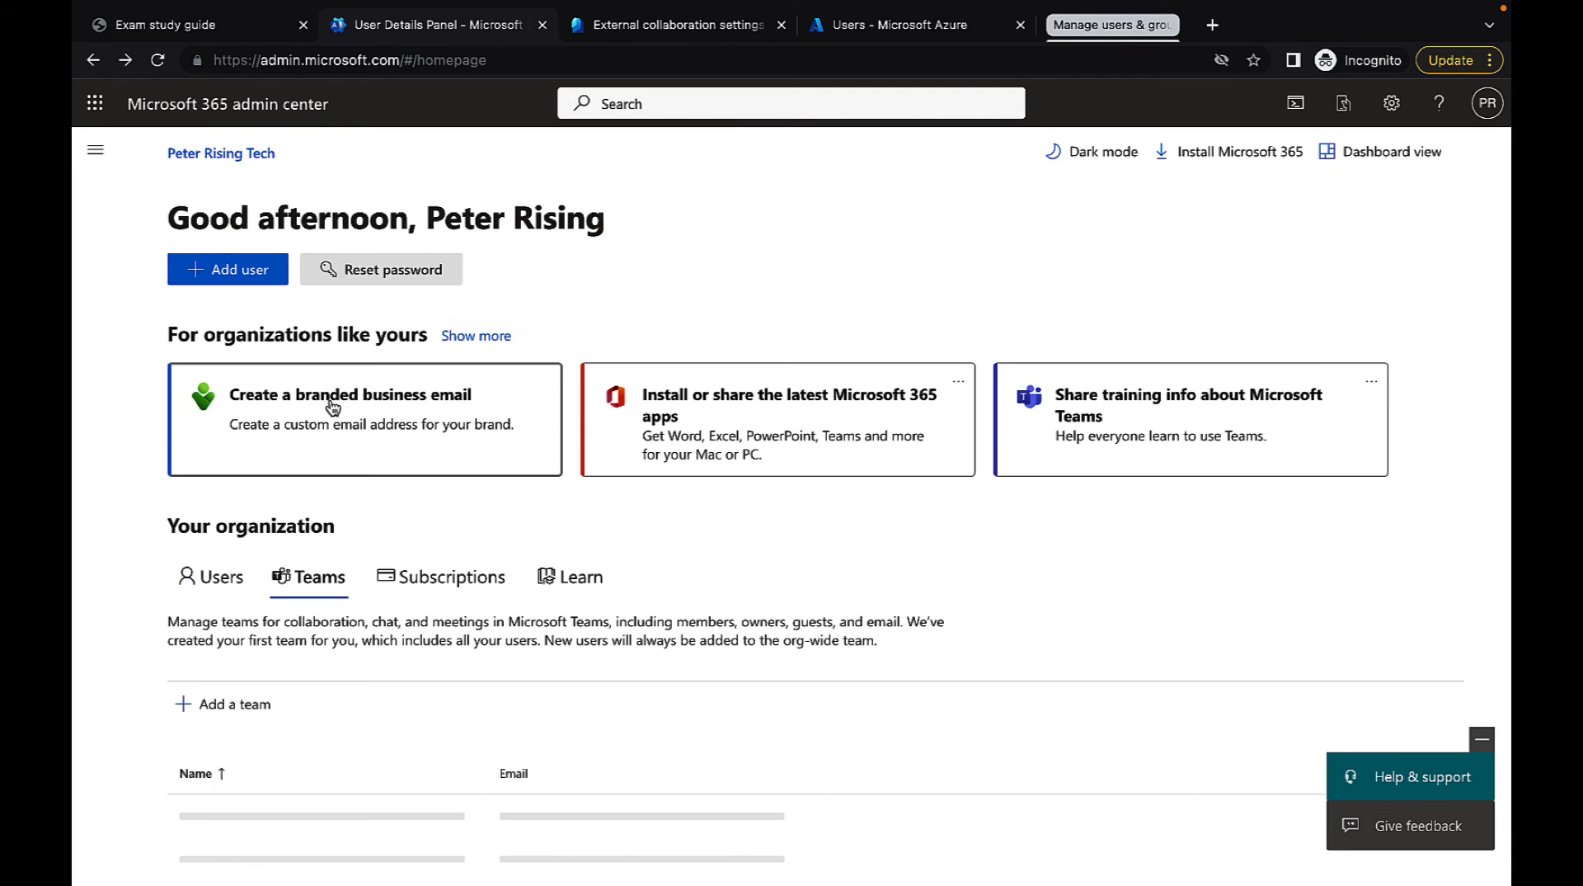
scroll(542, 596, down, 2)
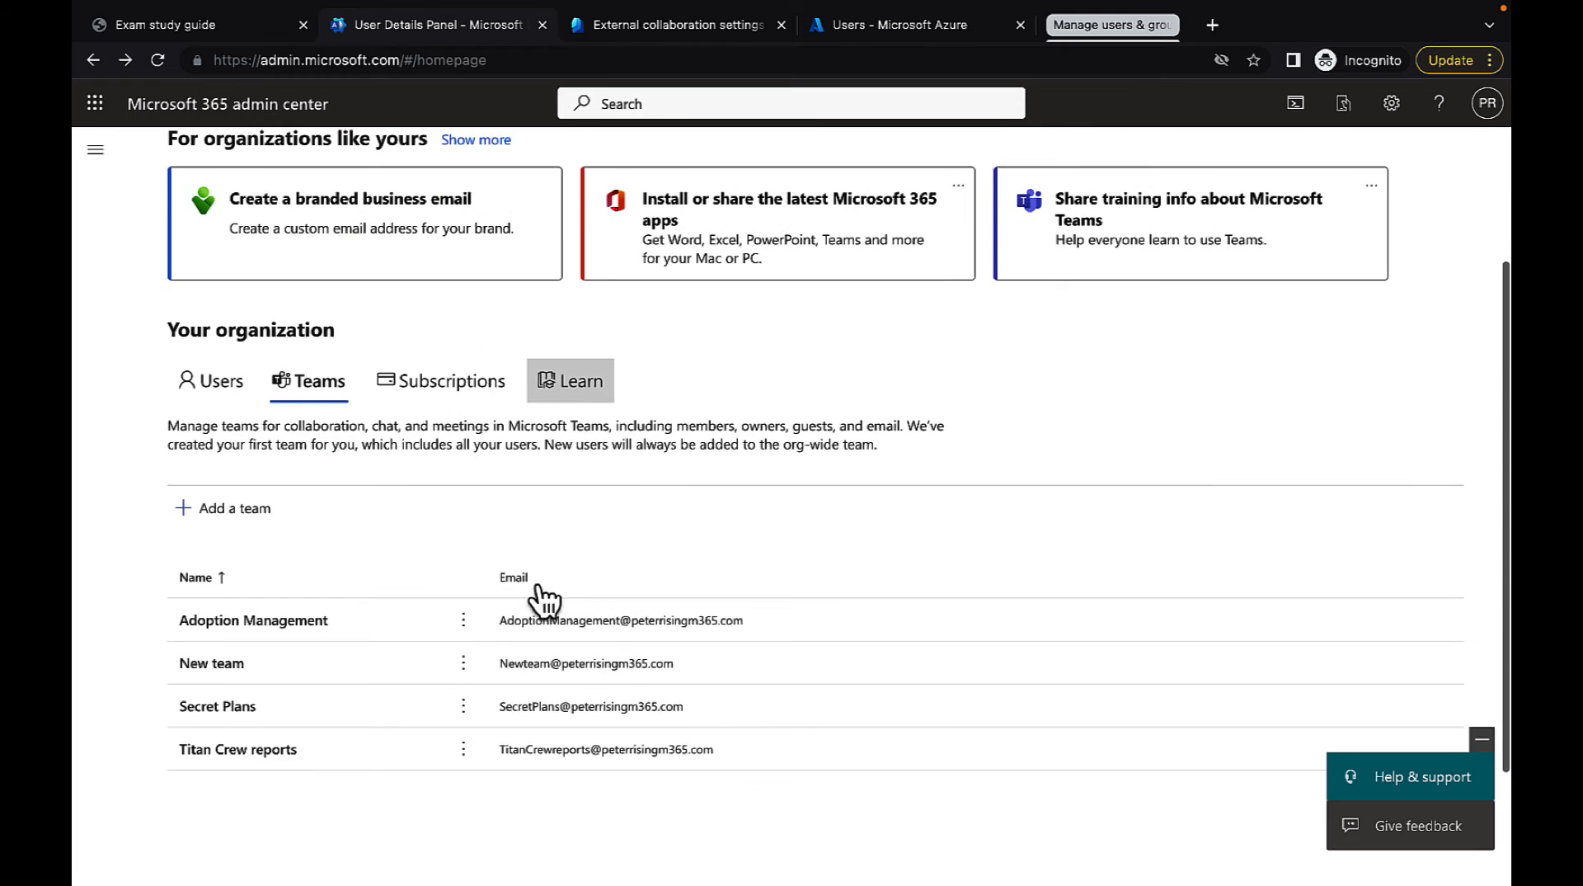
Open the Contacts page for people outside the organization
scroll(543, 595, up, 2)
click(95, 150)
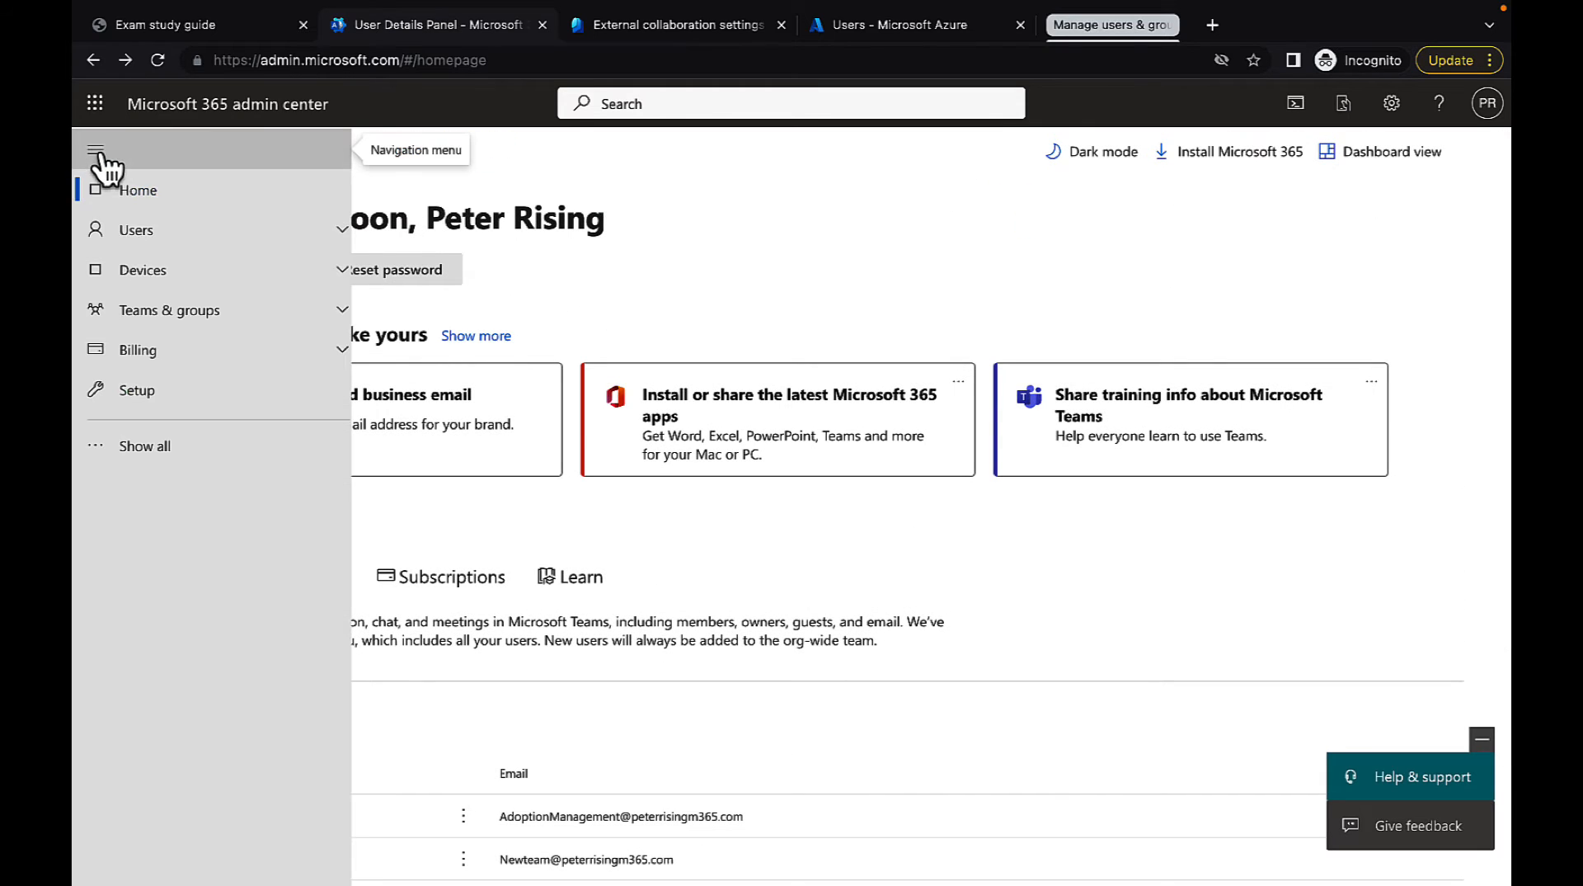
click(323, 242)
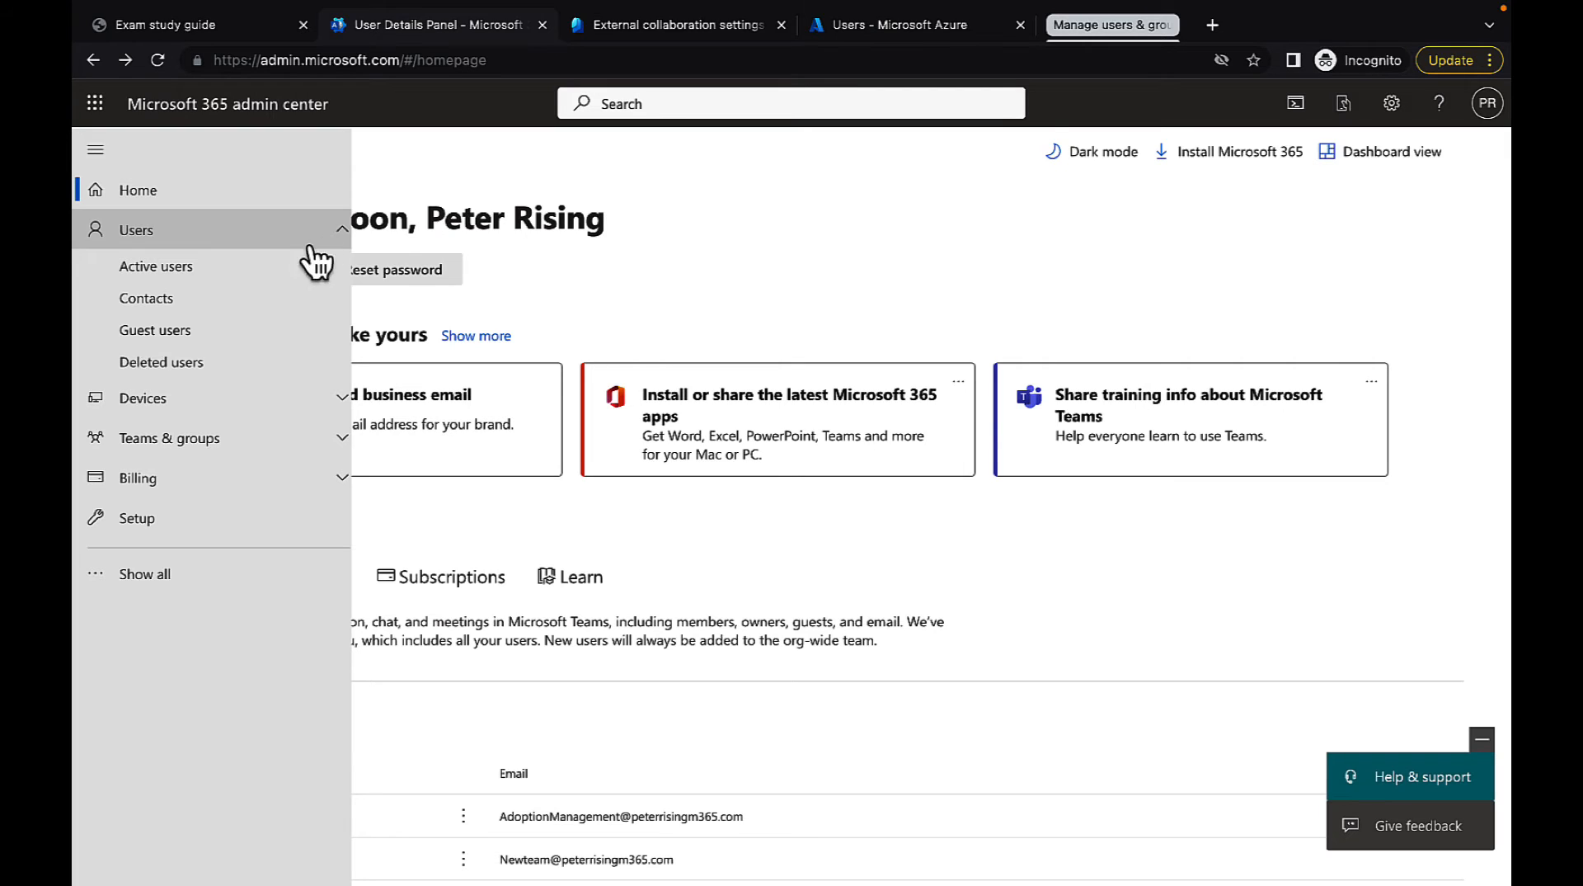
click(229, 306)
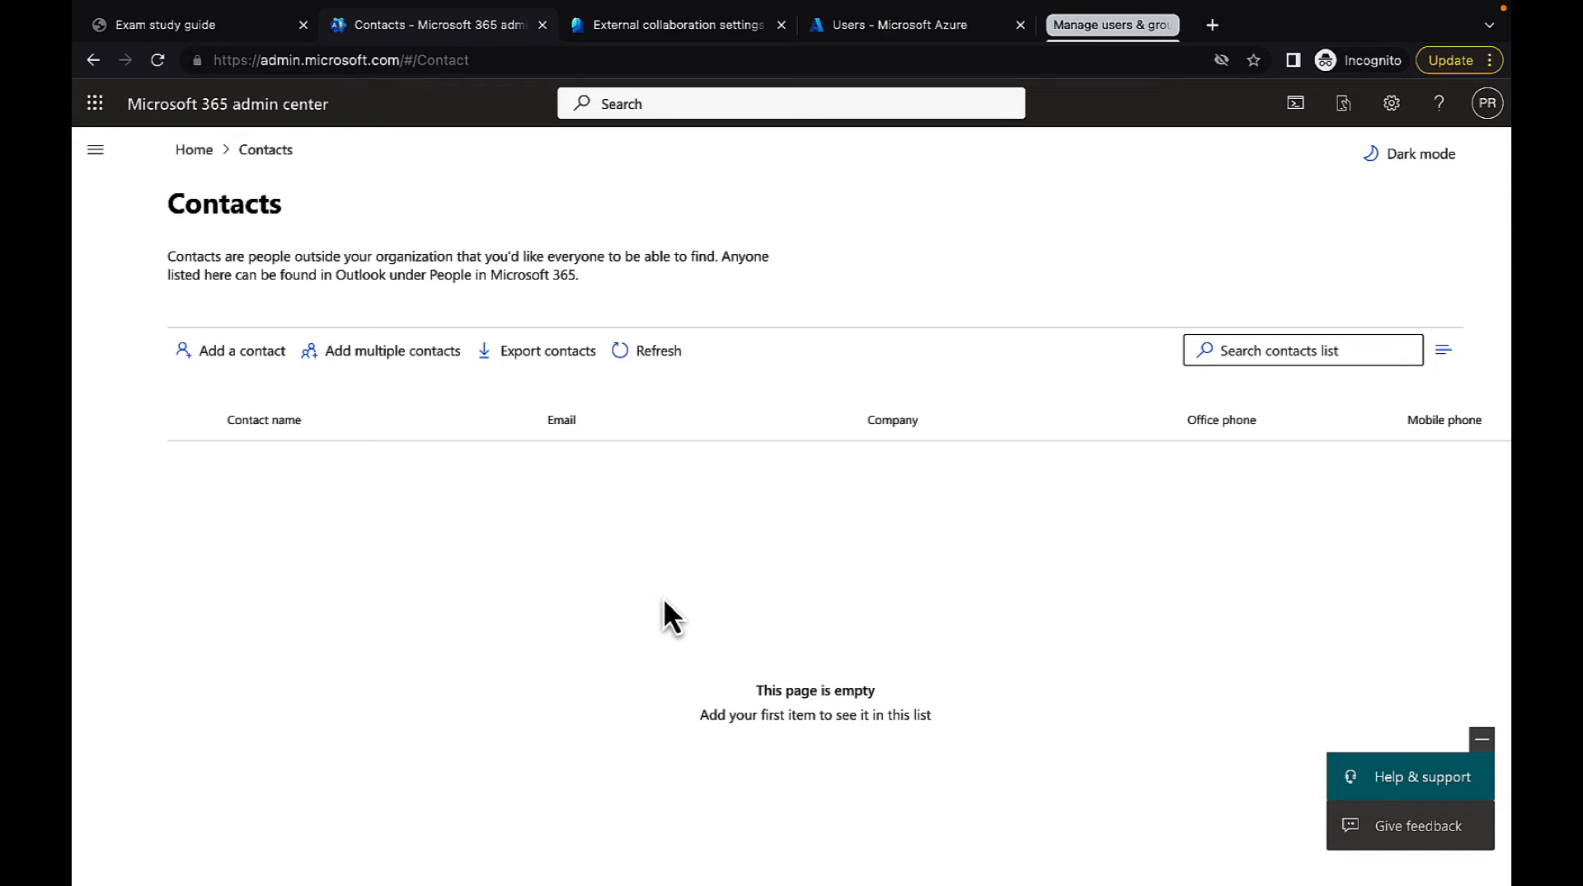
Start adding a new contact and examine the available fields, expanding the profile info and mail tip sections
click(257, 353)
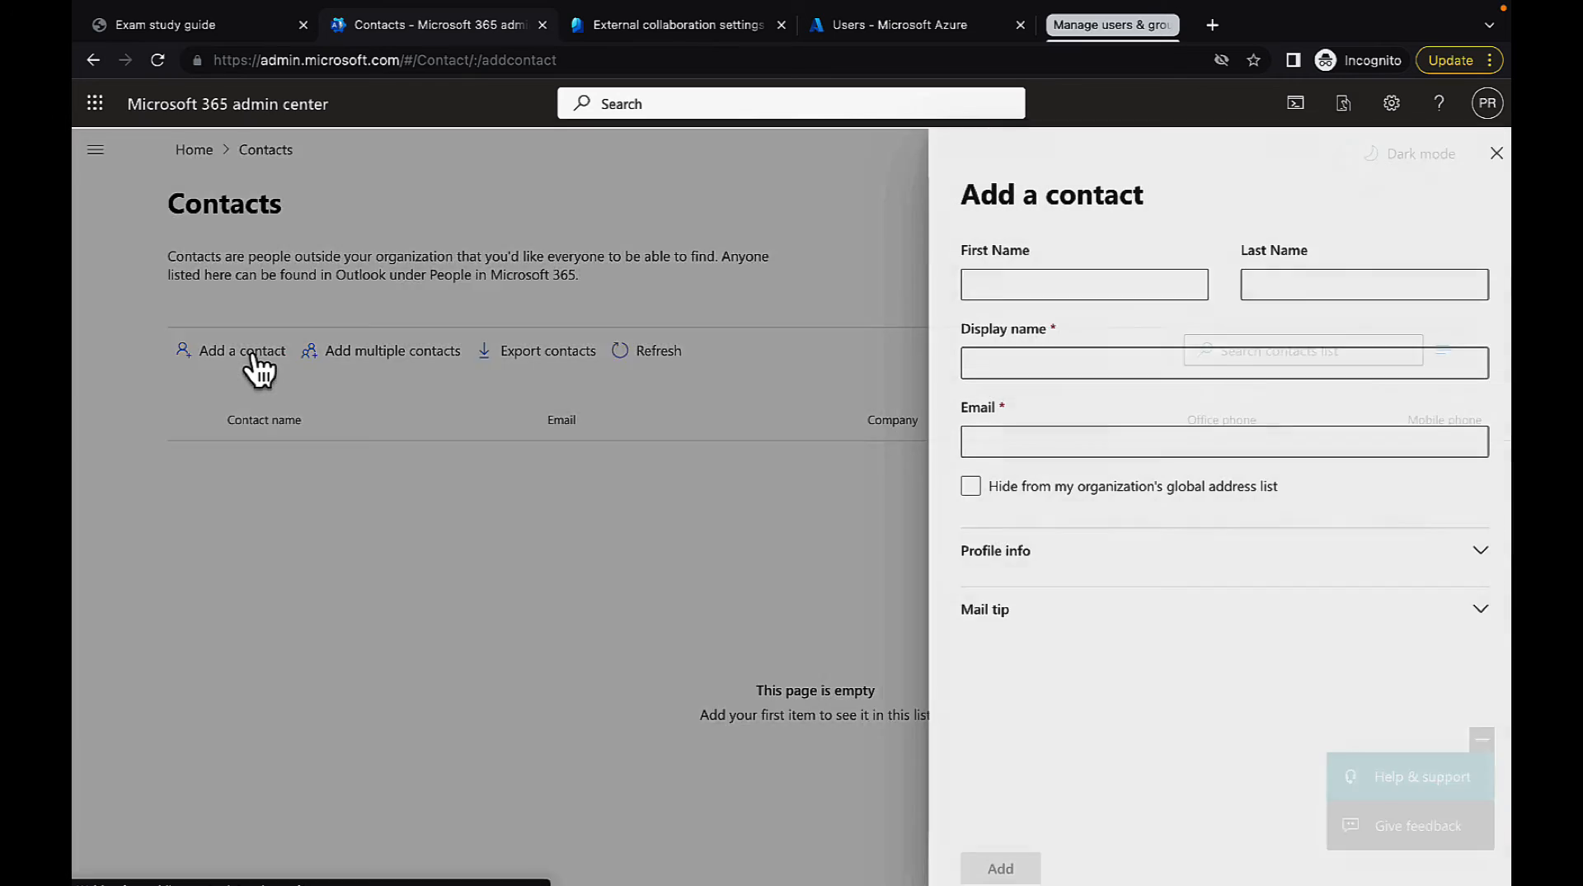
click(1004, 284)
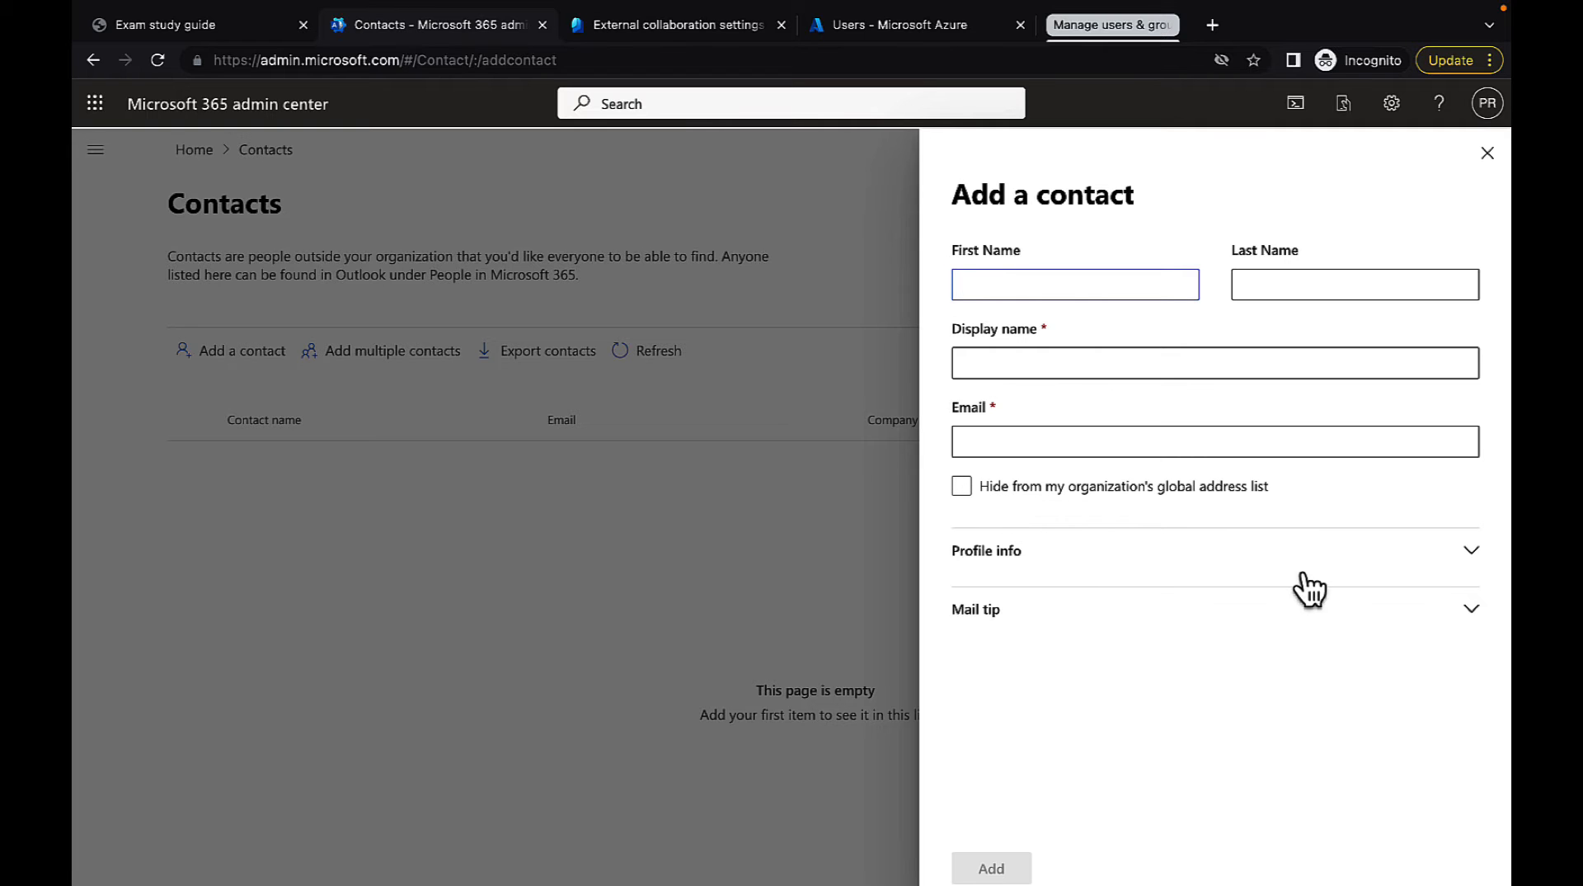
click(1471, 554)
scroll(1417, 567, down, 5)
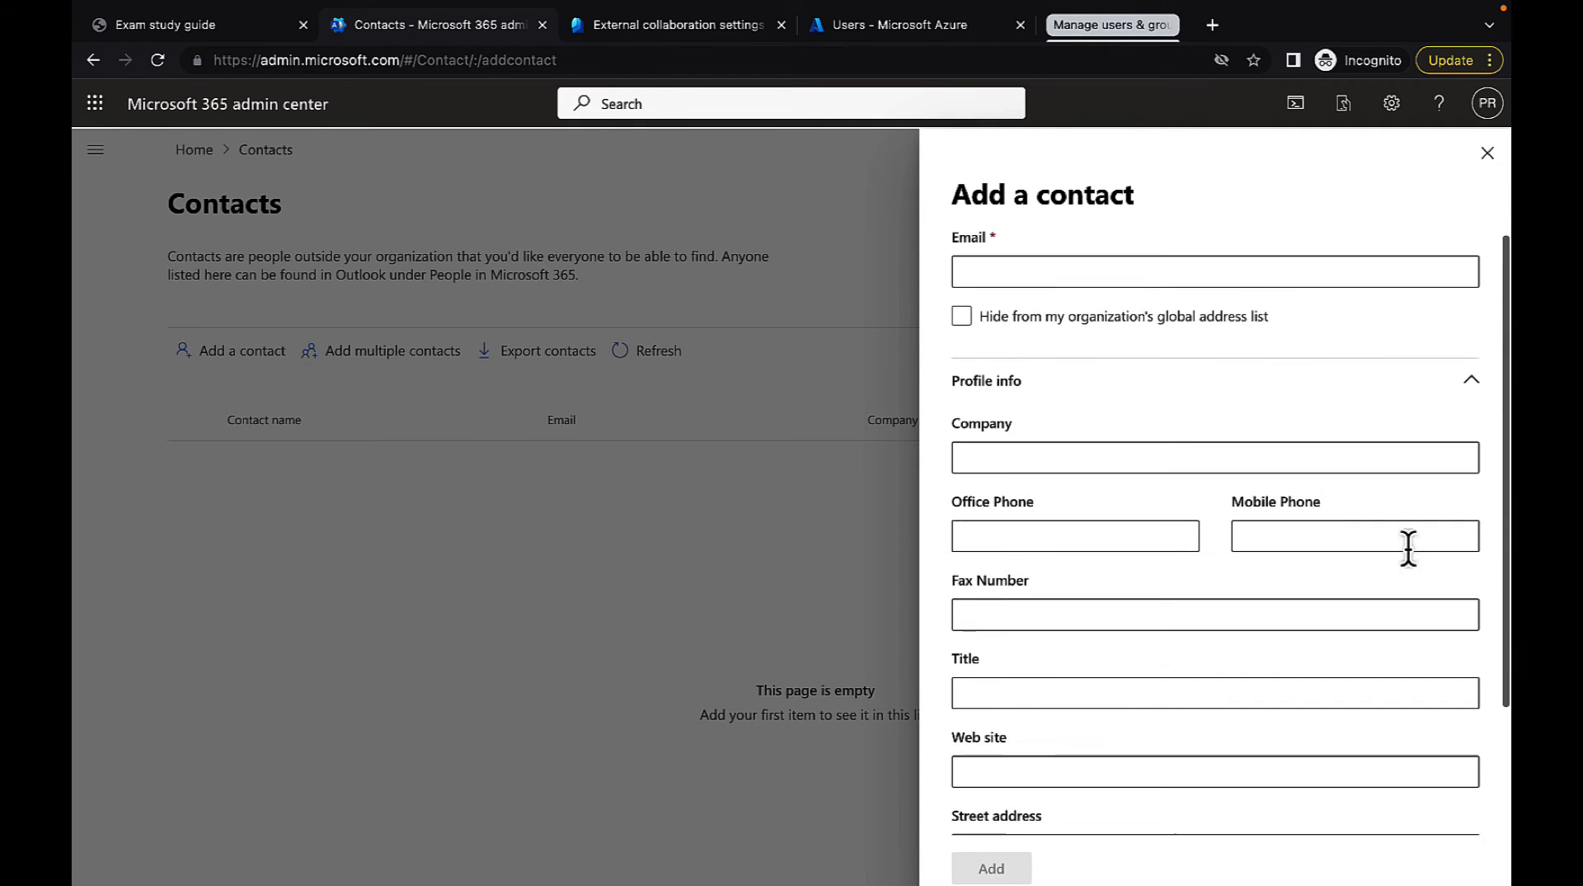
click(1471, 798)
scroll(1361, 696, down, 1)
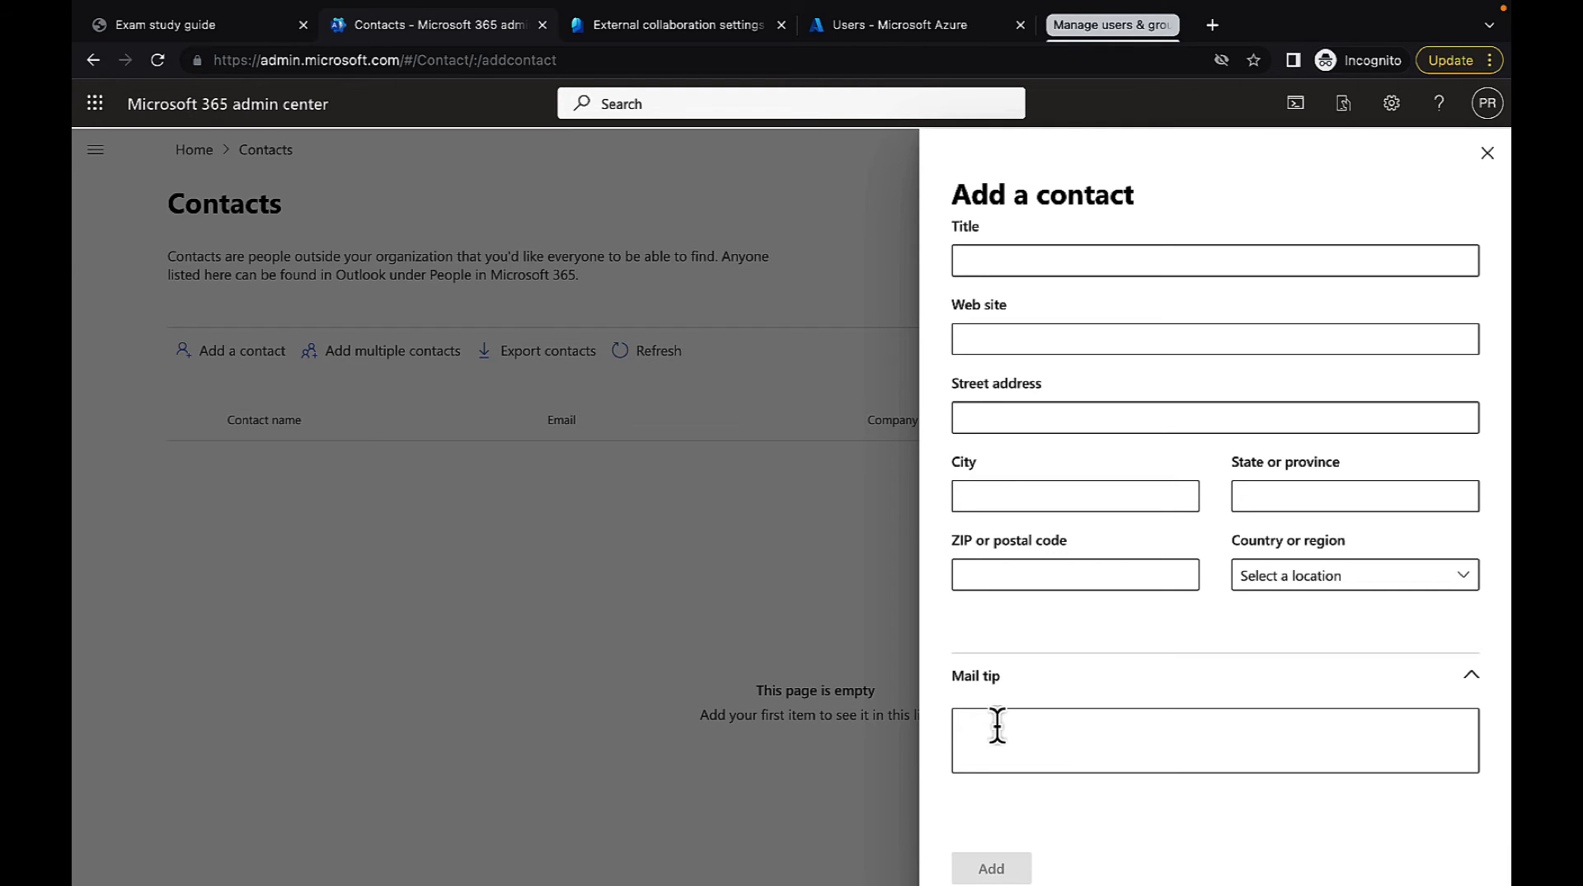
Close the new contact form and examine the CSV upload instructions for adding multiple contacts
click(1490, 157)
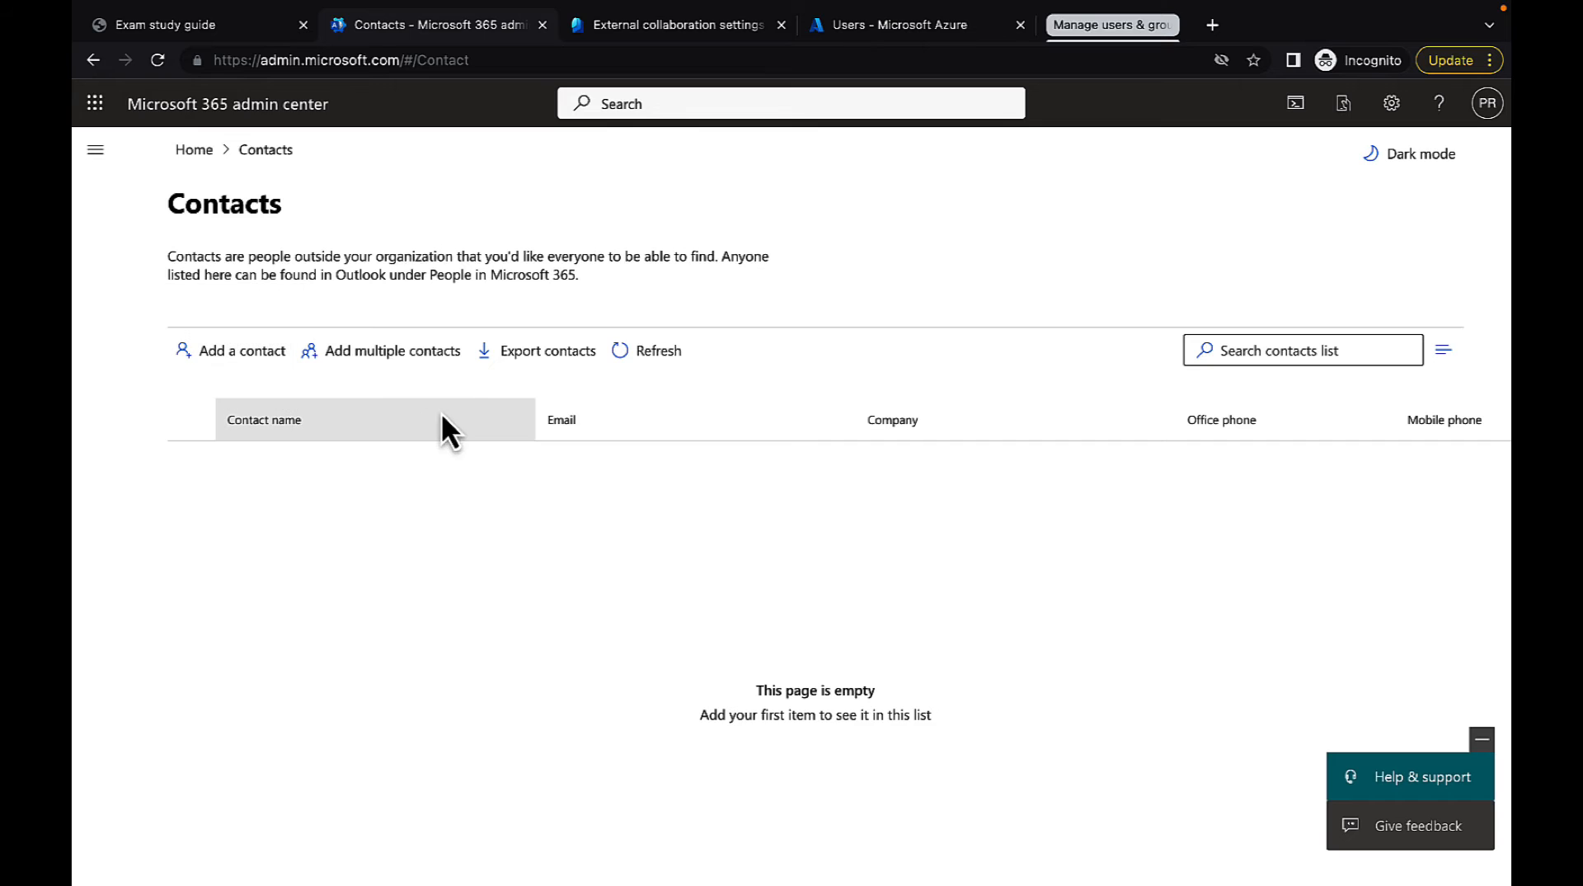
click(381, 353)
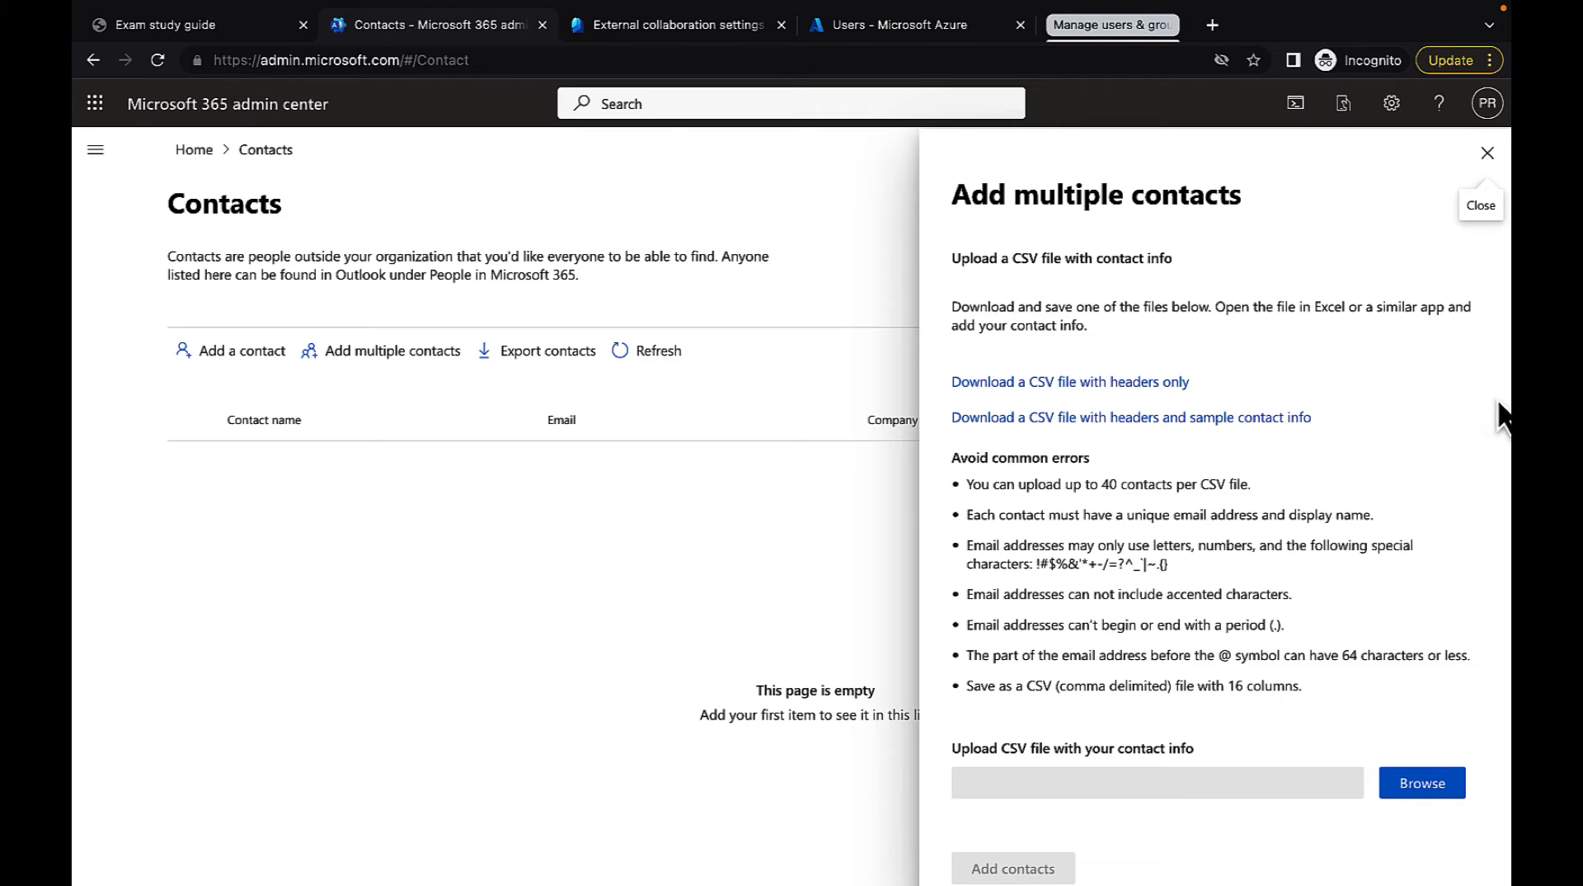
click(1487, 153)
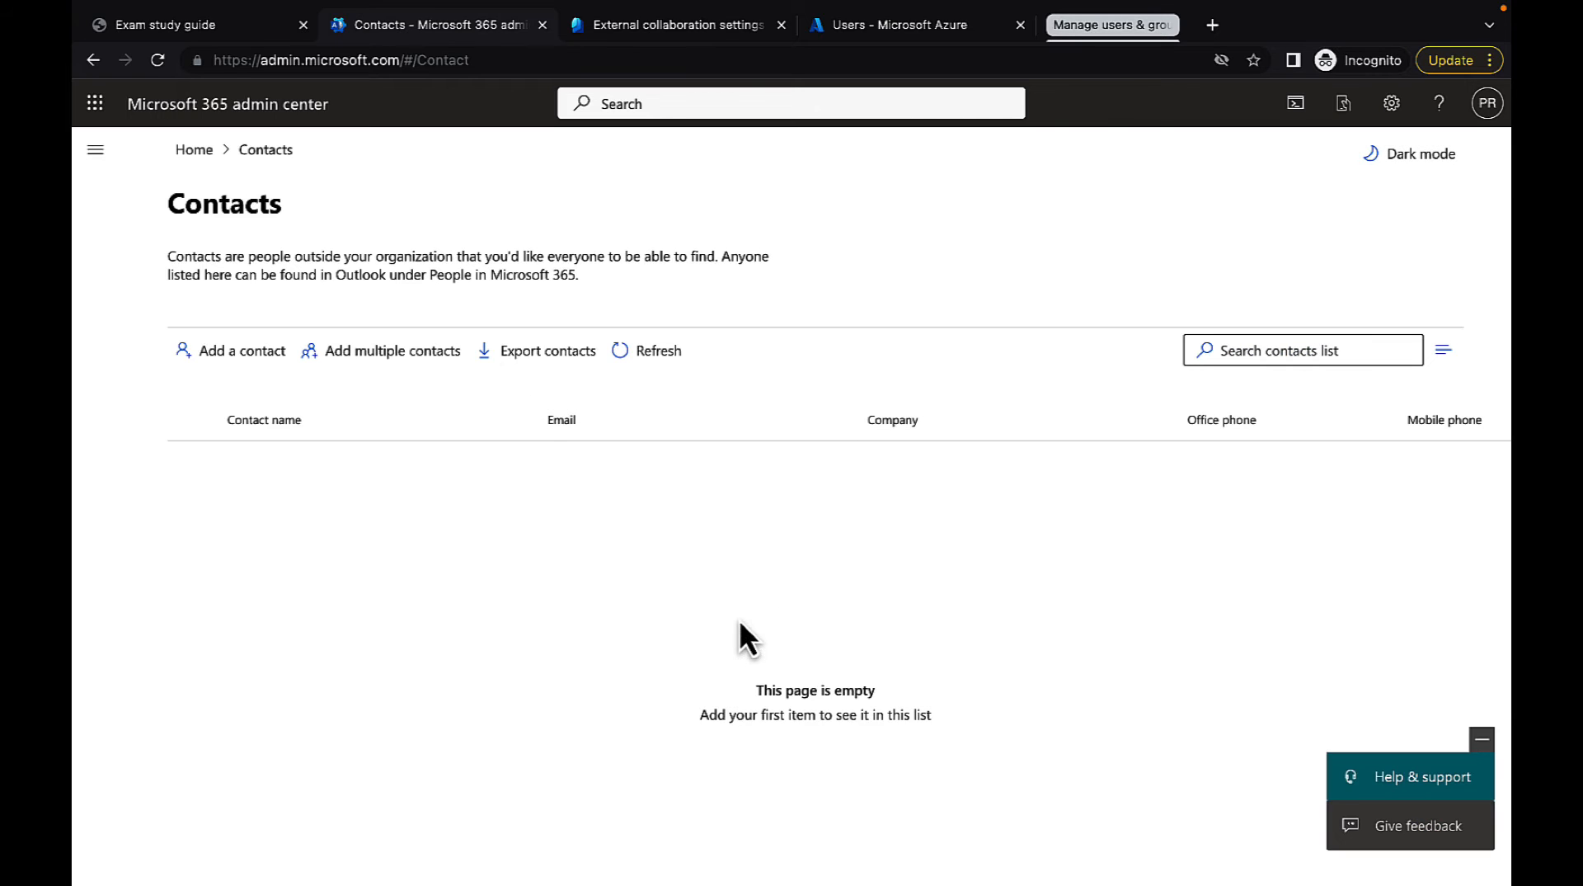
Return to the admin center home page, dismiss the business goals prompt and open the Guest users page
click(193, 149)
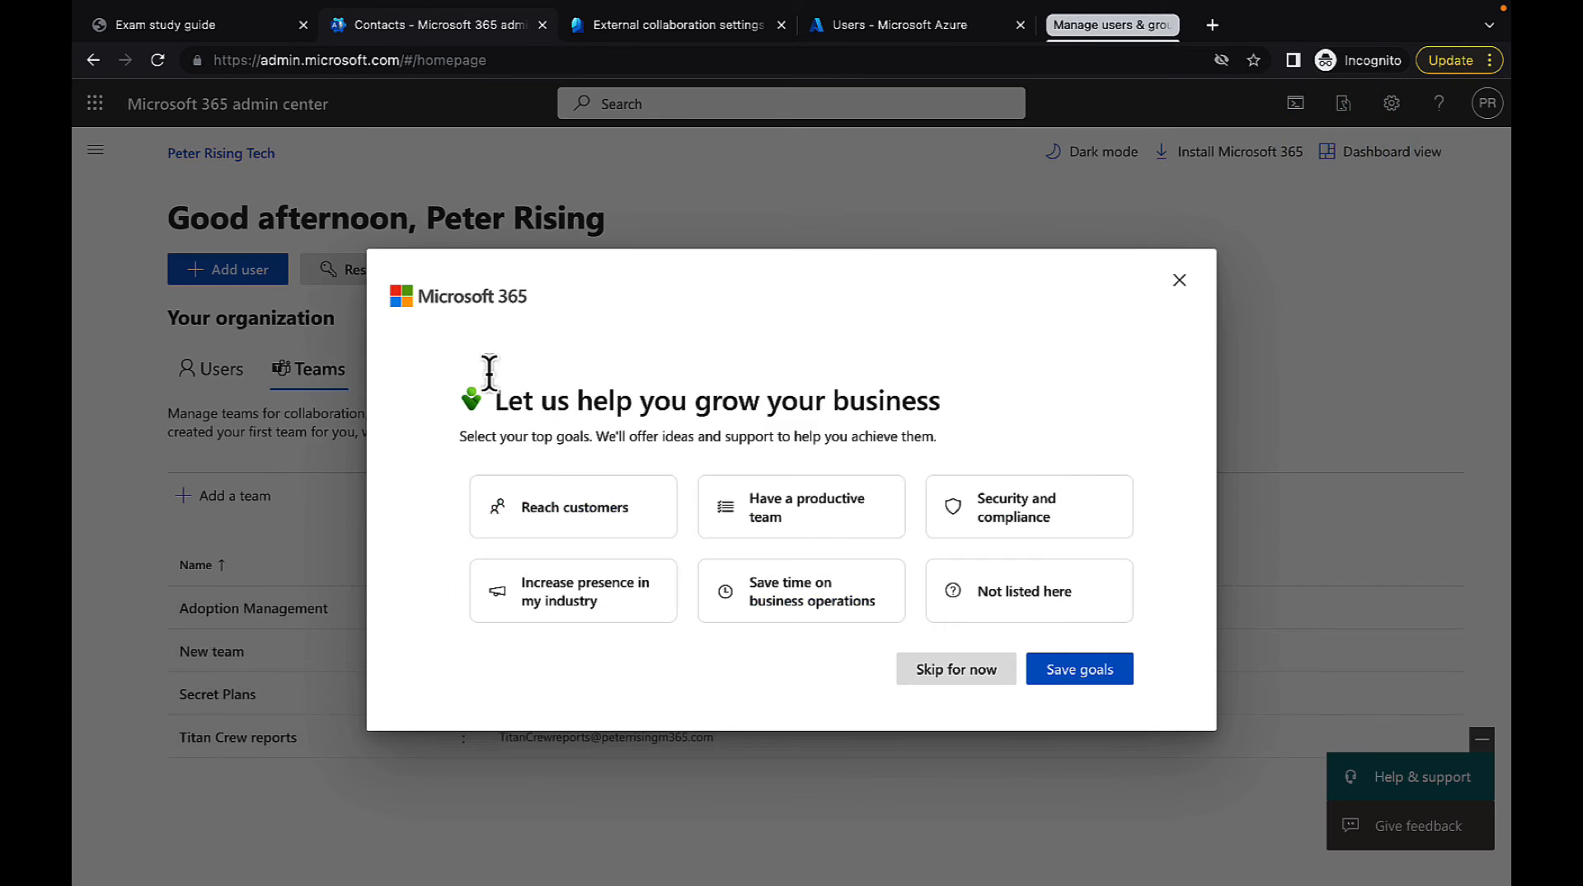
click(1179, 280)
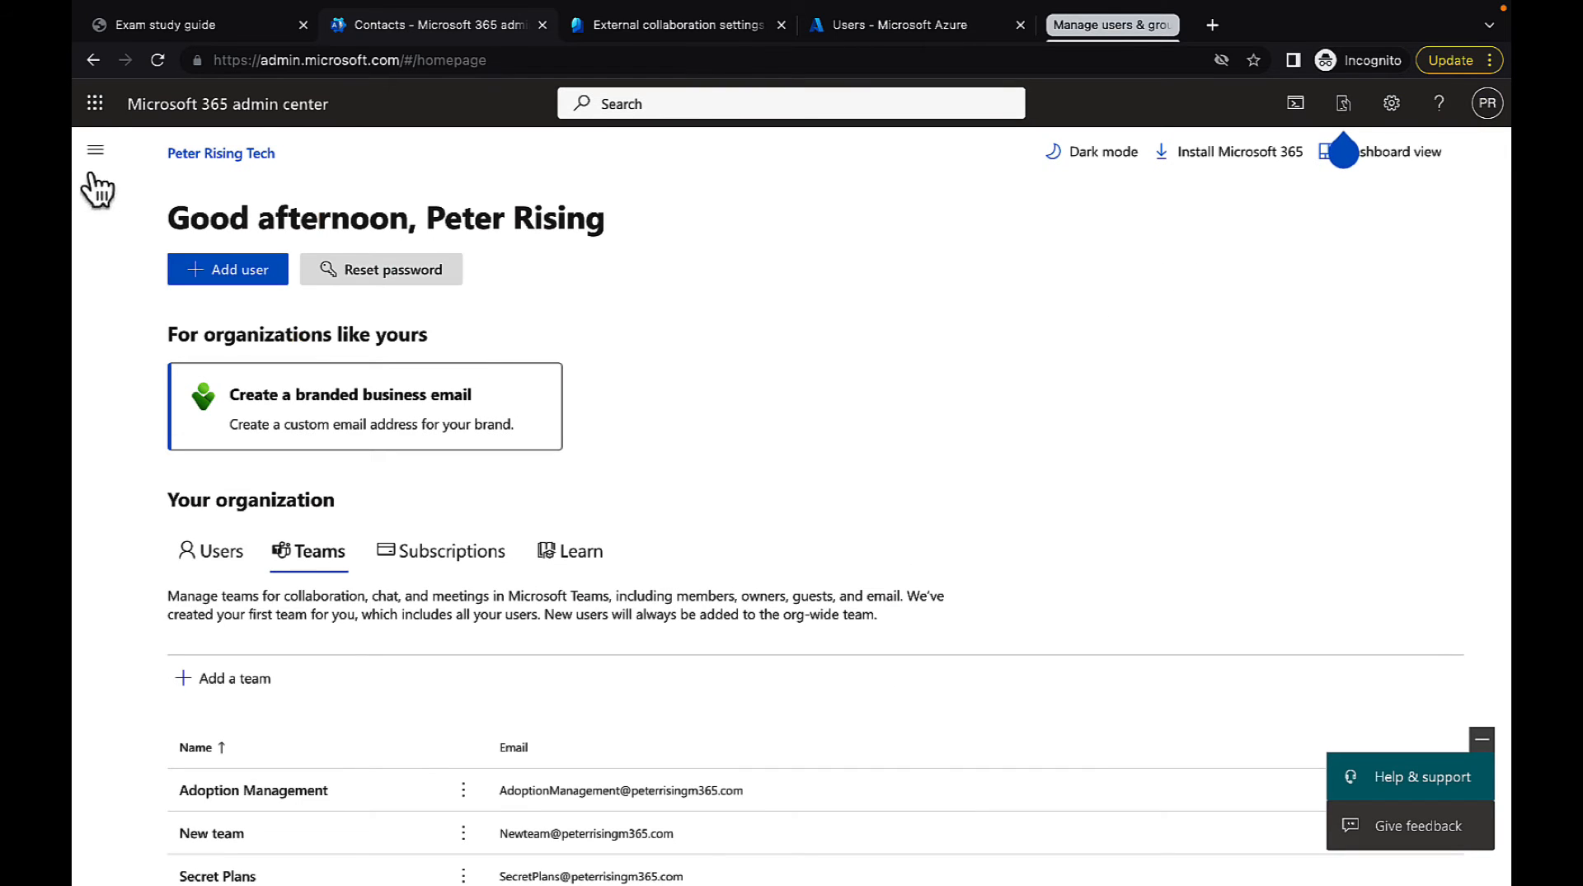
click(96, 151)
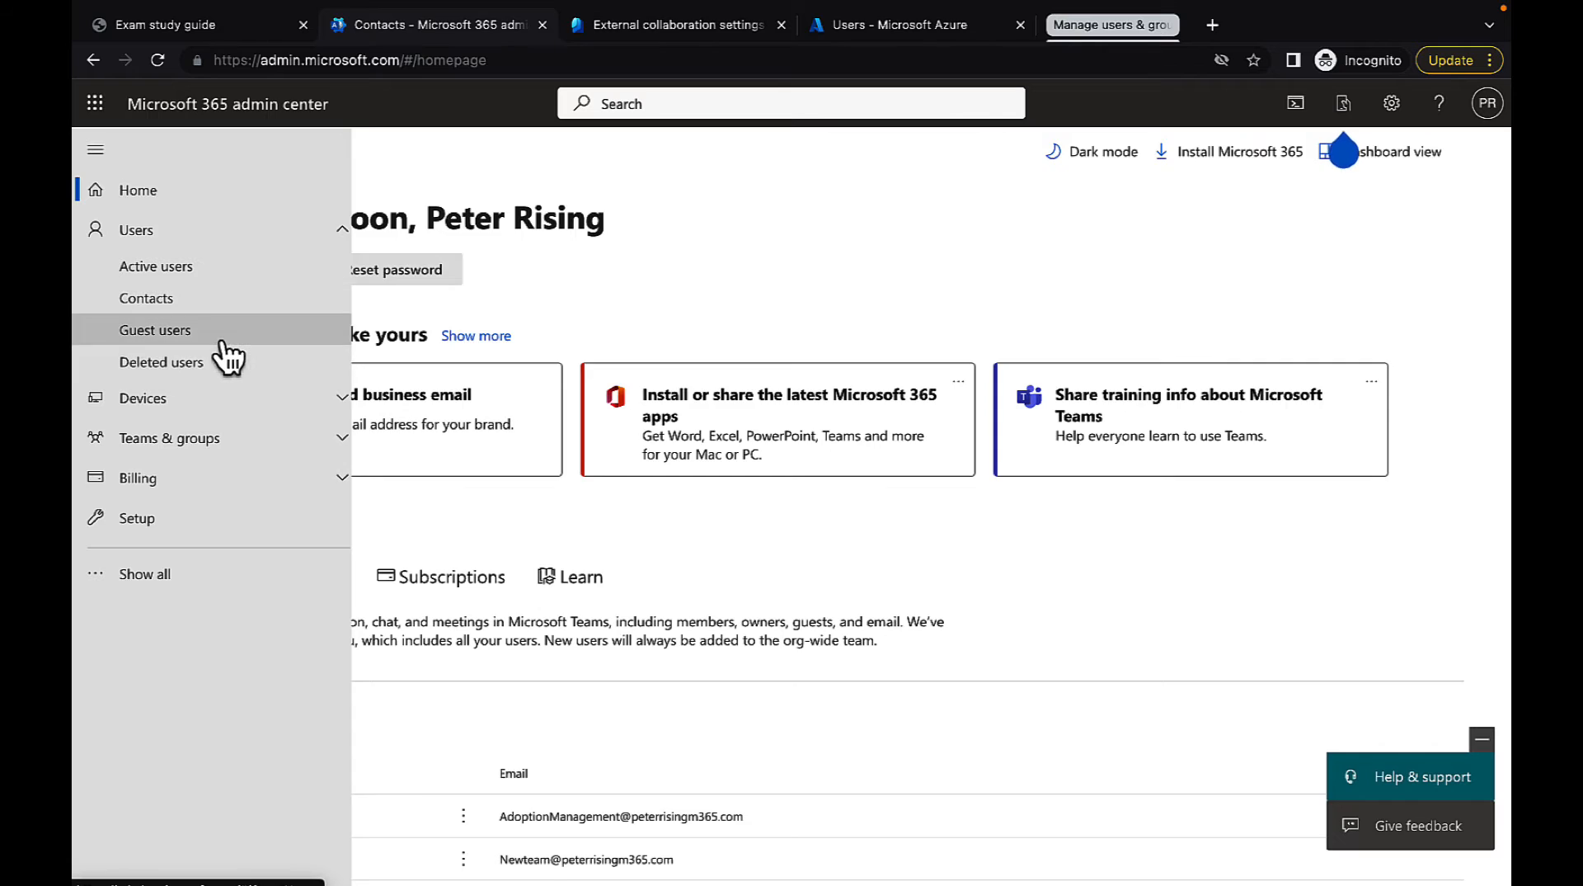
click(220, 337)
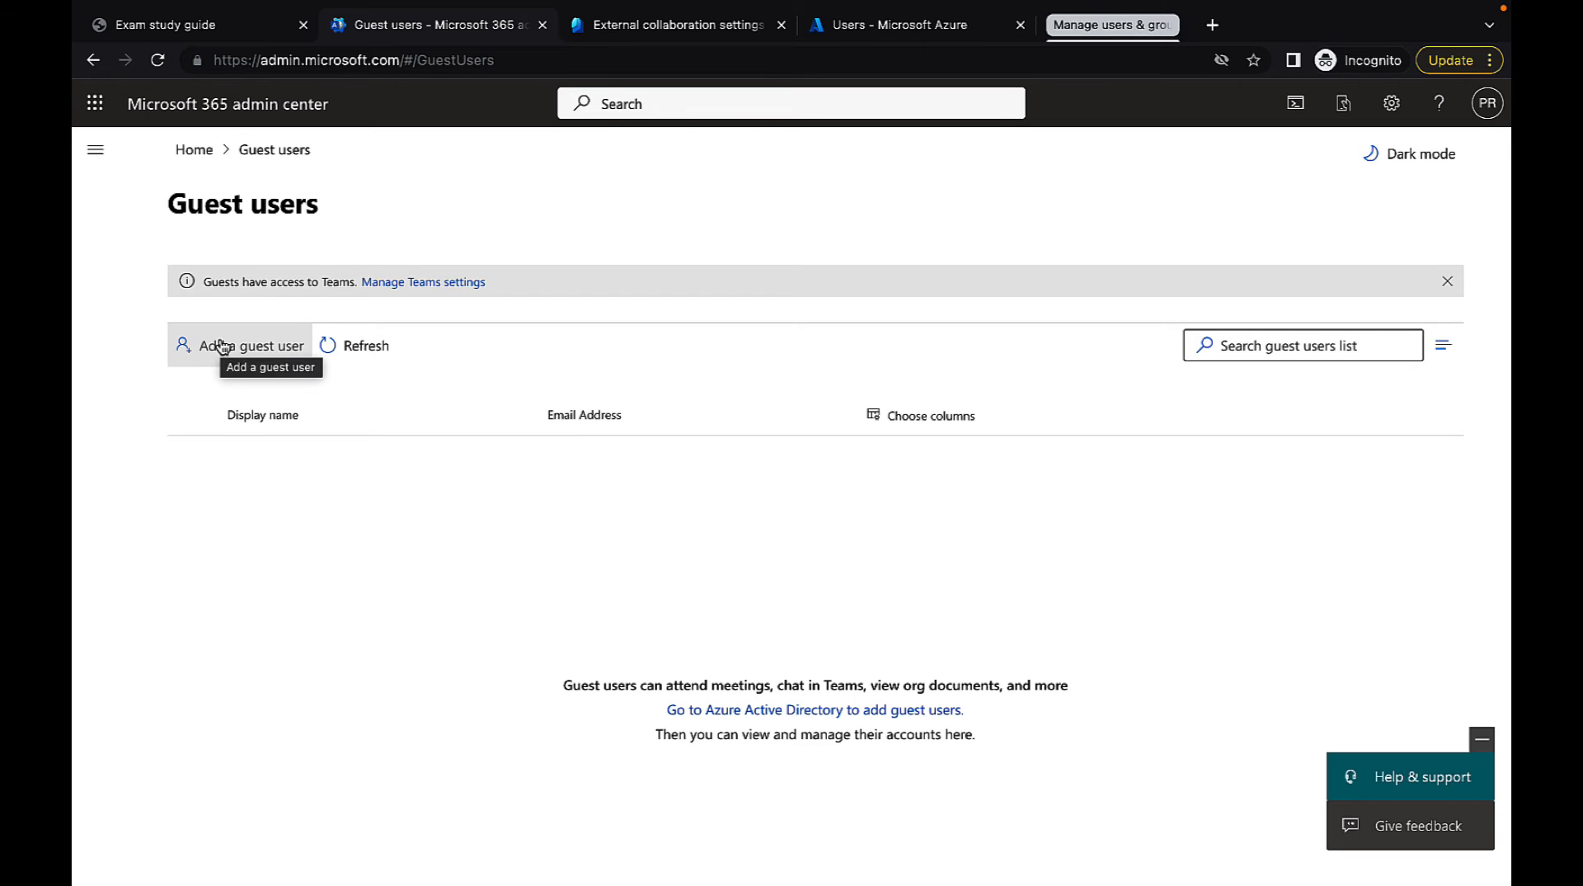
Start adding a guest user in the Azure portal and choose the Invite user template
click(221, 347)
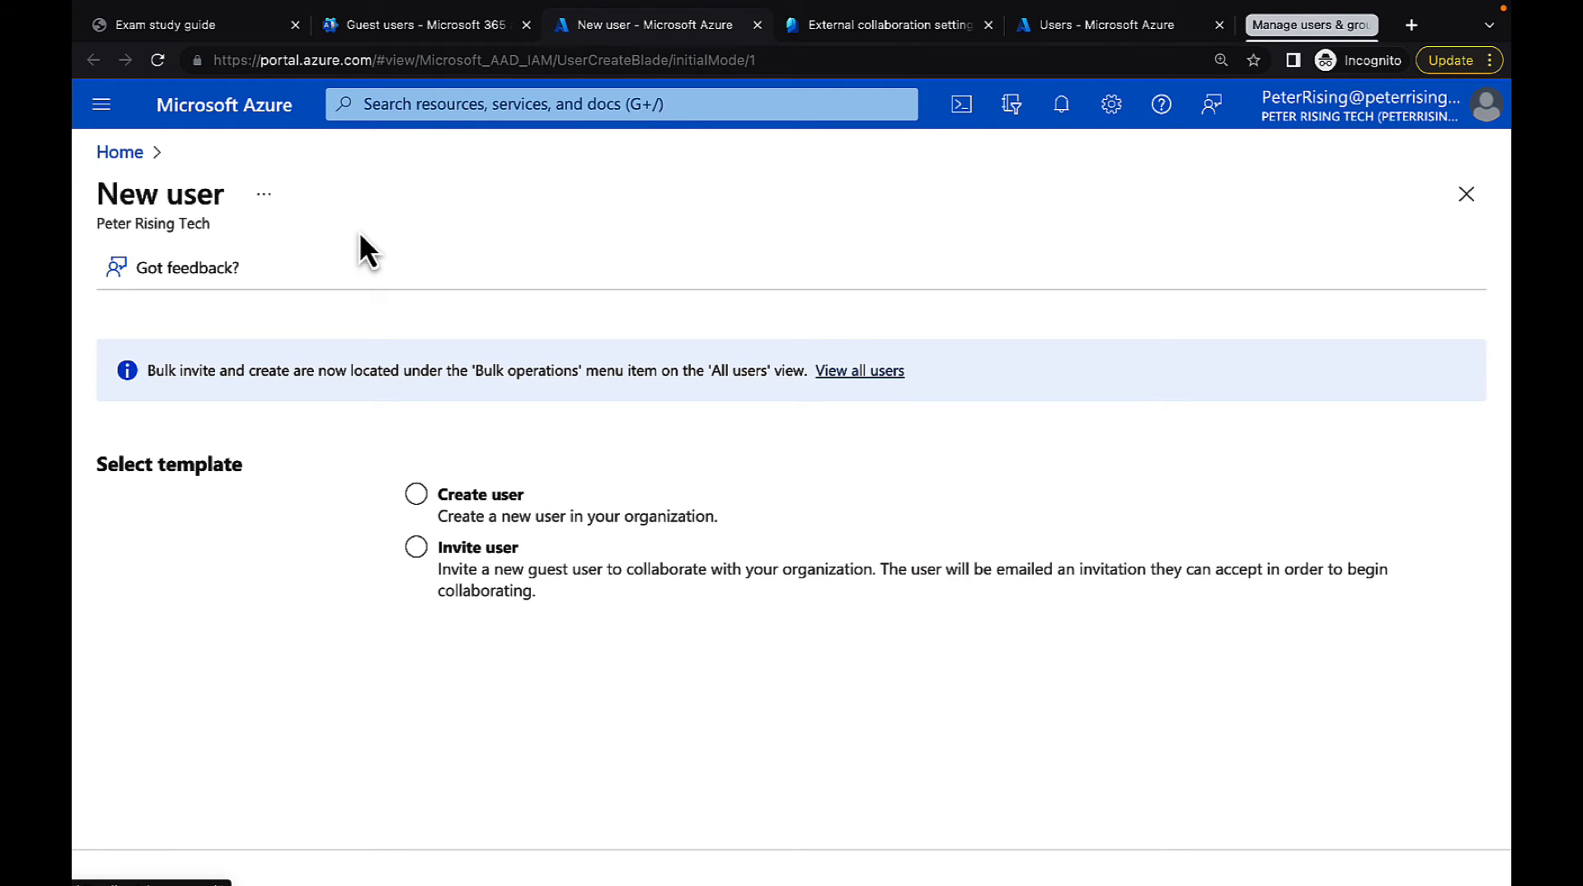
click(491, 497)
click(519, 550)
click(546, 518)
click(457, 552)
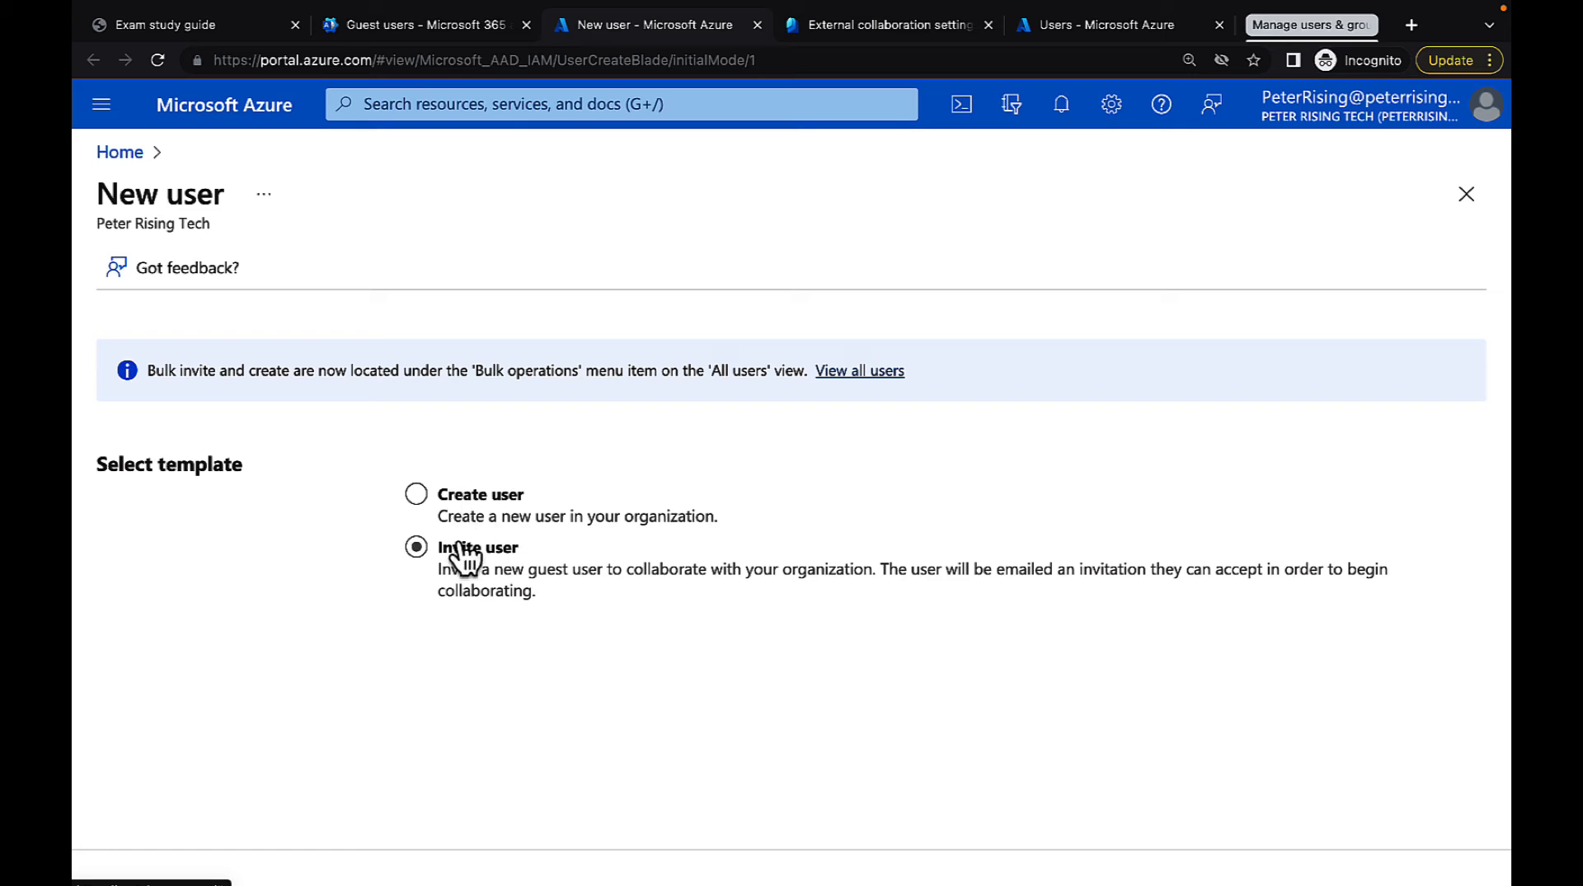
click(417, 547)
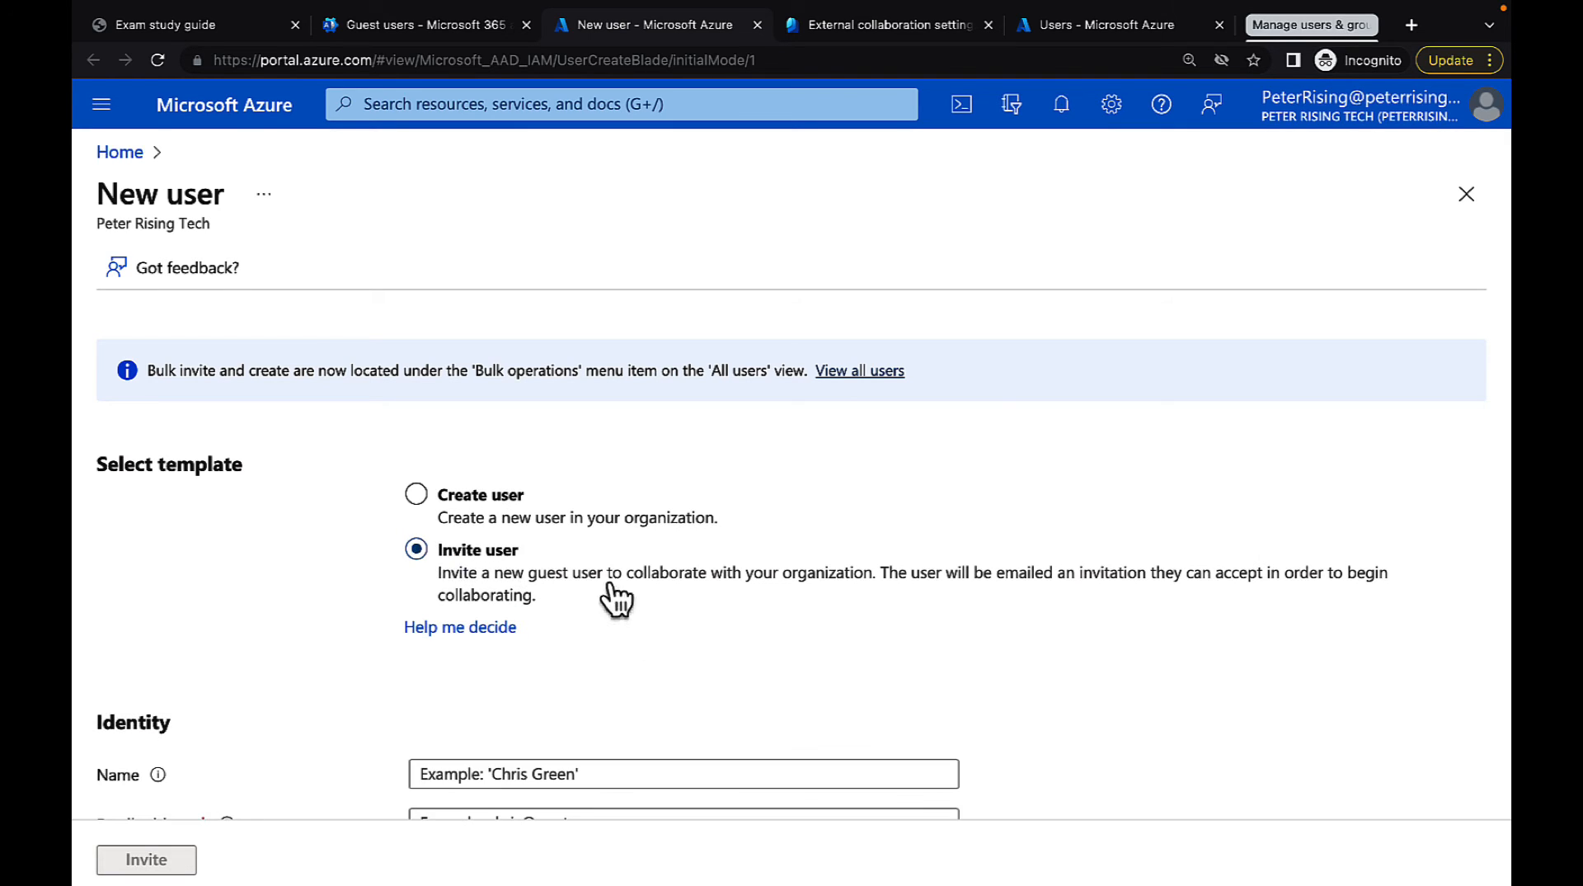
Enter the guest's full name in the identity details of the invitation
scroll(635, 602, down, 3)
scroll(634, 600, up, 1)
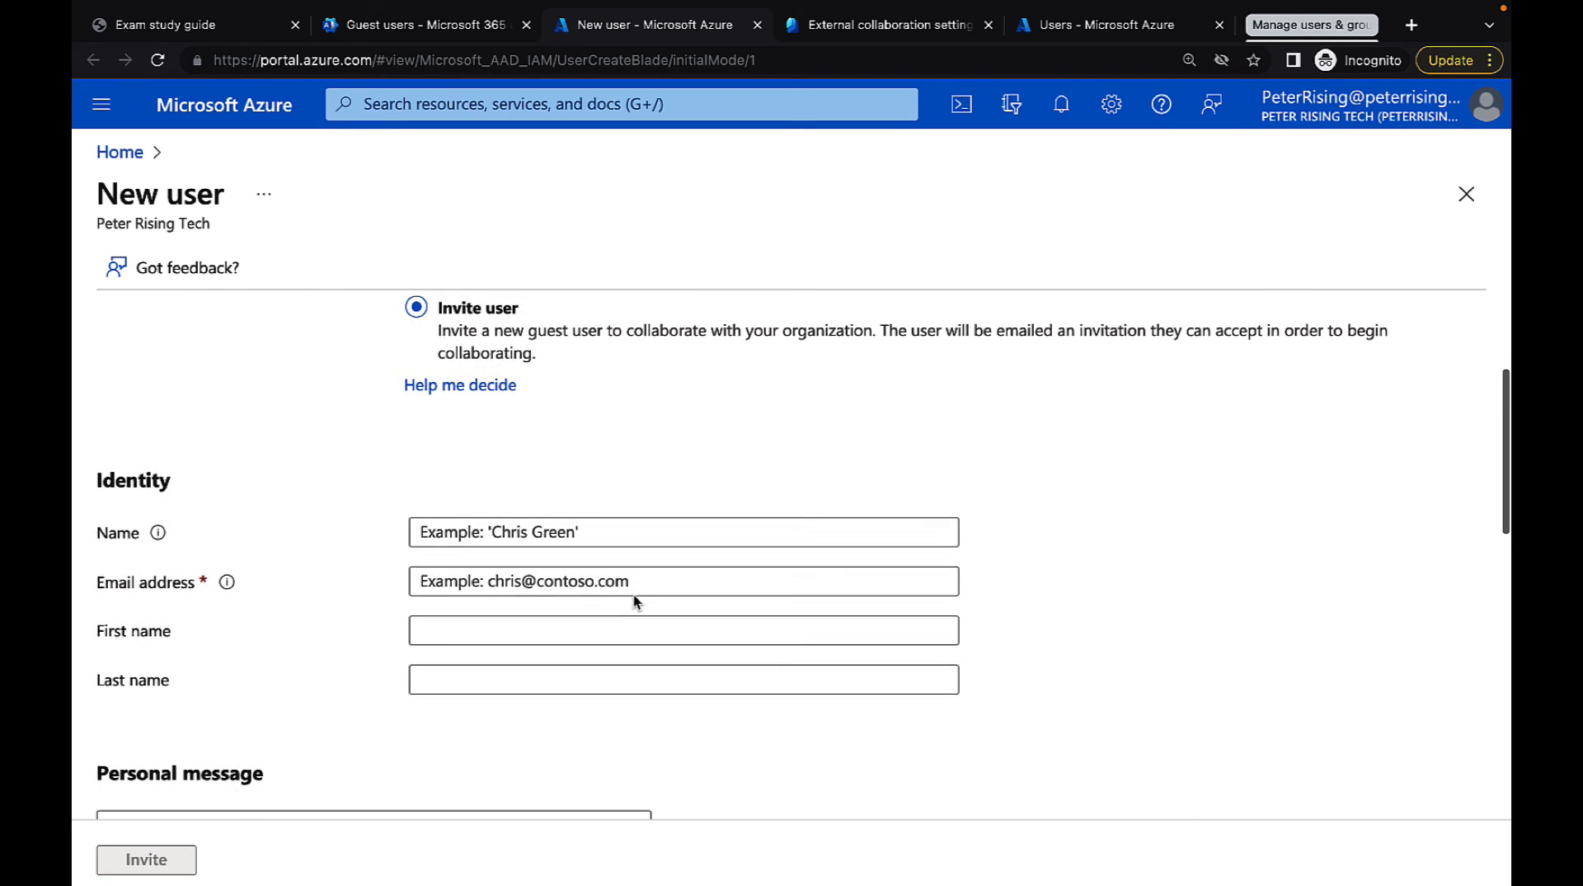
click(452, 534)
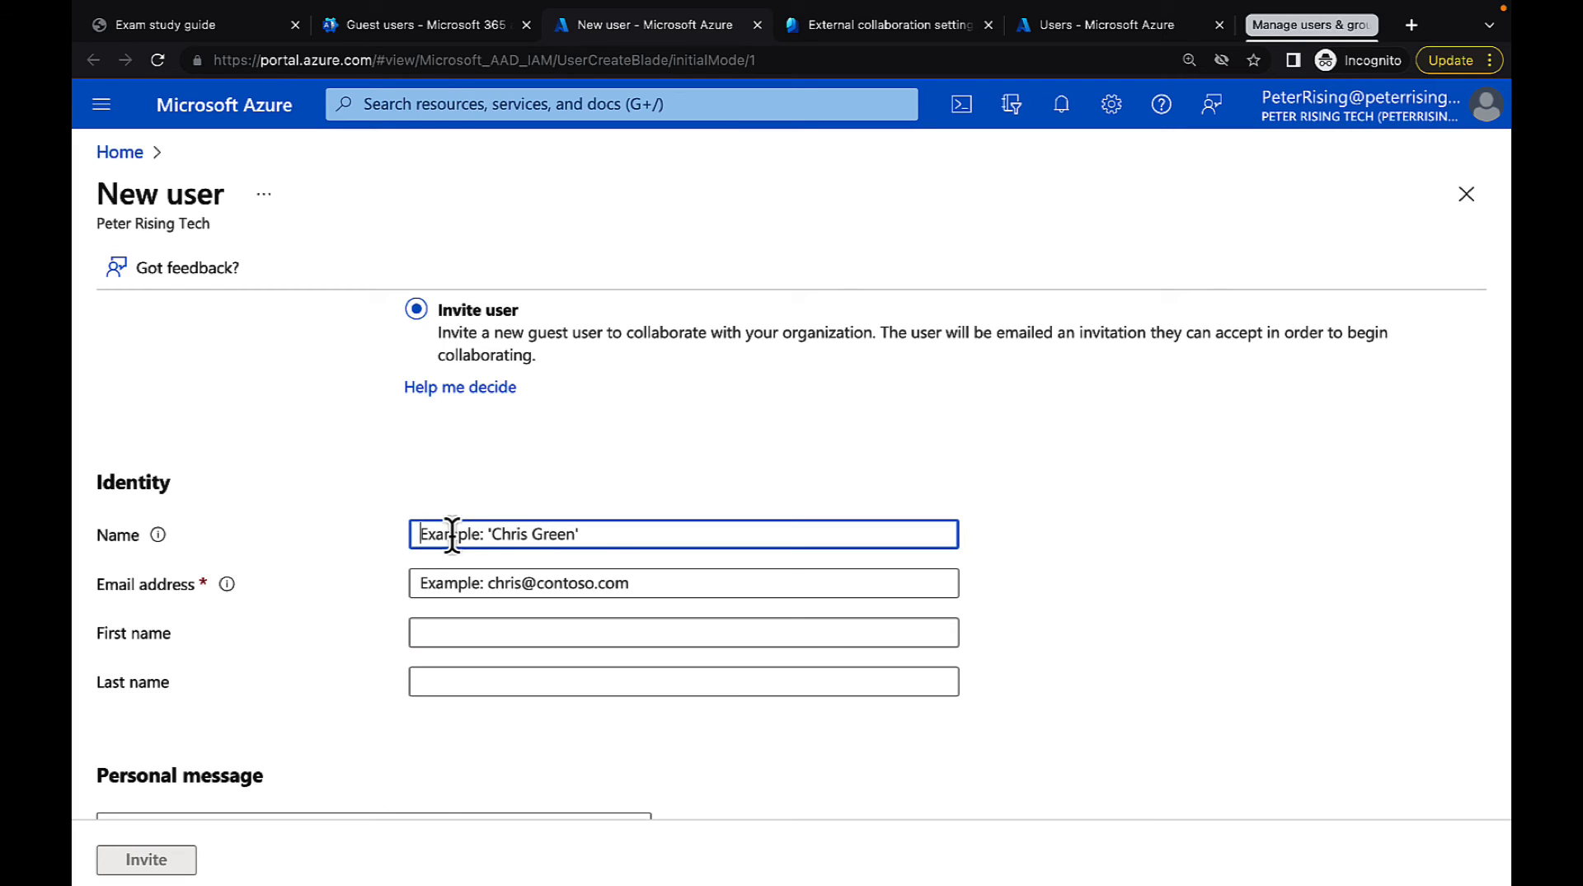
text(Peter Rising)
Fill in the guest's email address for the invitation
click(491, 577)
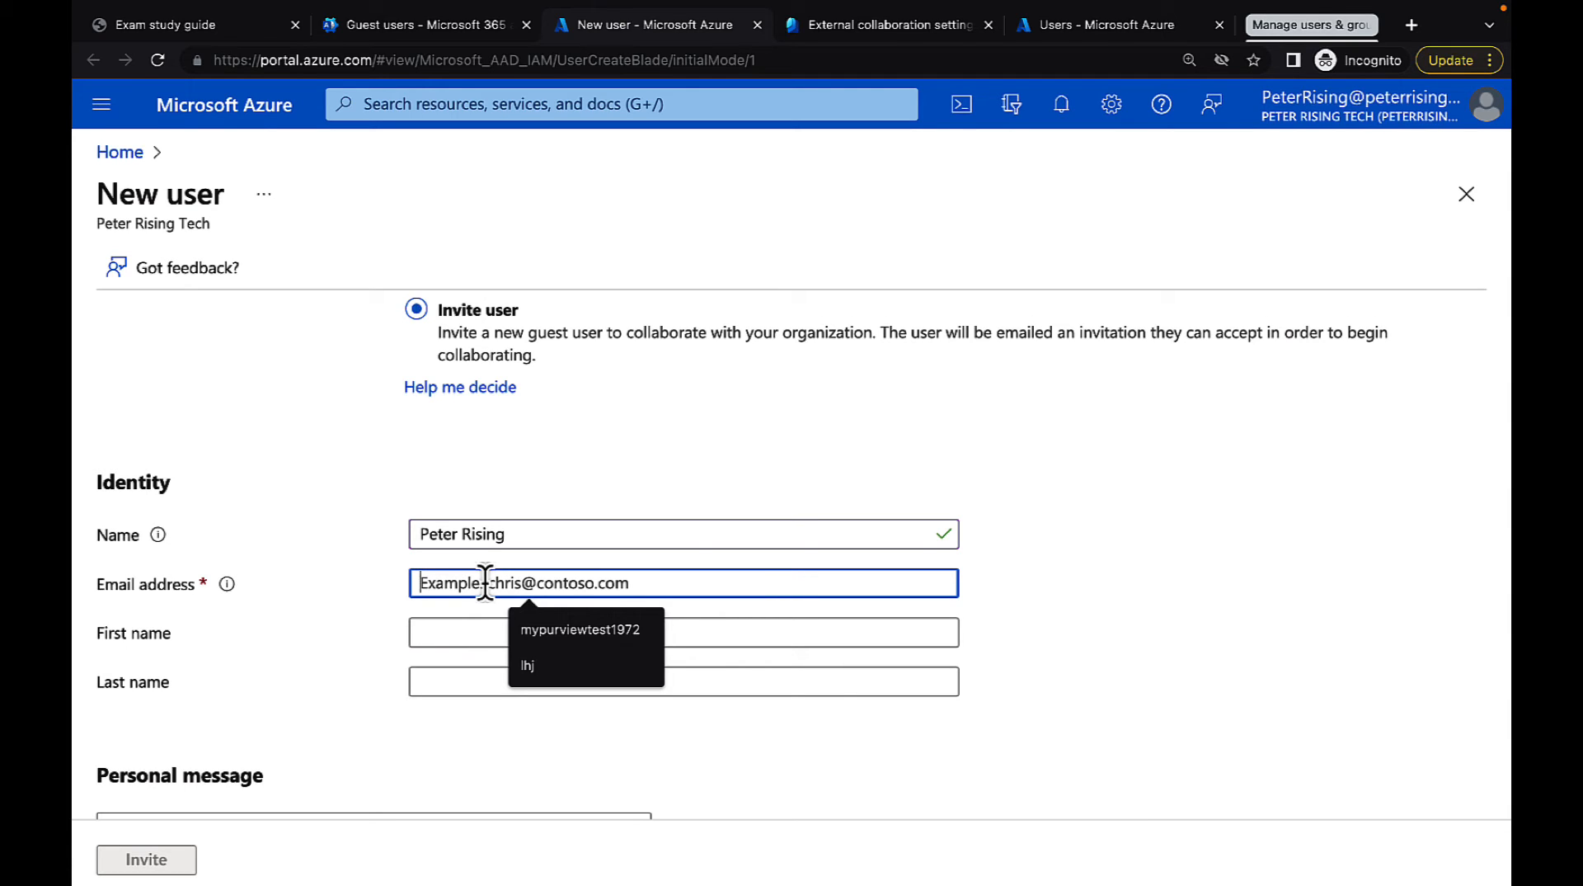
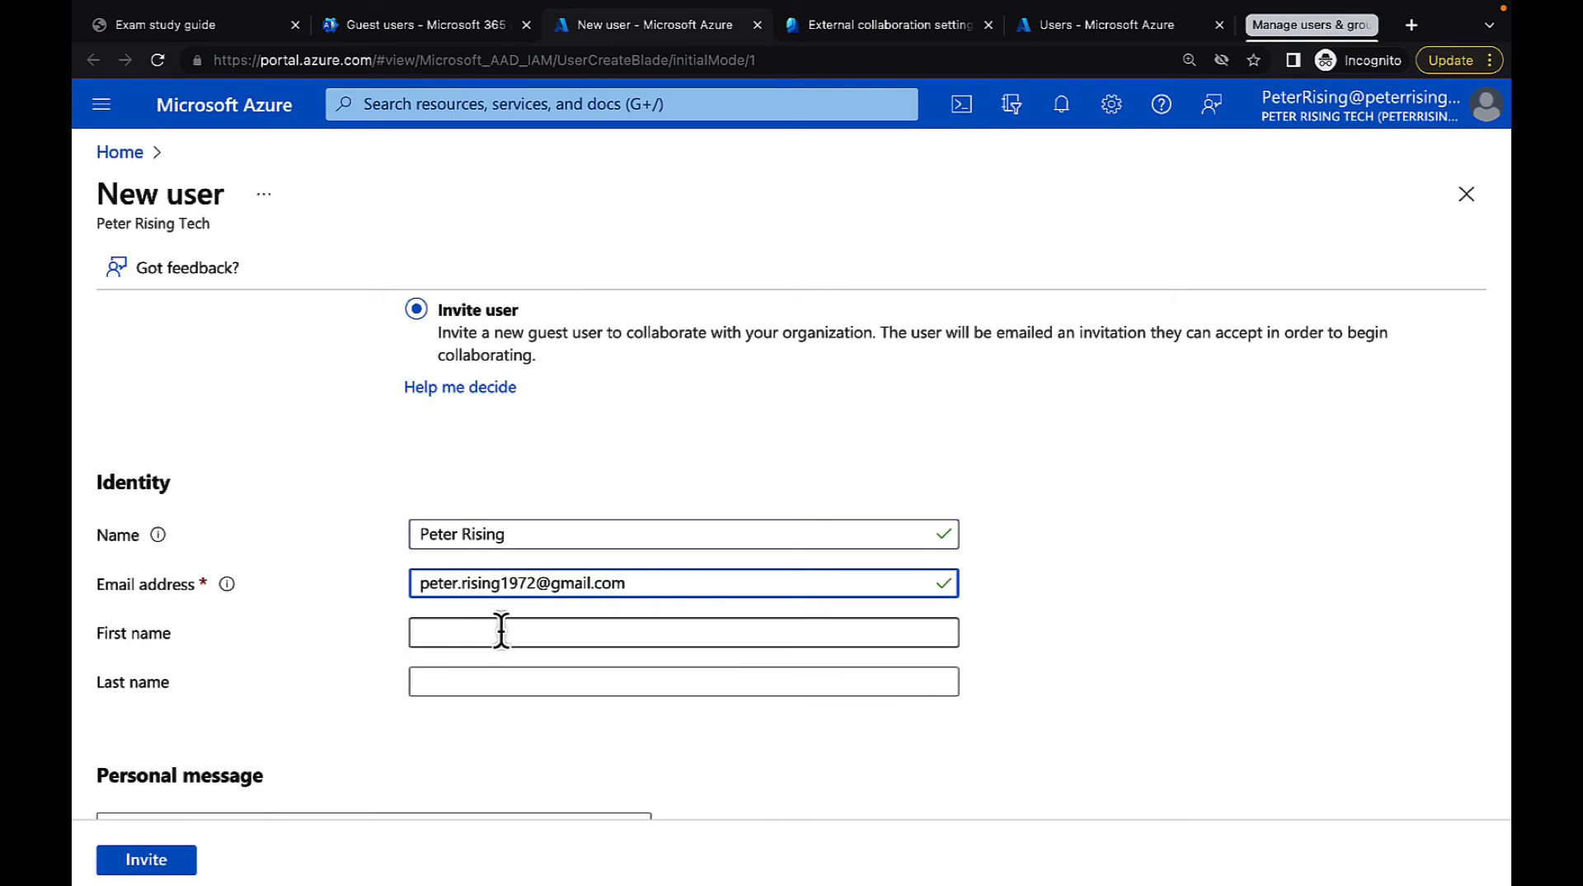
Fill in the guest's first name and last name
click(478, 631)
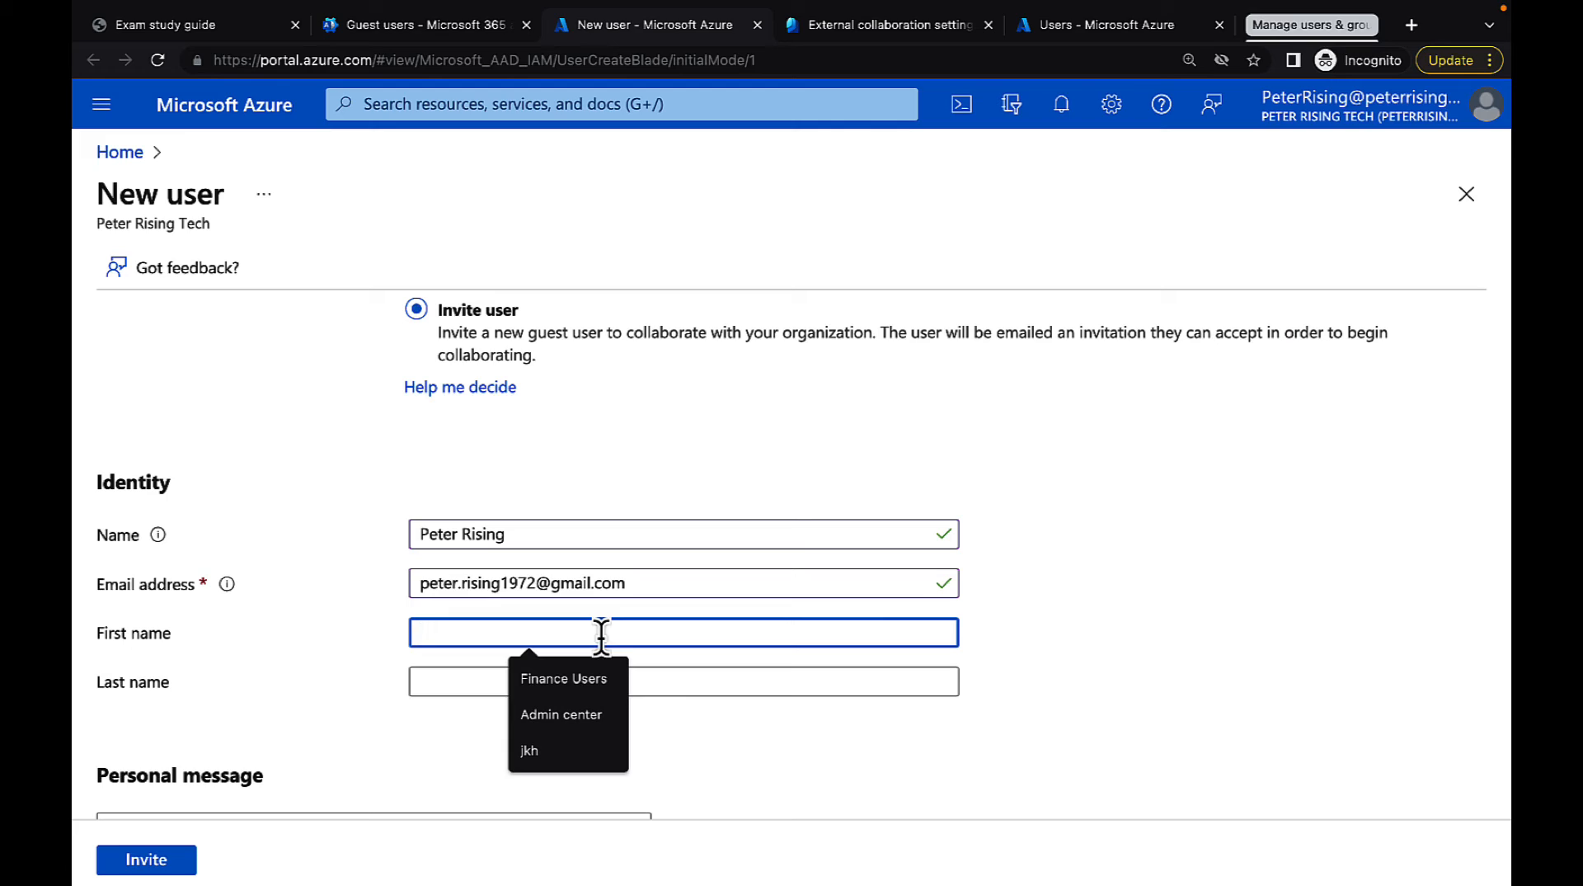
text(Peter)
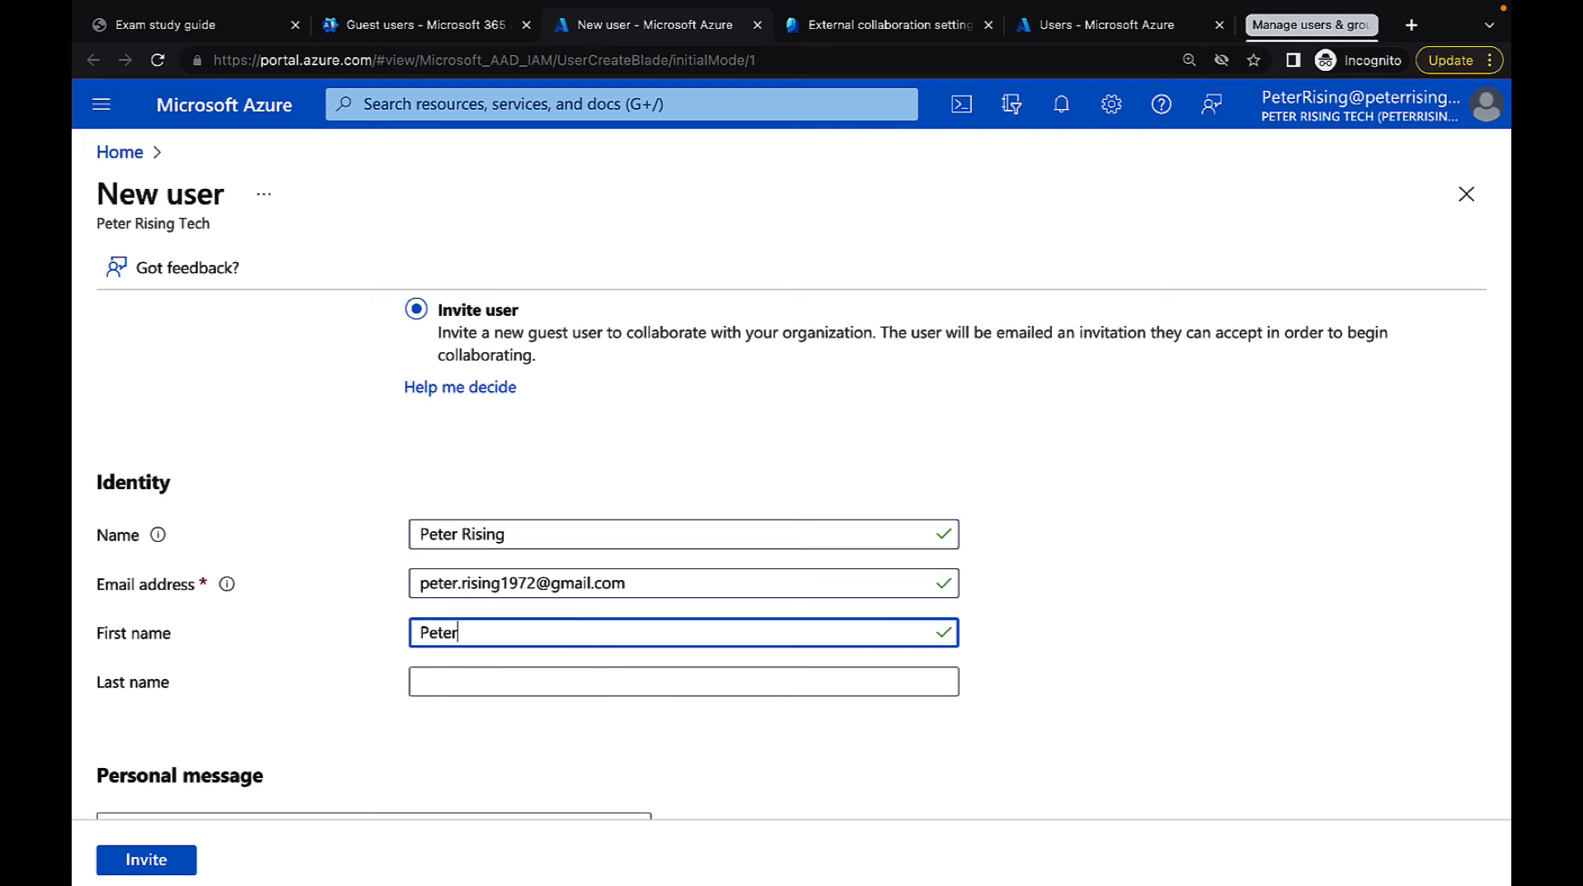
click(530, 682)
text(Rid)
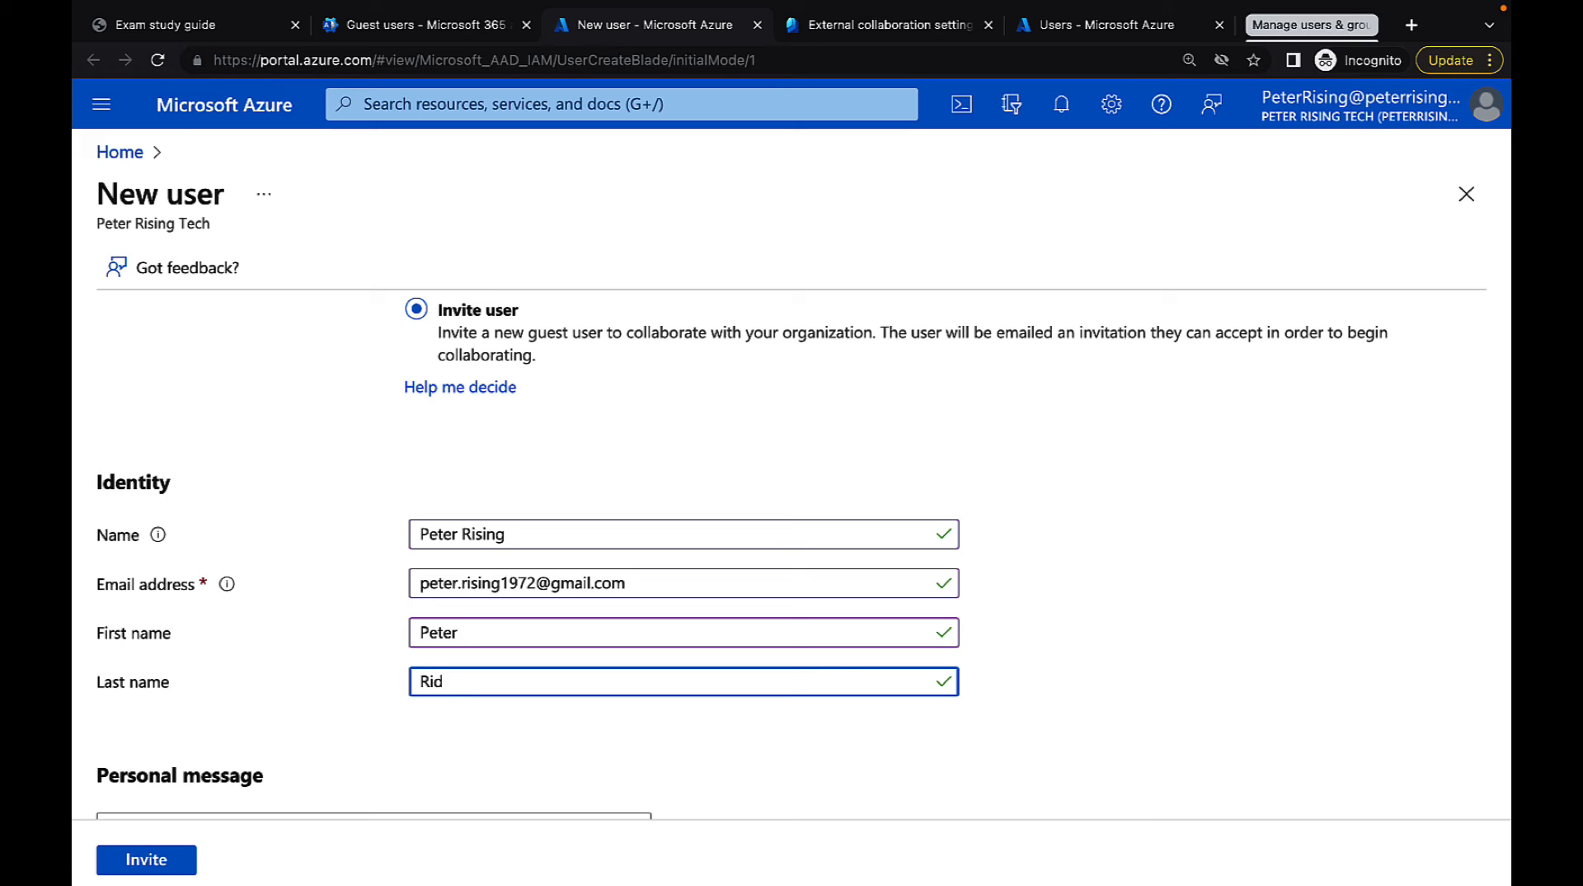
key(BackSpace)
text(sing)
Add the personal message "Welcome to my tenant" to the guest invitation
scroll(753, 717, down, 3)
click(344, 558)
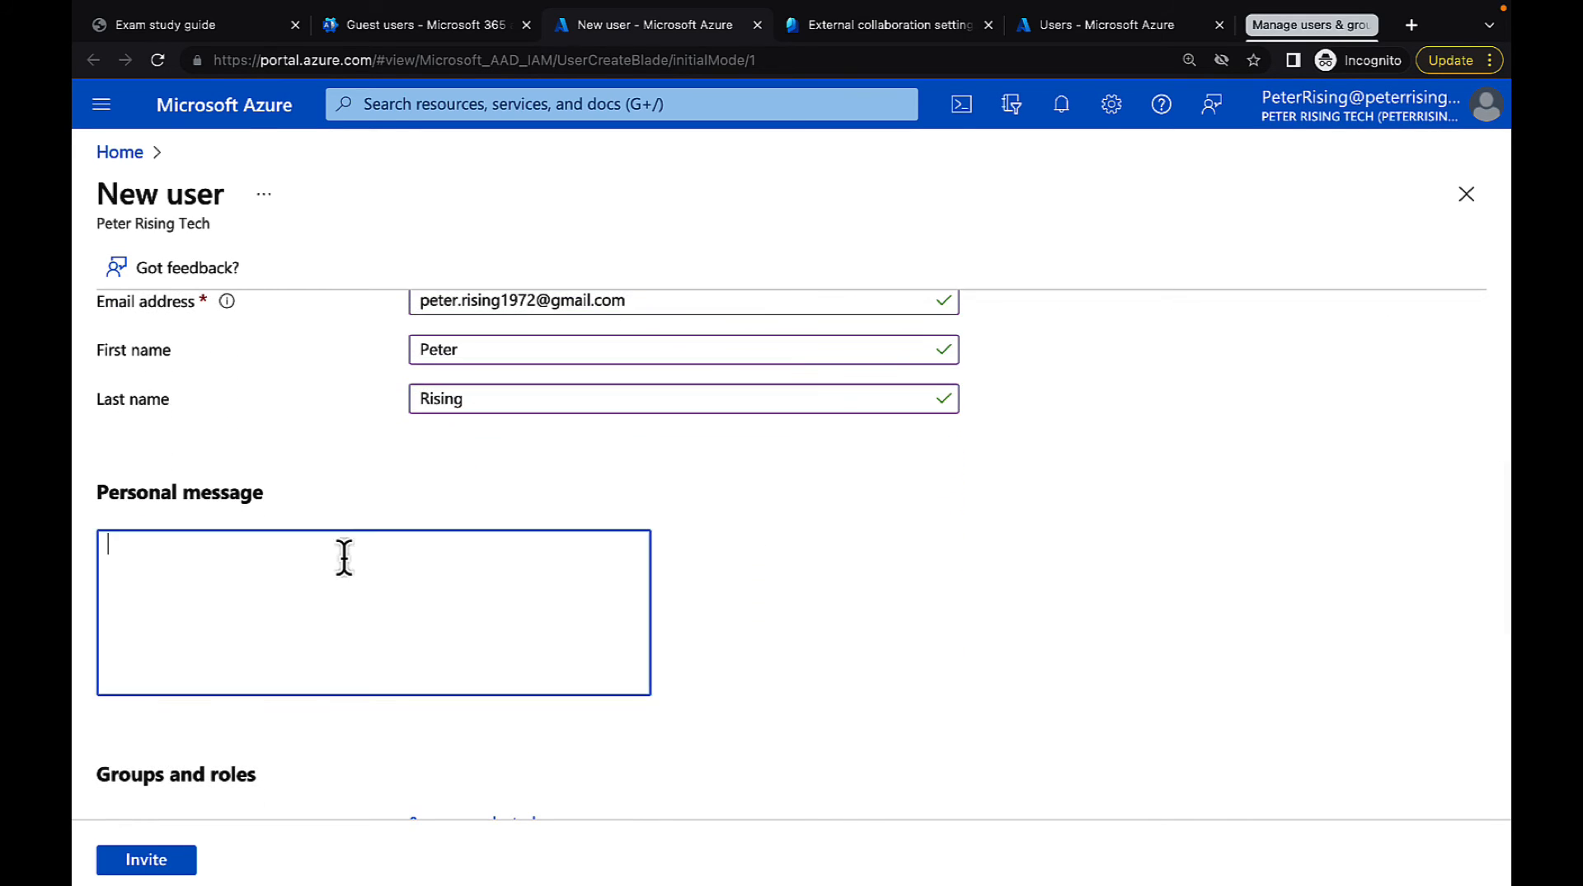
text(Welcome to my tenant)
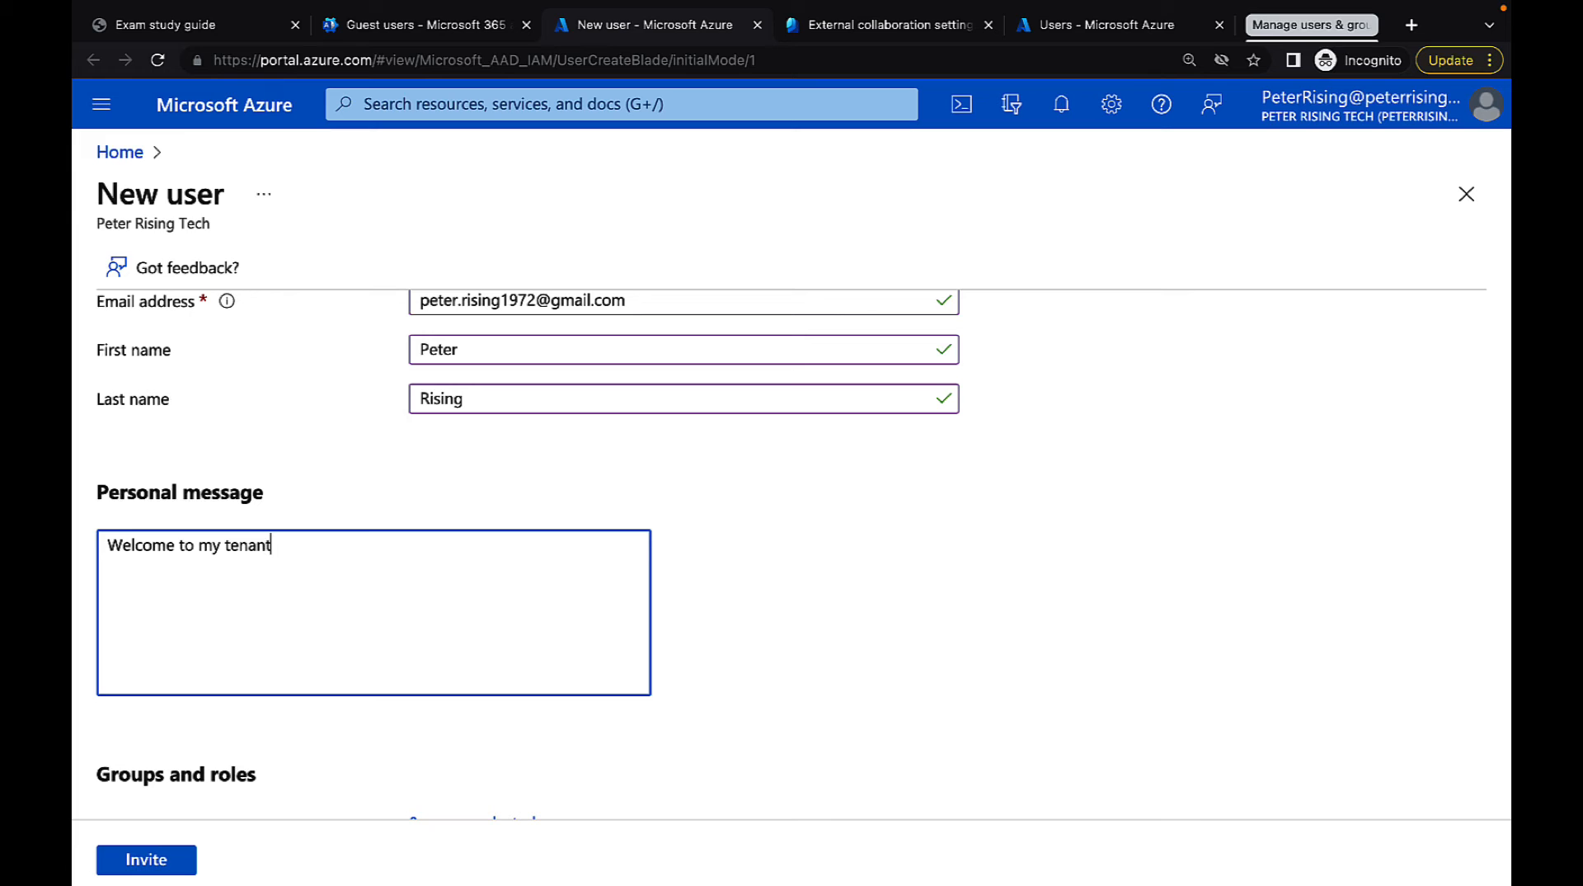
Assign the guest user to the Adoption Management group
scroll(672, 701, down, 3)
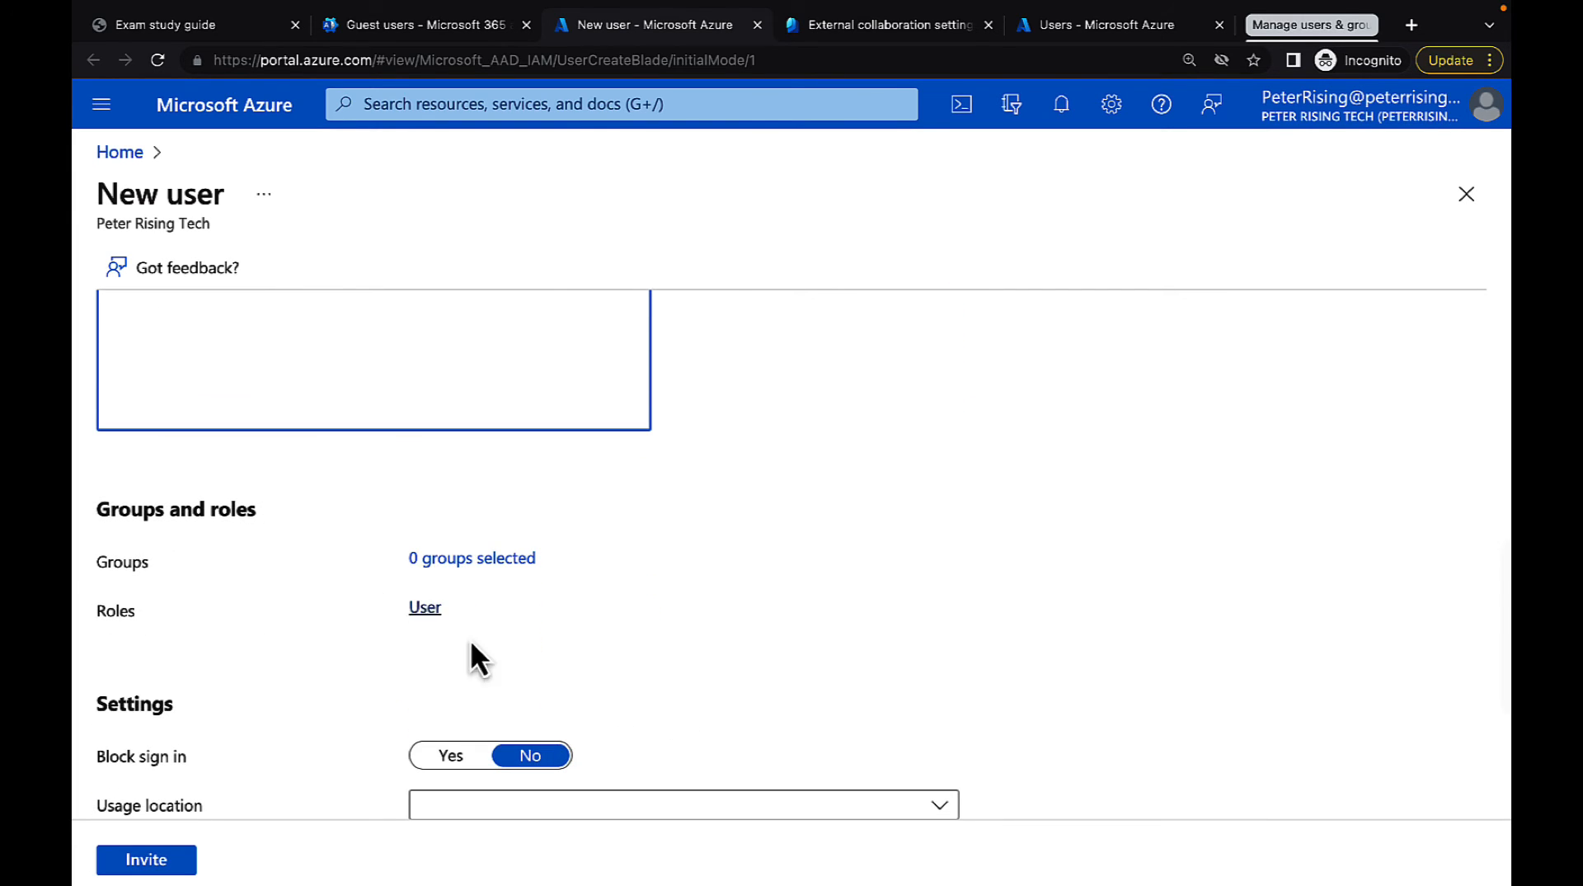
scroll(571, 685, down, 2)
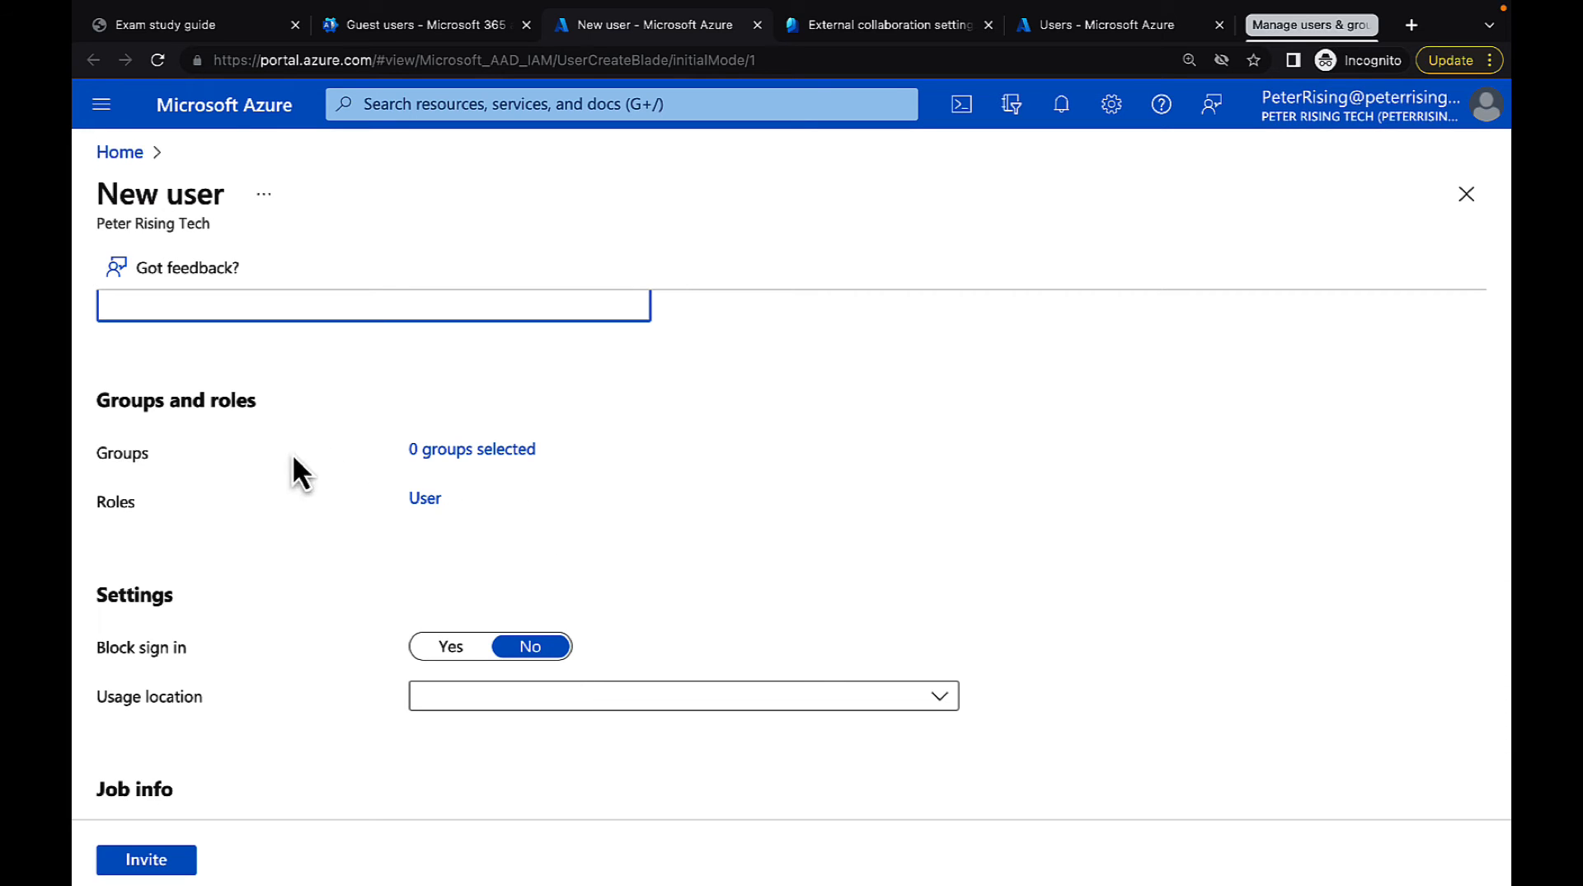
click(466, 450)
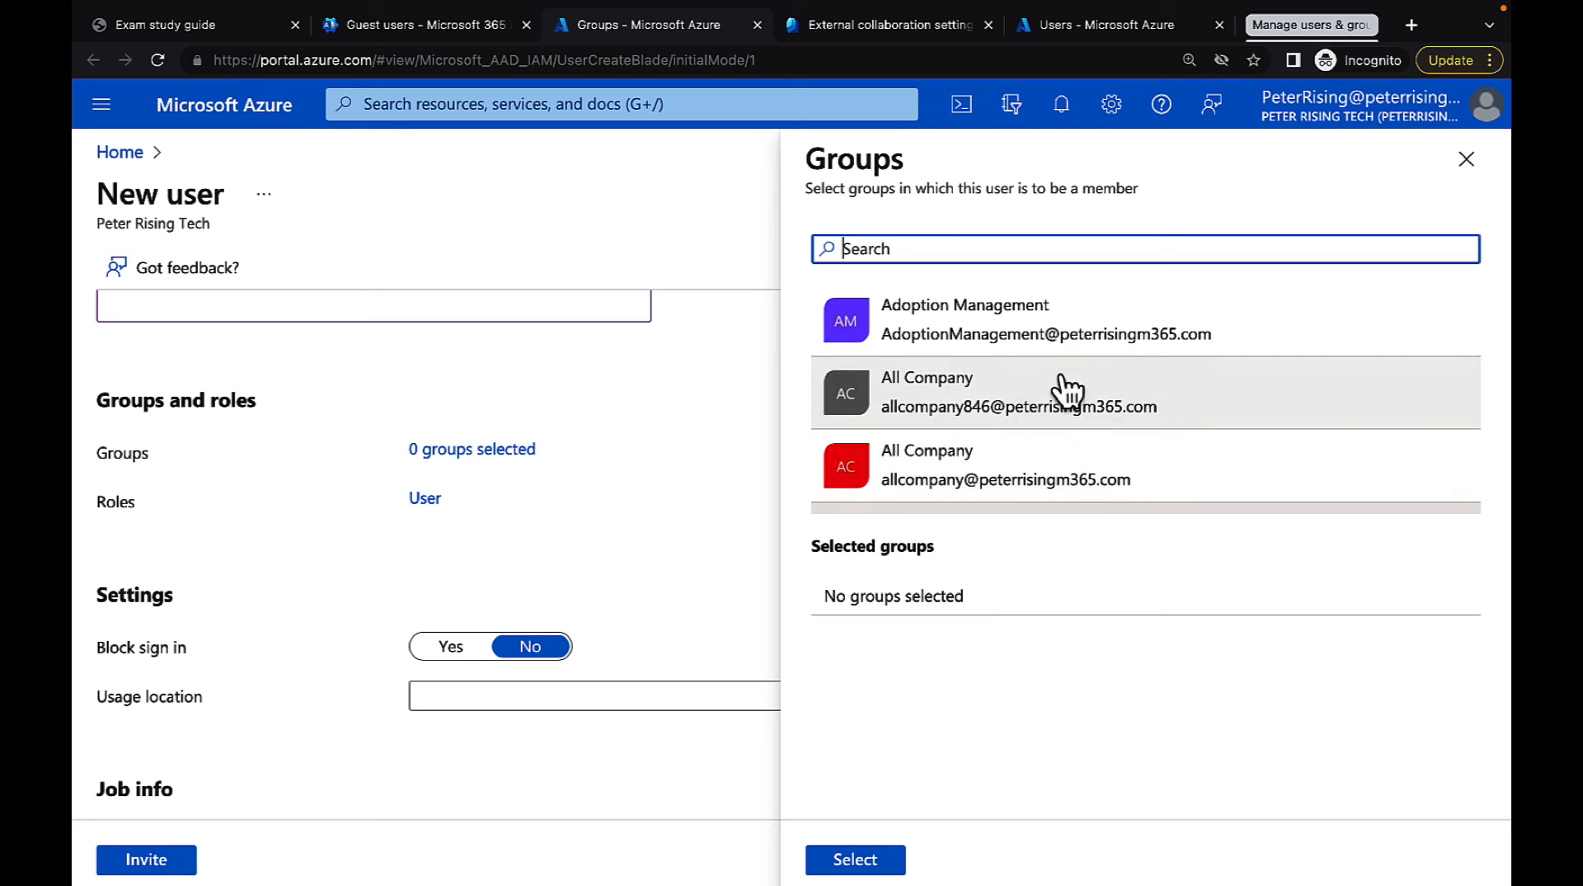
click(962, 338)
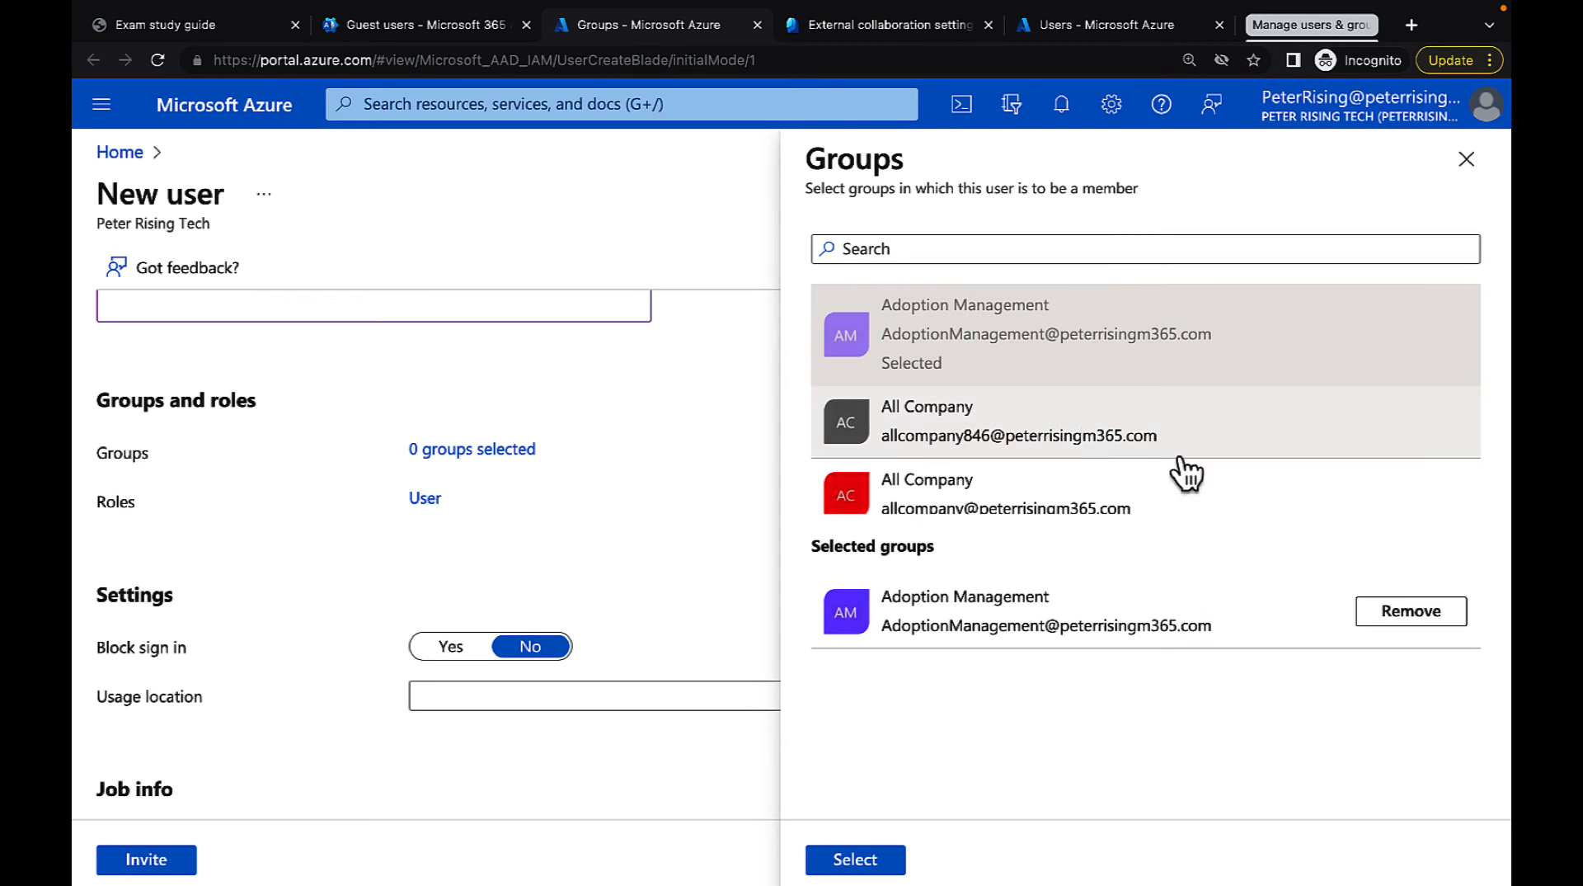
click(884, 862)
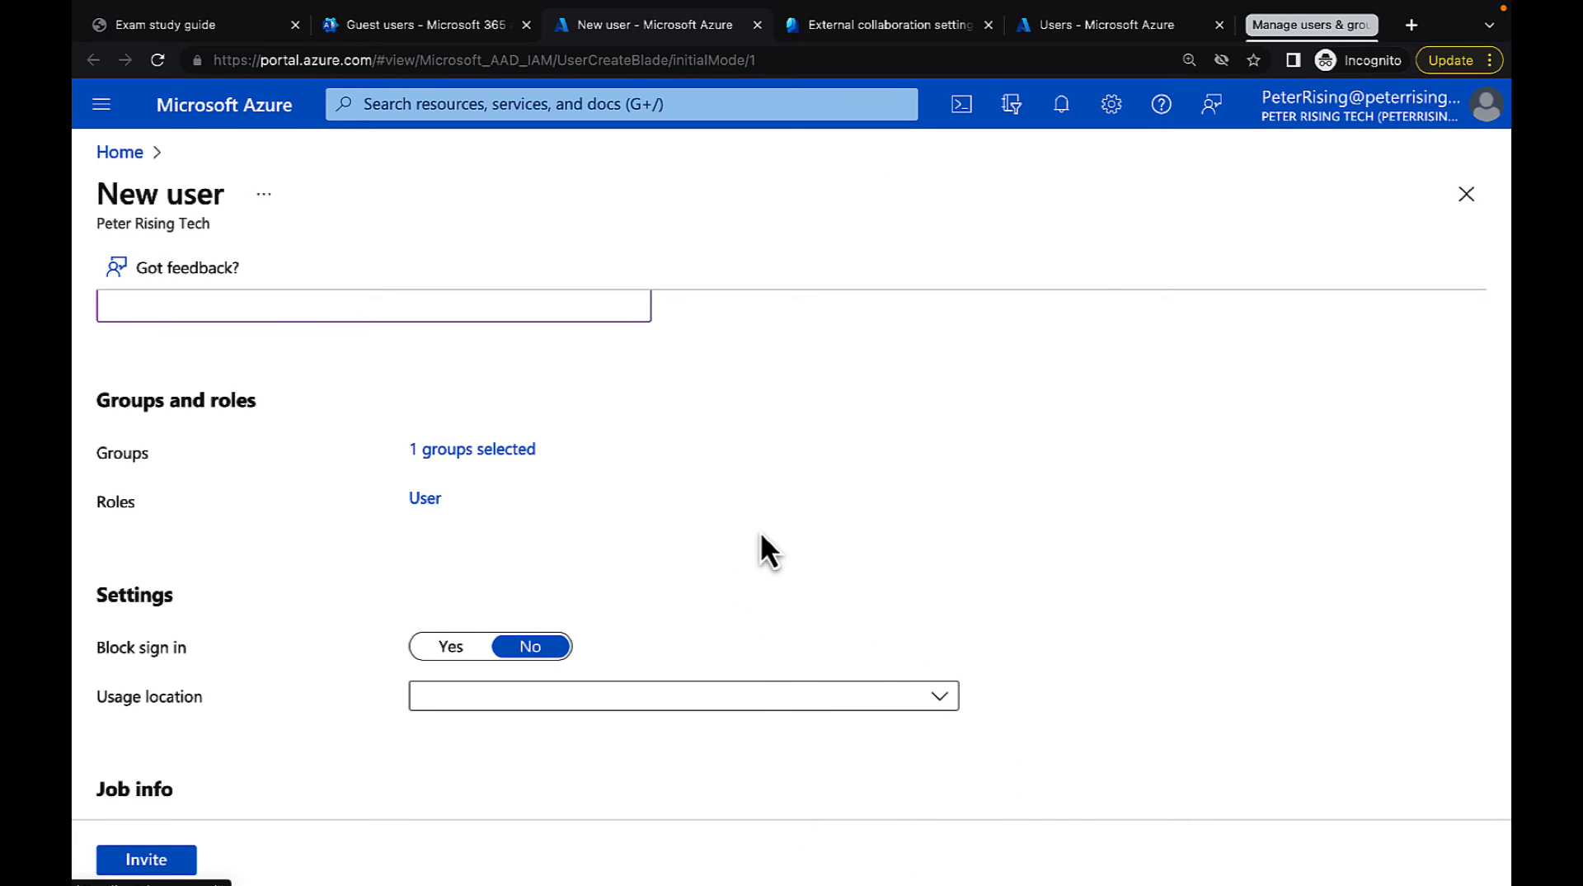
Set the guest user's usage location to United Kingdom
scroll(760, 544, down, 2)
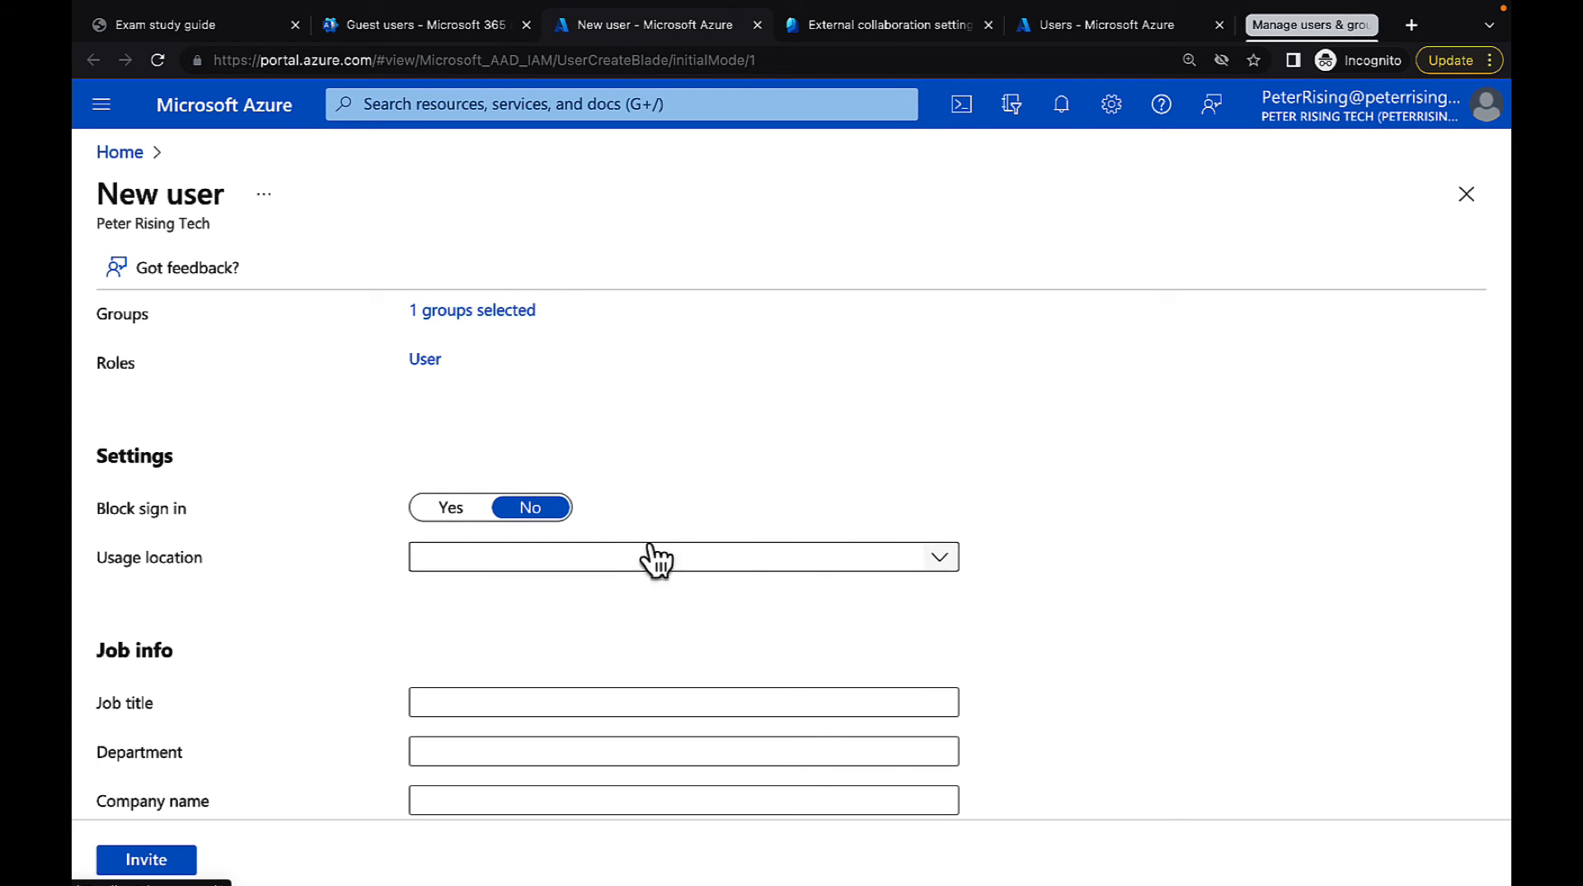
click(945, 557)
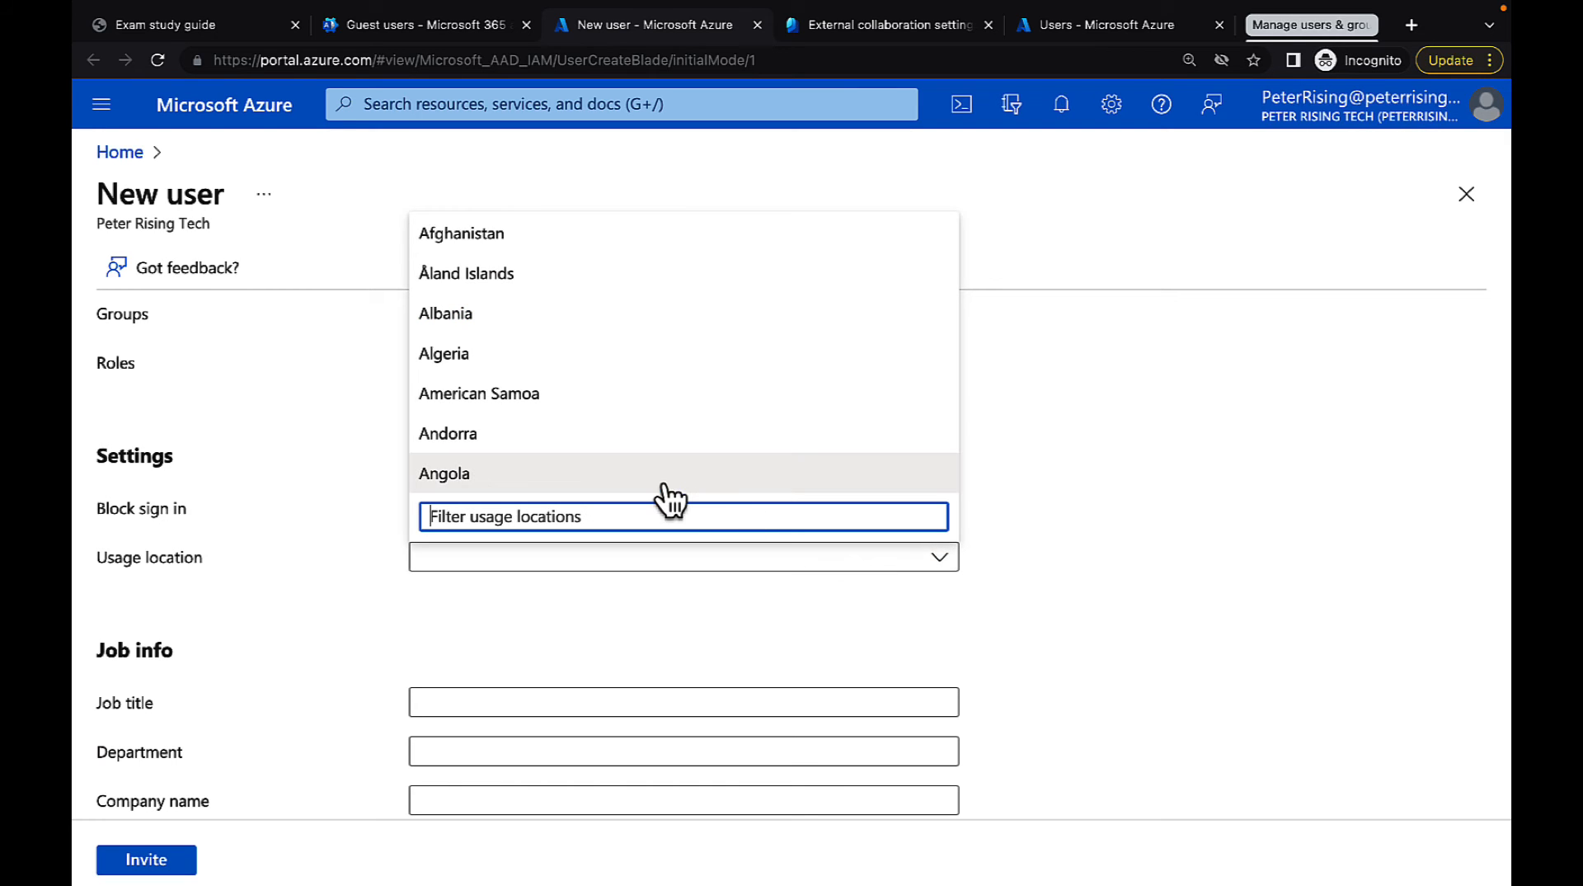
scroll(671, 497, down, 20)
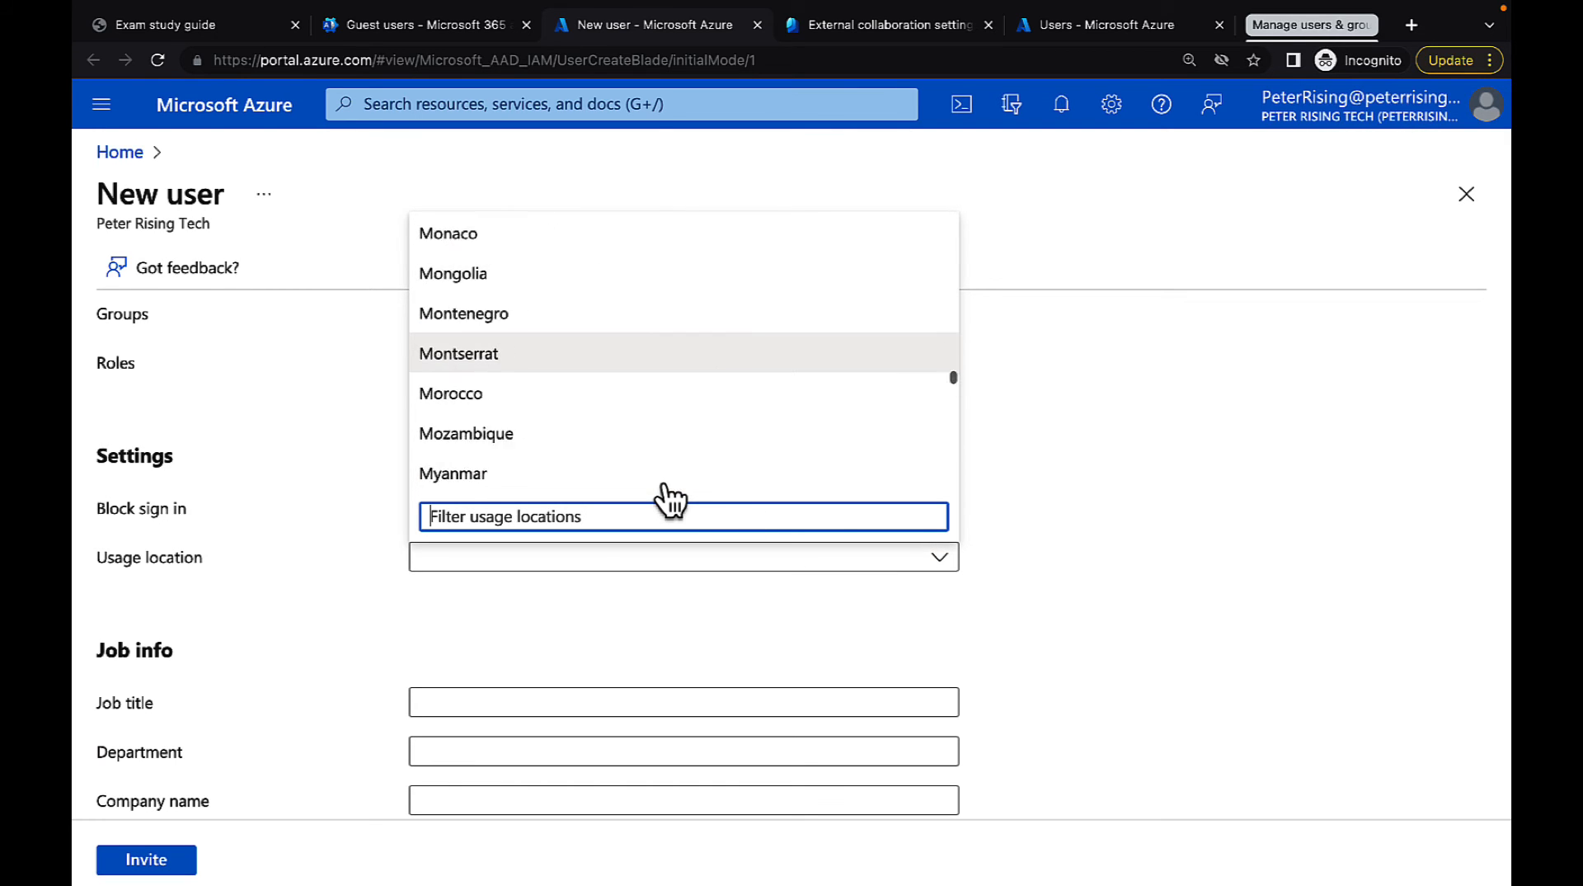
scroll(665, 487, down, 5)
scroll(645, 386, up, 17)
scroll(645, 386, down, 17)
scroll(649, 400, up, 15)
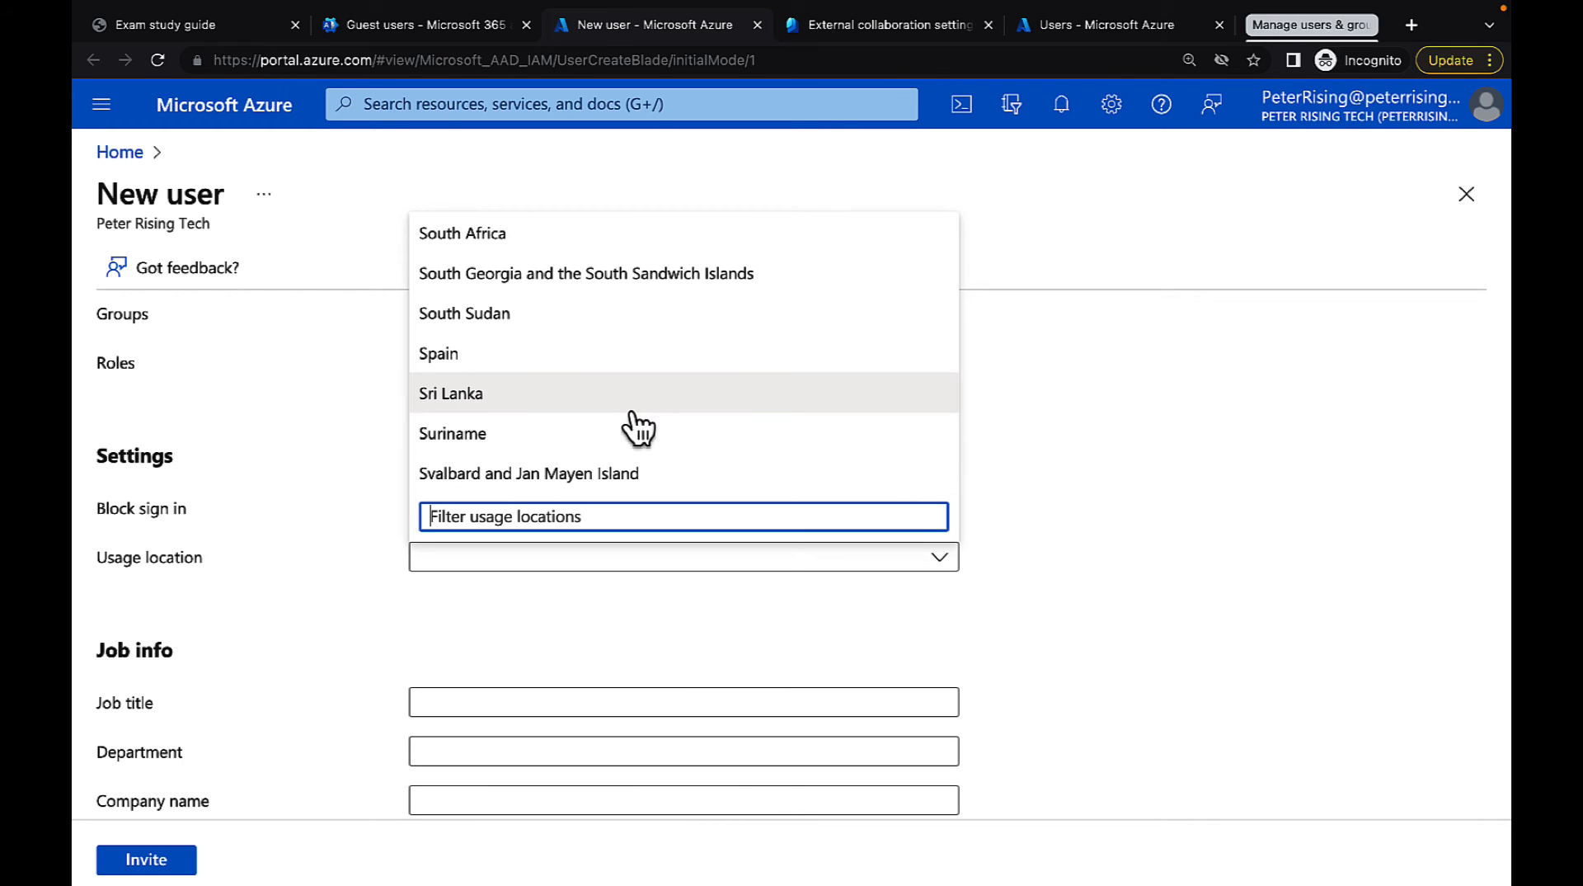
key(Down)
key(Down)
key(Down)
key(Down)
key(Down)
key(Down)
key(Down)
key(Down)
key(Down)
key(Down)
key(Down)
key(Down)
key(Down)
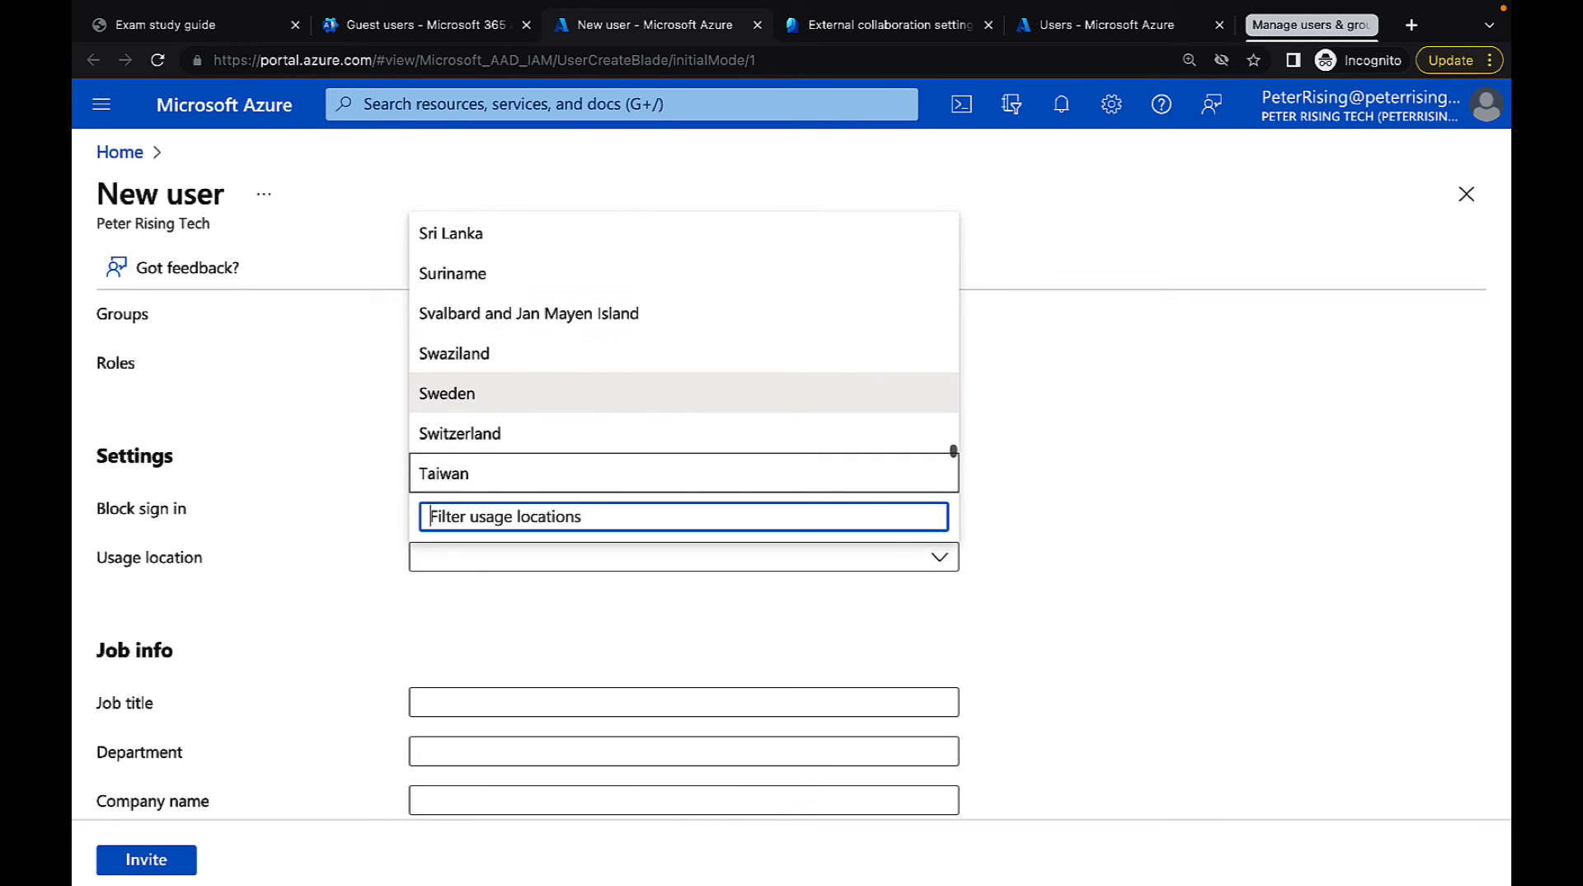
key(Down)
key(Down)
key(Down)
key(Down)
key(Down)
key(Down)
key(Down)
key(Down)
key(Down)
key(Down)
key(Down)
key(Down)
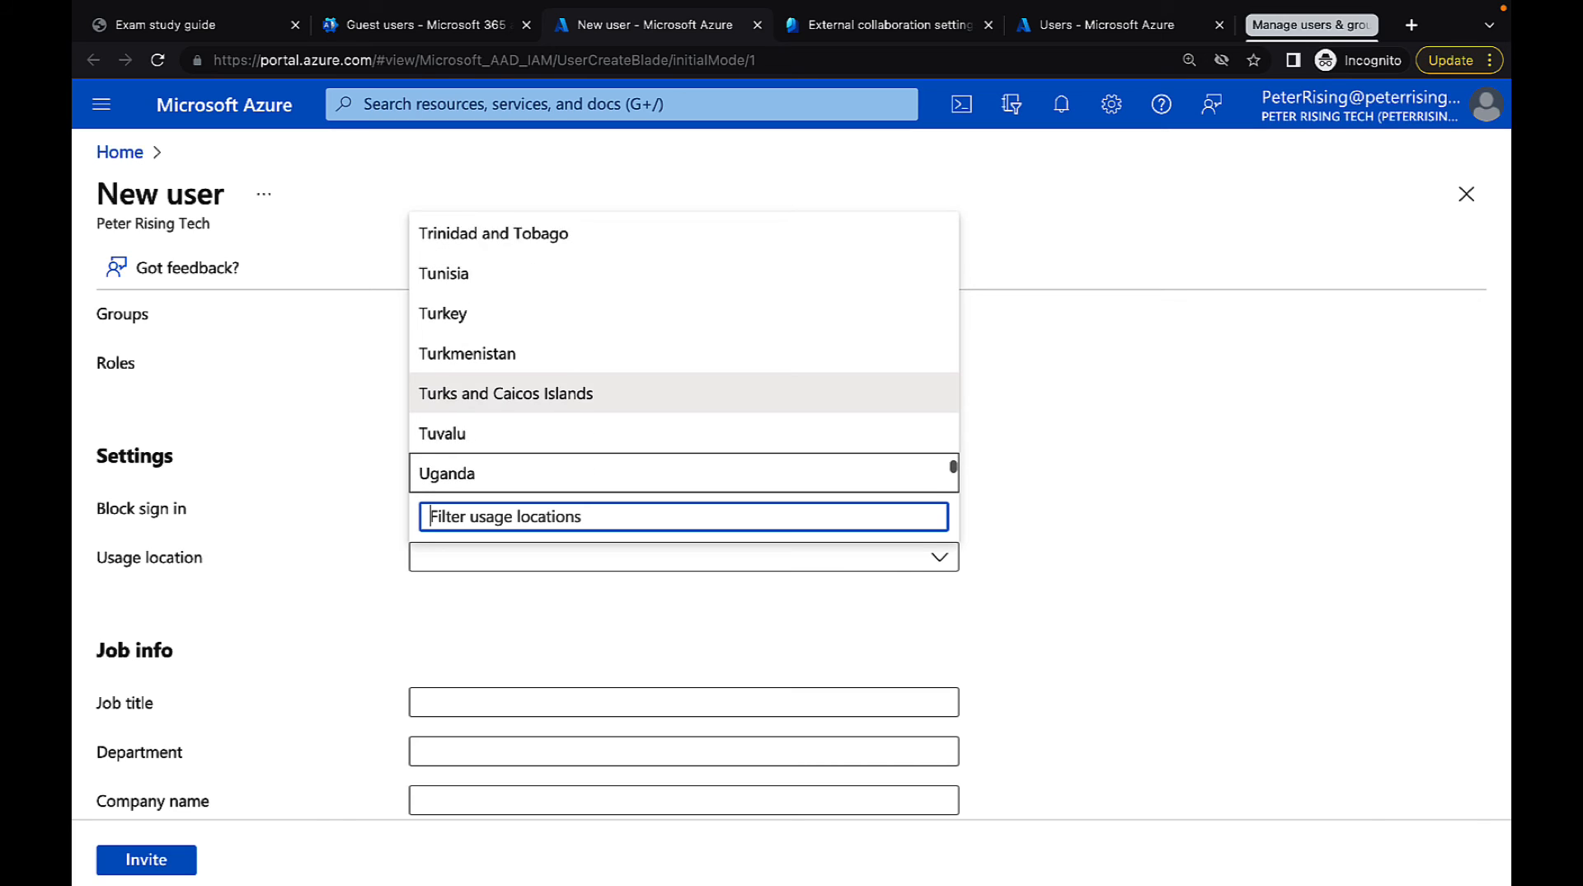
key(Down)
key(Down)
click(563, 430)
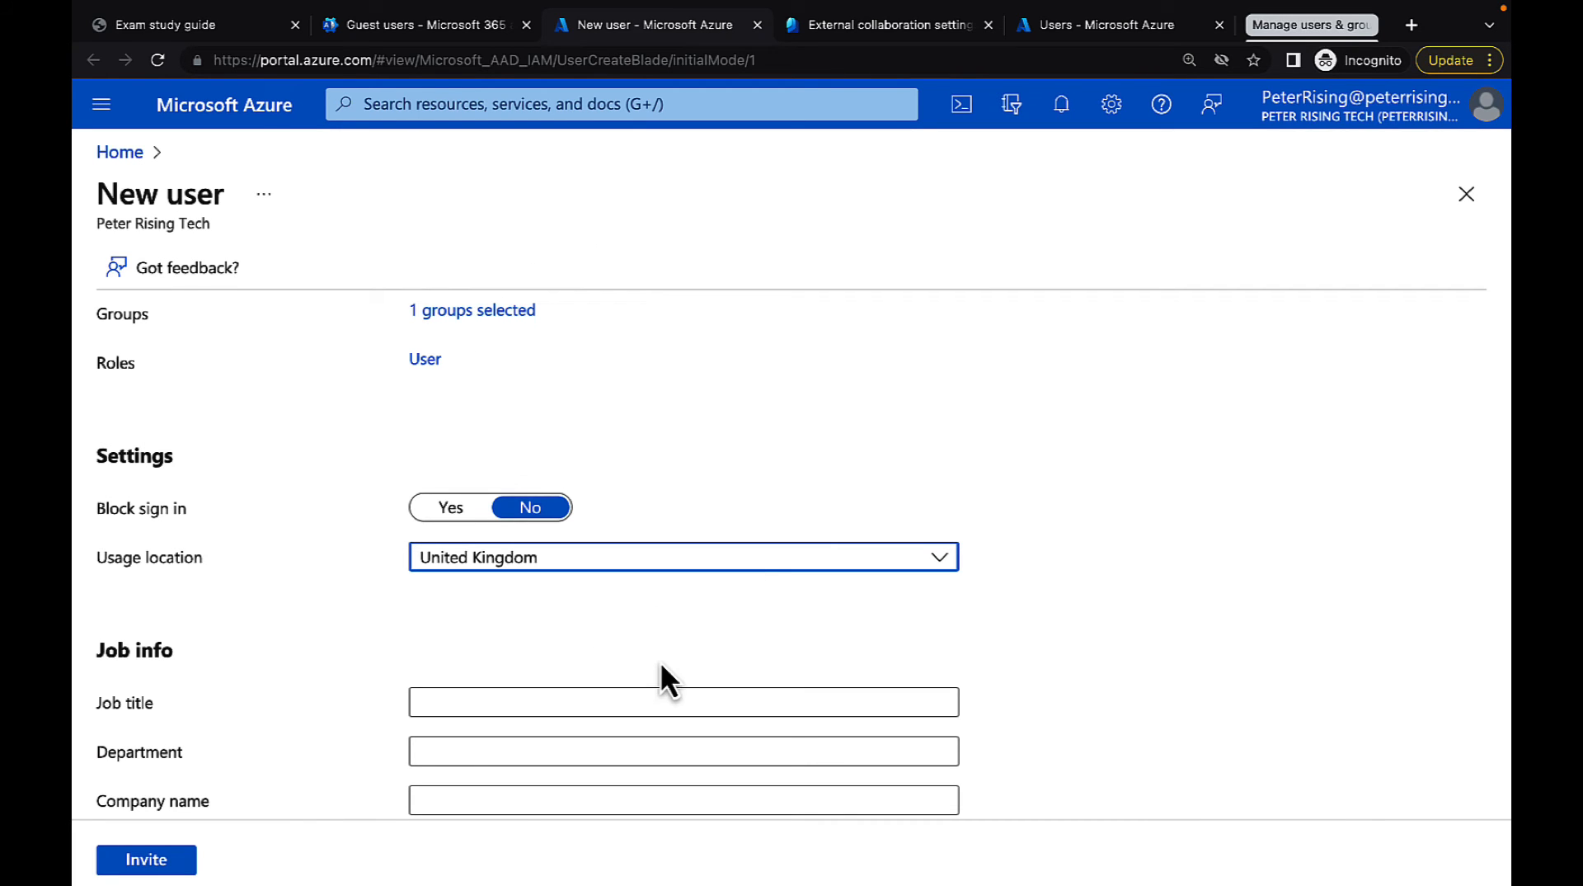
Send the guest invitation and refresh the guest users list in the Microsoft 365 admin center
scroll(662, 667, down, 1)
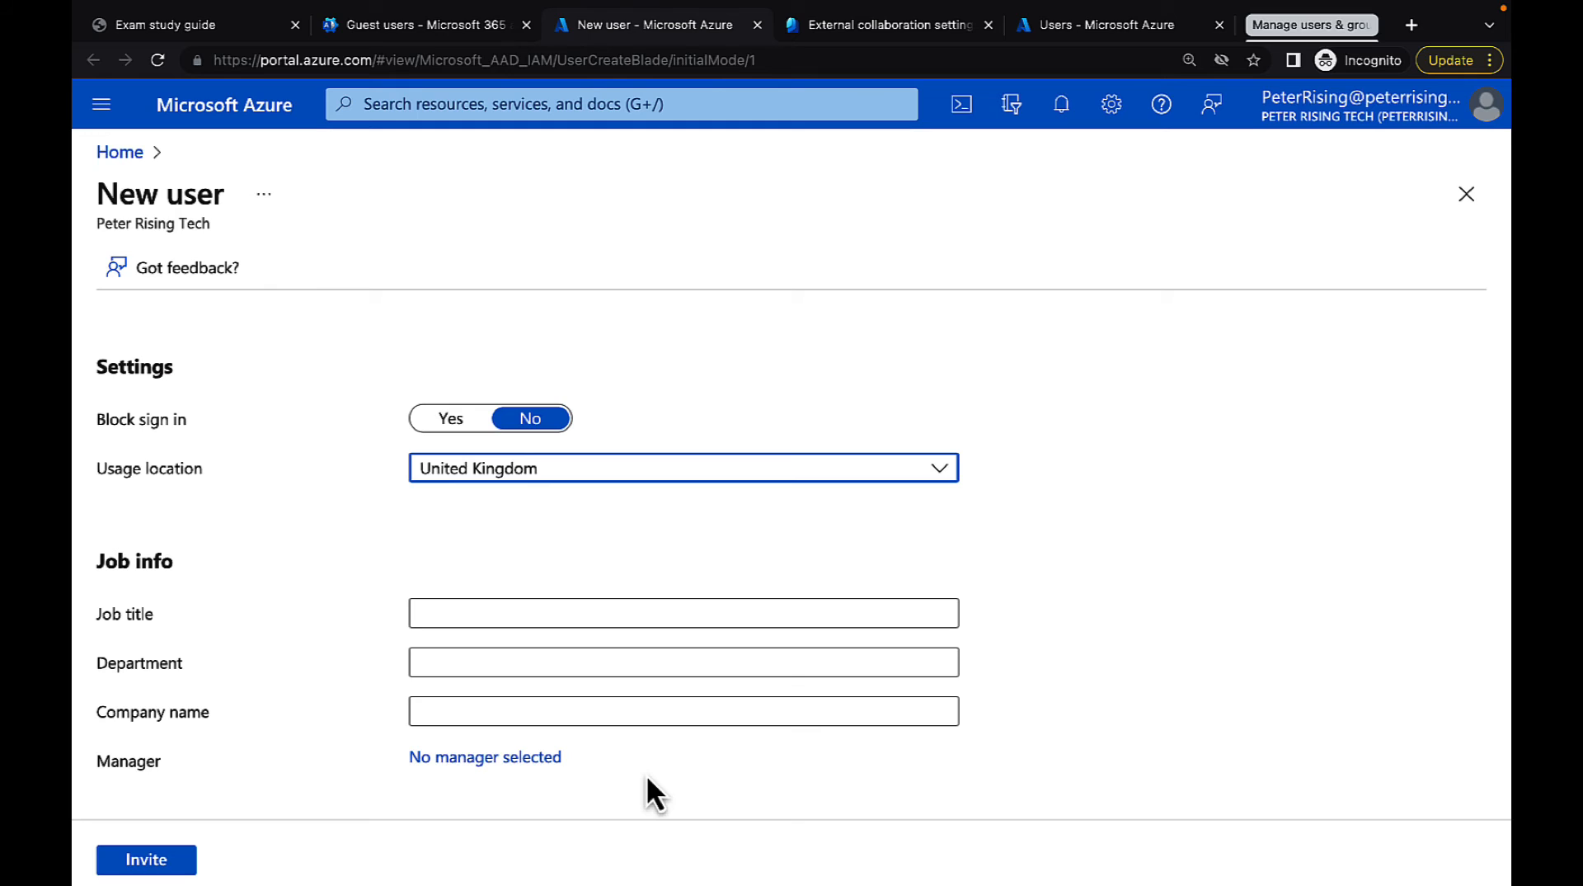
click(151, 861)
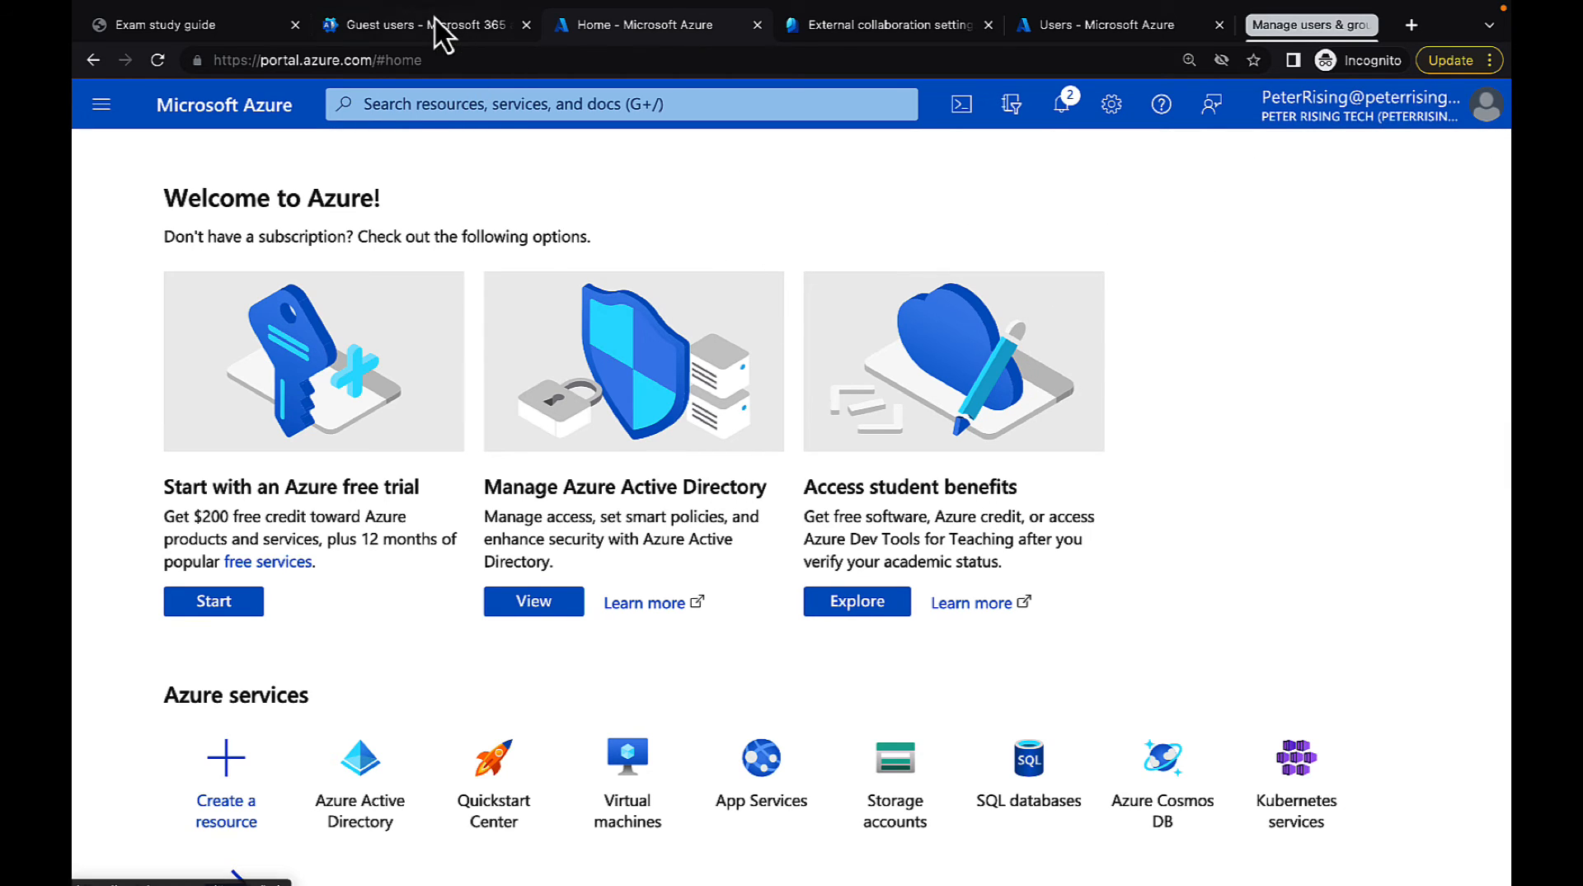
click(412, 28)
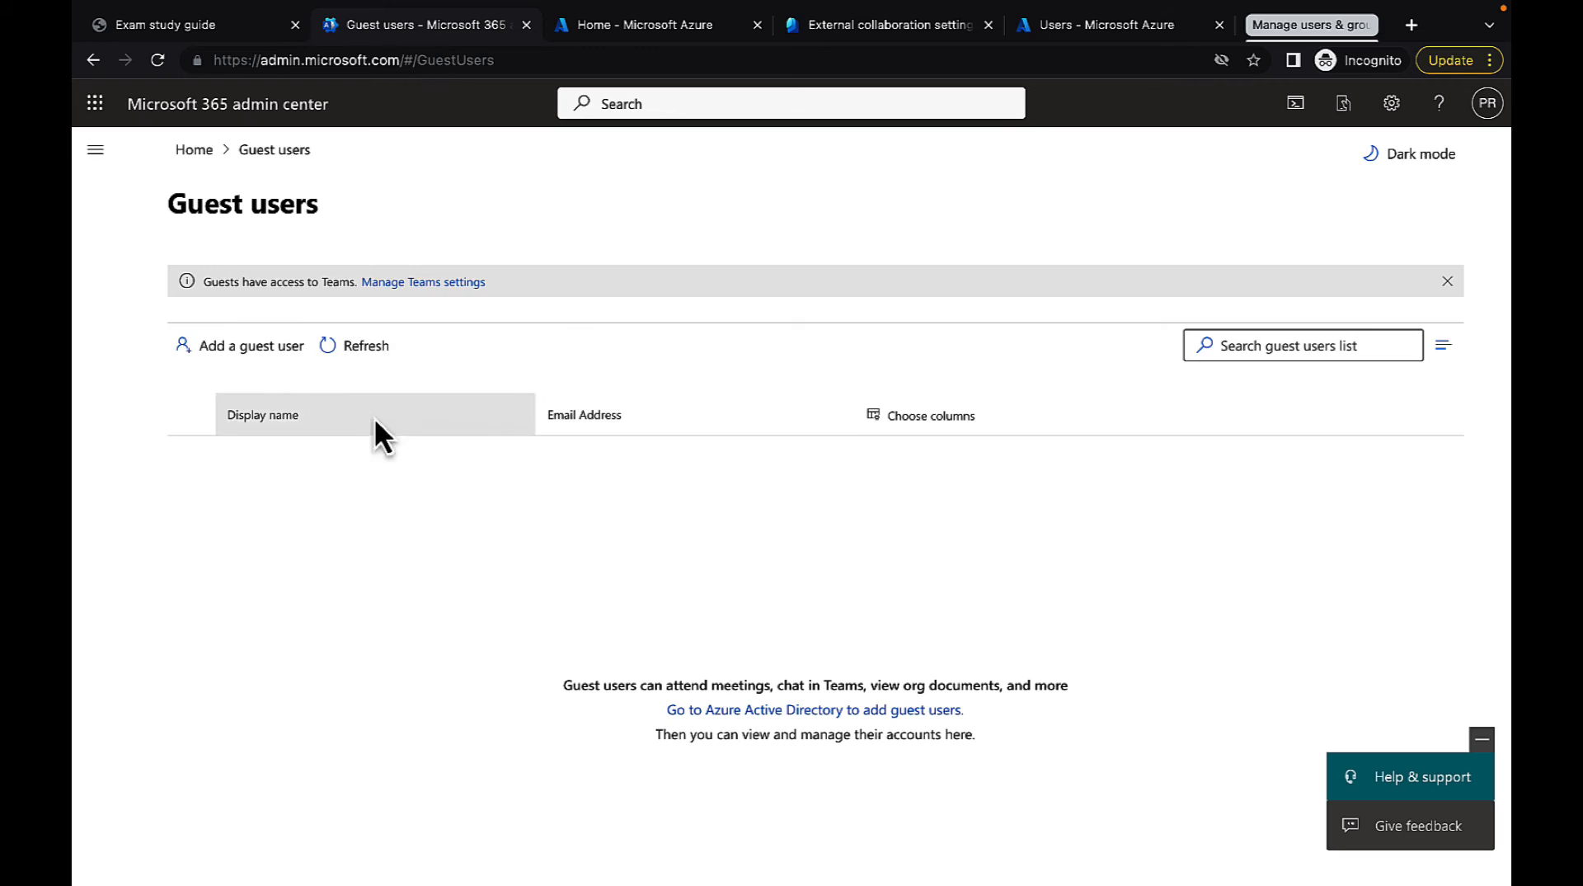
click(355, 353)
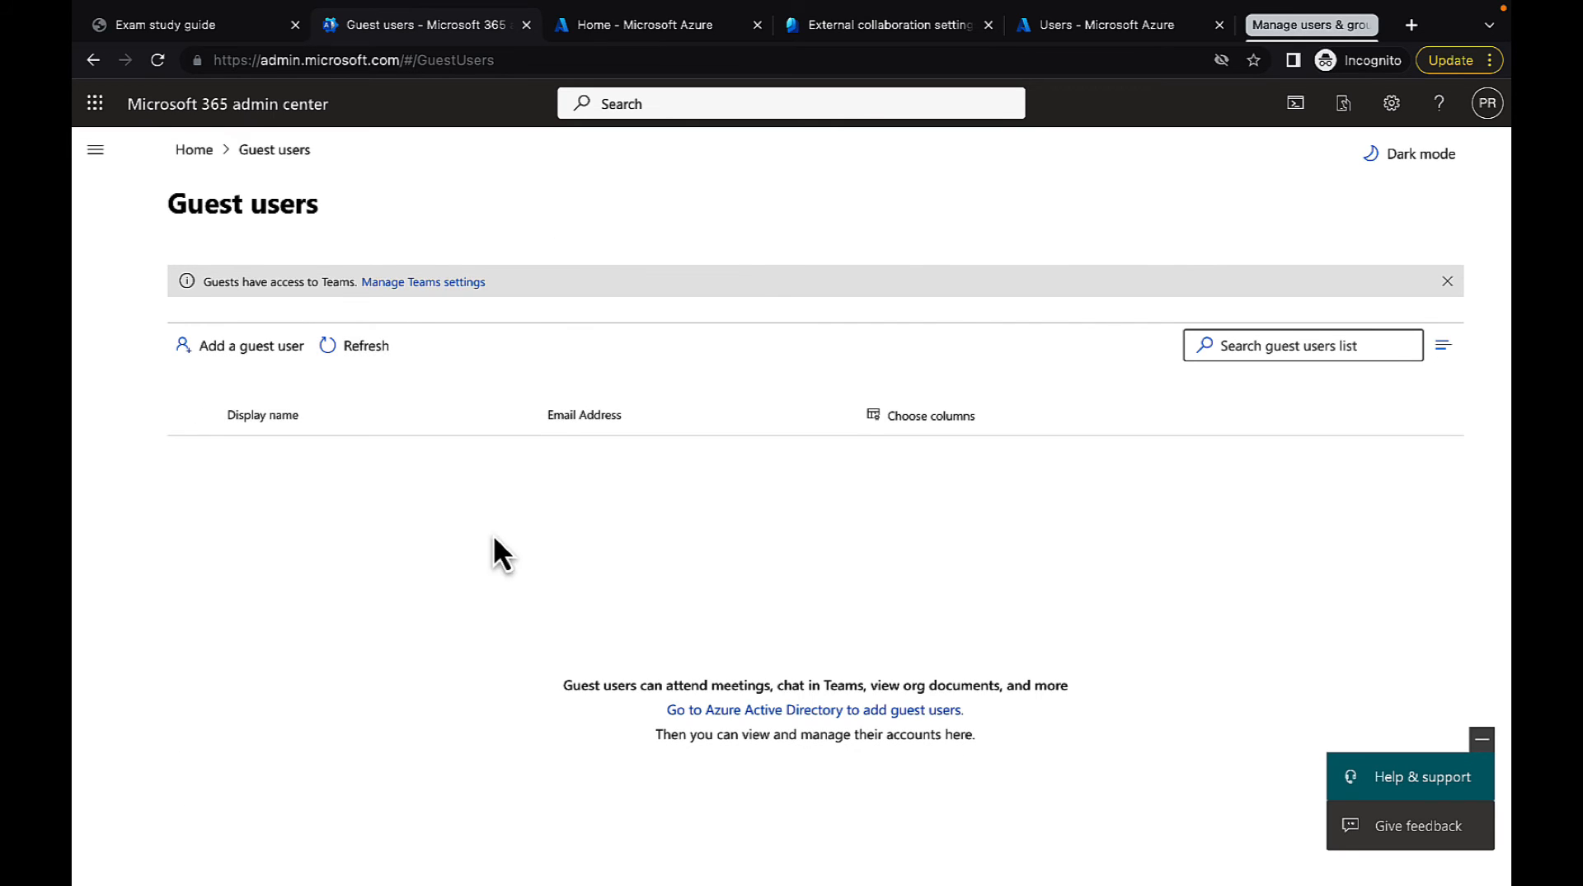
Refresh the guest users list and view the invited guest's general details
click(358, 351)
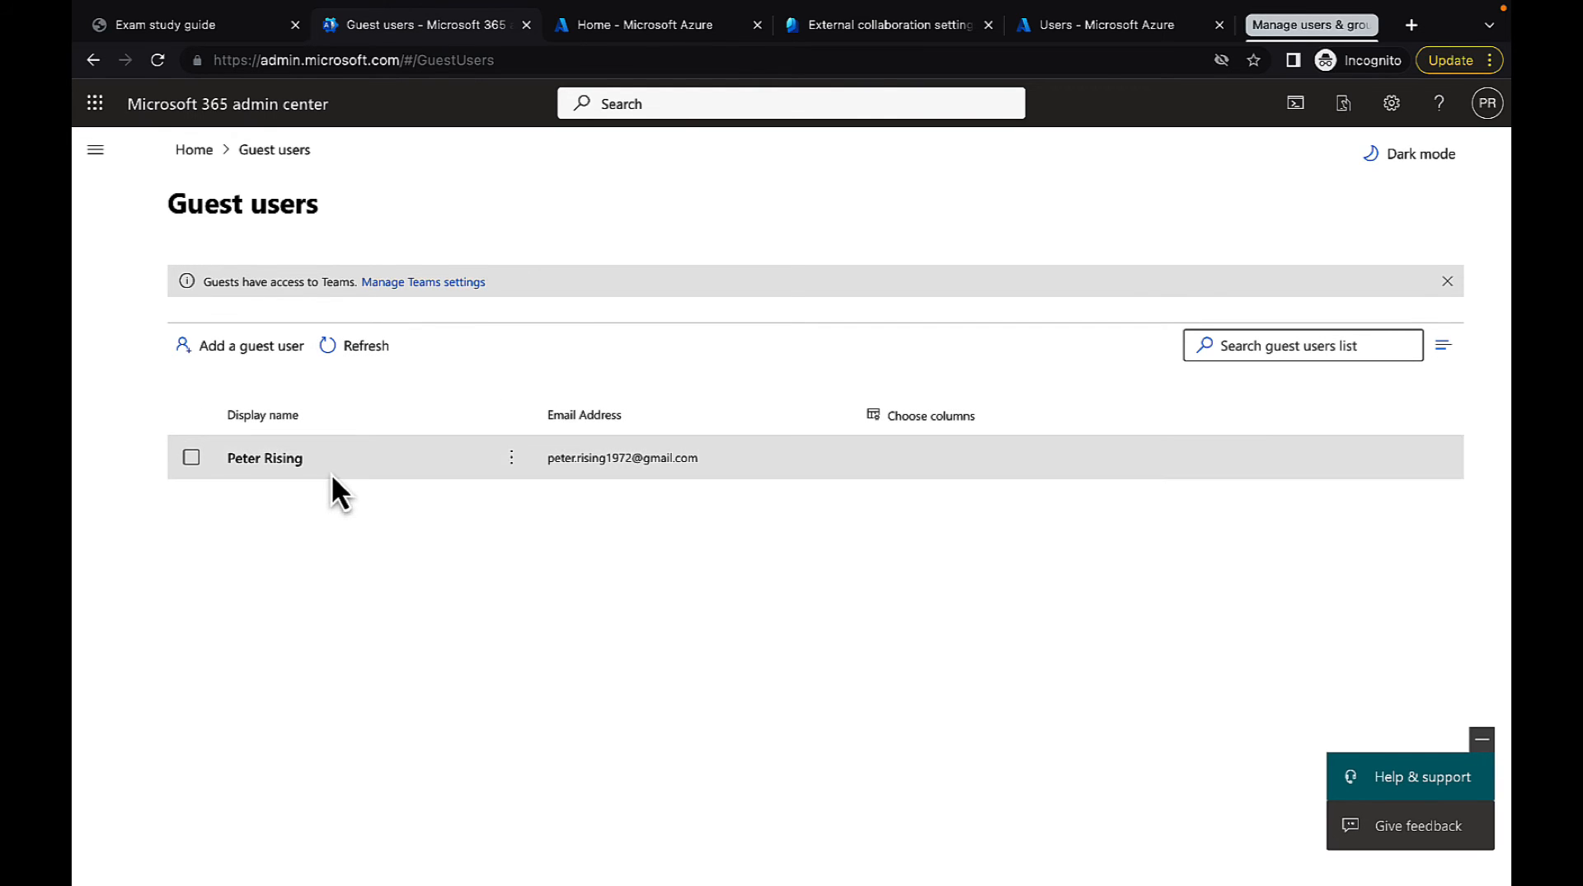
click(271, 471)
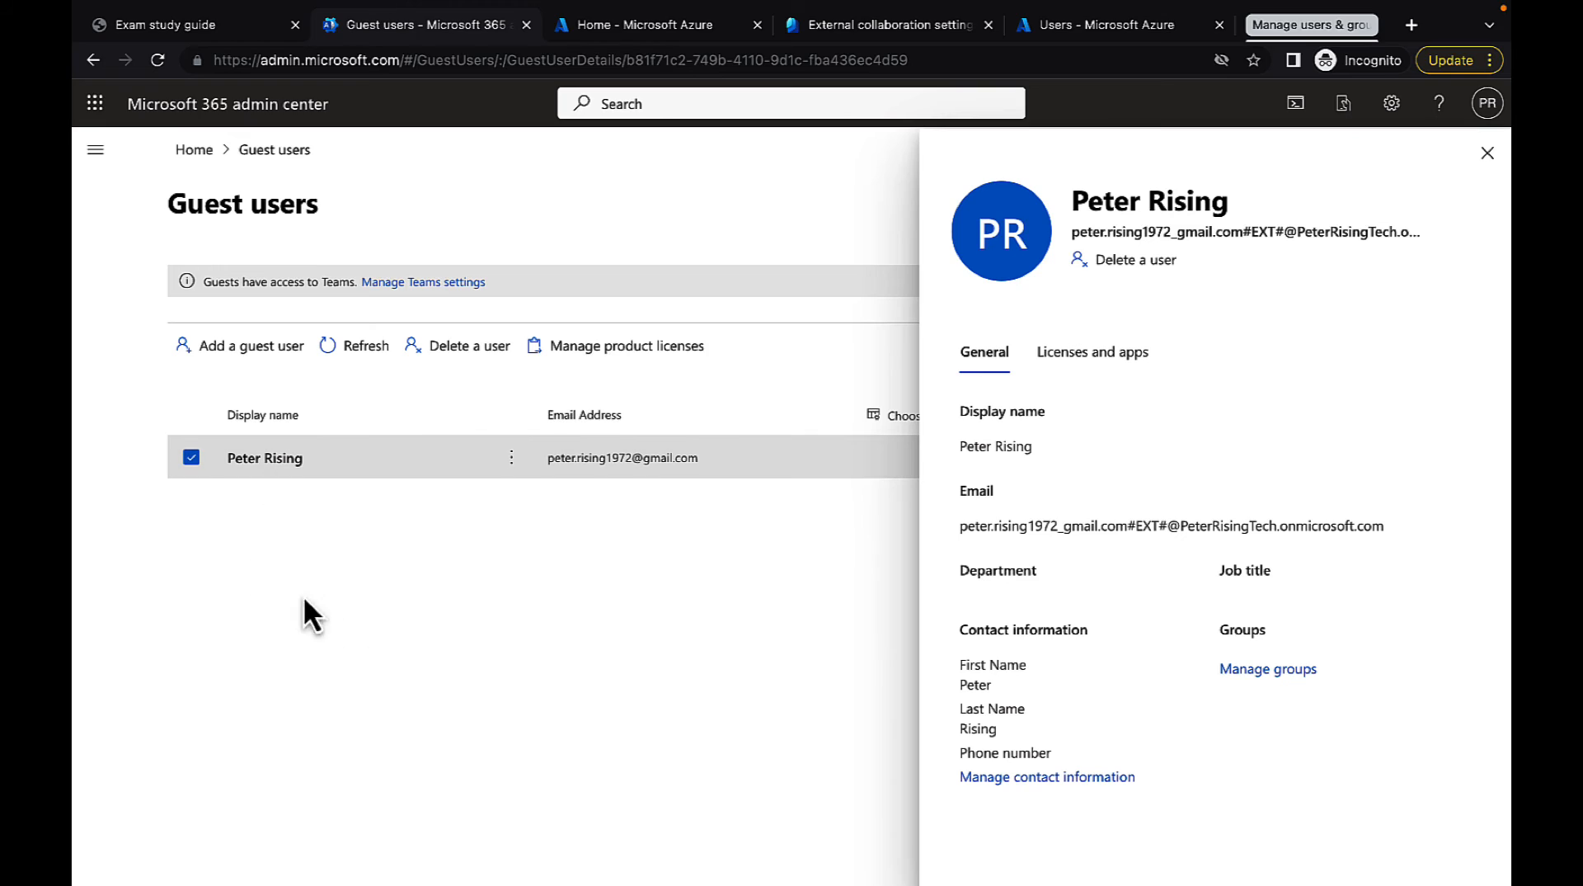
click(191, 457)
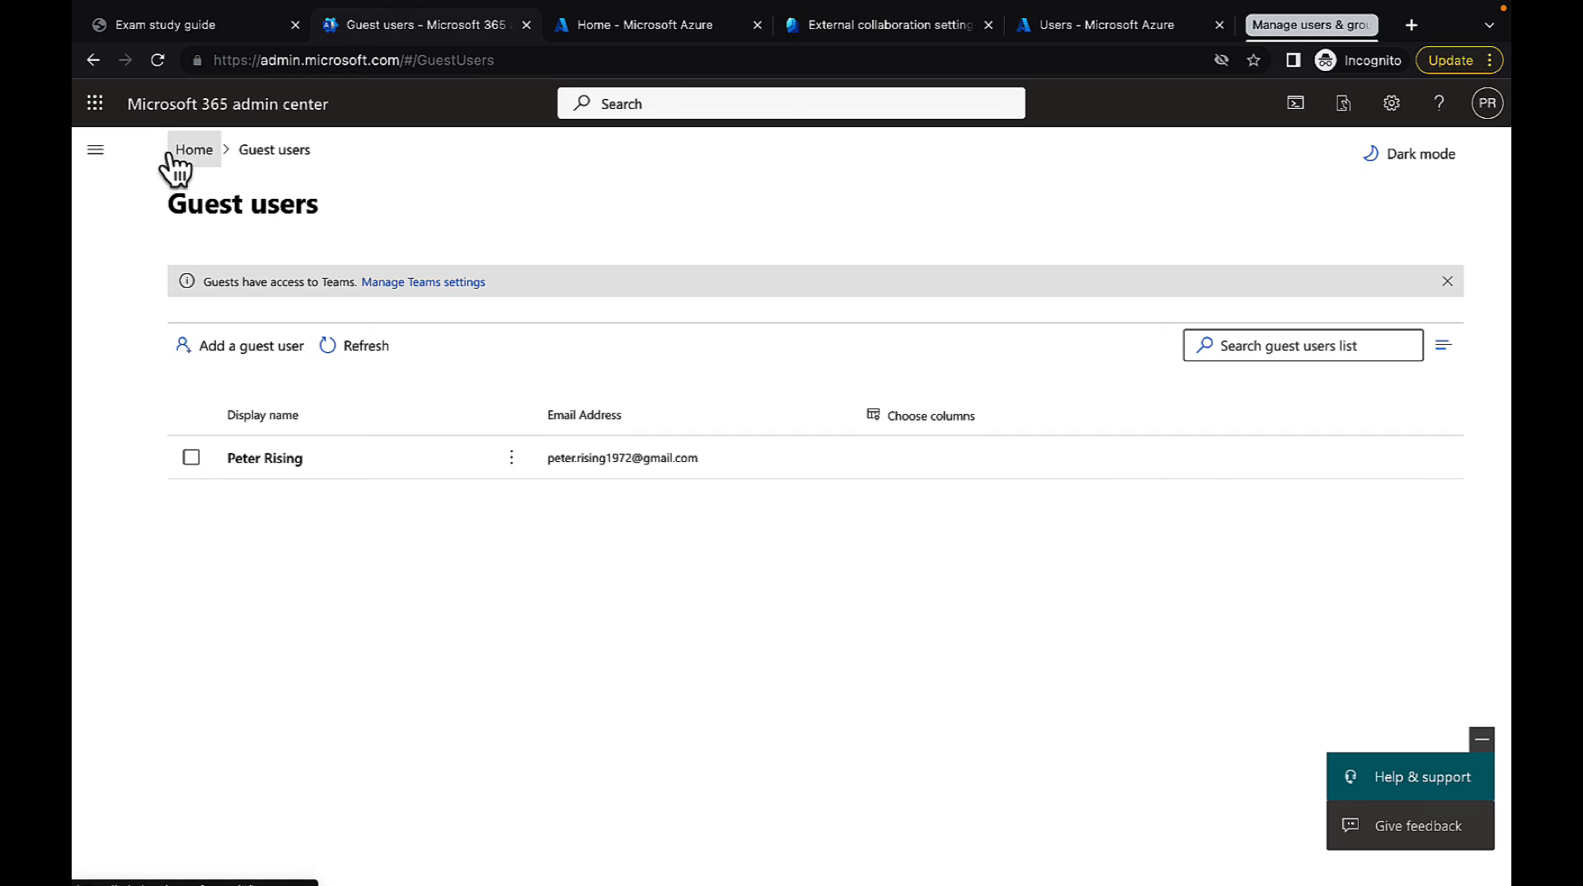
Check the deleted users list and return to the active users list
click(93, 154)
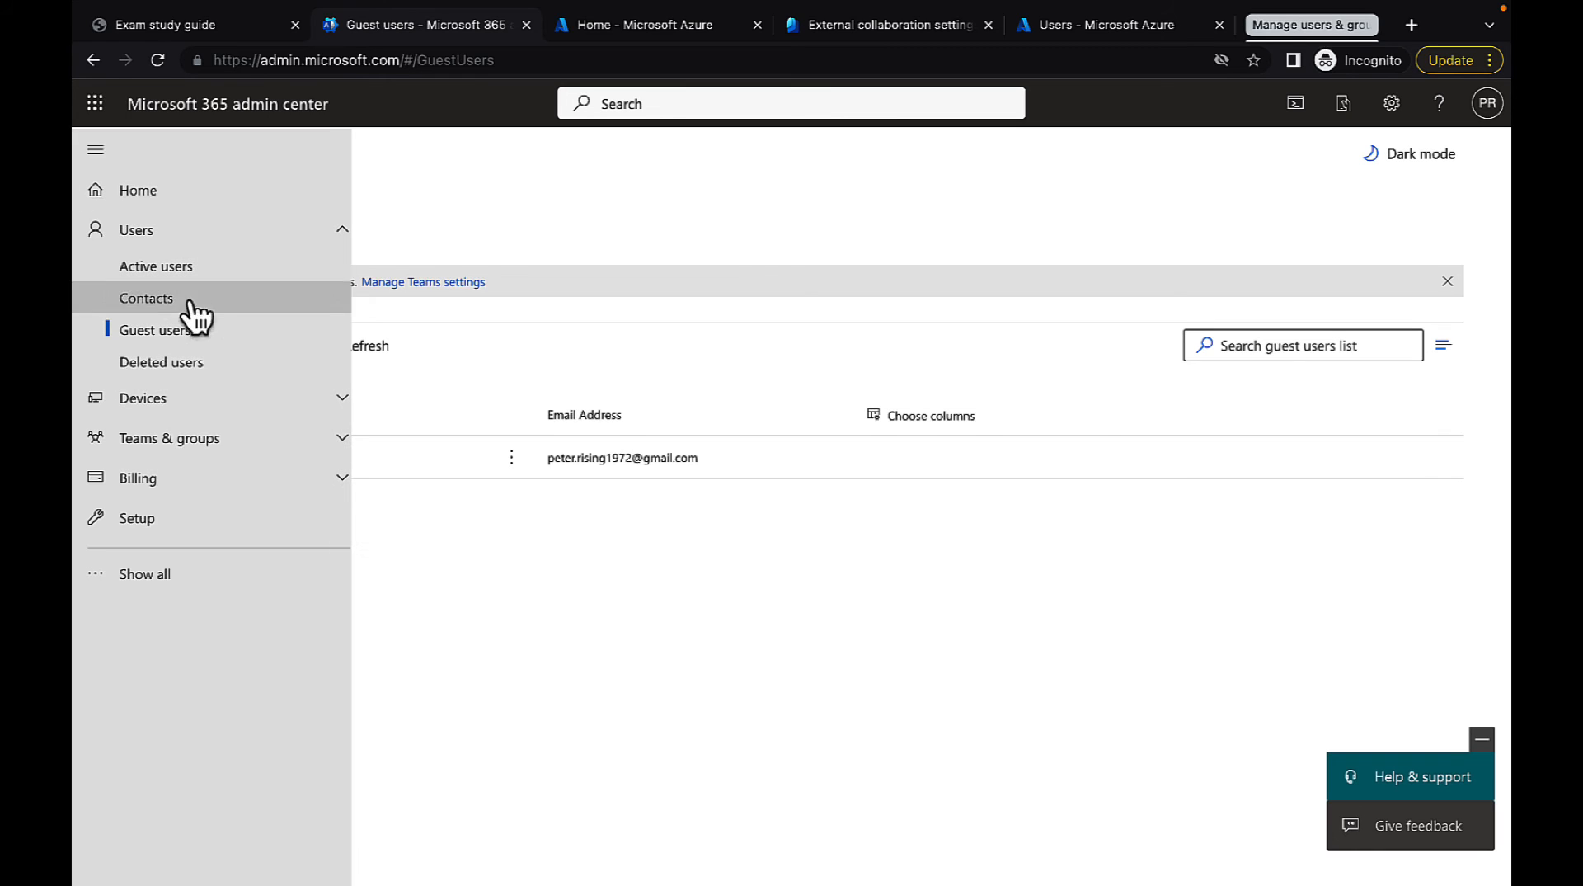
click(188, 368)
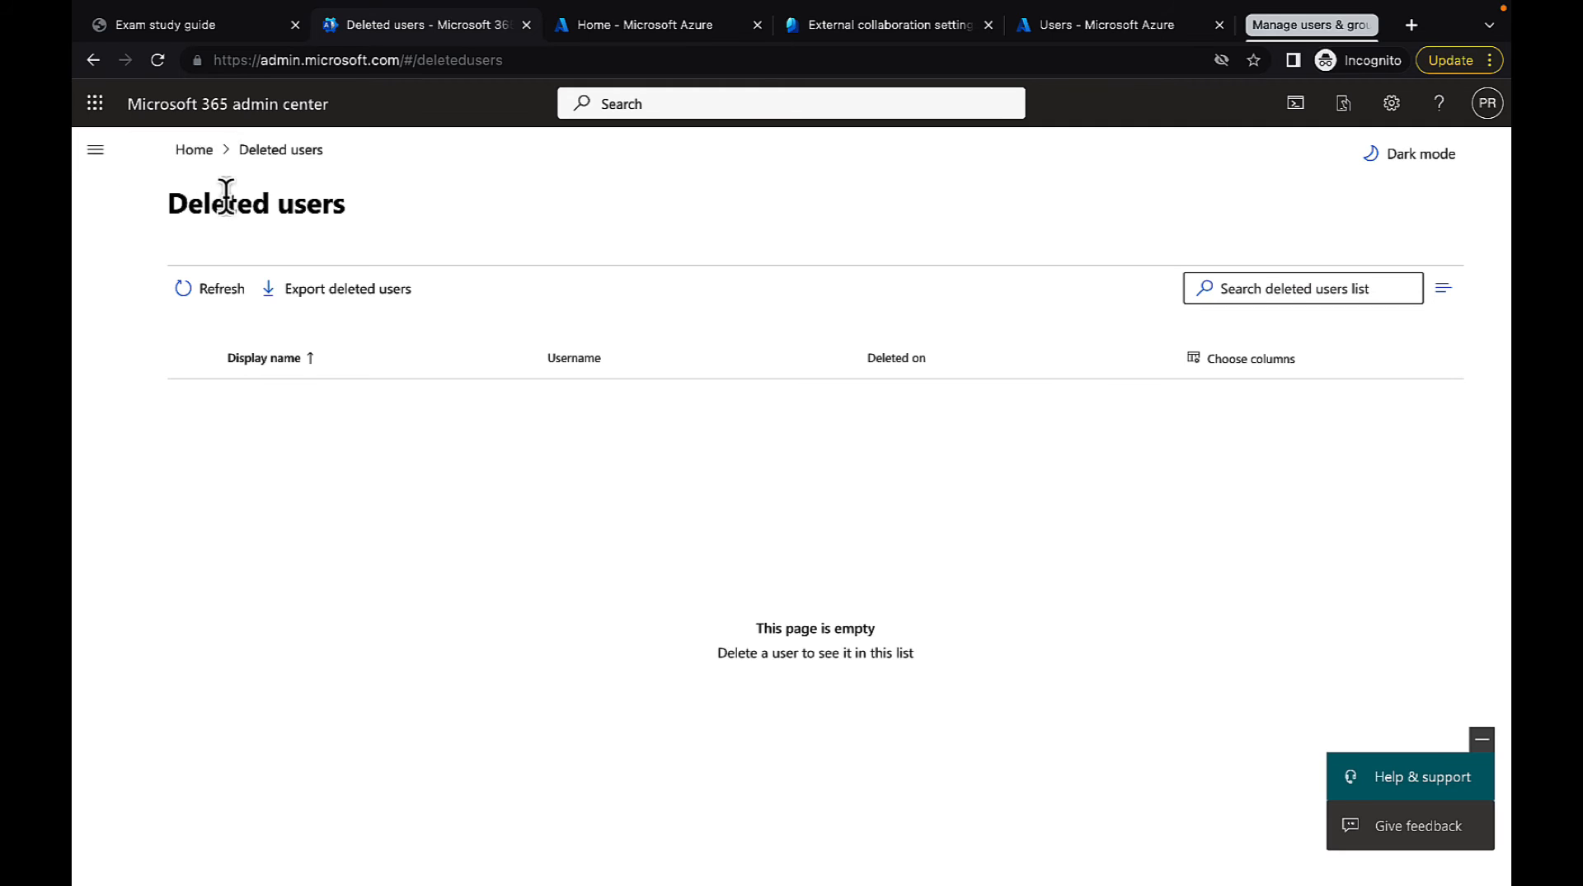
click(95, 151)
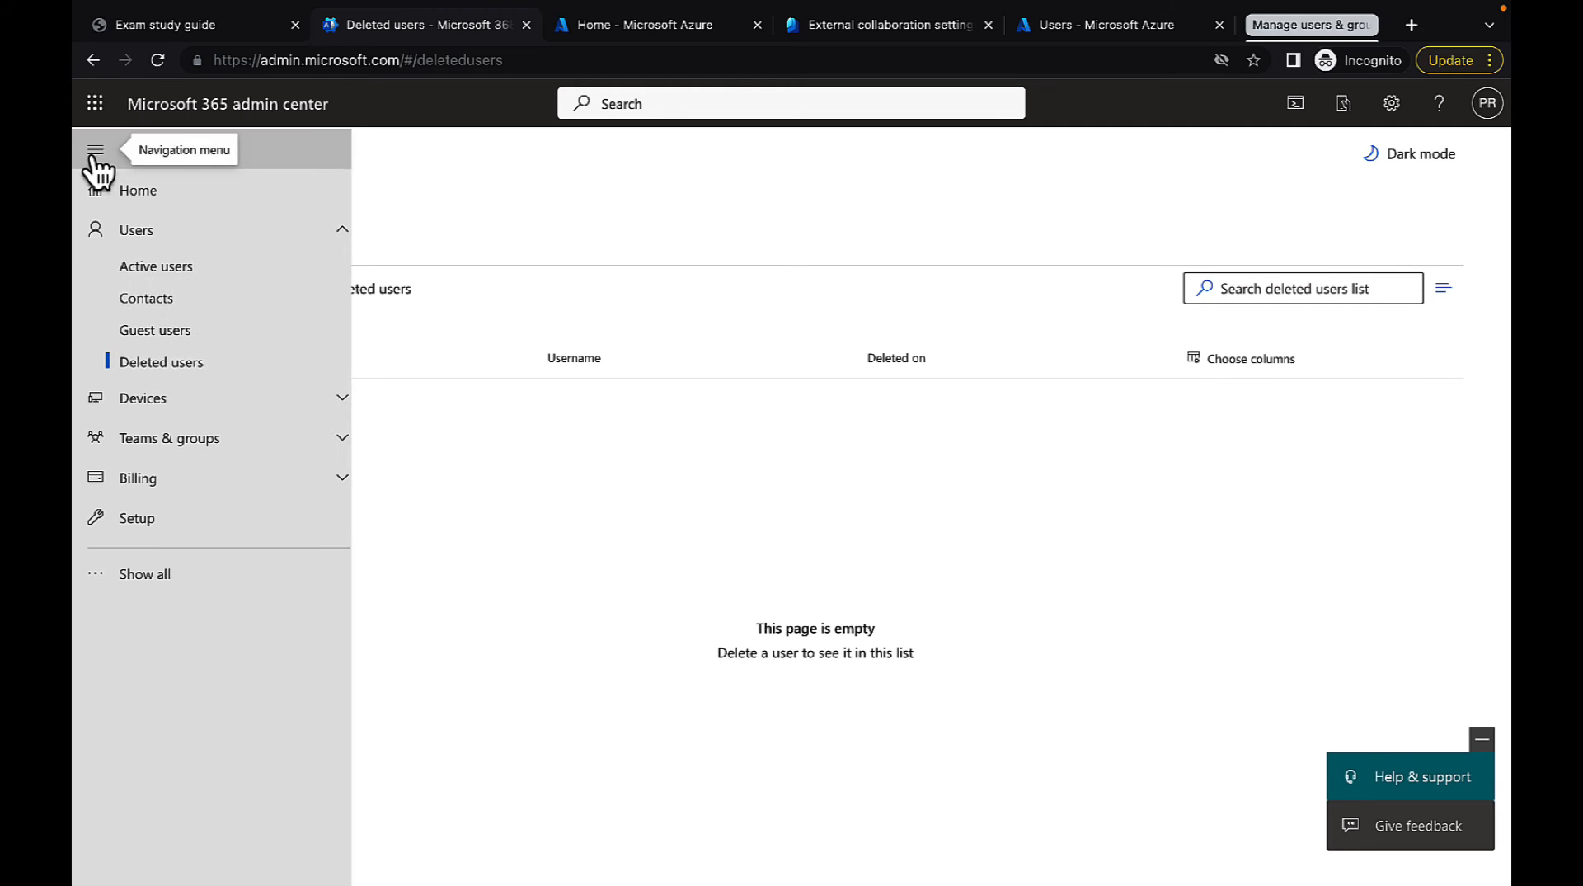
click(185, 273)
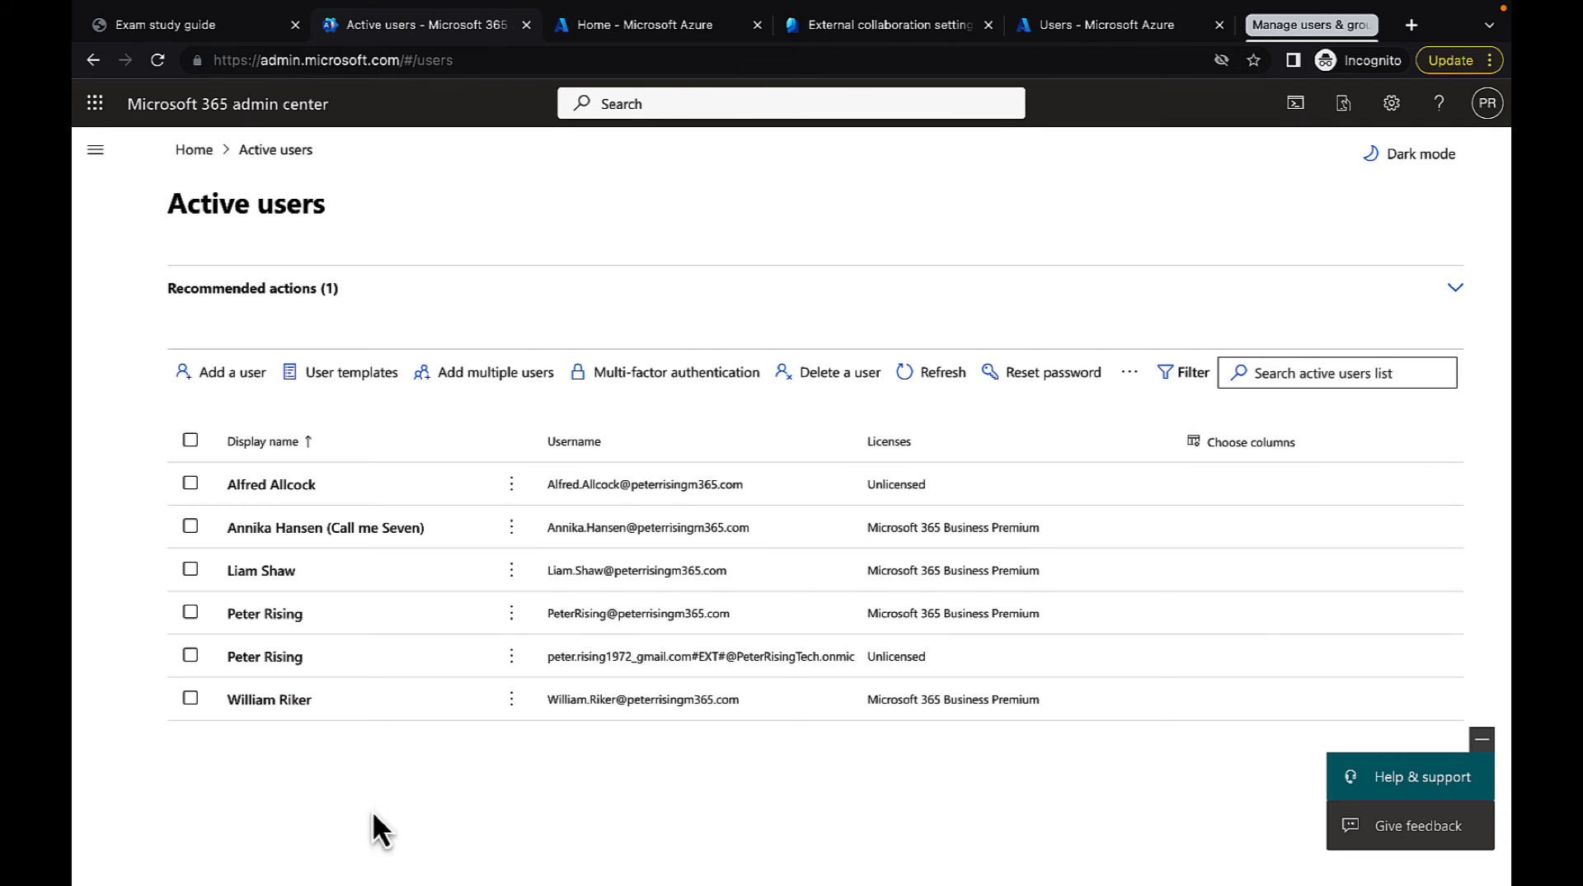
Begin deleting the last user in the active users list, choosing to give another user access to their email
click(191, 698)
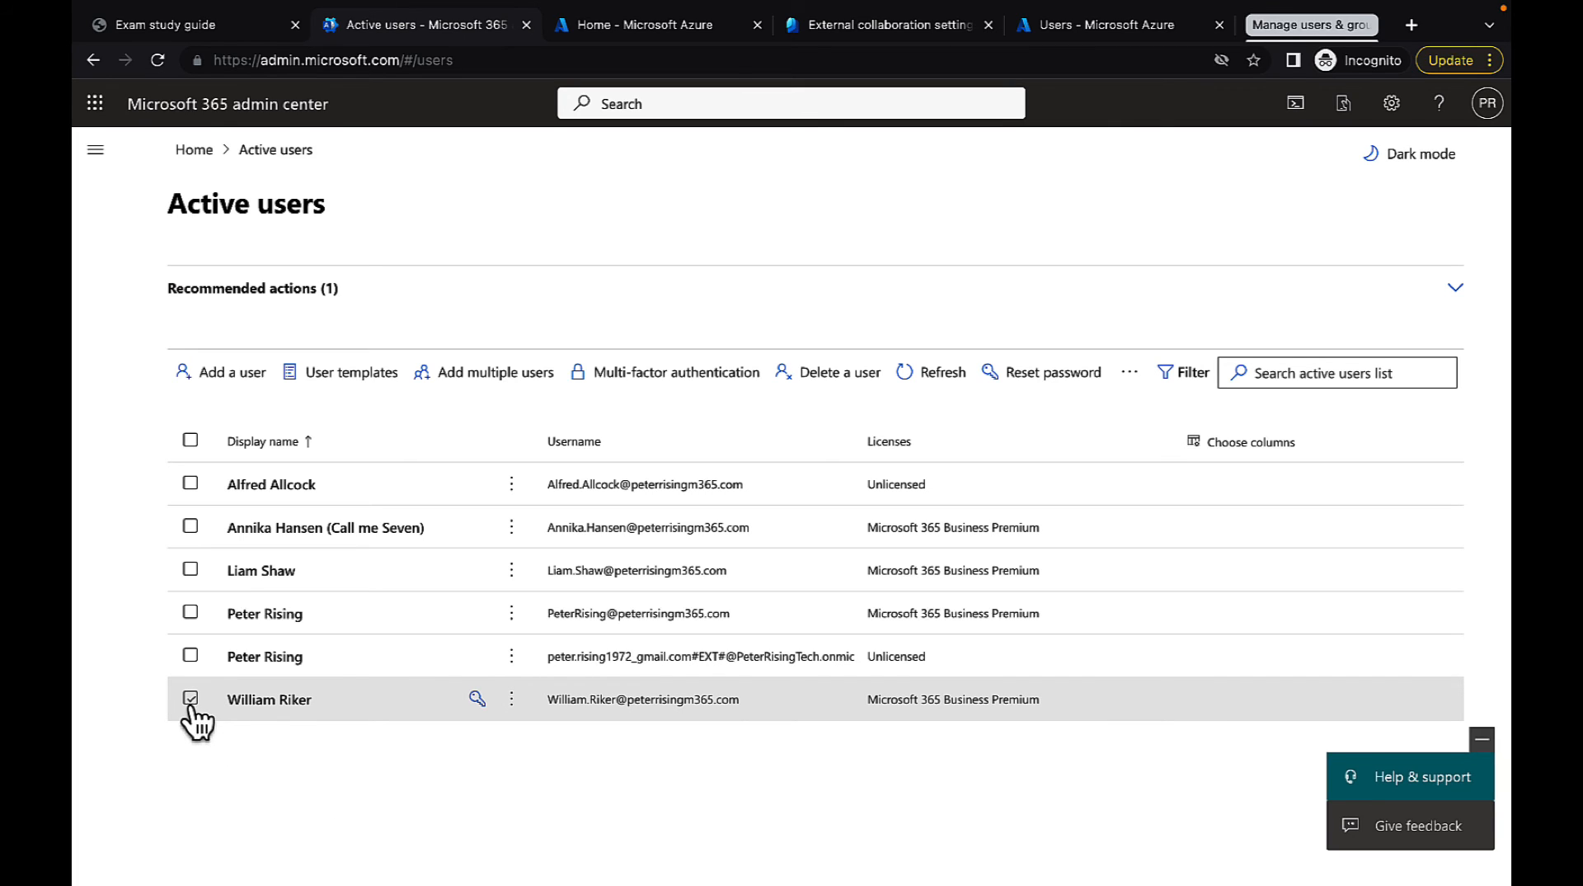
click(191, 699)
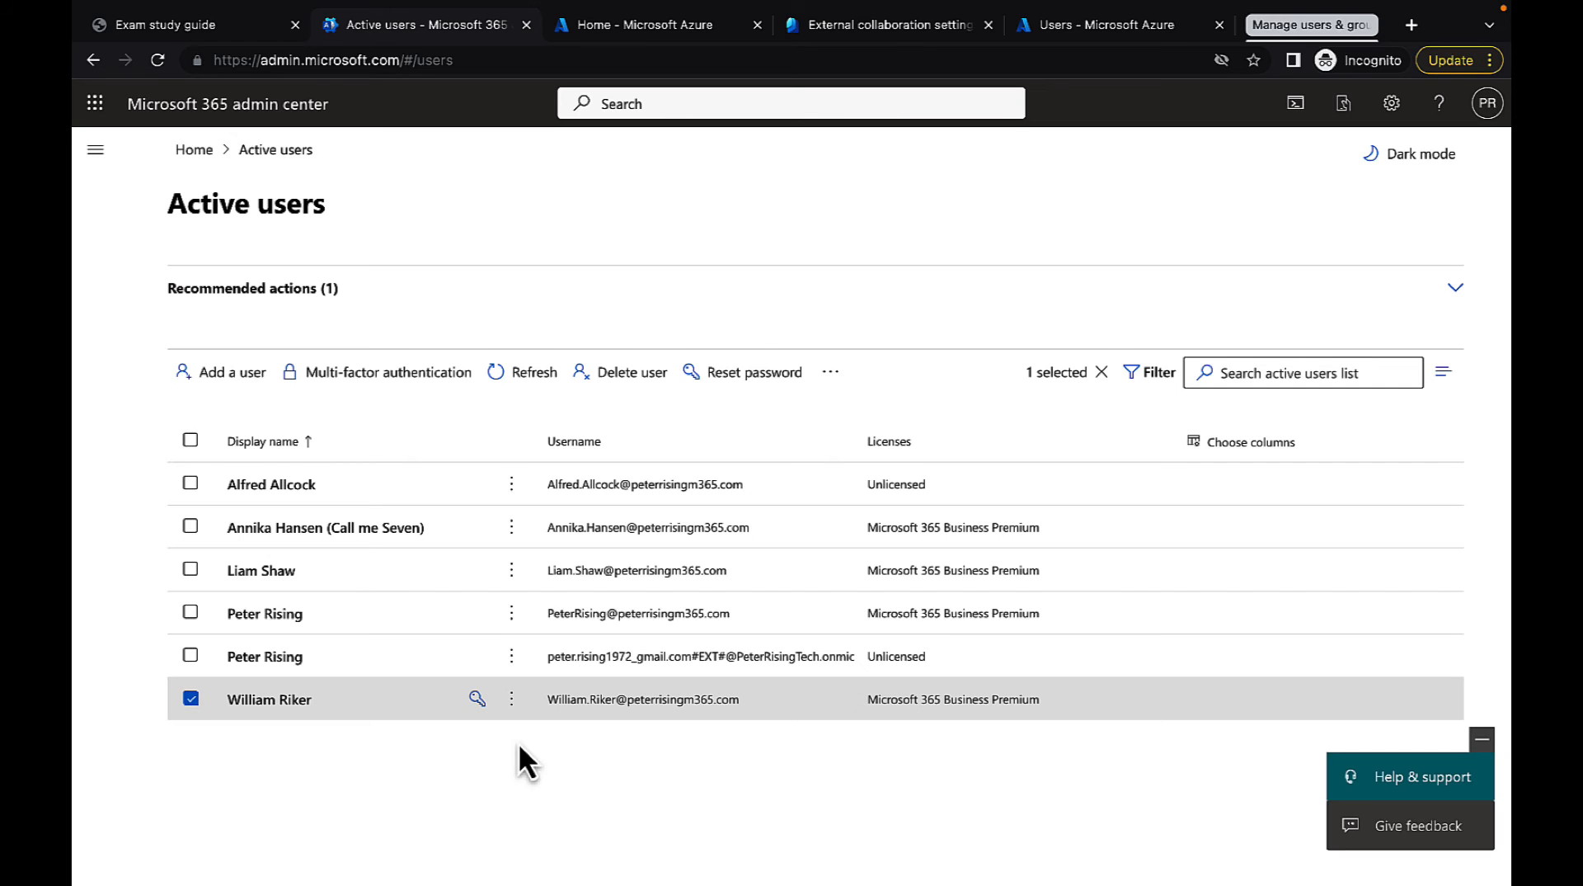
click(611, 381)
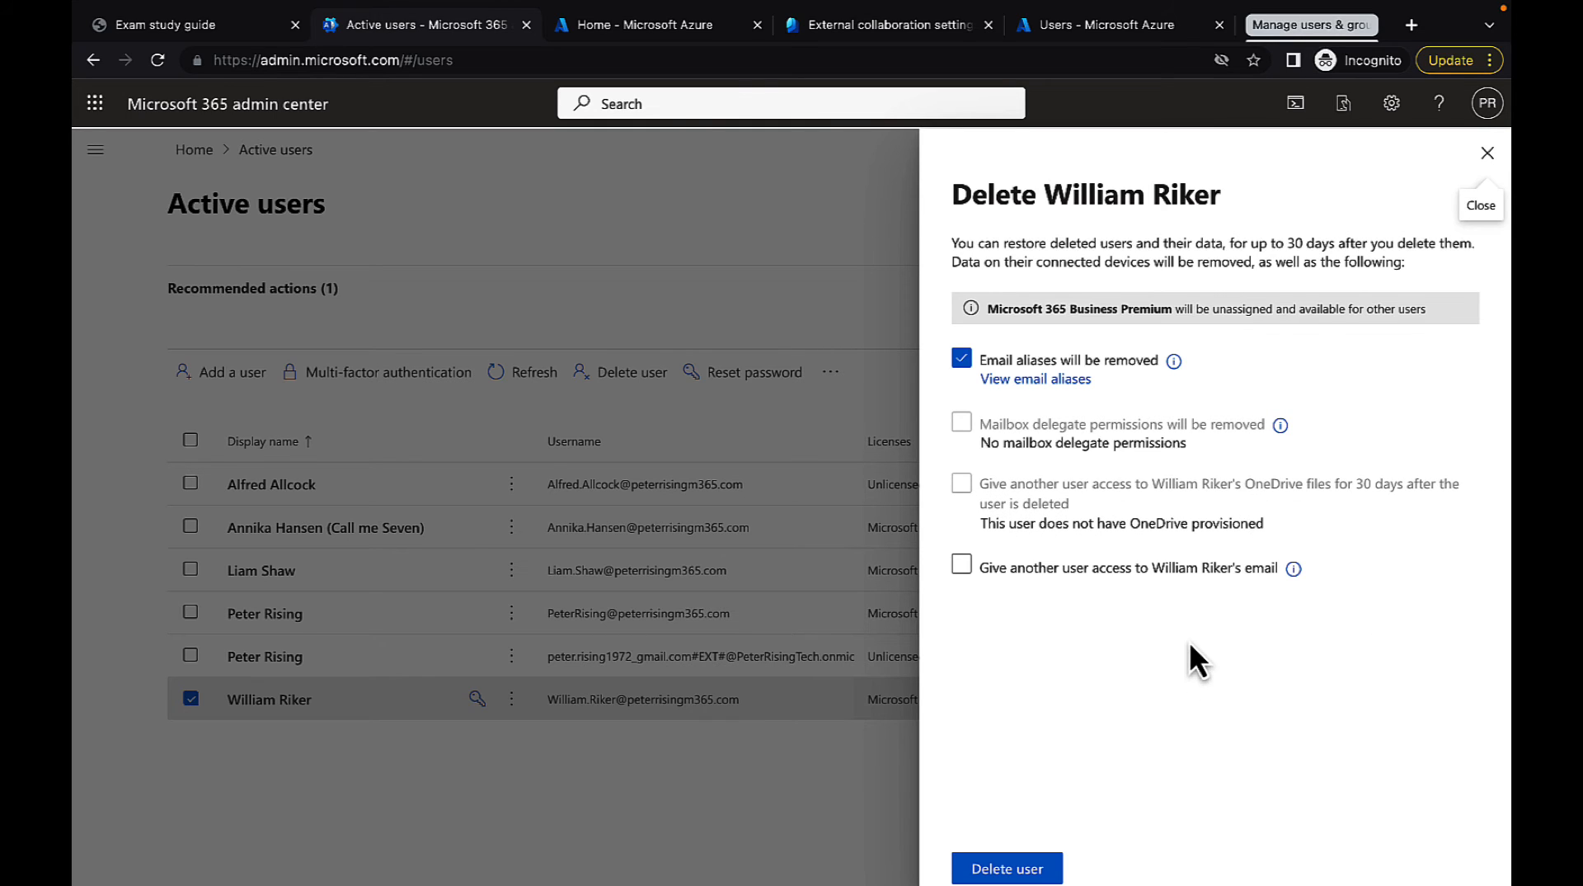
click(1085, 574)
click(1085, 572)
click(962, 567)
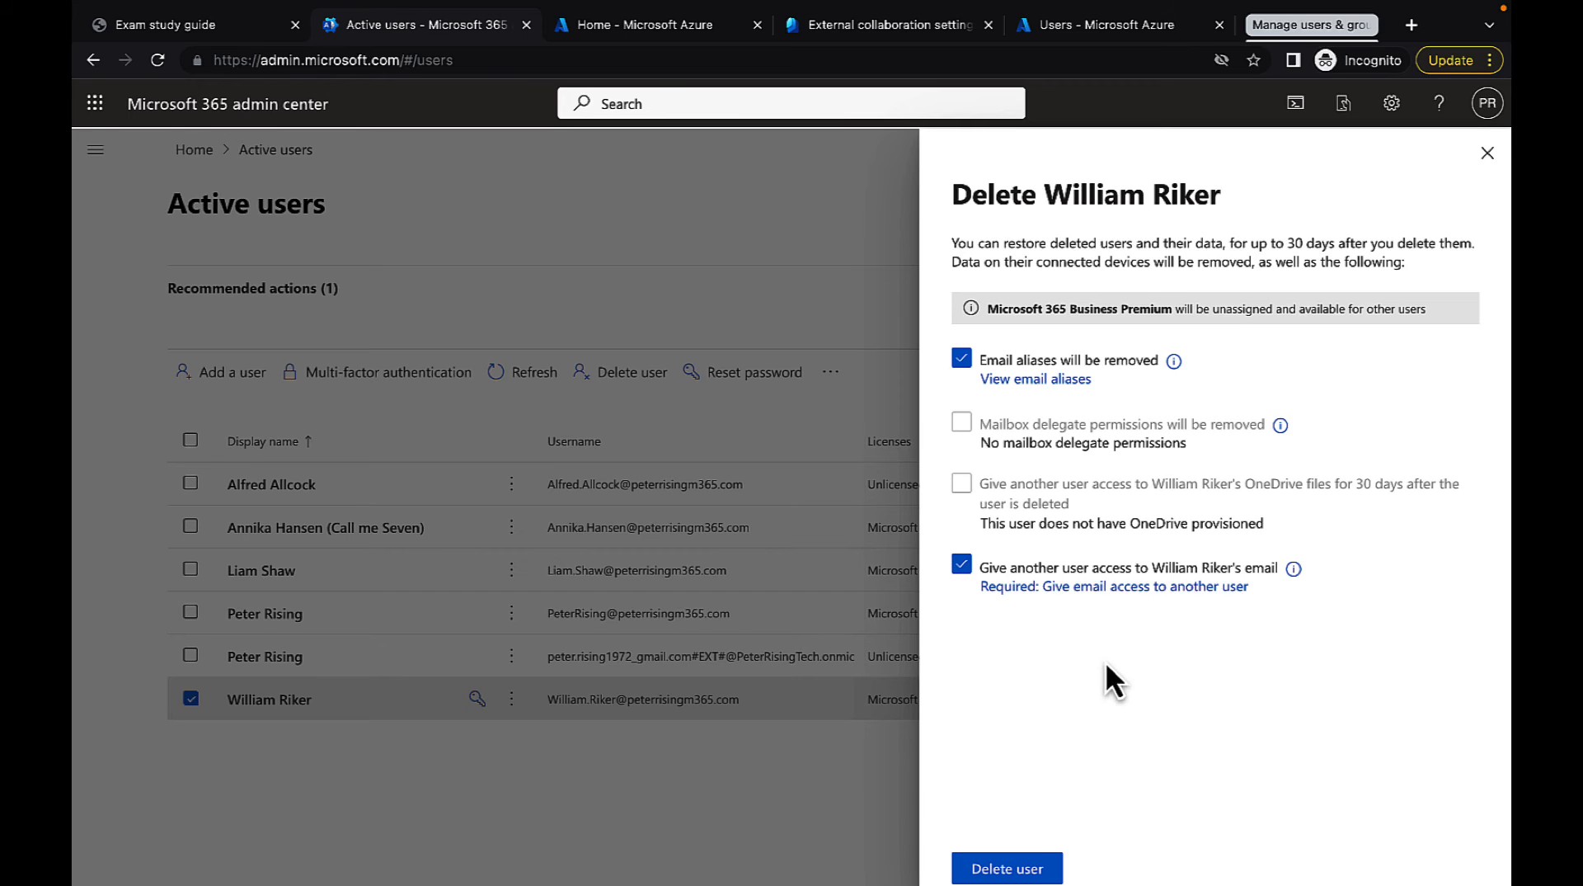
Grant mailbox access to the first suggested licensed user and keep the current display name for the shared mailbox
click(1148, 593)
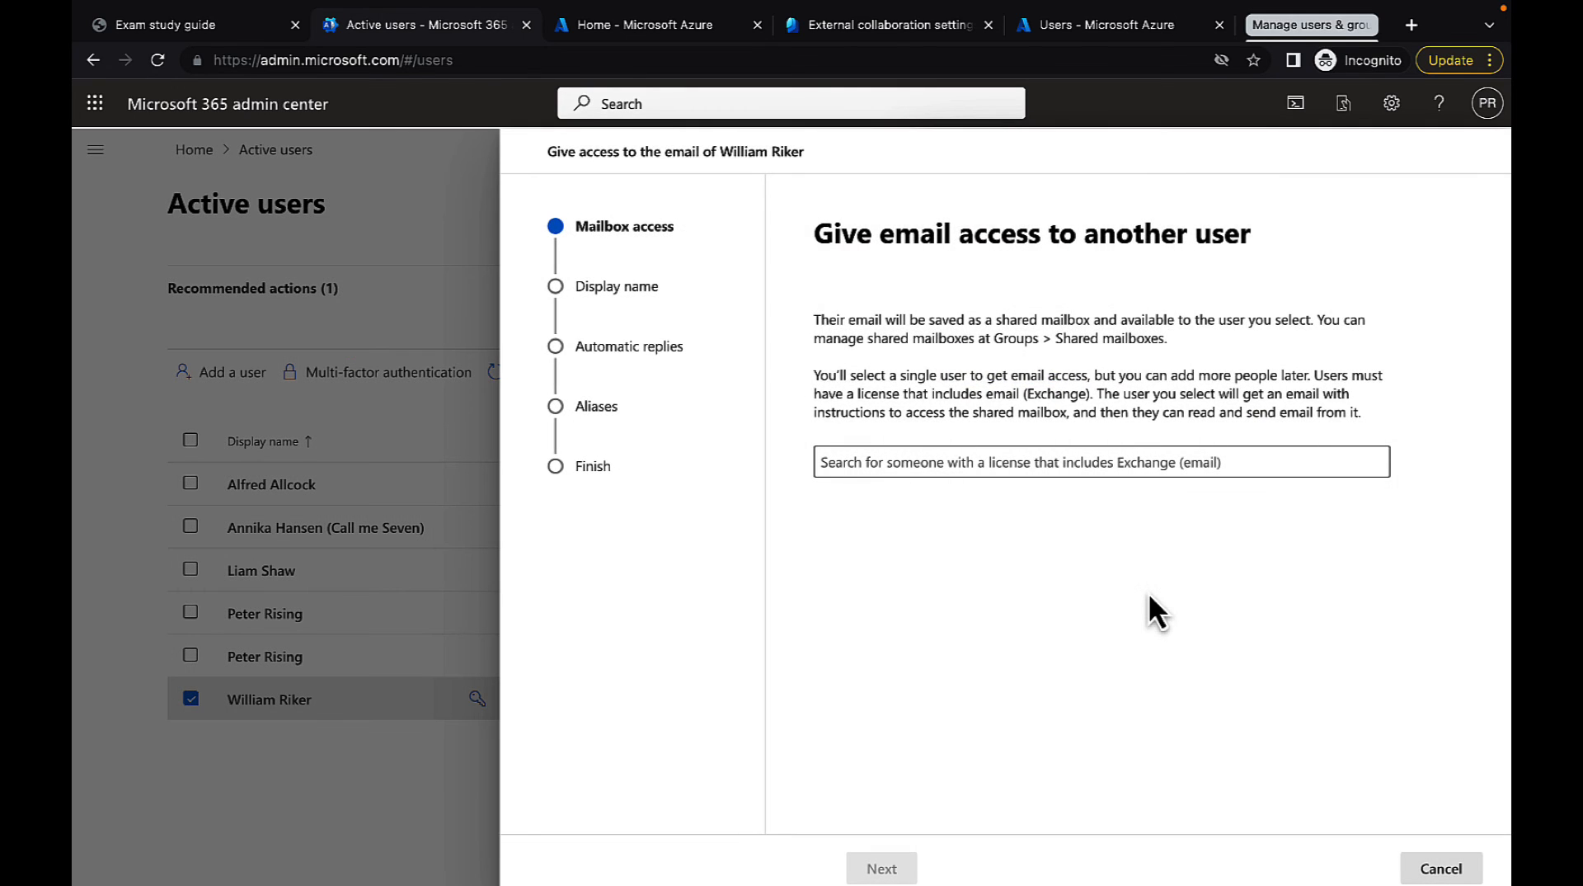
click(874, 460)
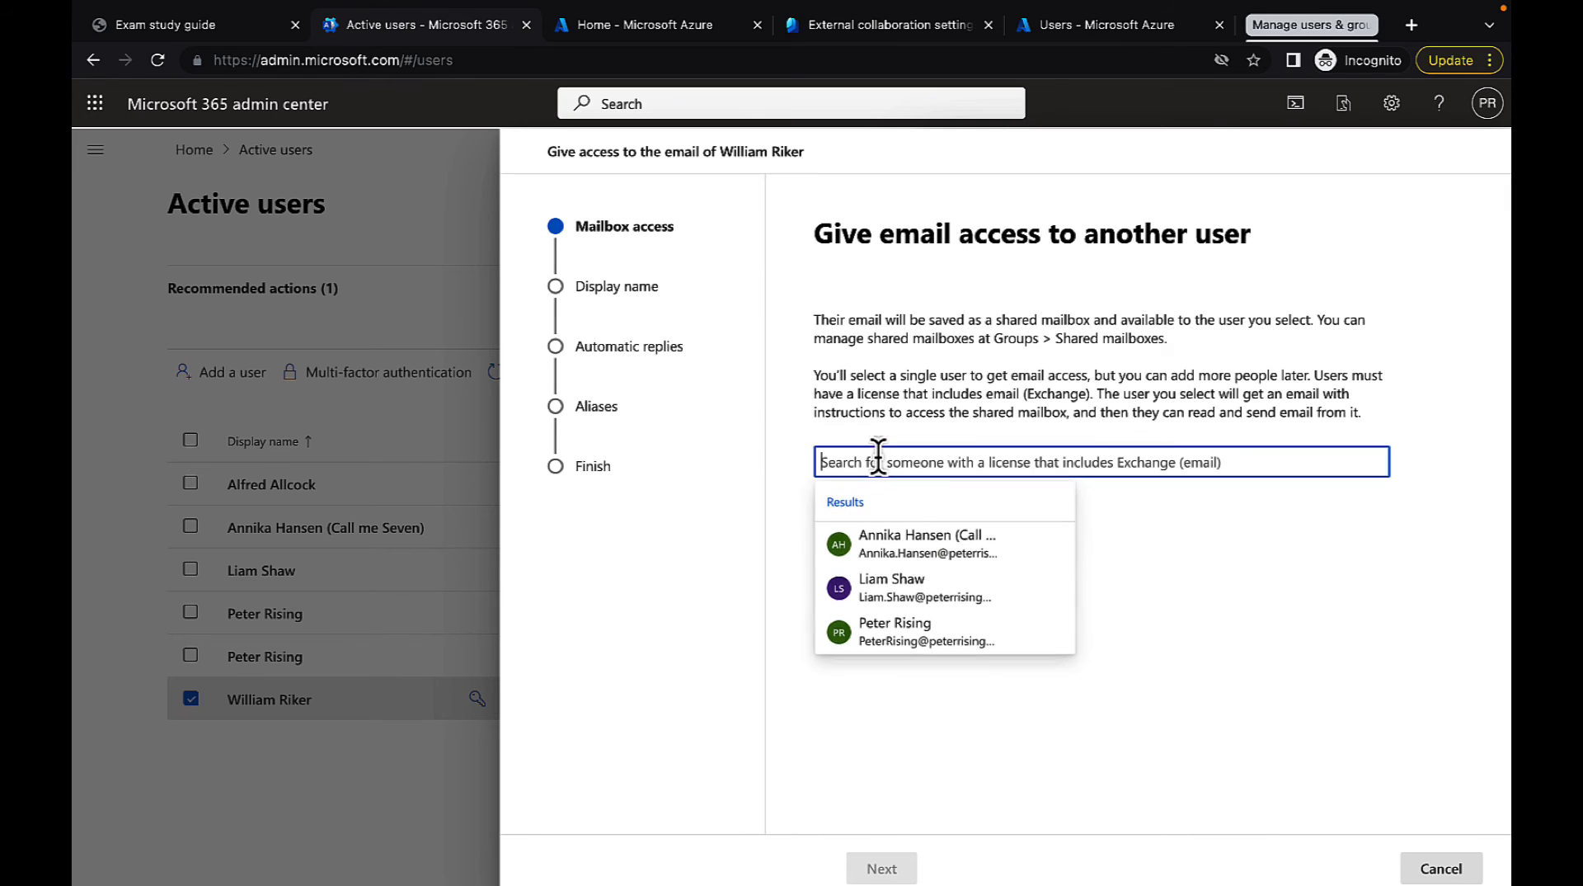
click(904, 546)
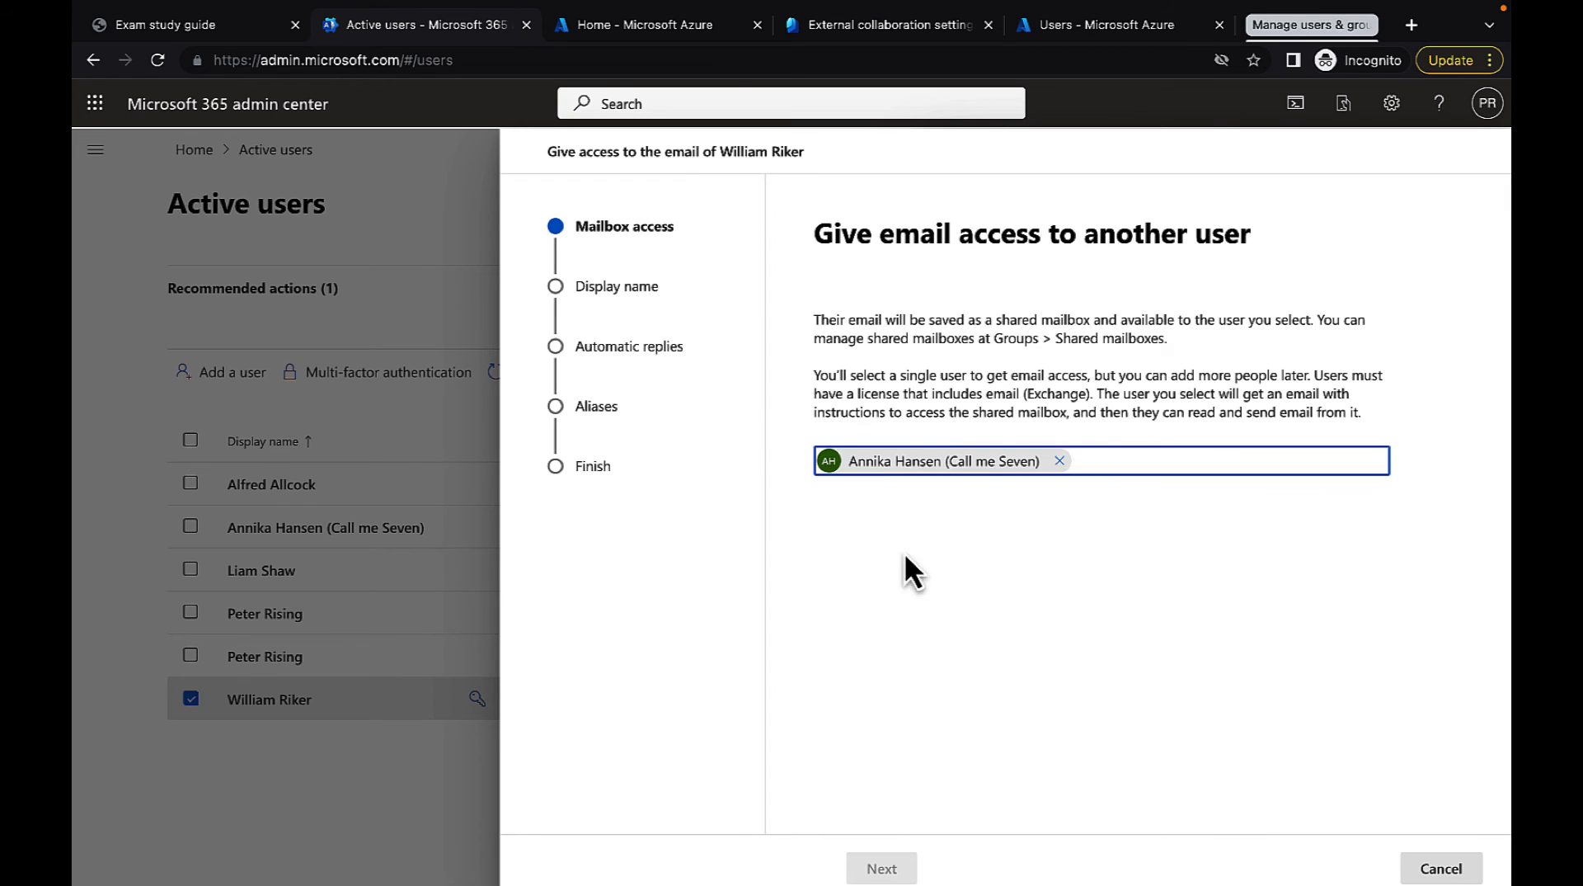
click(881, 868)
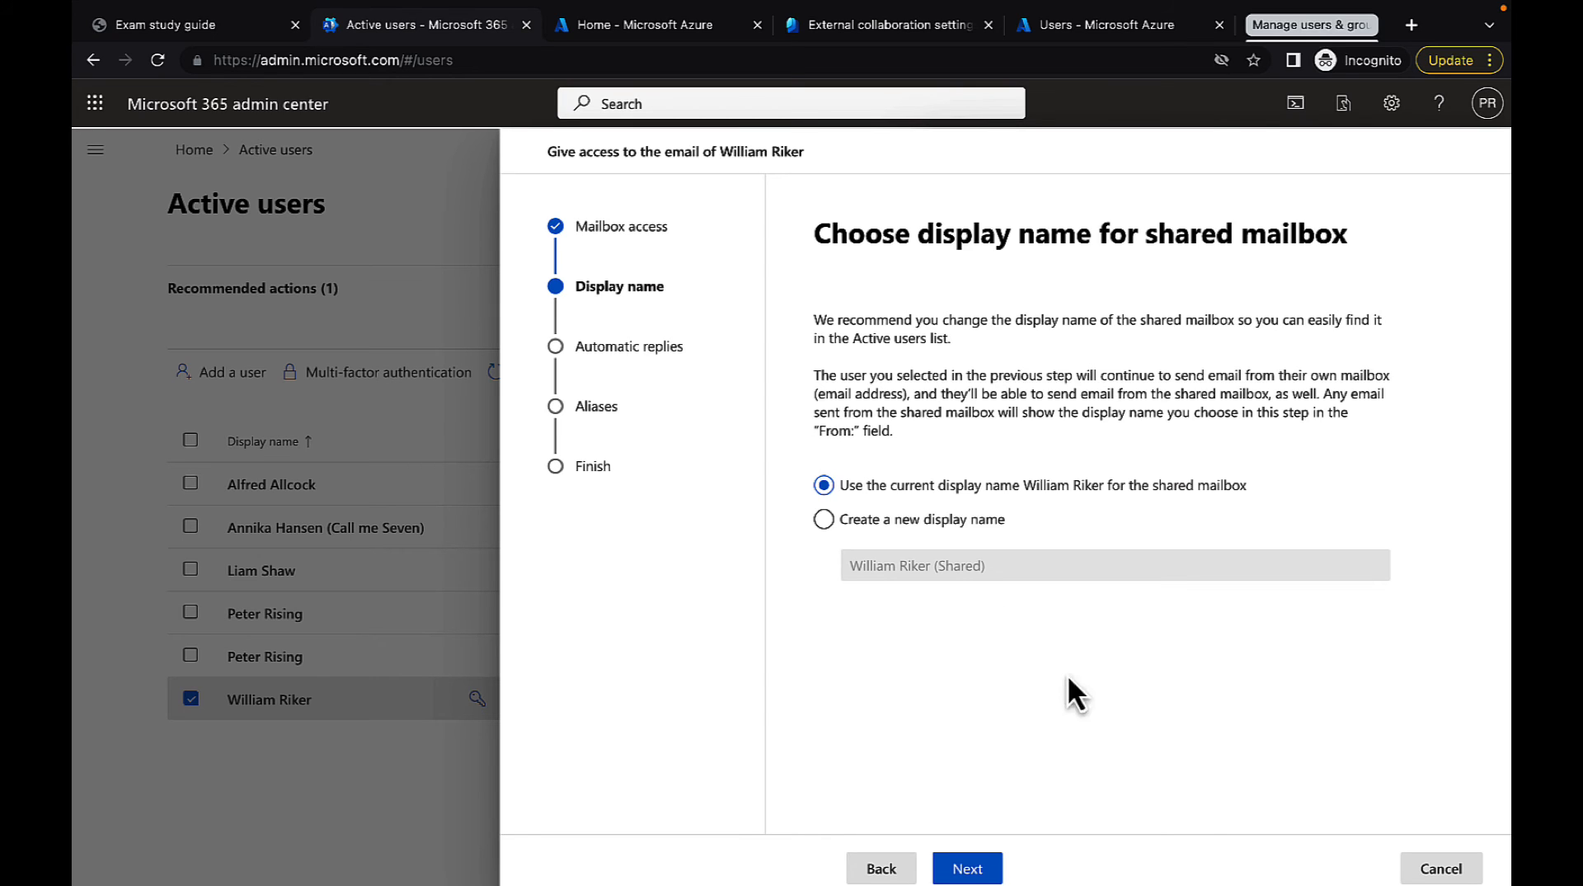
click(969, 867)
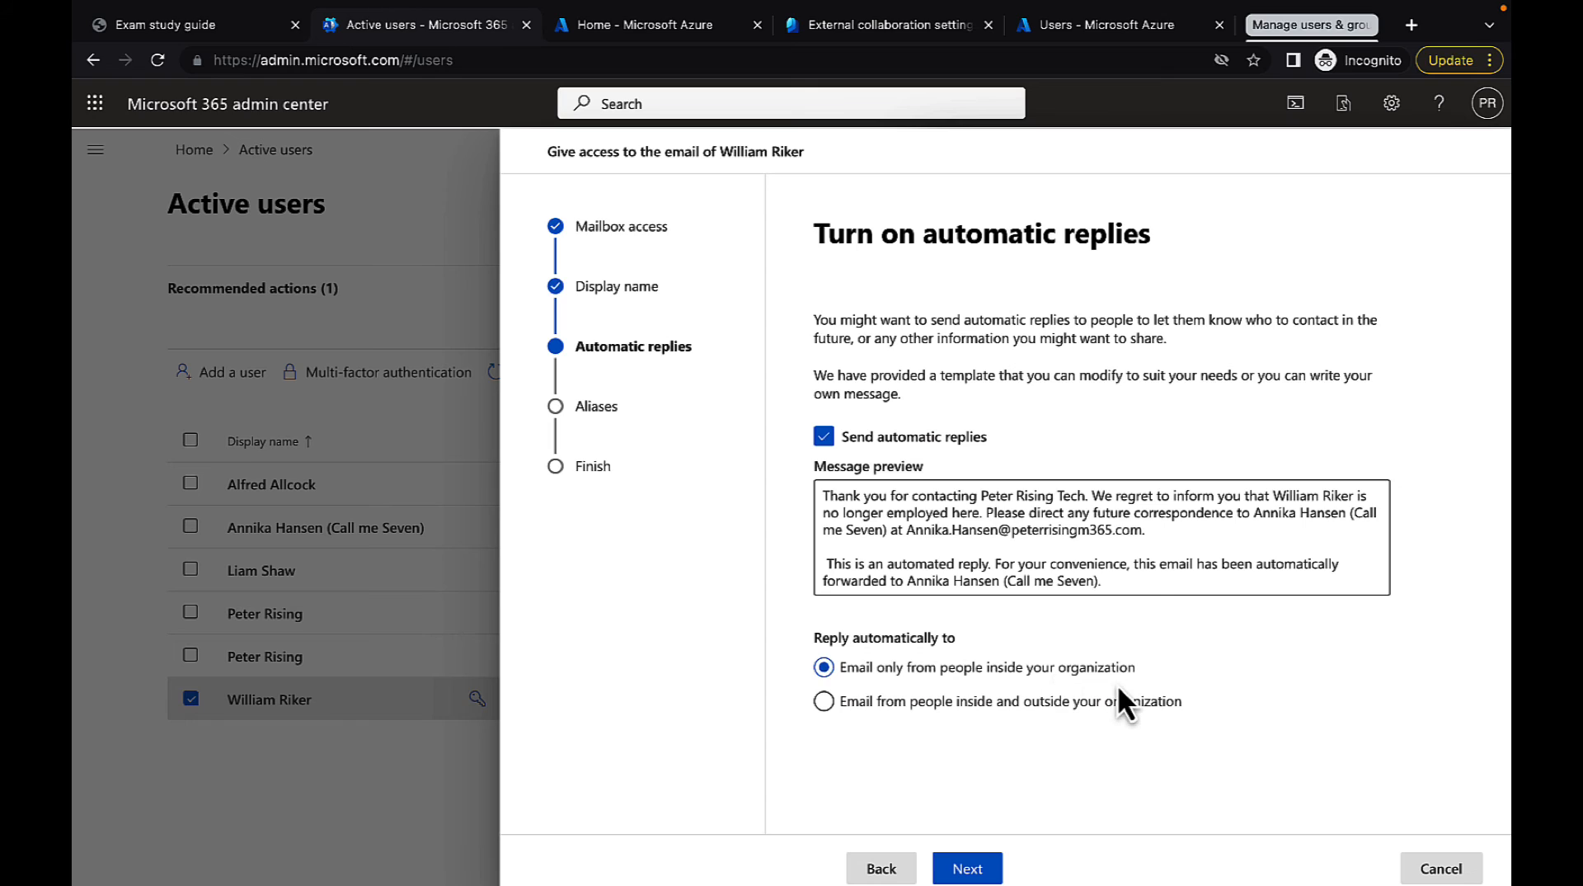
Set the mailbox's automatic replies to cover email from people inside and outside the organization
click(955, 701)
click(976, 710)
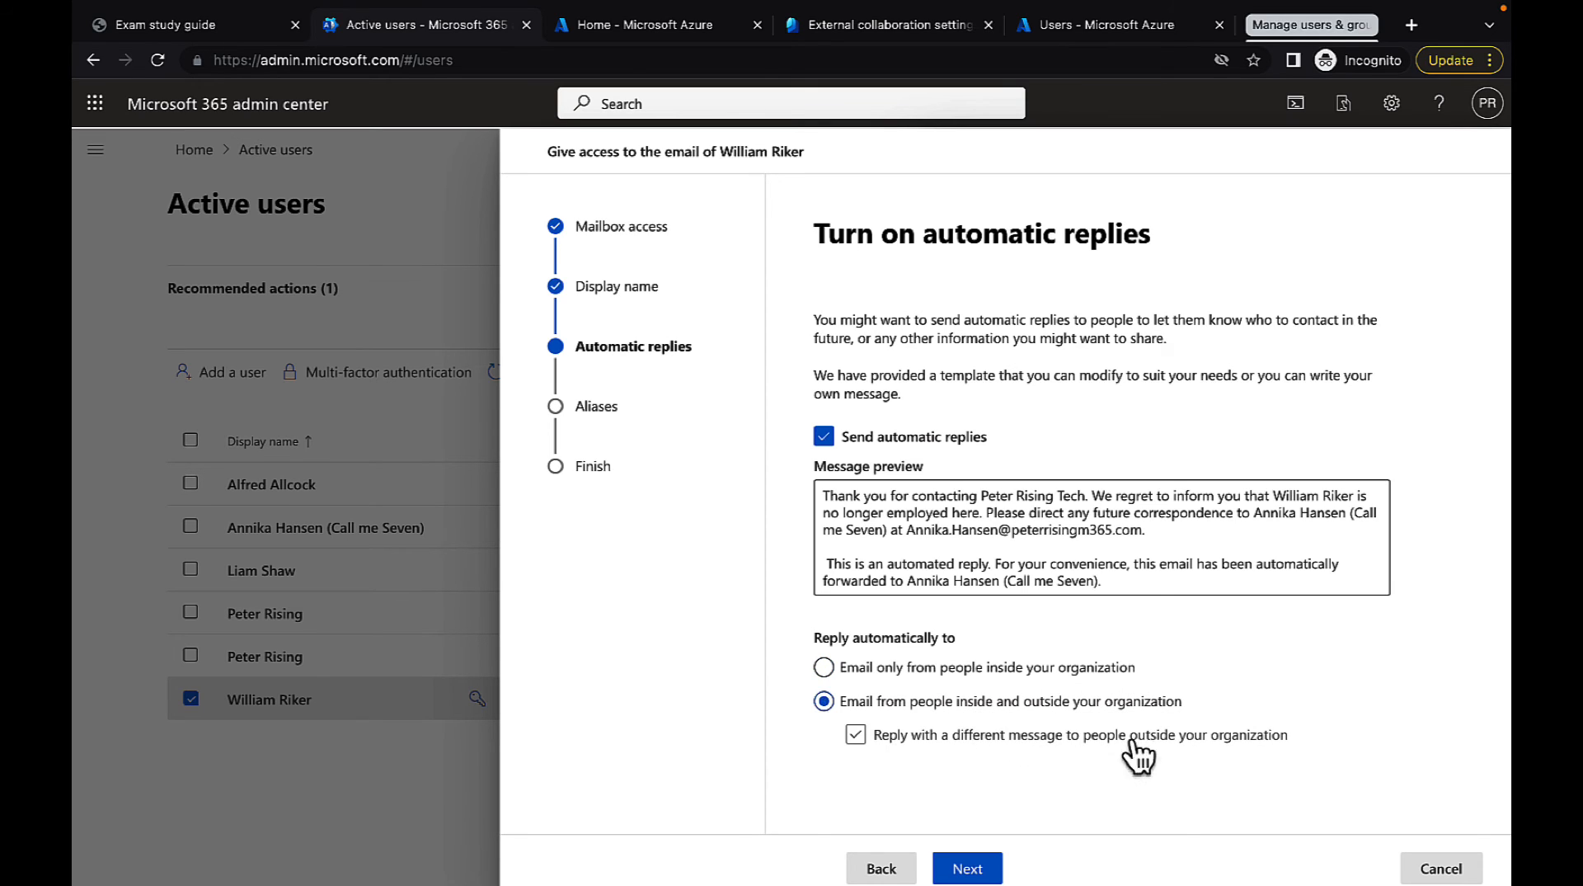
click(856, 734)
click(1085, 745)
click(965, 871)
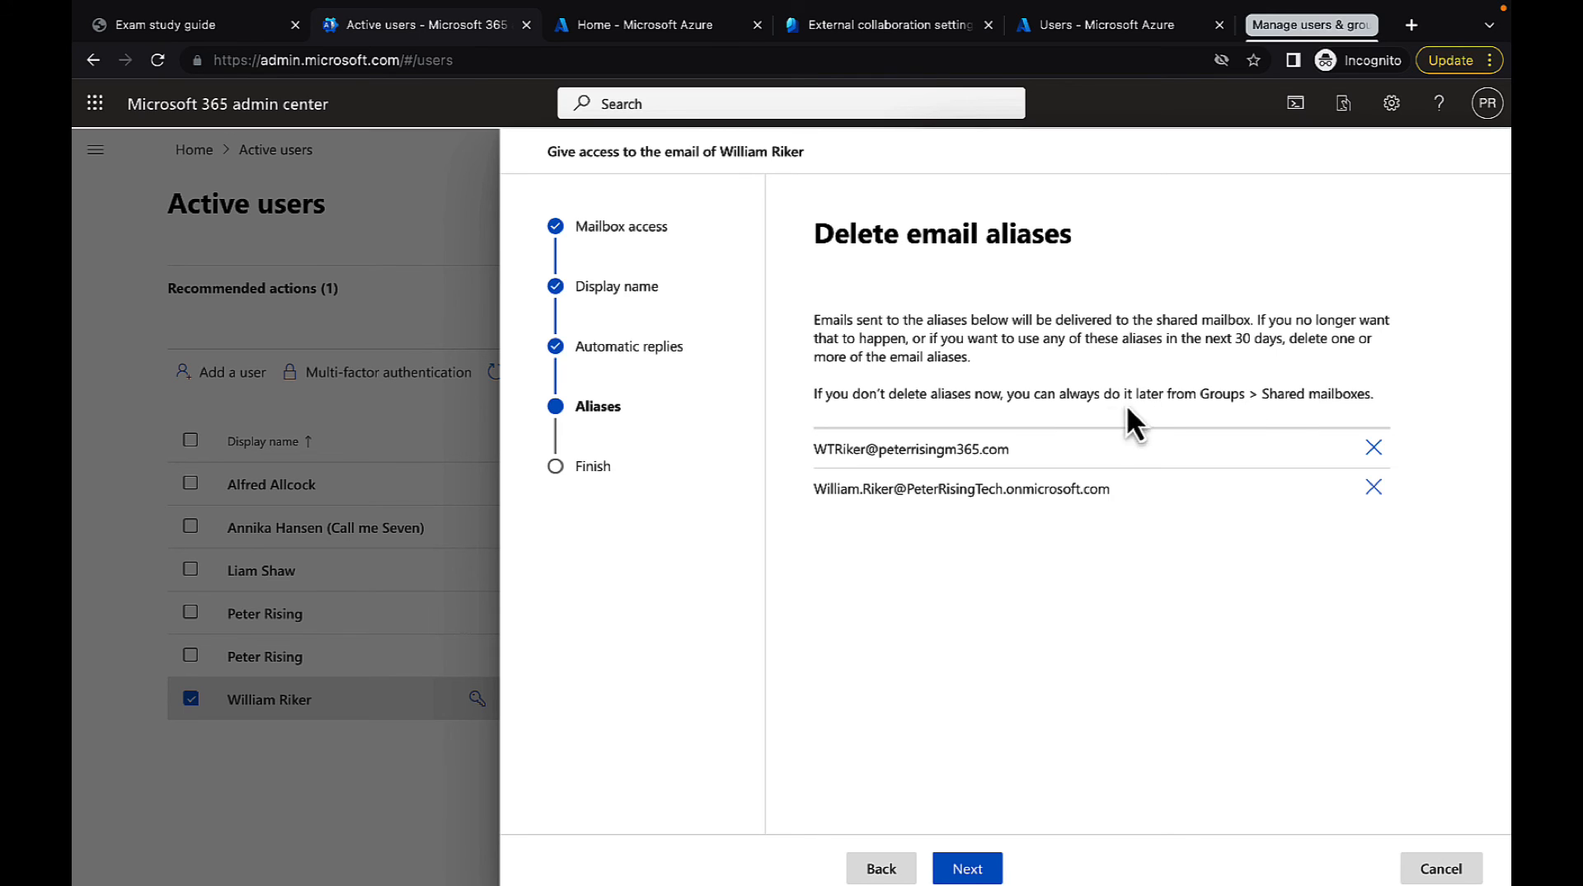
Remove the first email alias from the shared mailbox and transfer its ownership to the selected user
click(1373, 448)
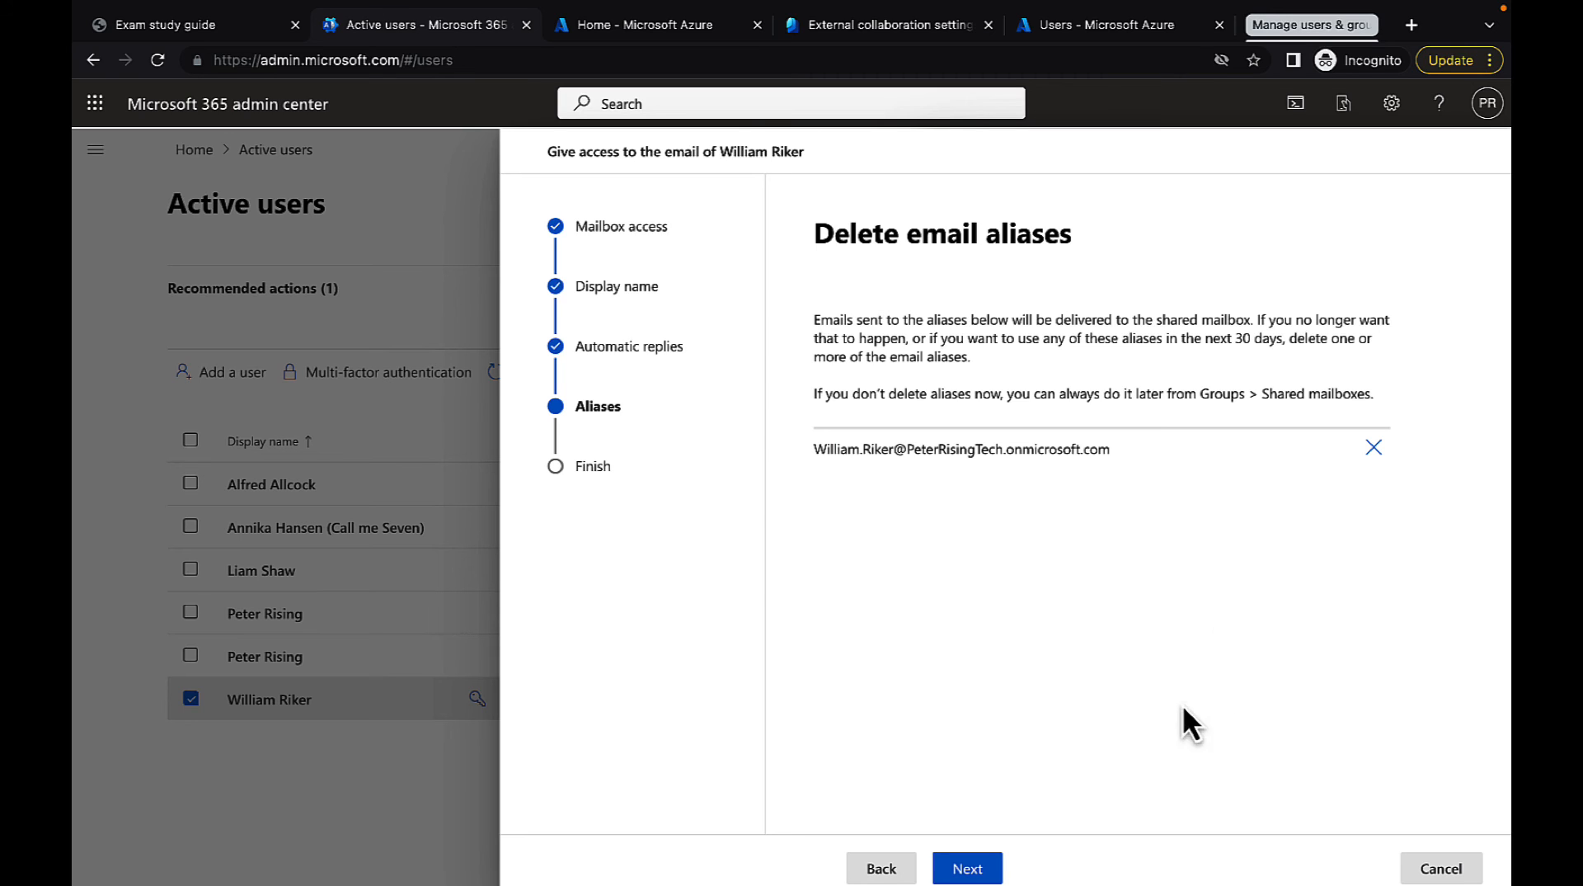
click(988, 871)
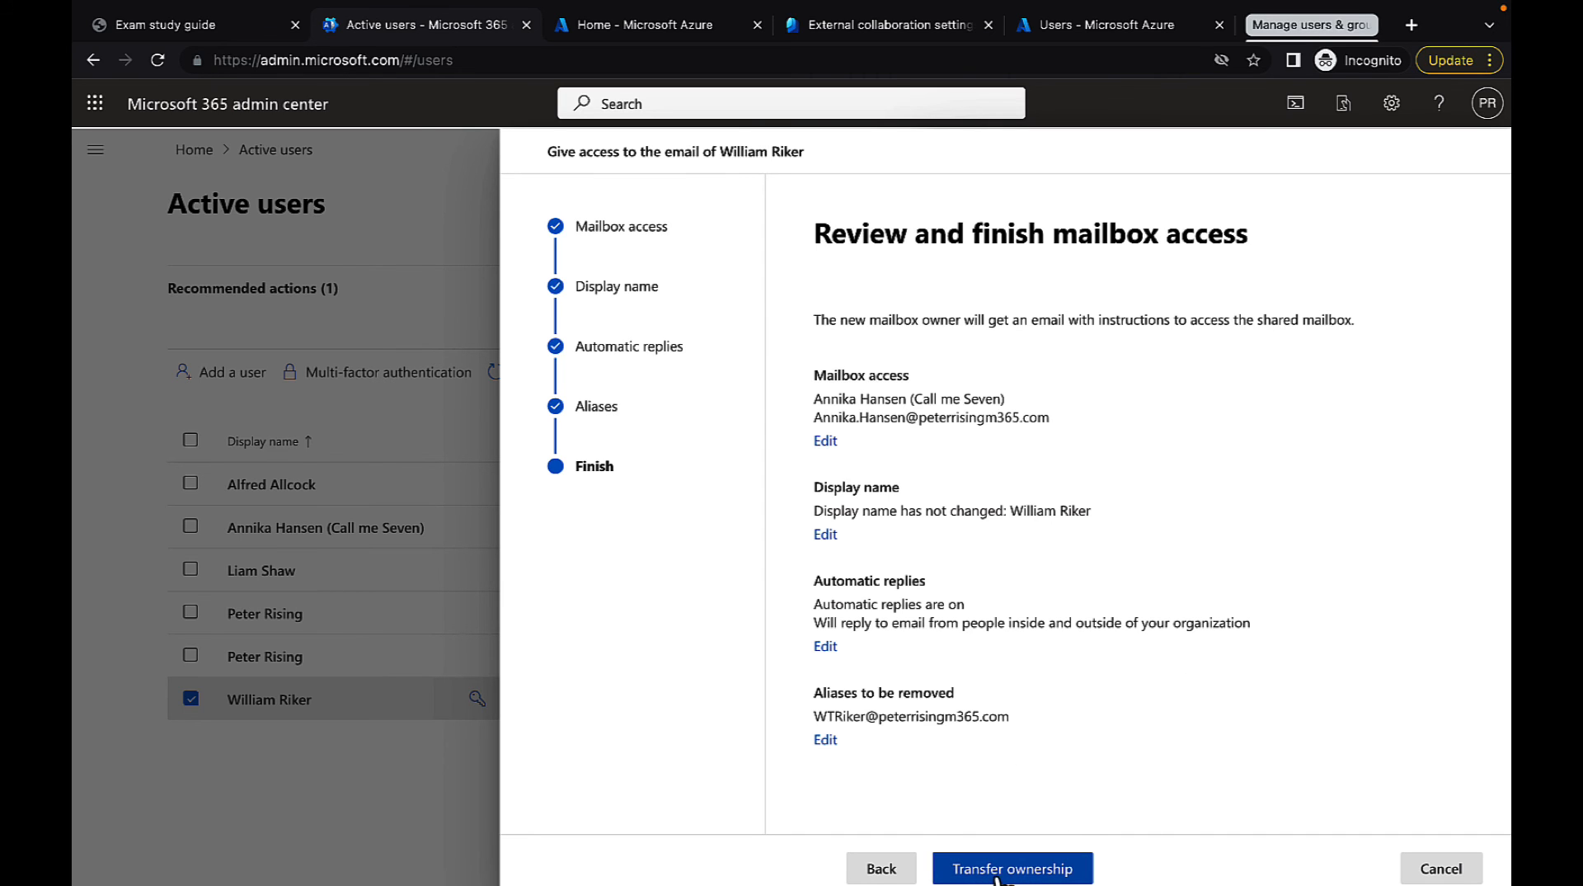
click(1000, 874)
click(1026, 868)
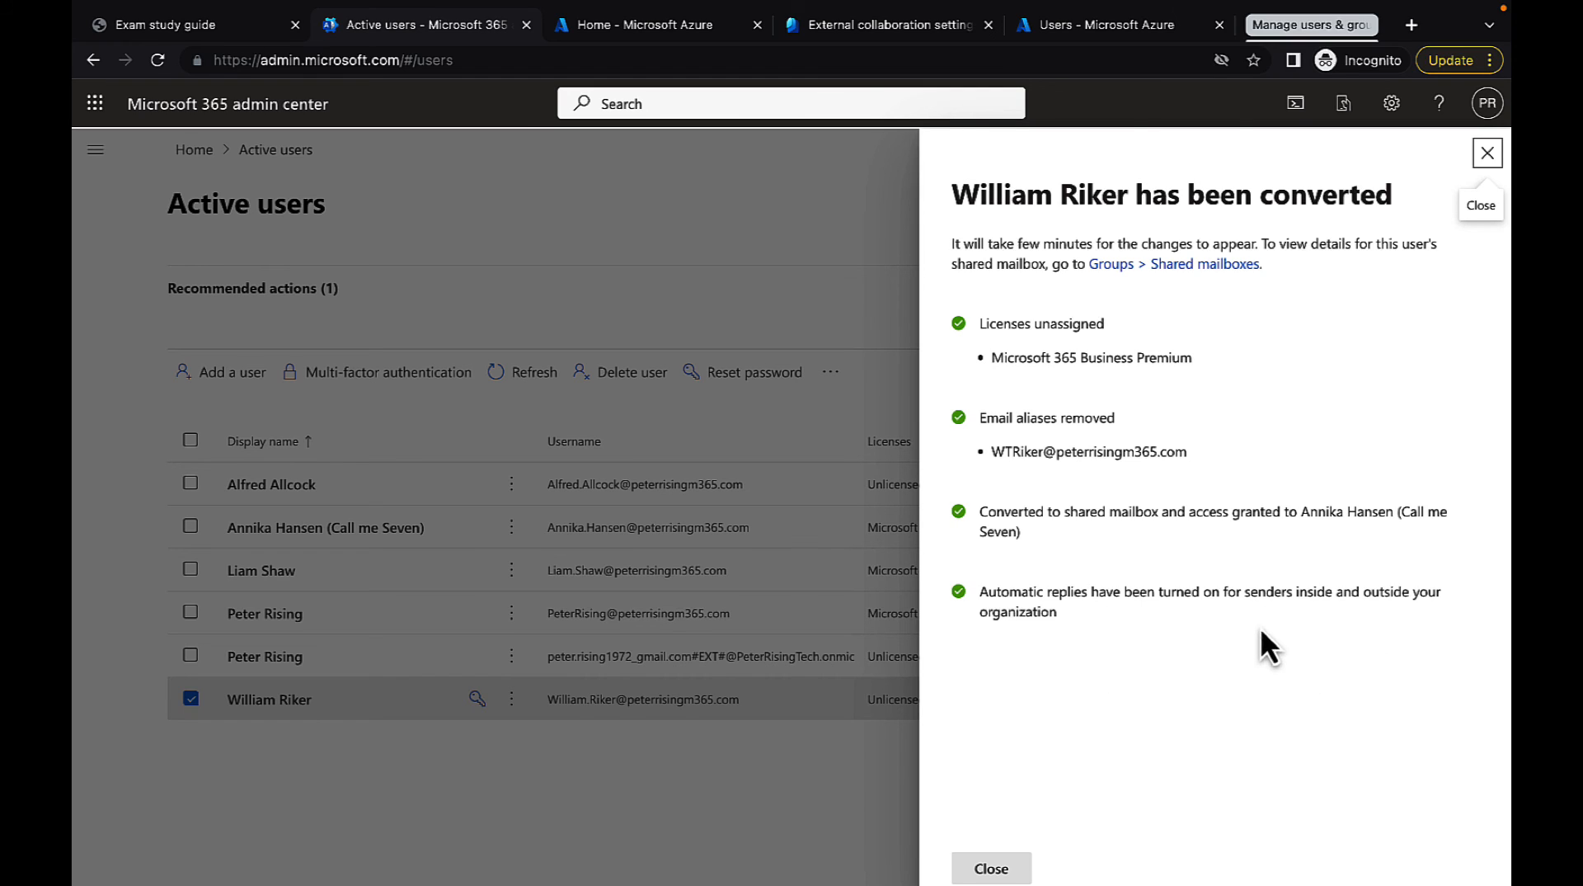
click(1006, 867)
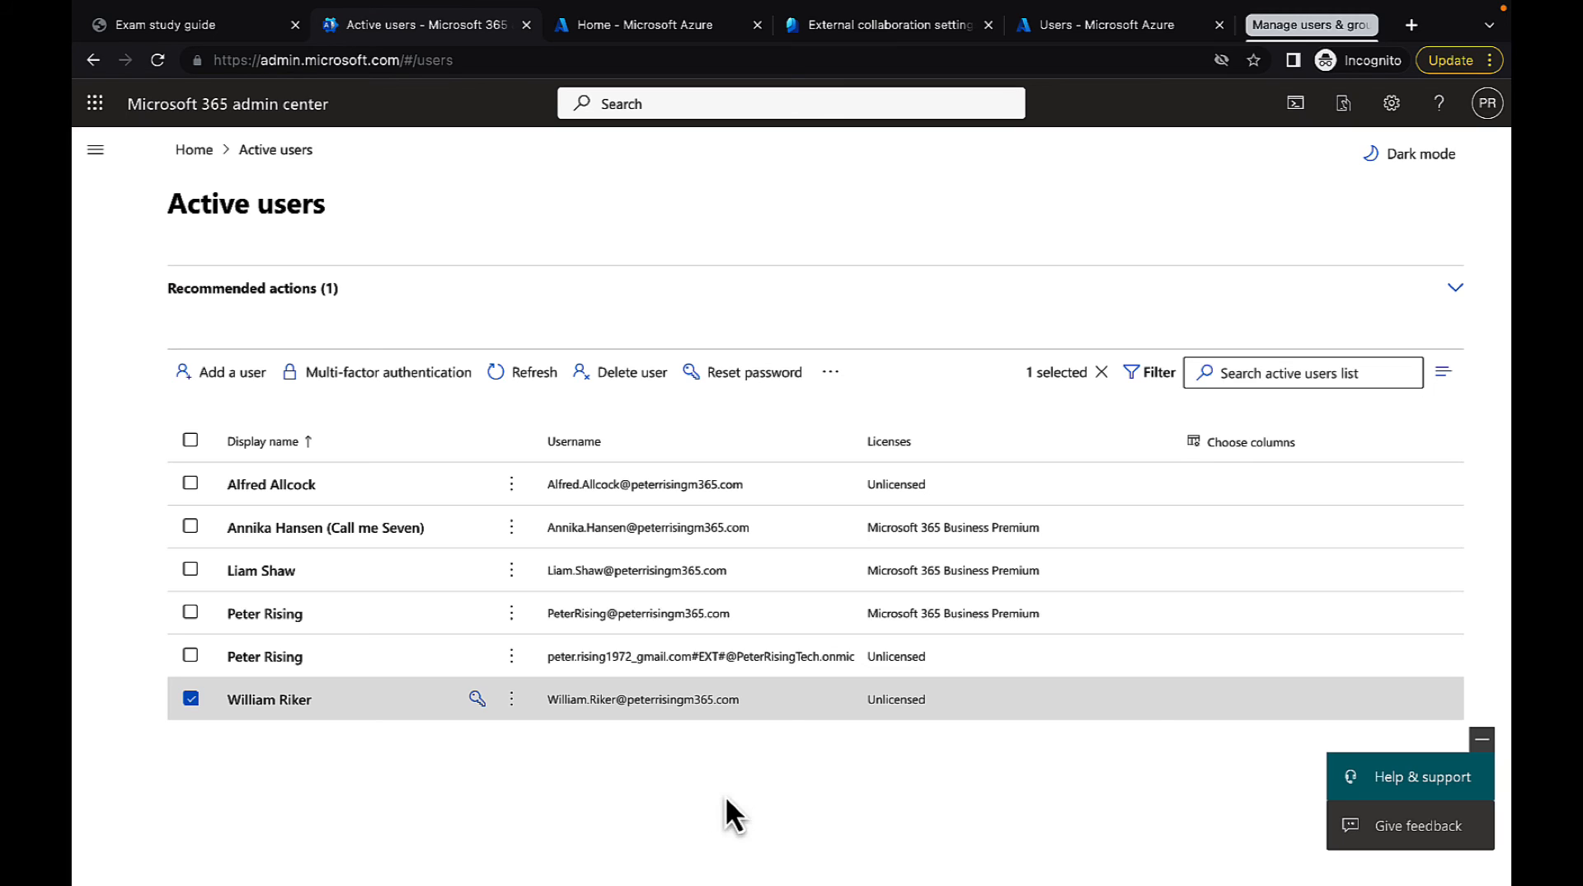
Clear the user selection, refresh the active users list, and check the refreshed deleted users list
click(191, 698)
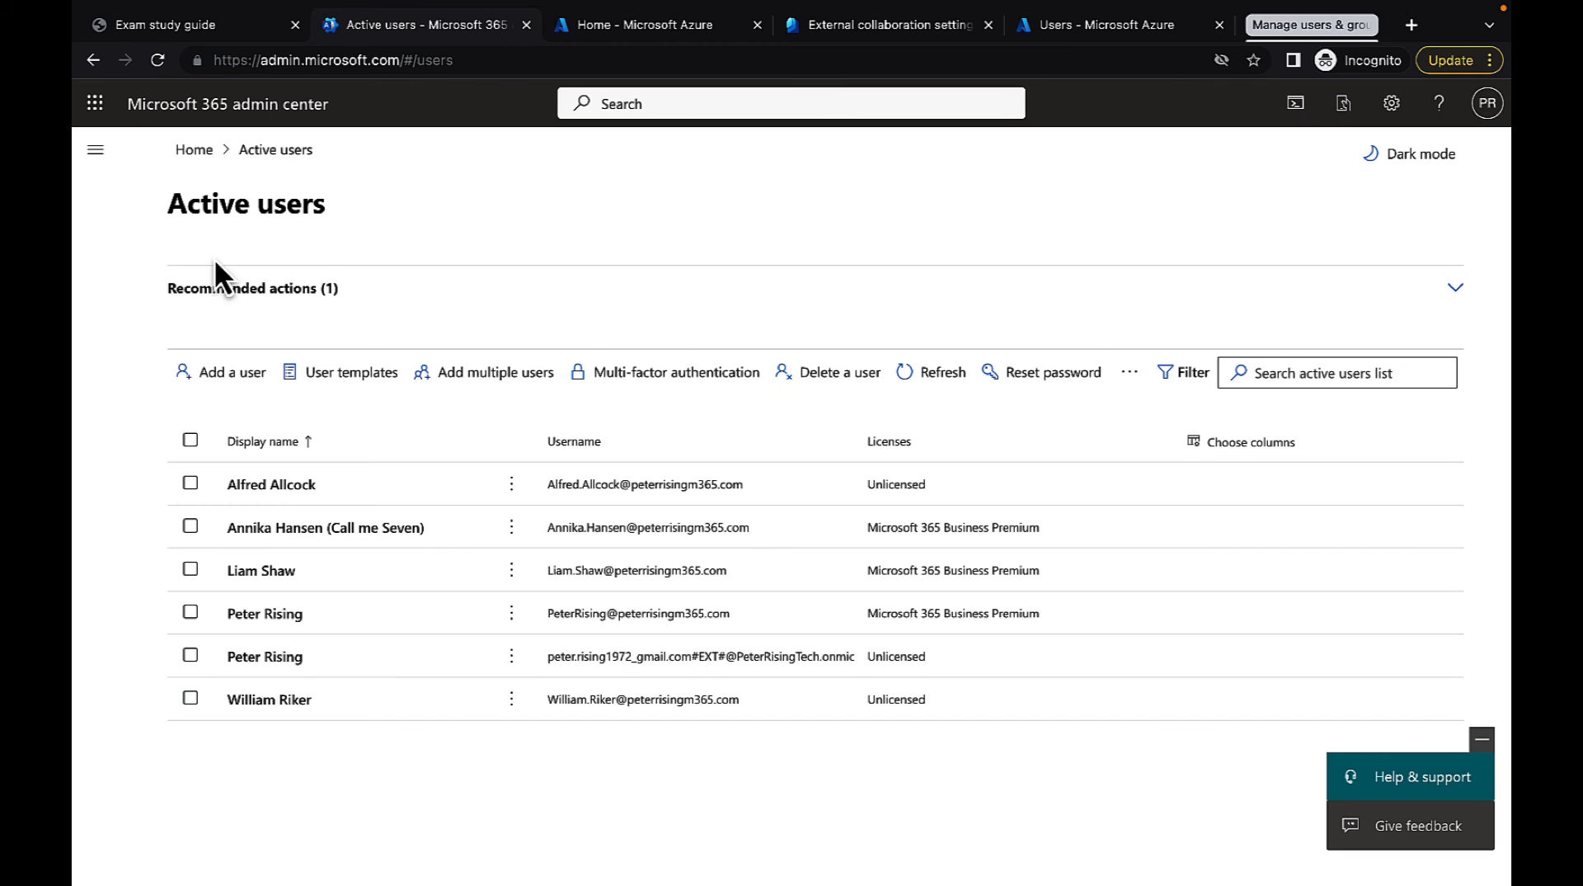
click(914, 375)
click(94, 150)
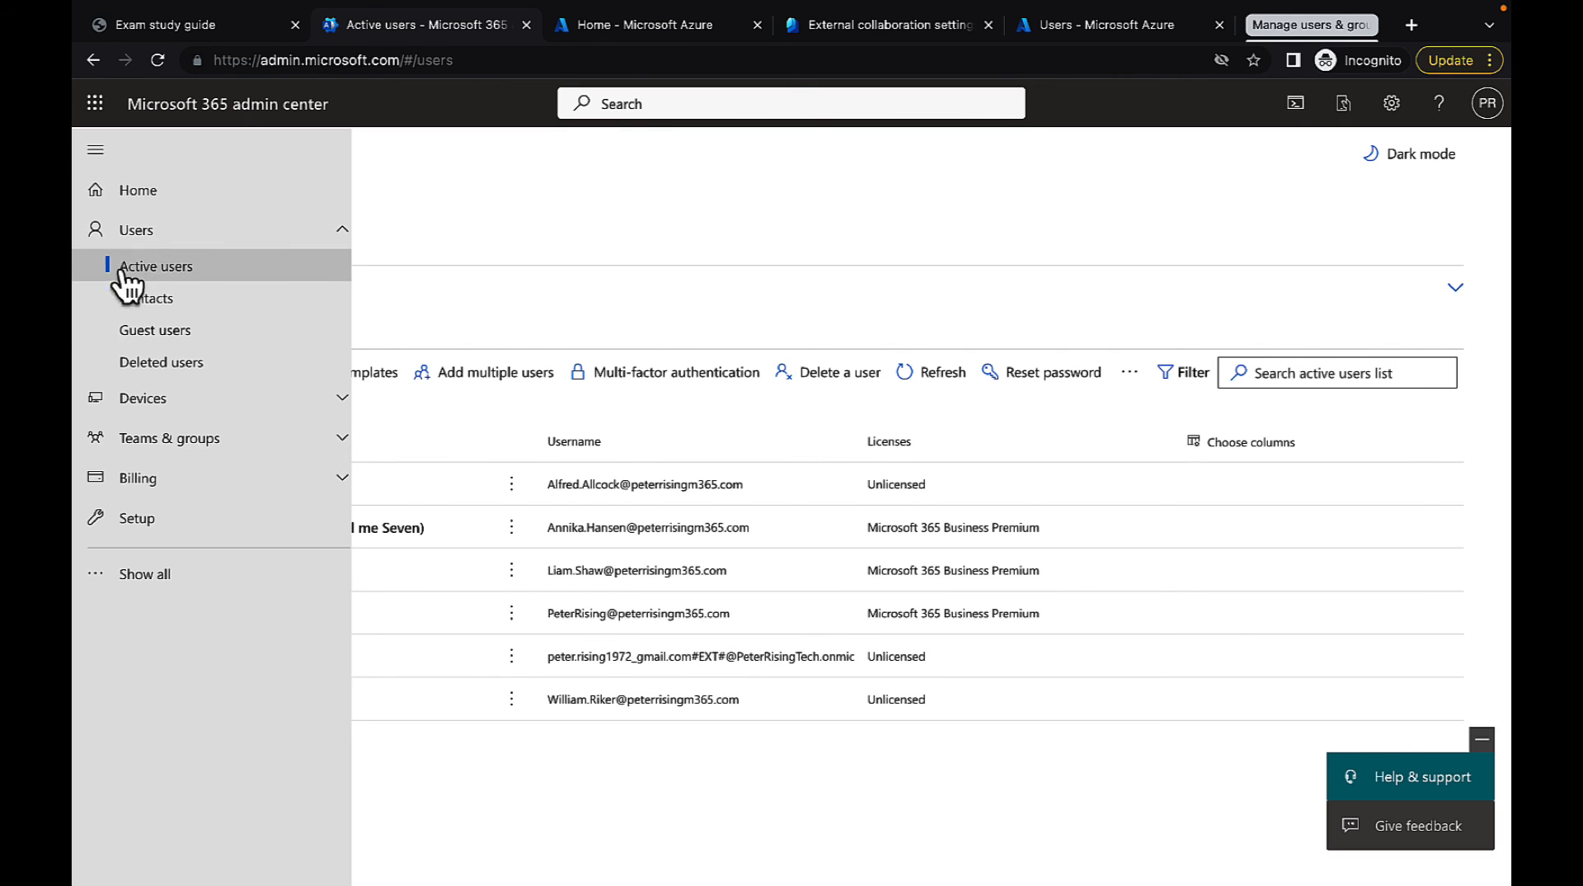
click(212, 364)
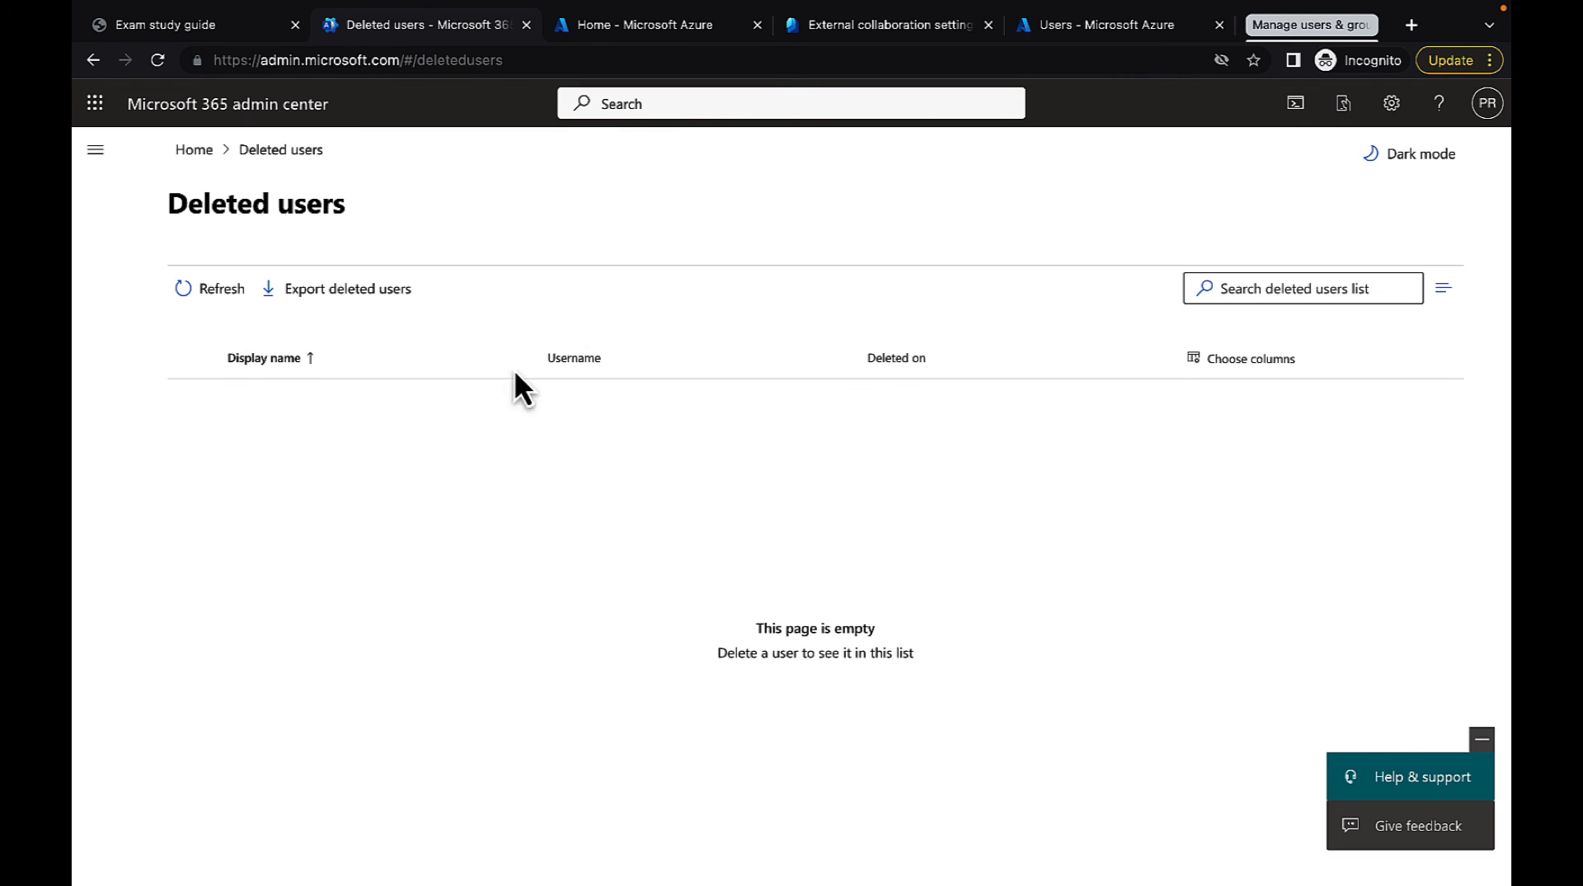
click(188, 292)
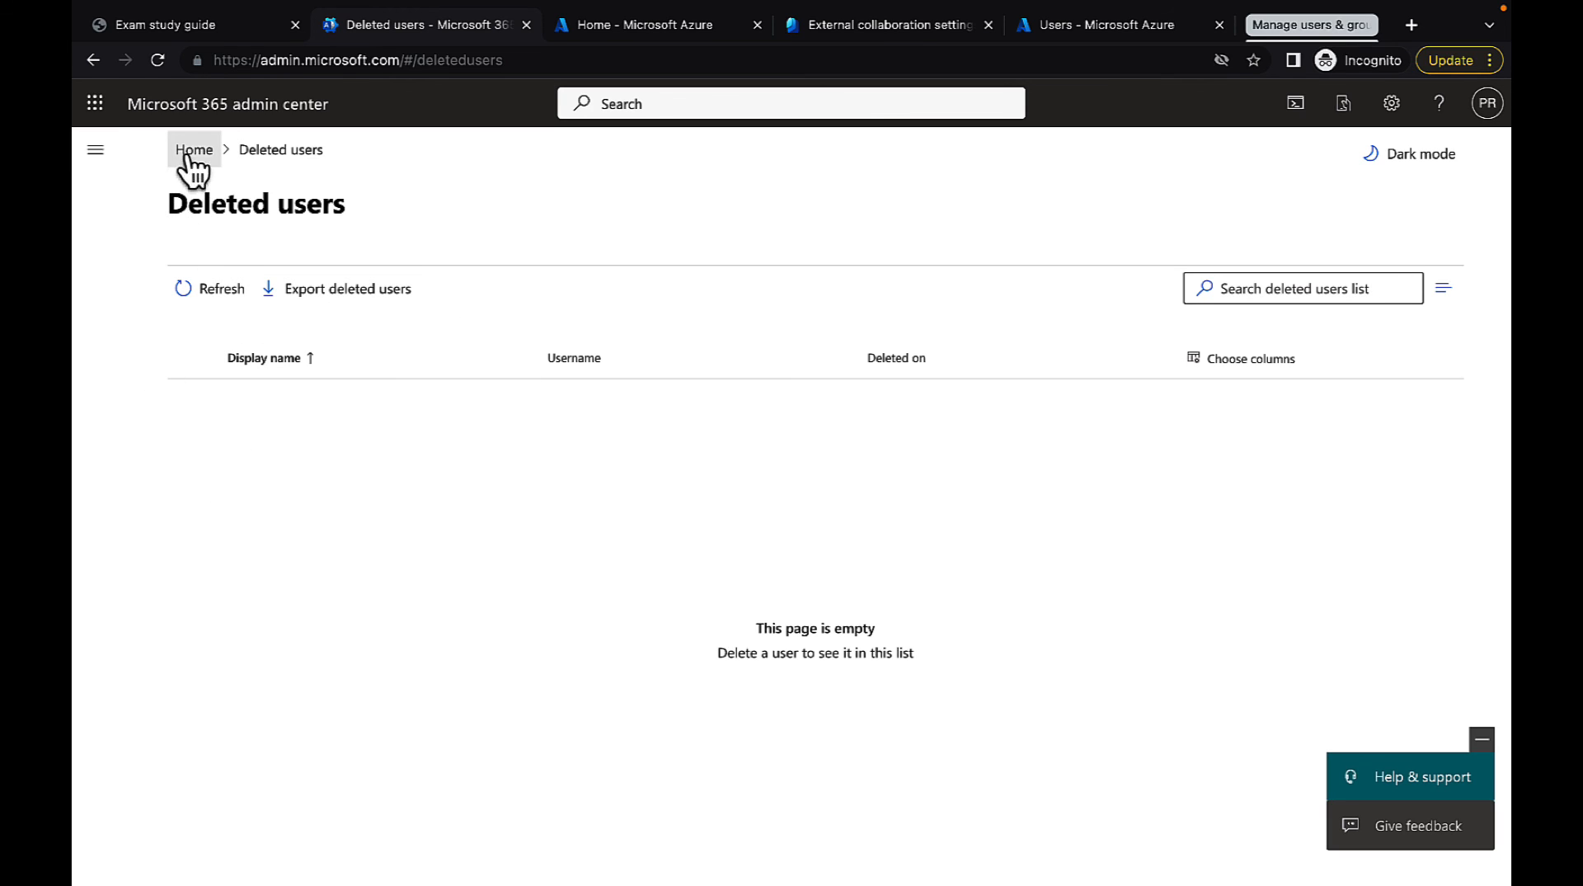
Delete the third user in the active users list without giving anyone access to their OneDrive files or email
click(97, 158)
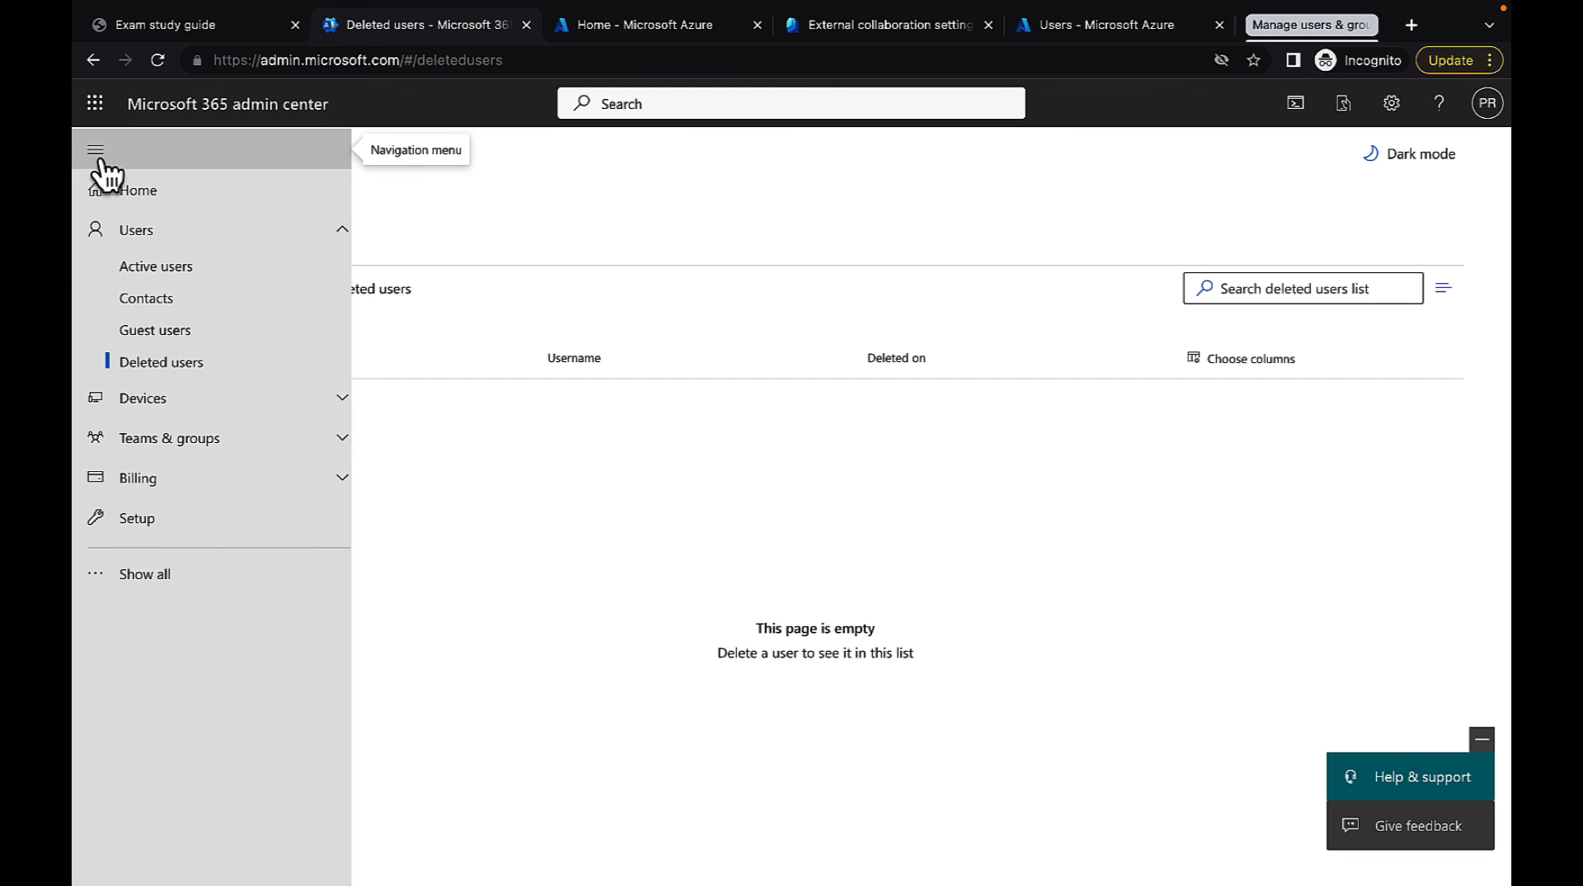
click(193, 270)
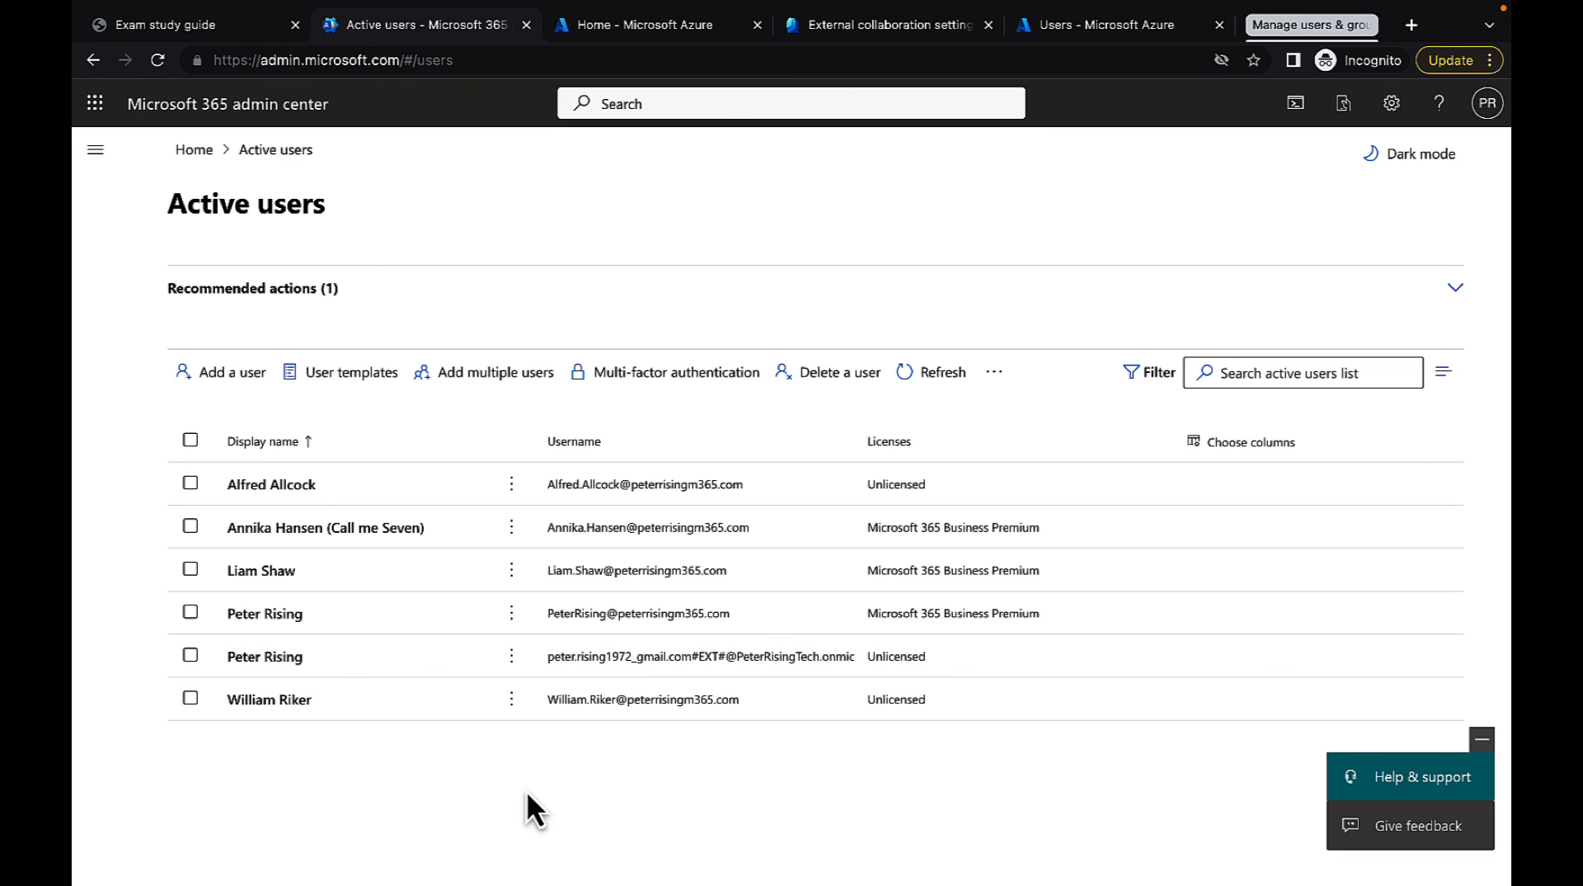
click(184, 573)
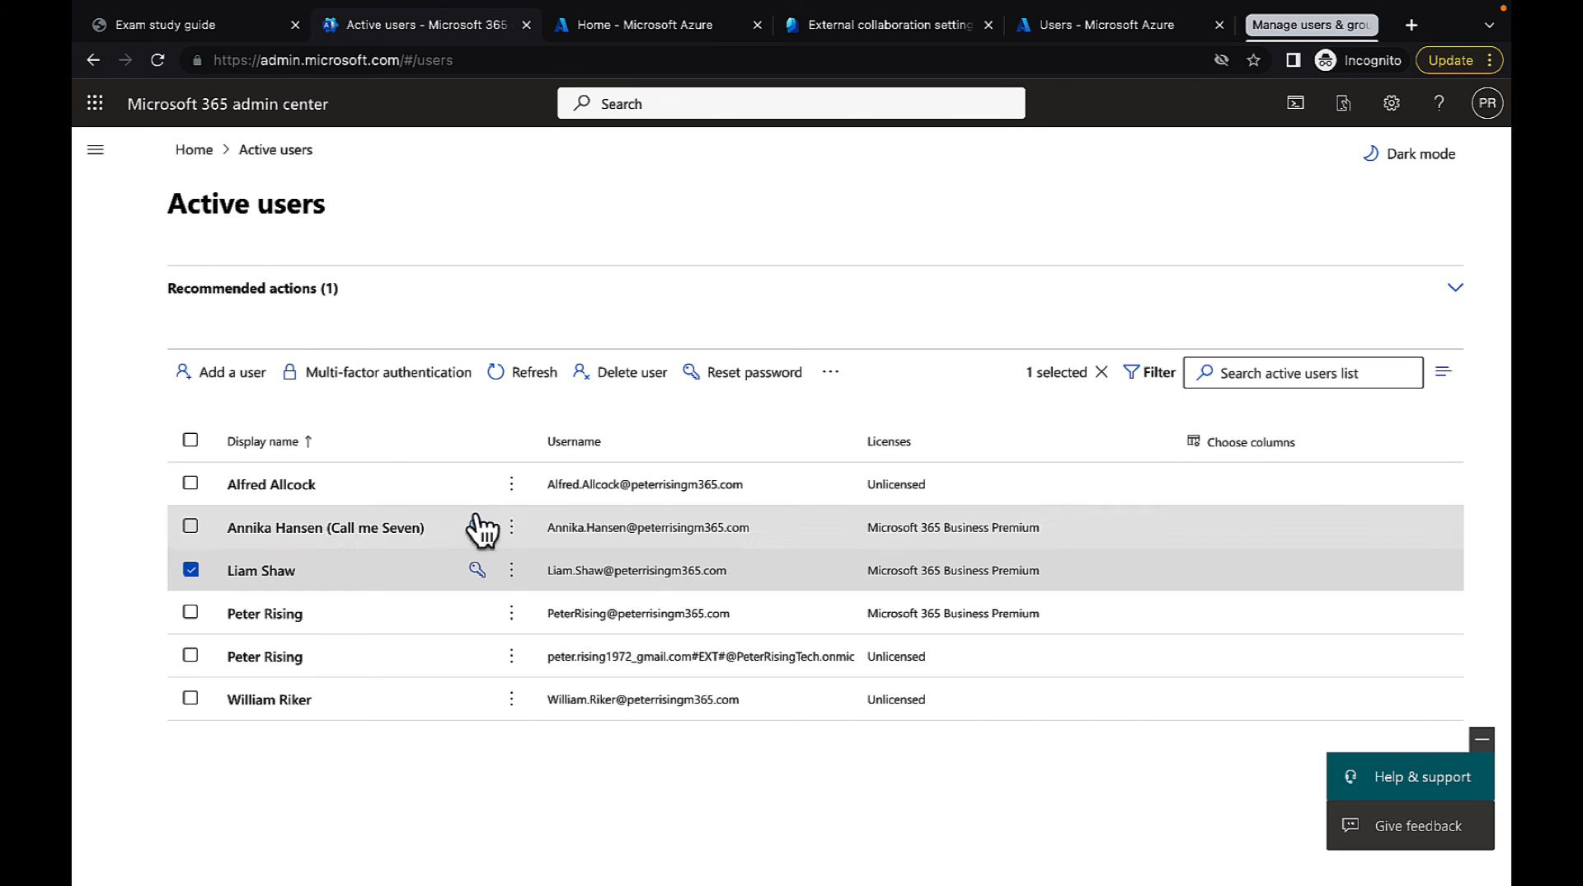
click(606, 388)
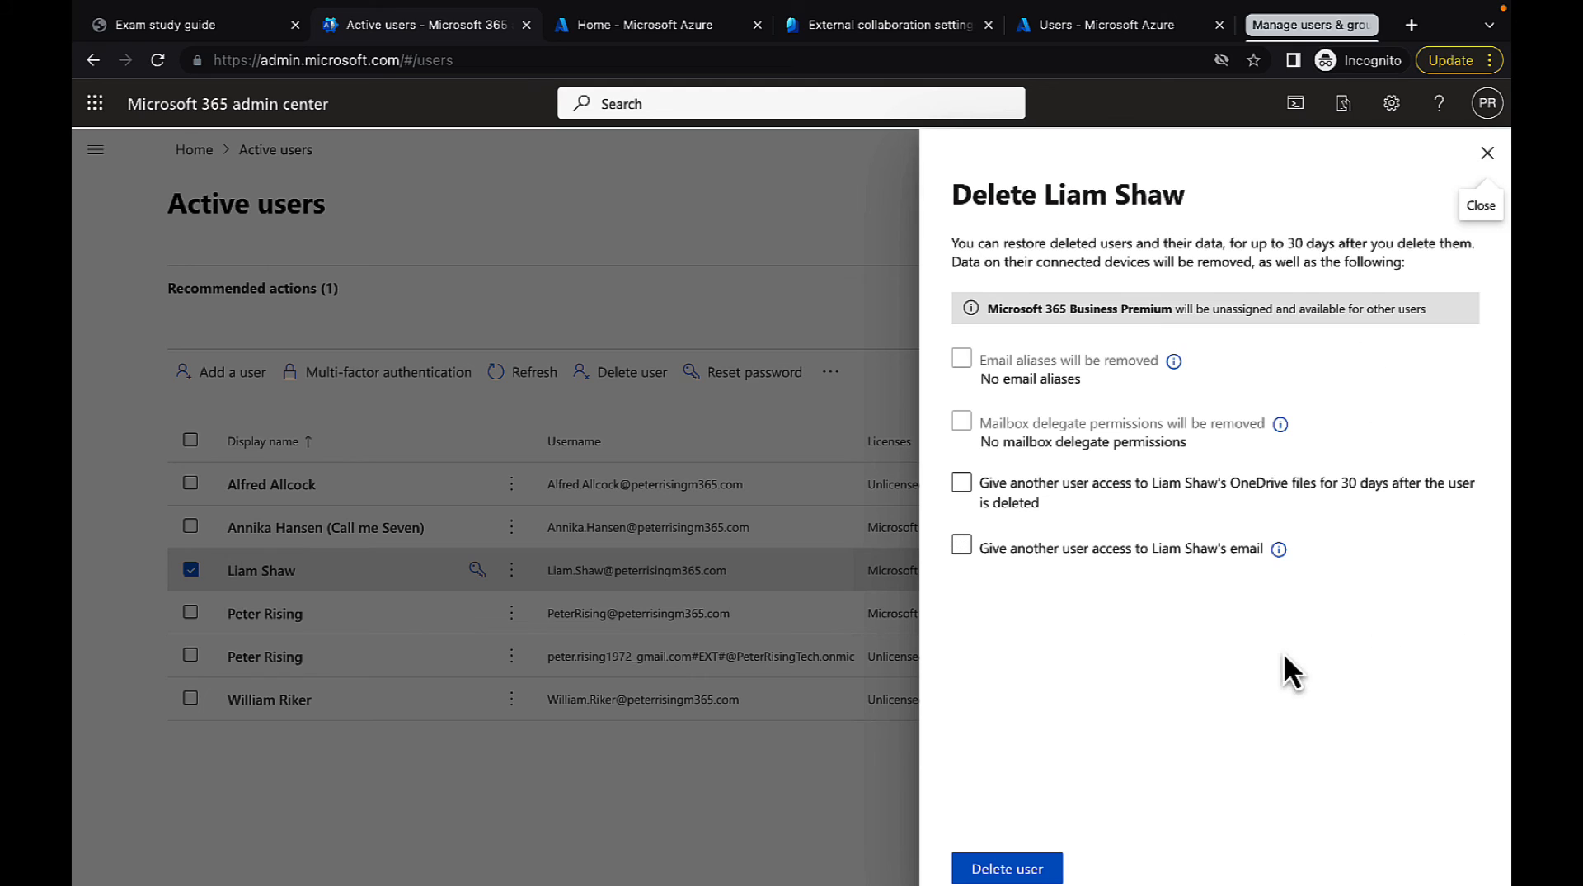
click(1013, 503)
click(1042, 504)
click(1062, 550)
click(1062, 551)
click(1022, 870)
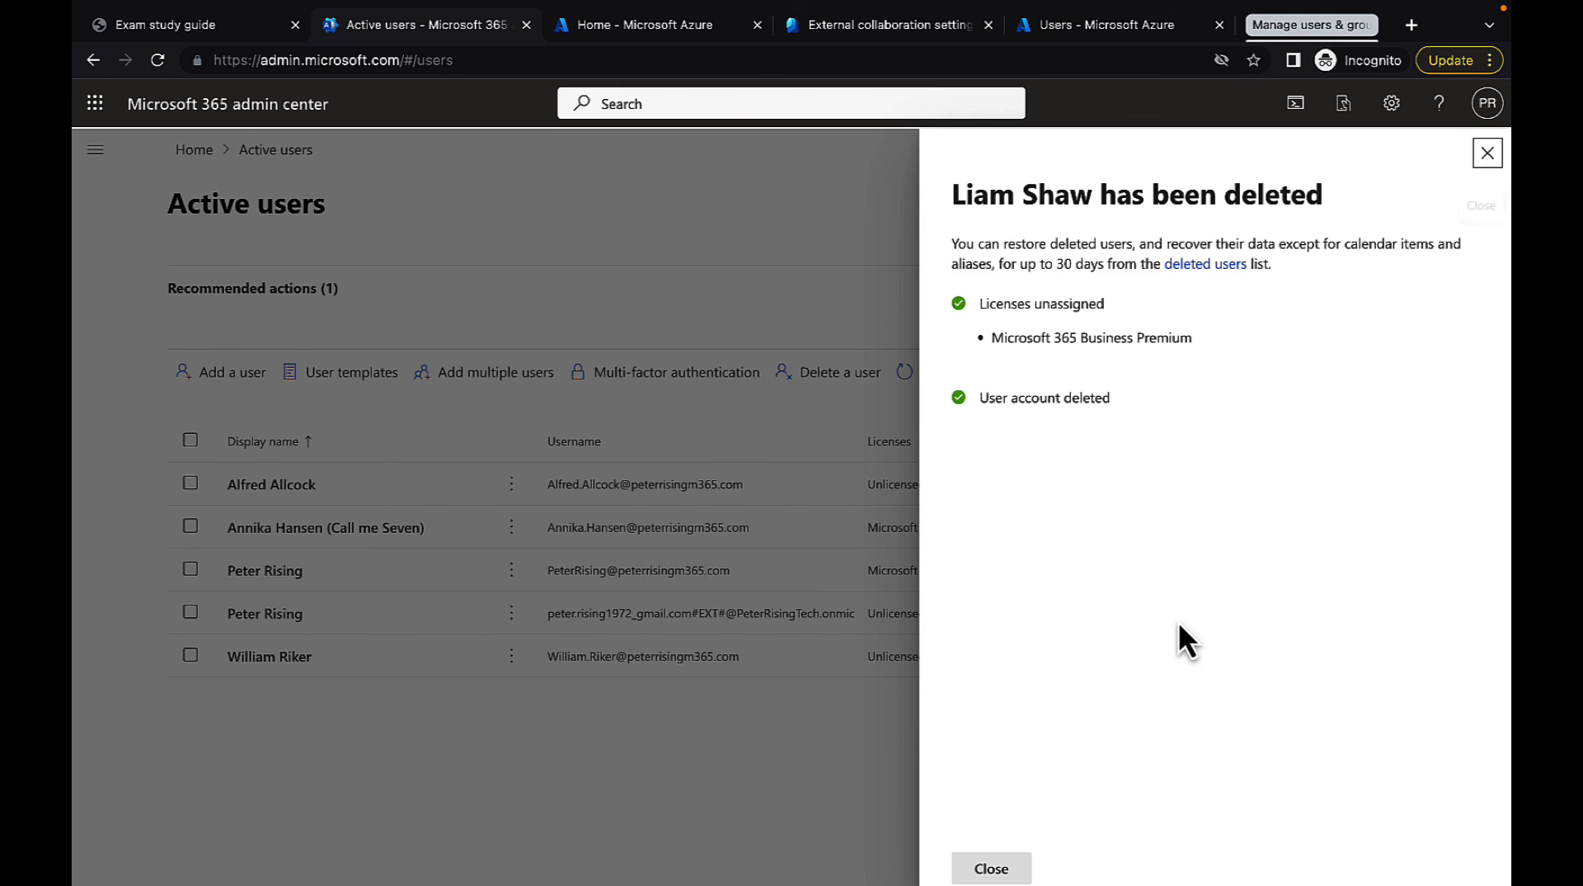
click(991, 868)
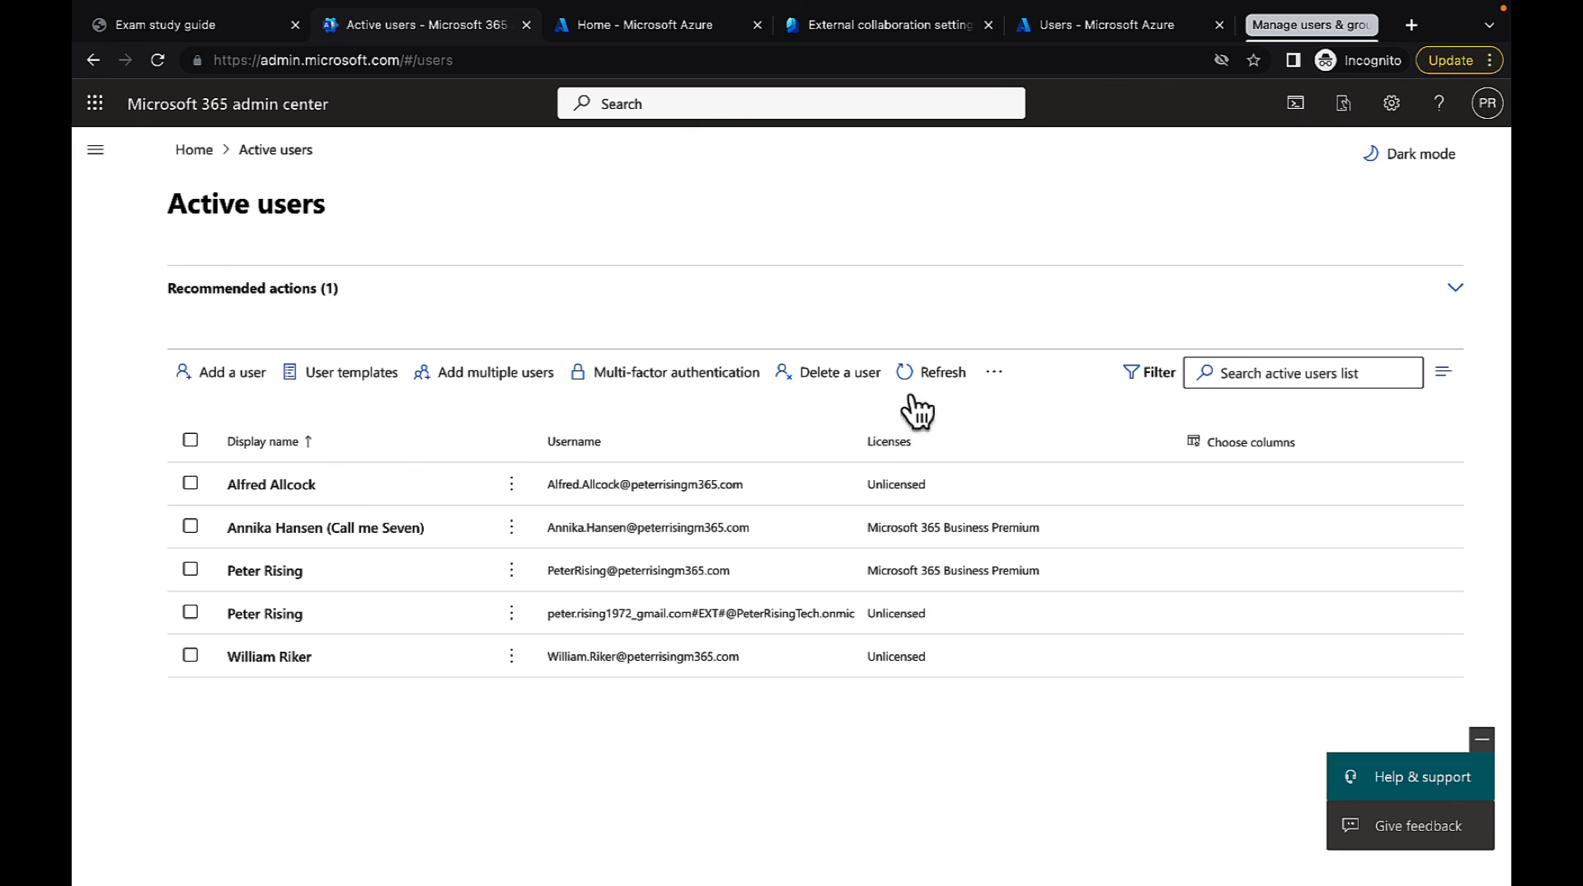
Refresh the active users list and review the deleted users list for the removed account
click(924, 376)
click(95, 149)
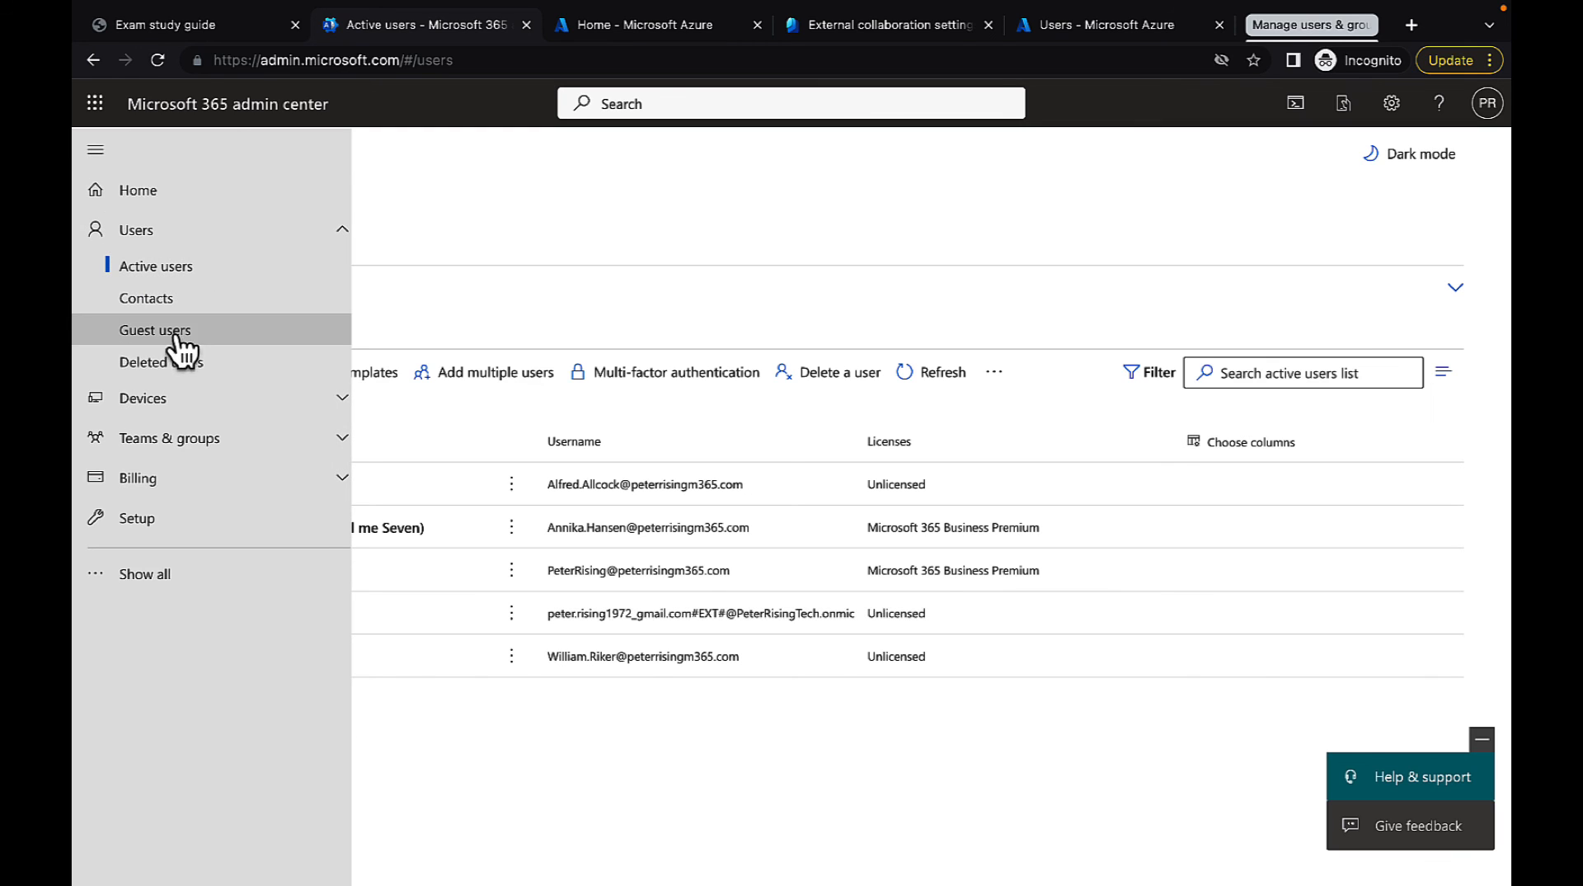
click(190, 367)
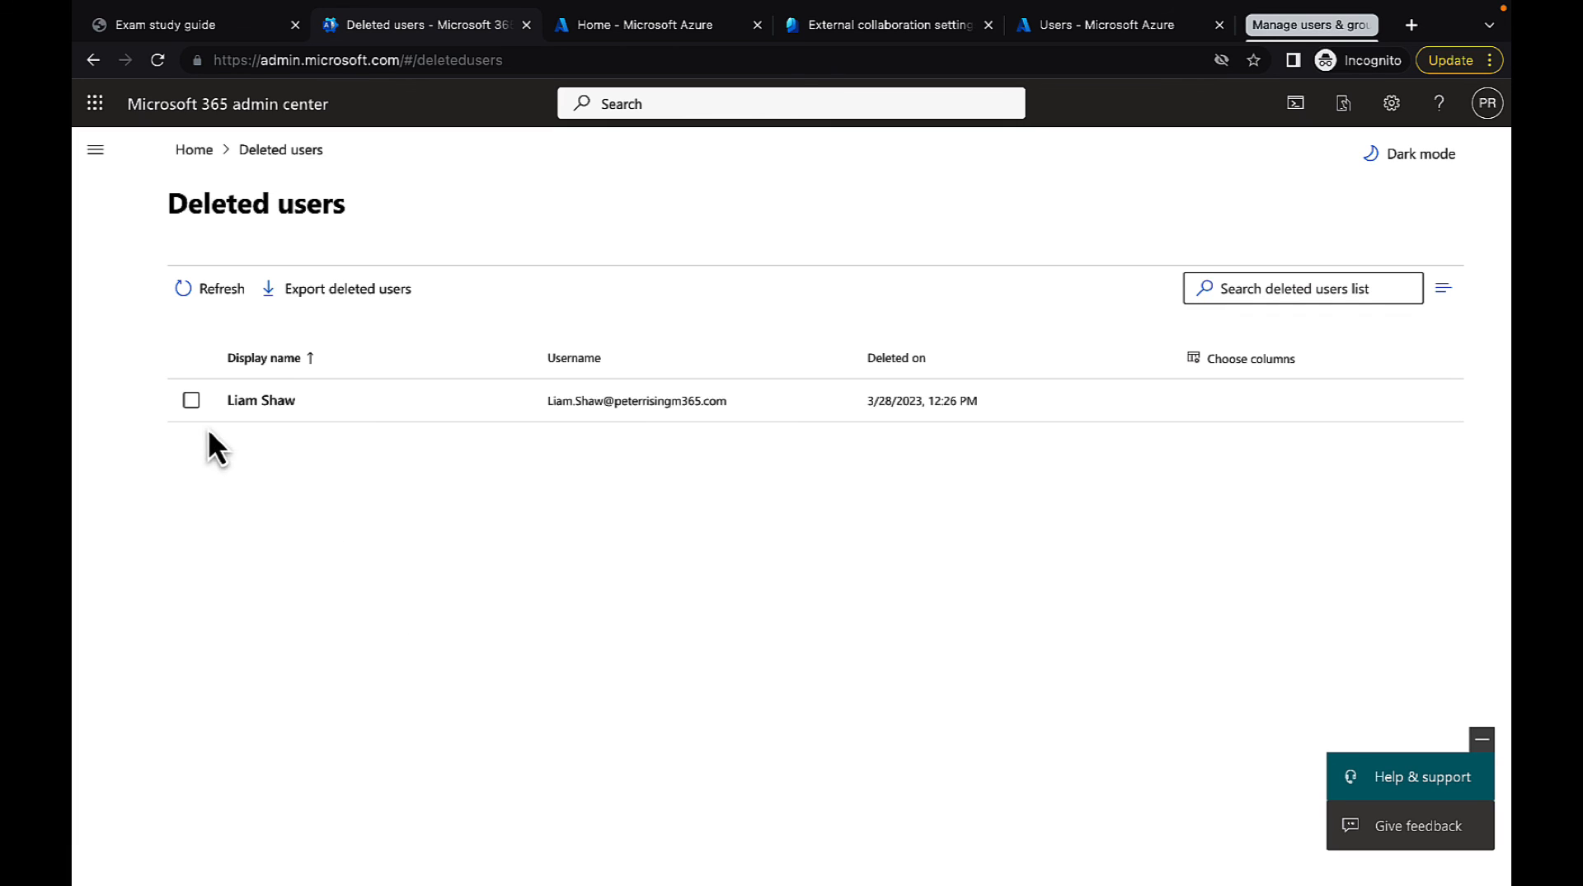
Restore the deleted user with an auto-generated password and a required password change at first sign-in, without emailing the password
click(191, 401)
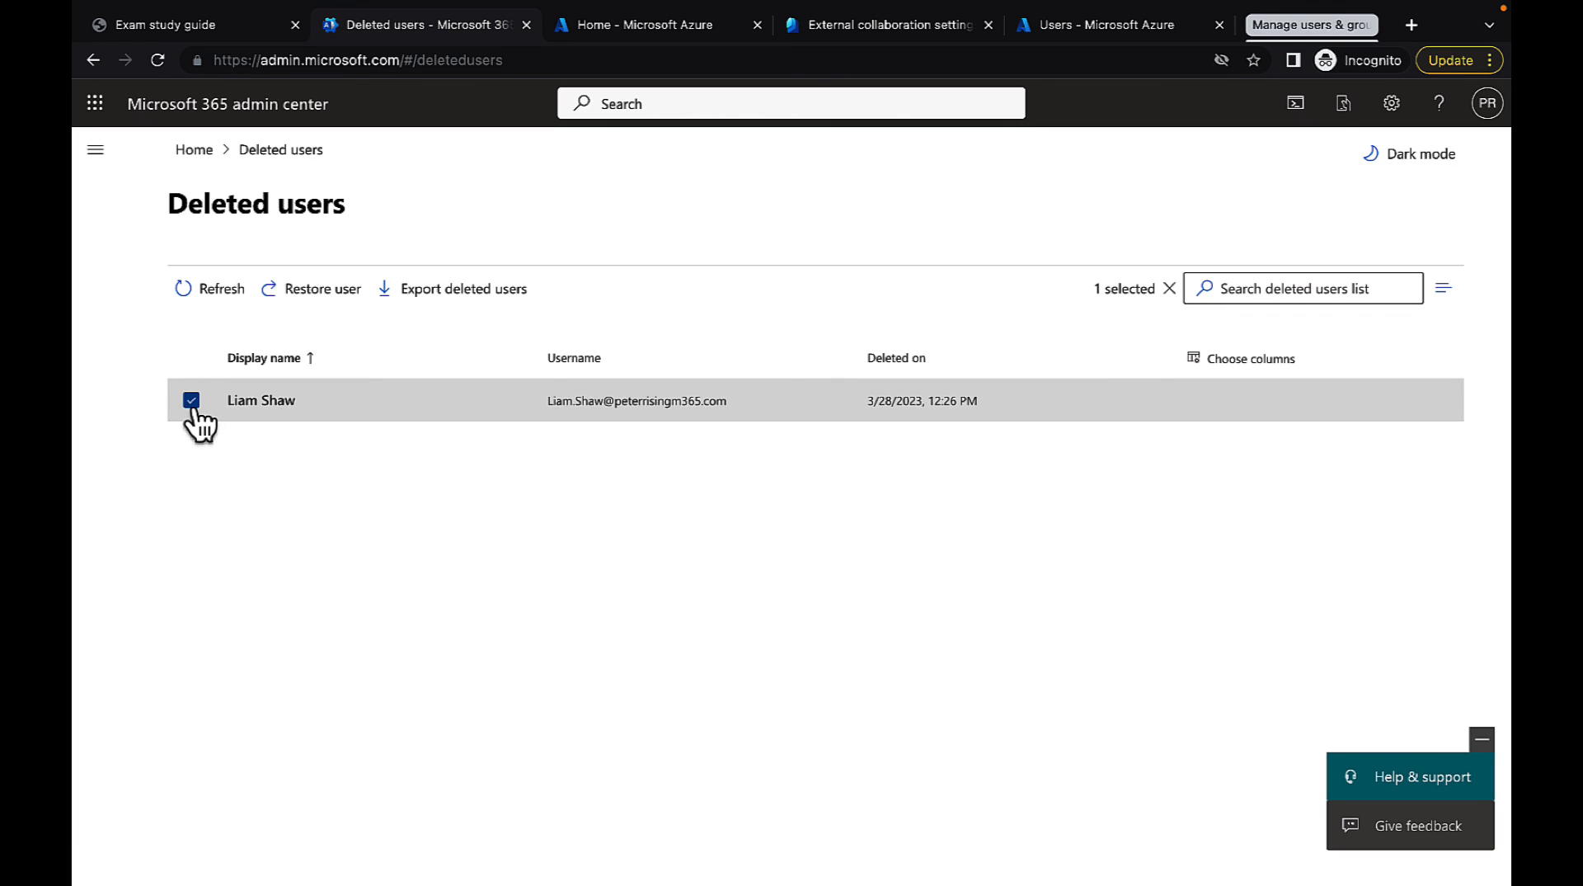
click(314, 291)
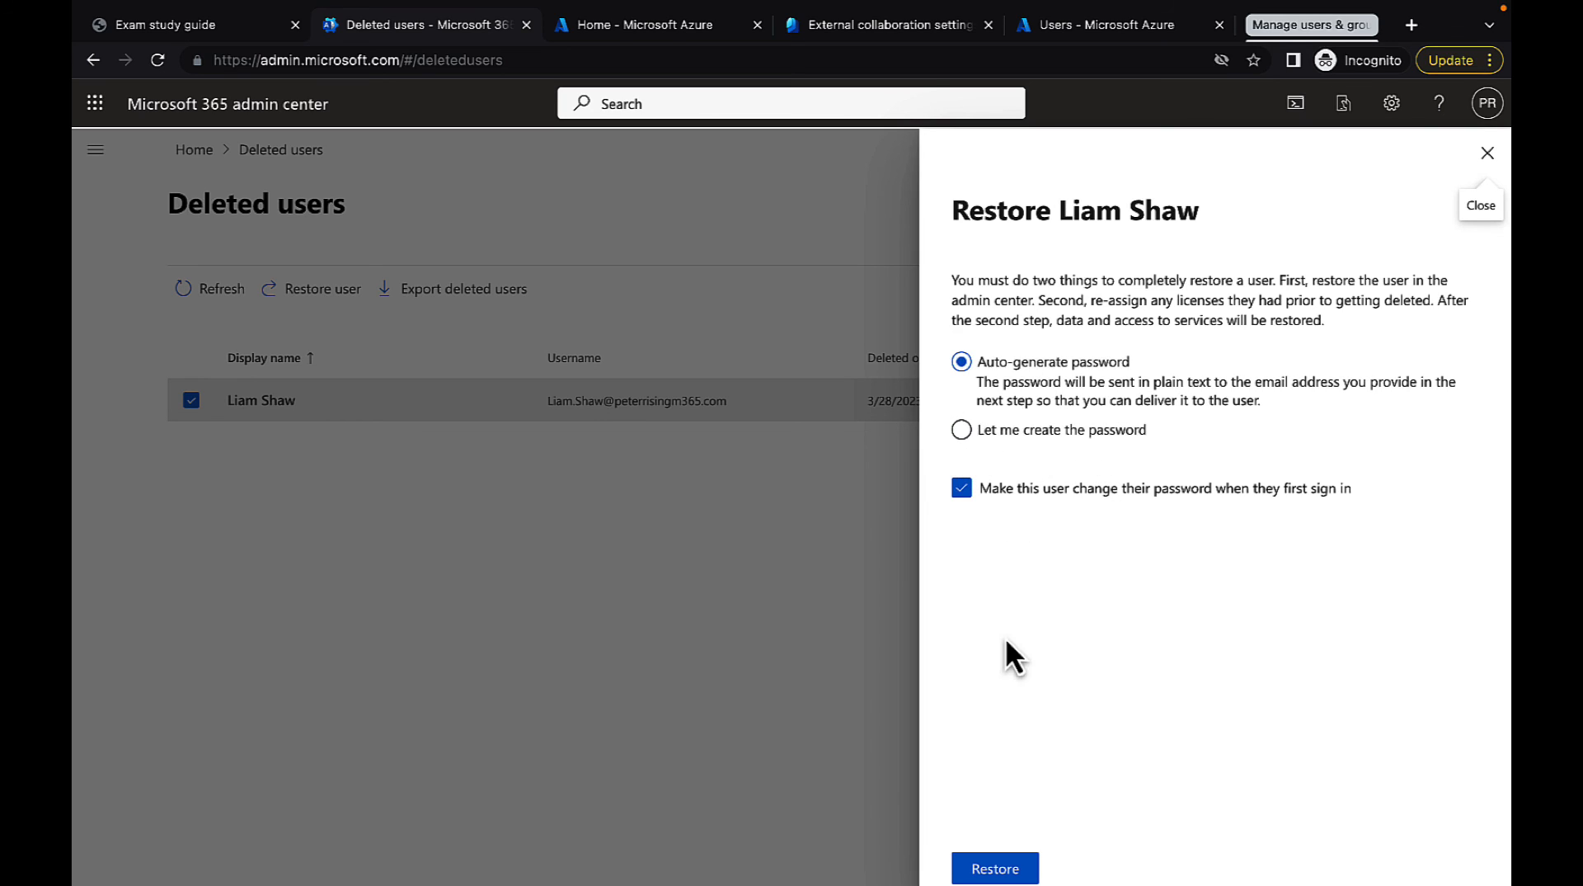
click(997, 868)
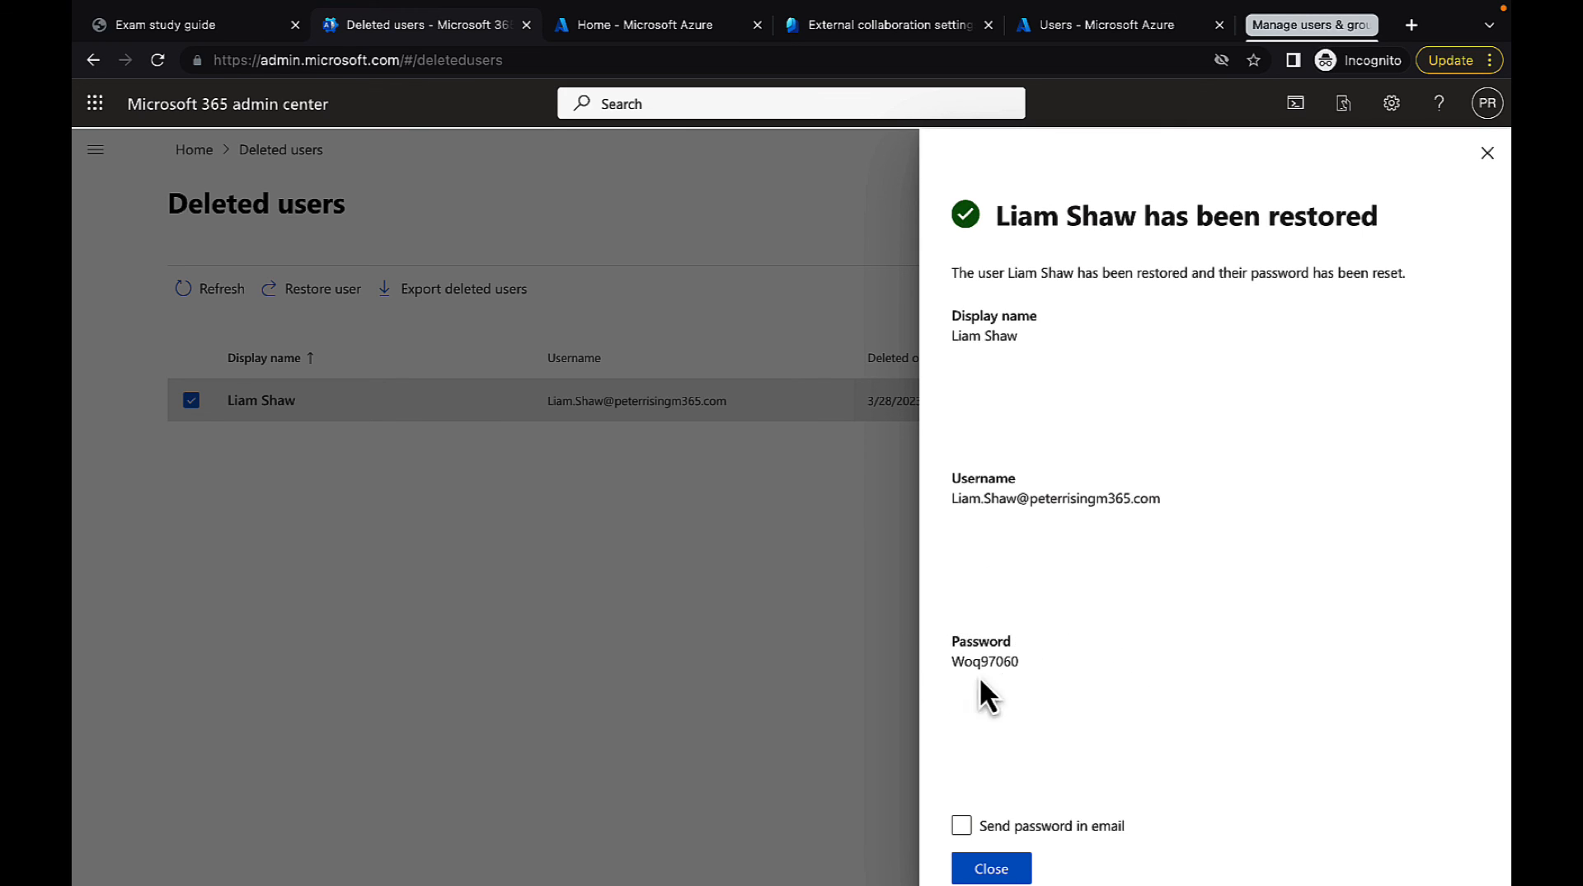
click(962, 824)
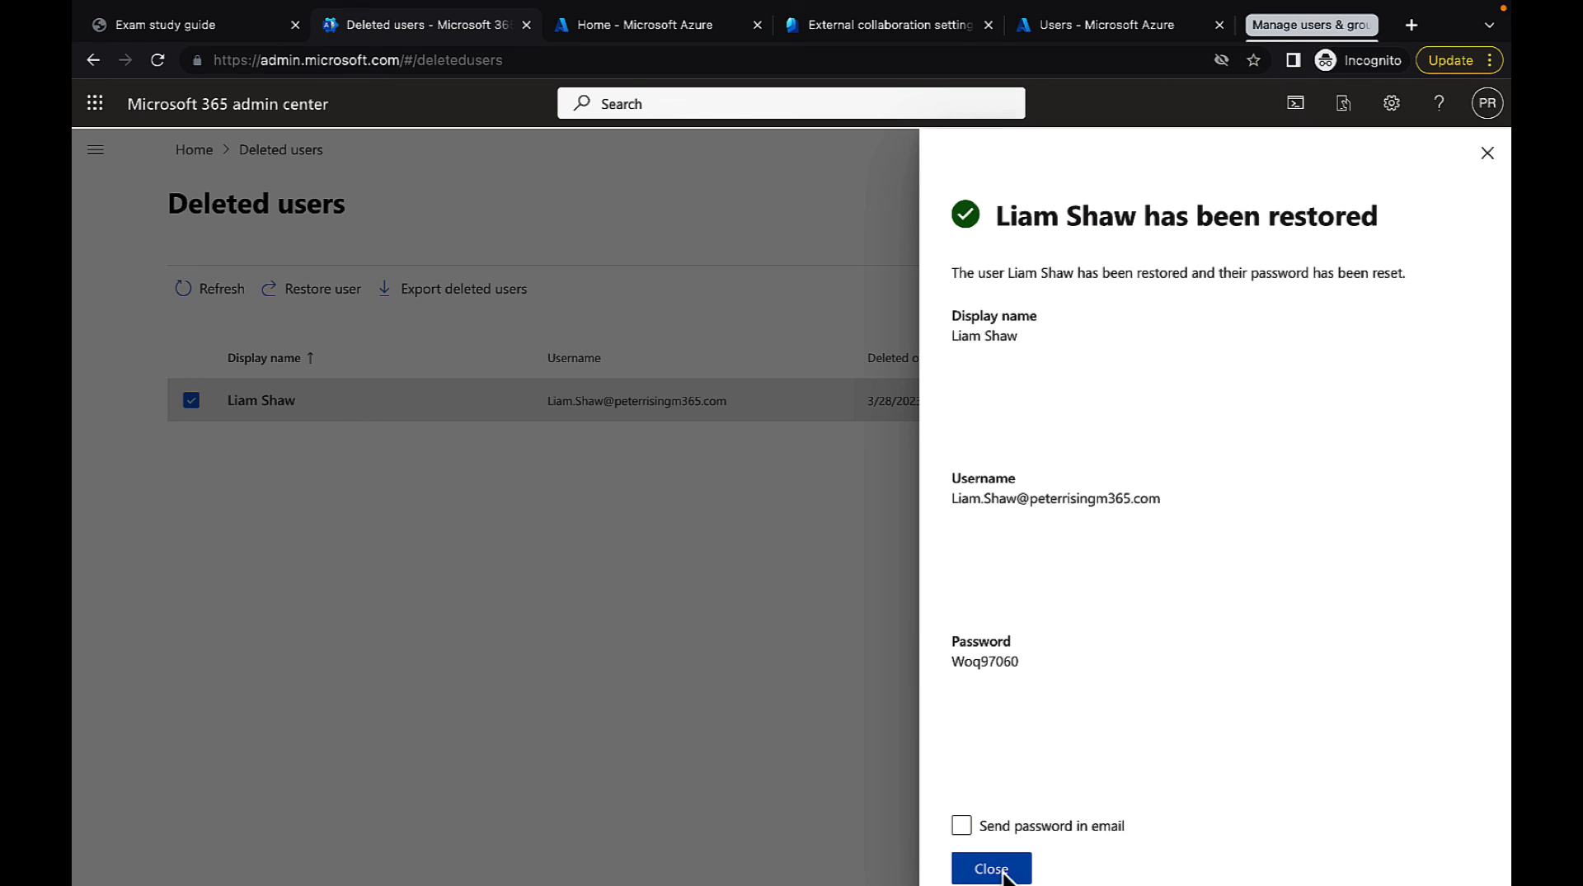
click(995, 866)
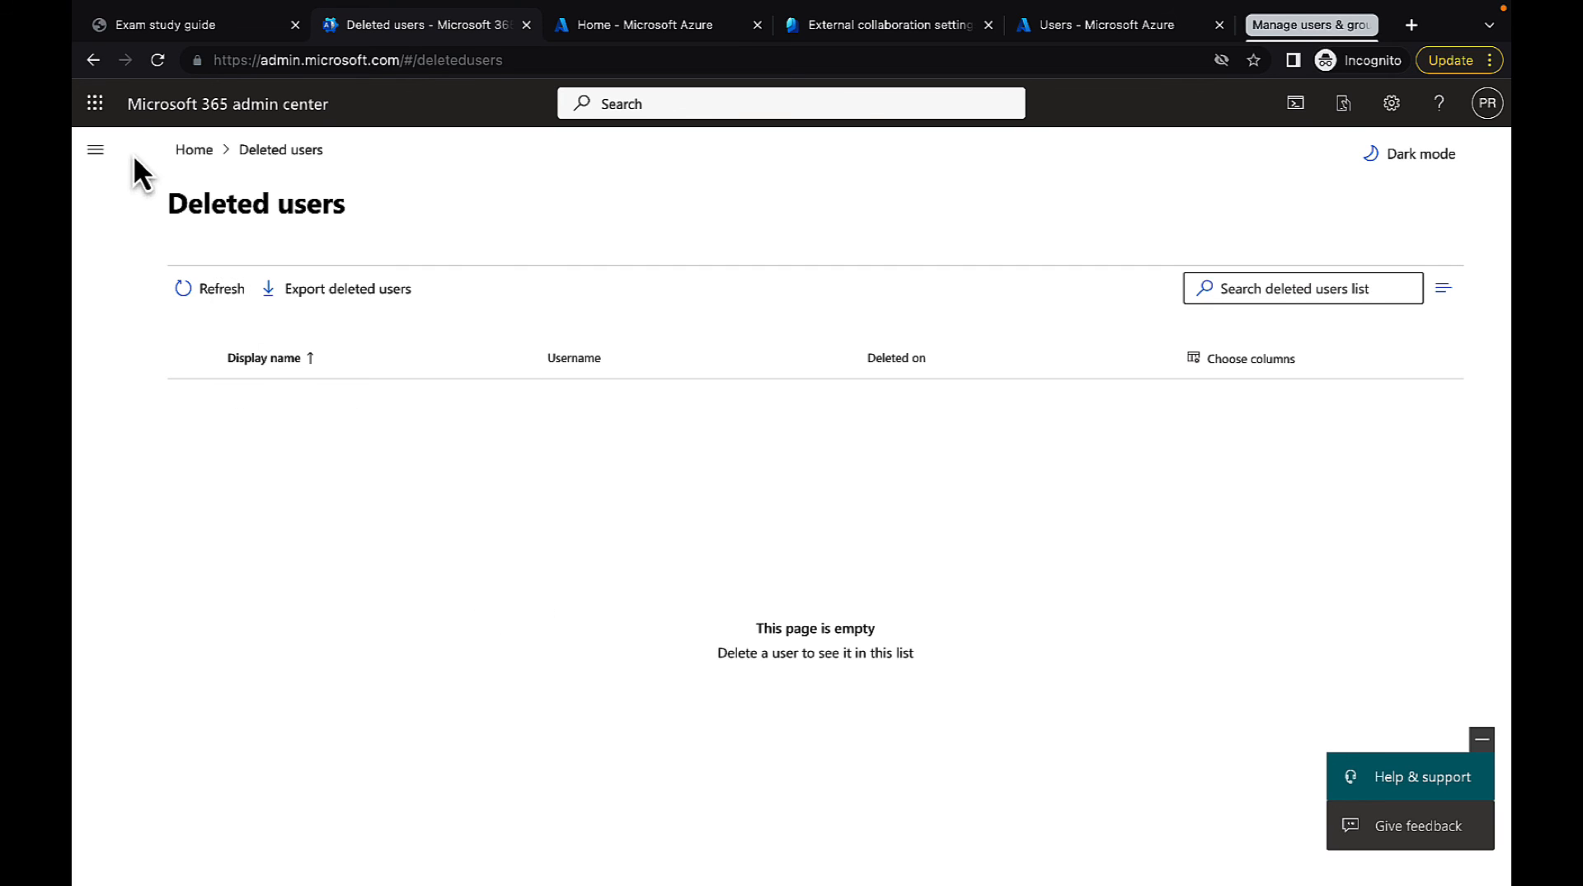
Assign the restored user a Microsoft 365 Business Premium license with all apps on, and clear the selection in the active users list
click(96, 151)
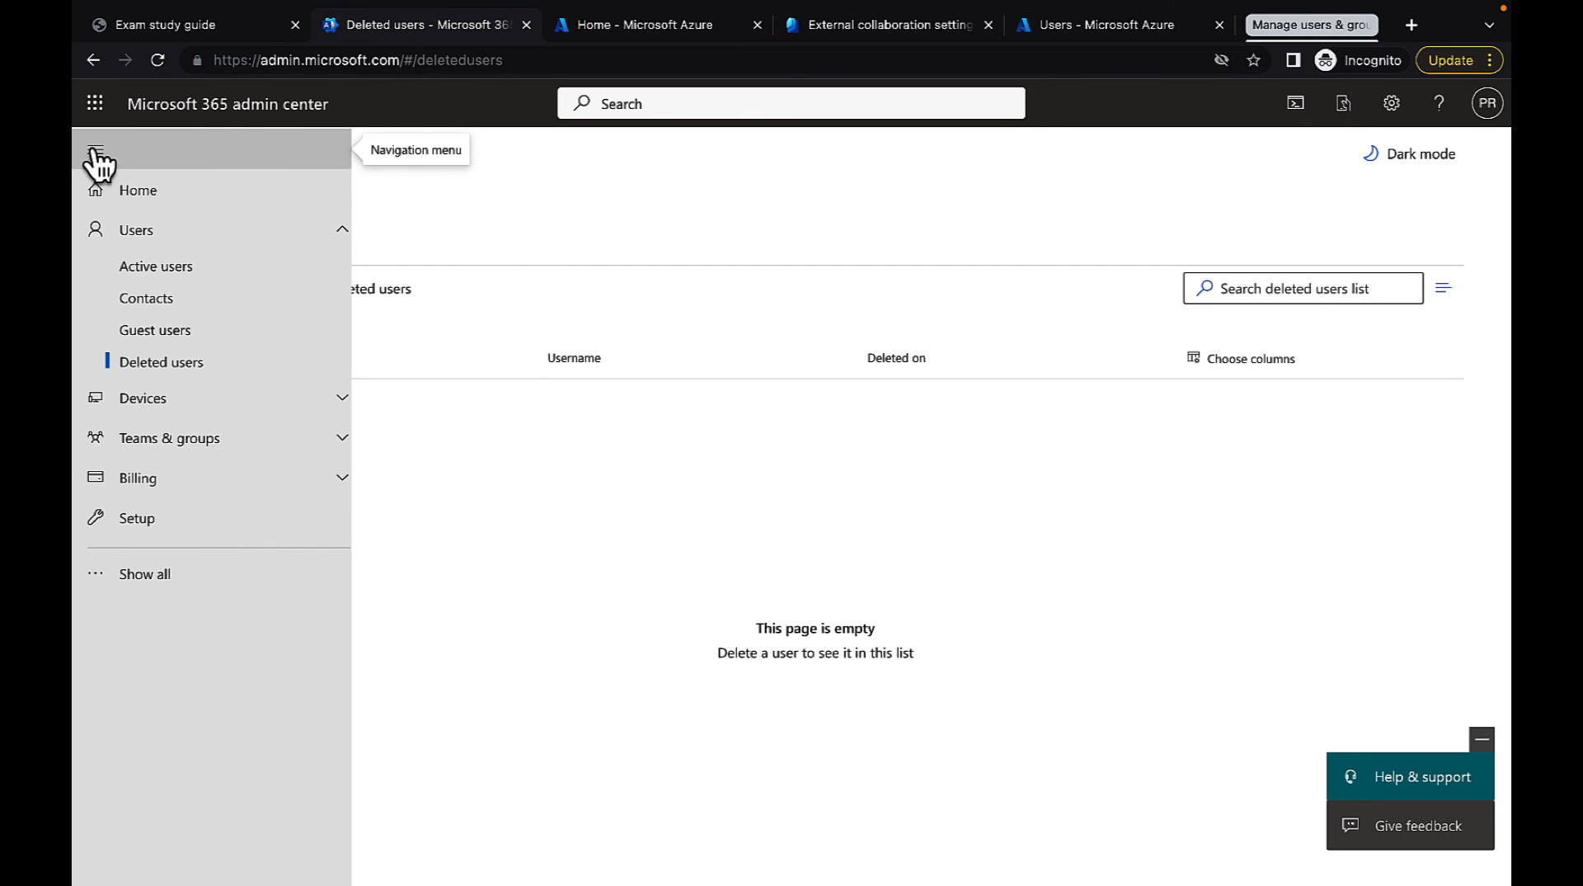
click(174, 272)
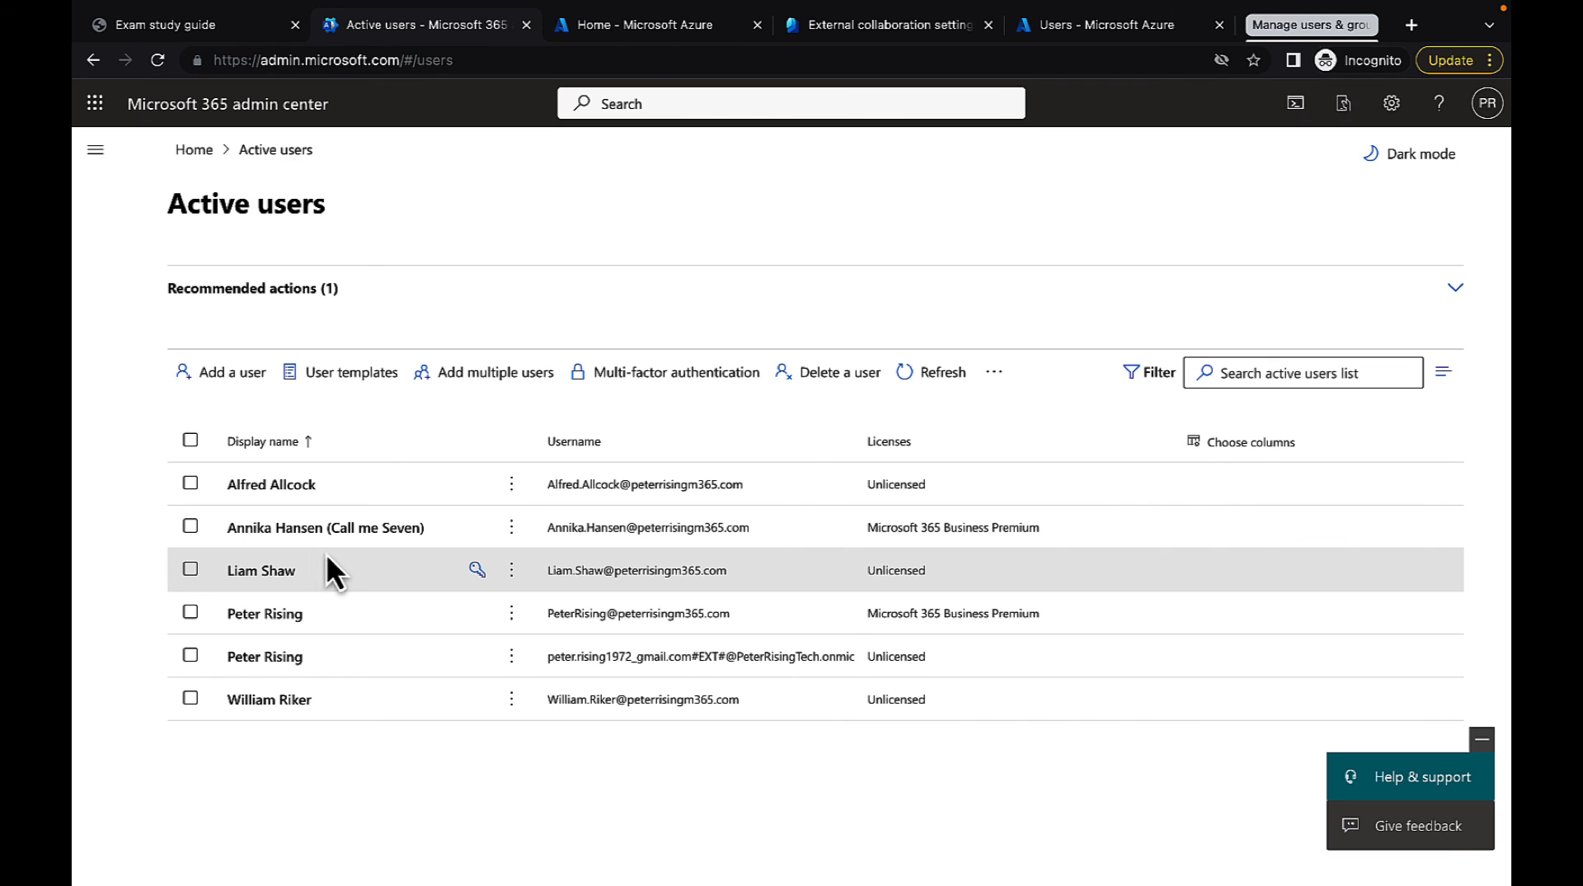
click(262, 573)
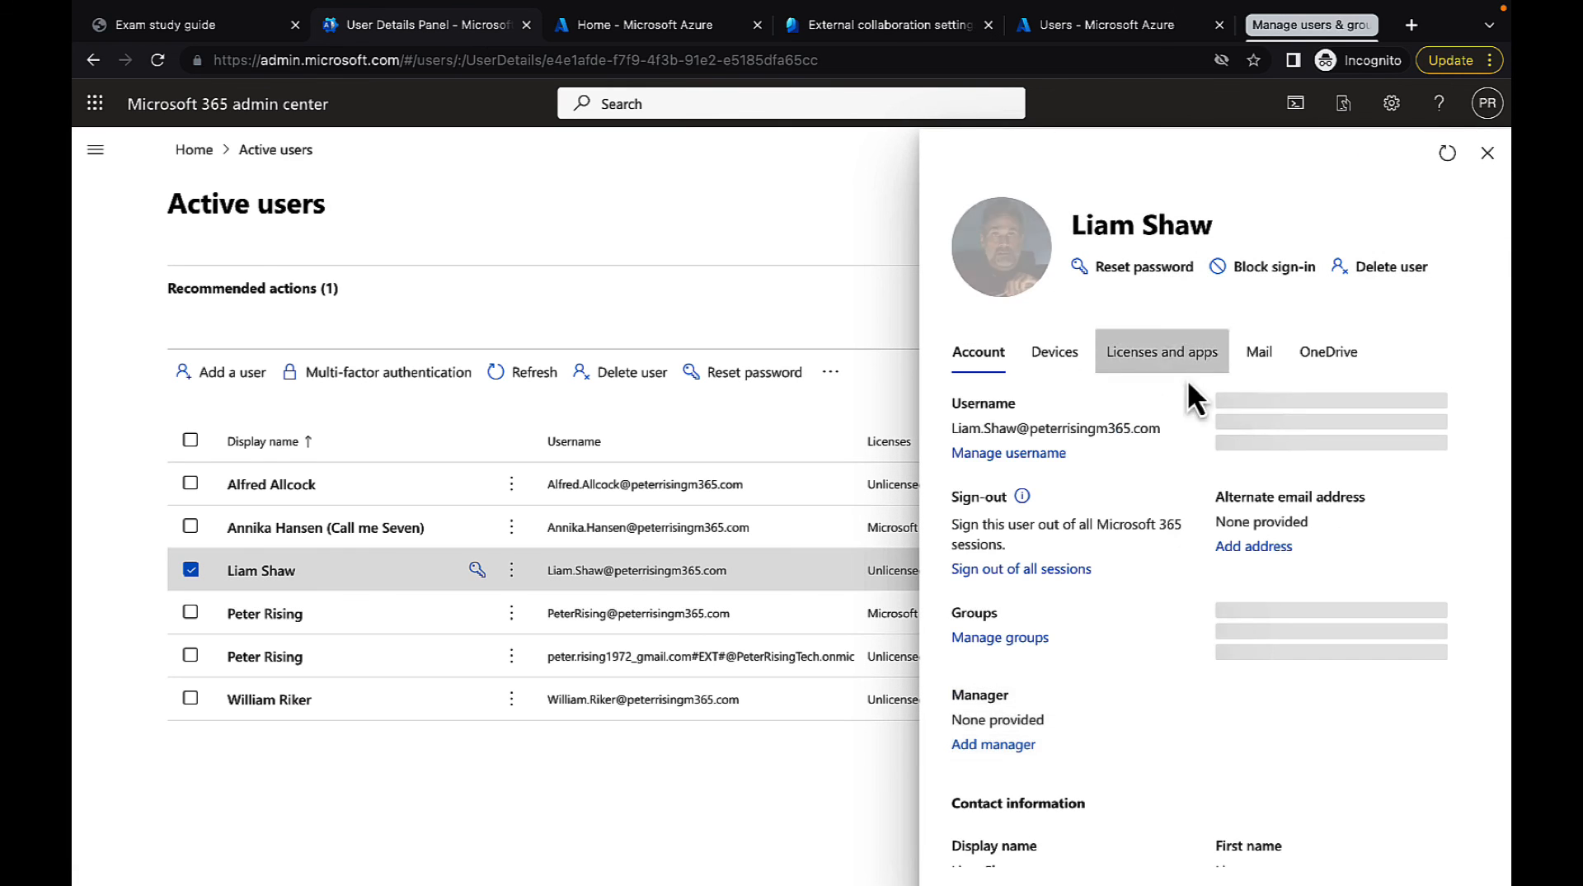
click(1175, 355)
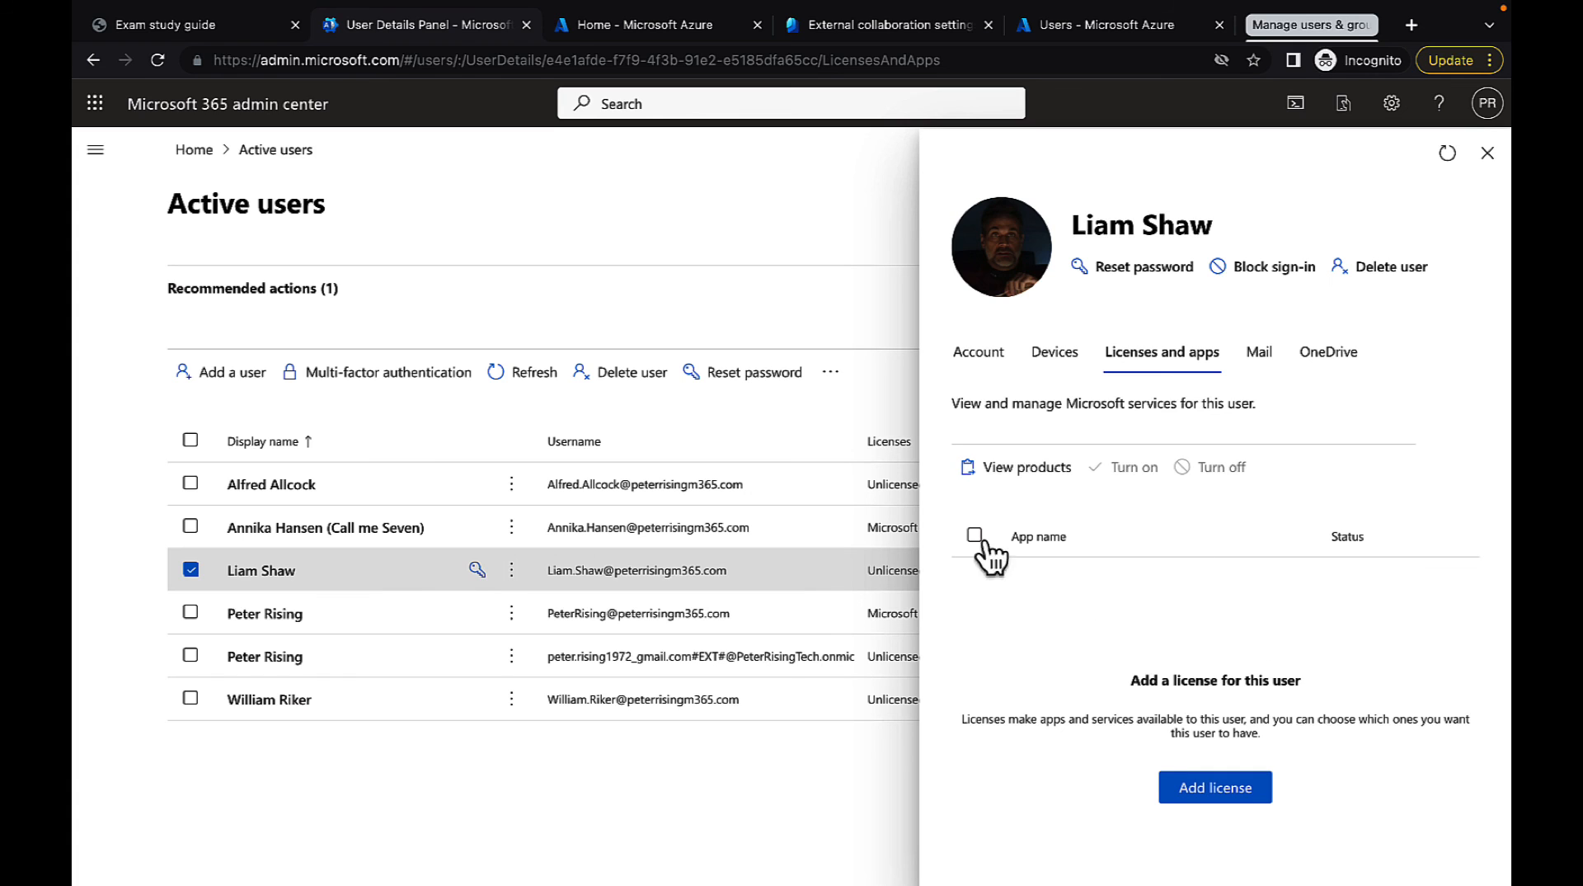
click(1217, 788)
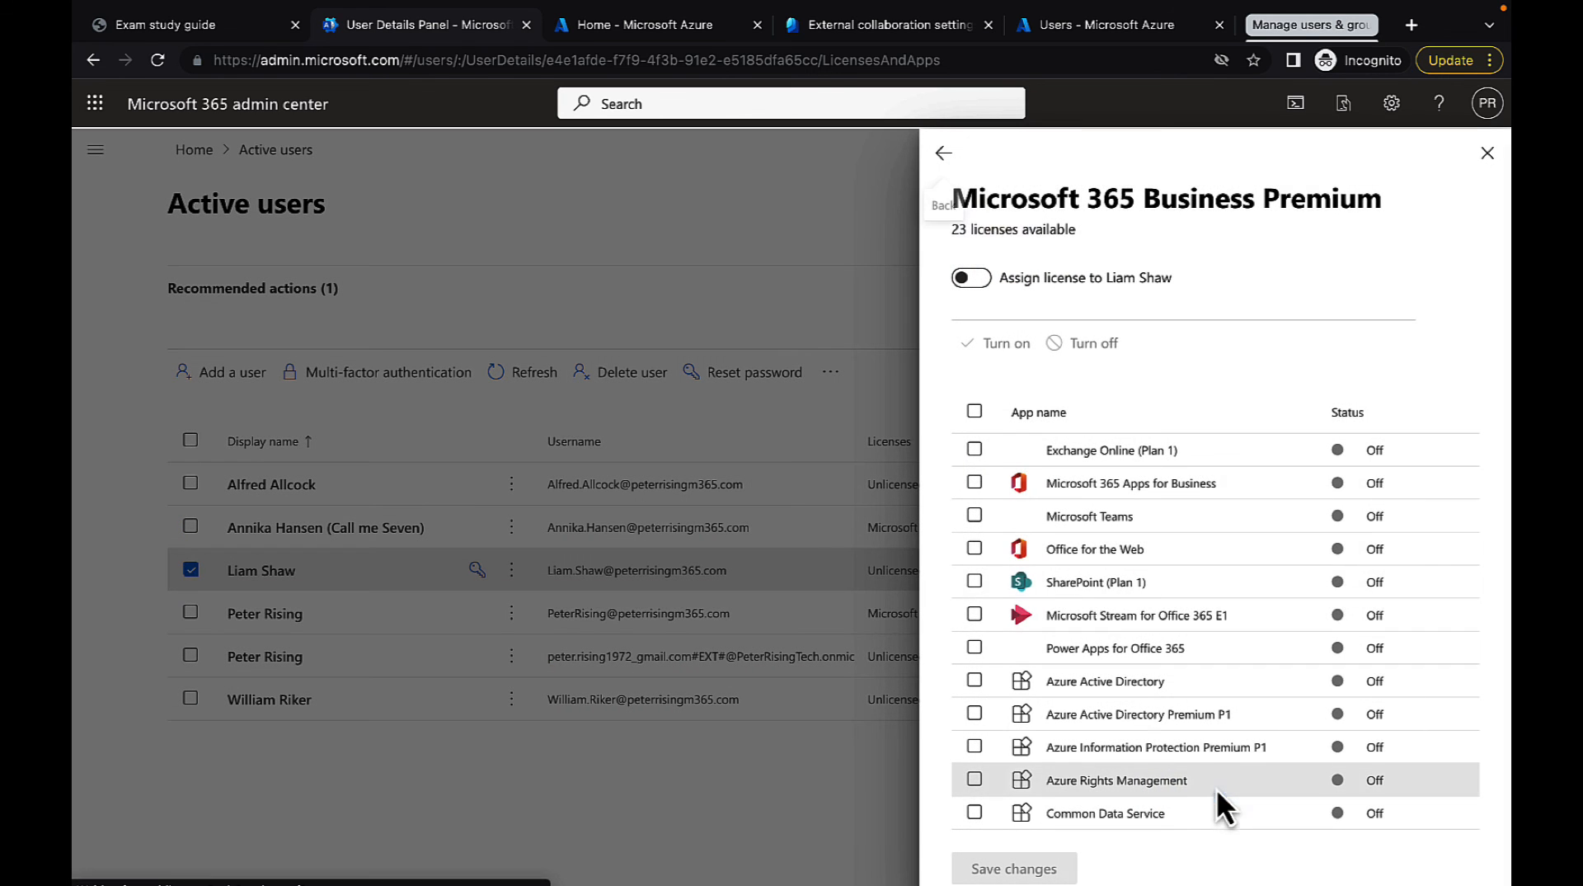
click(980, 279)
click(976, 410)
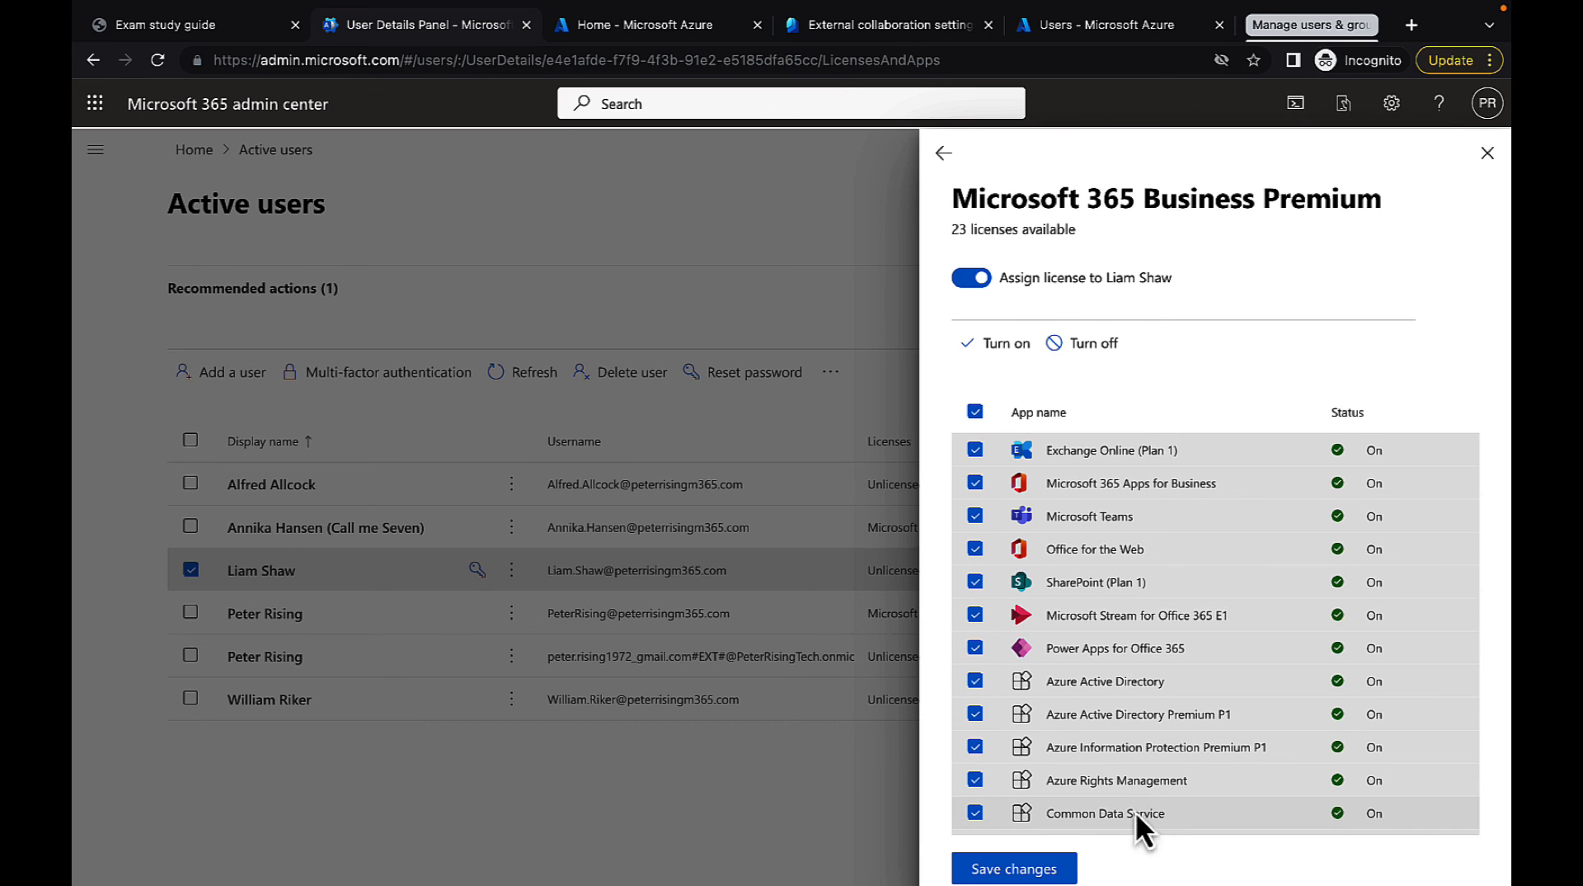
click(1025, 873)
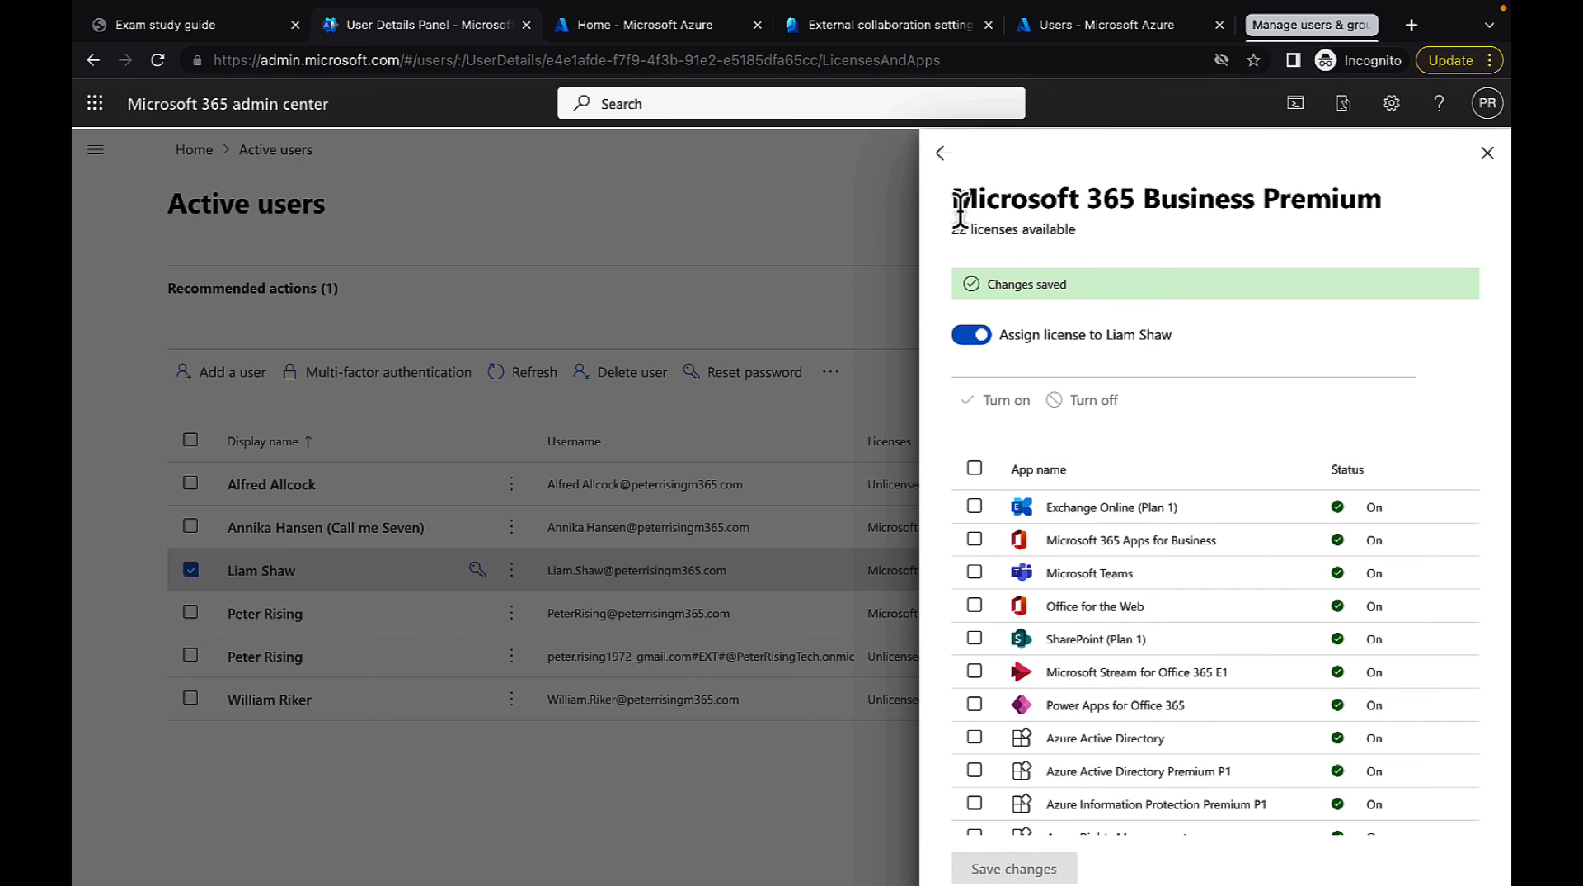
click(944, 153)
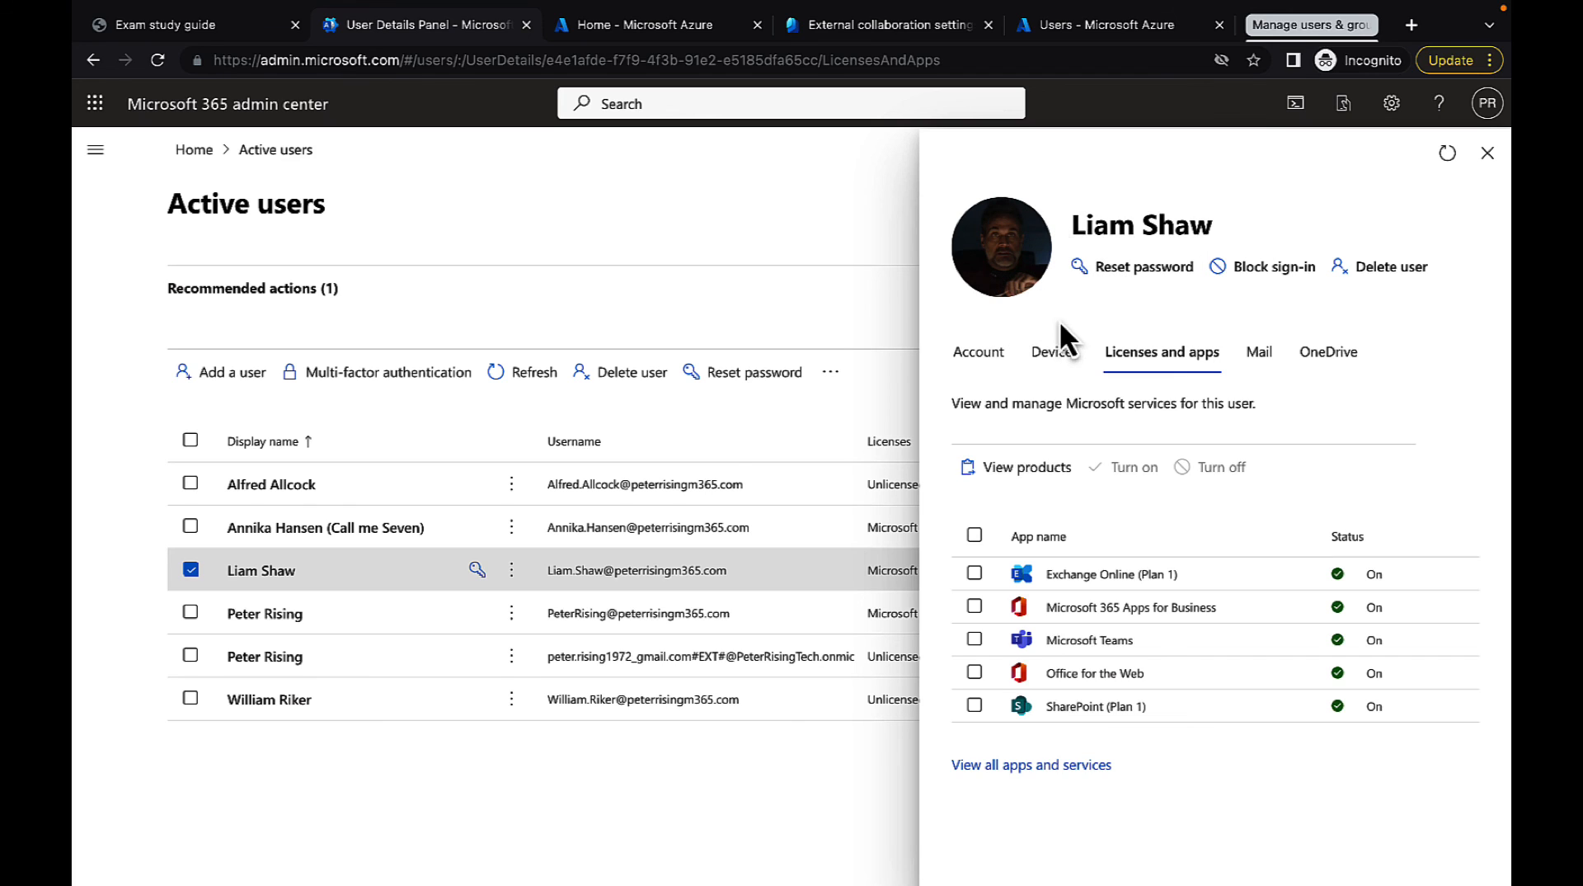
click(1488, 153)
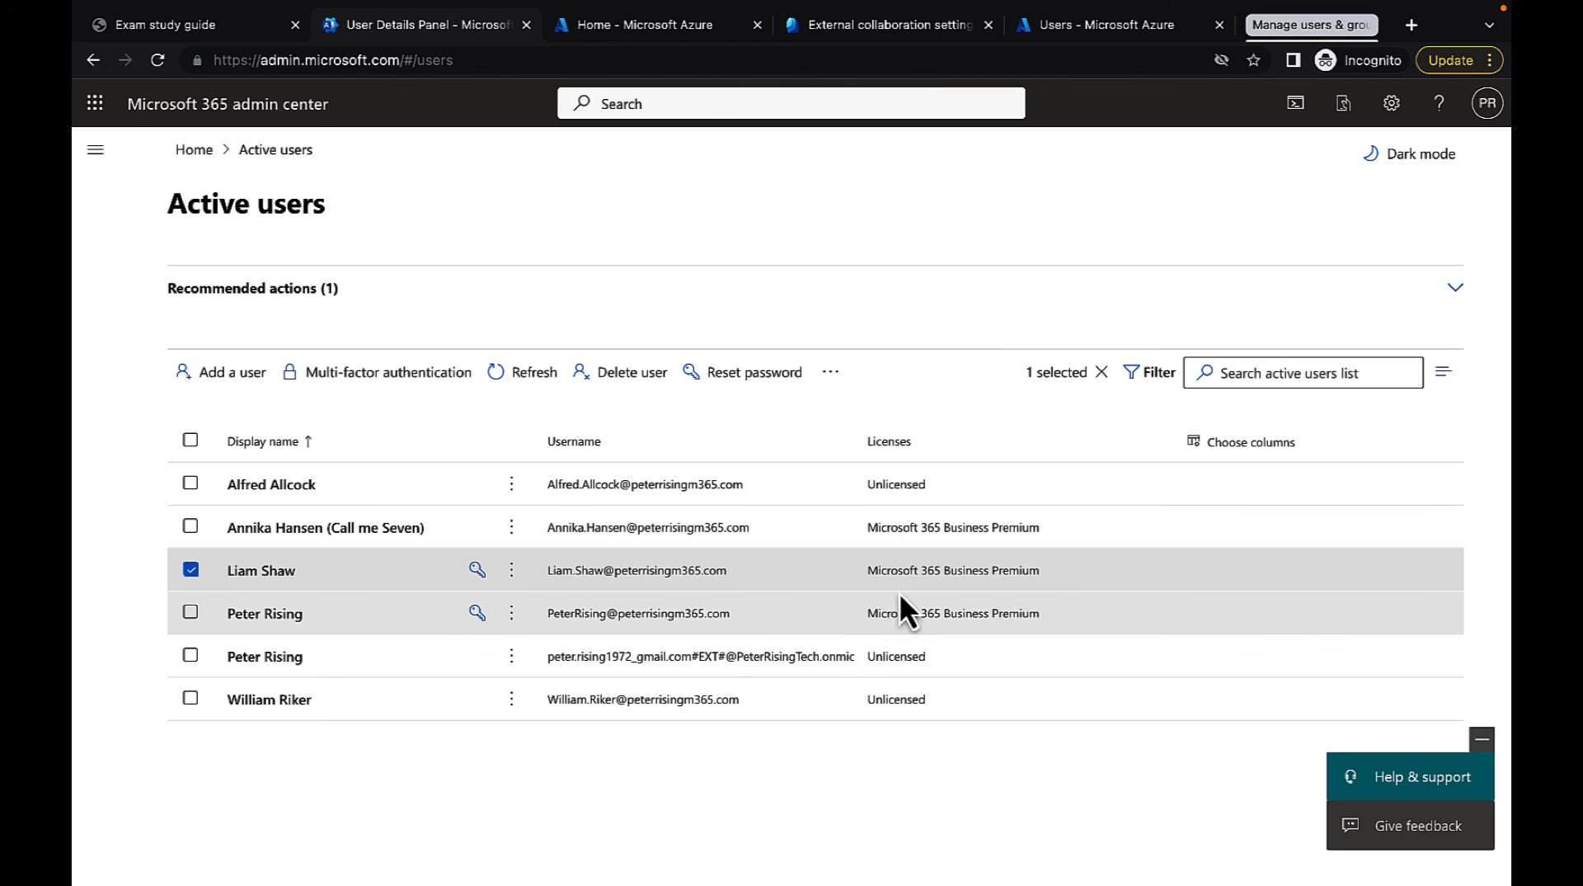
click(190, 570)
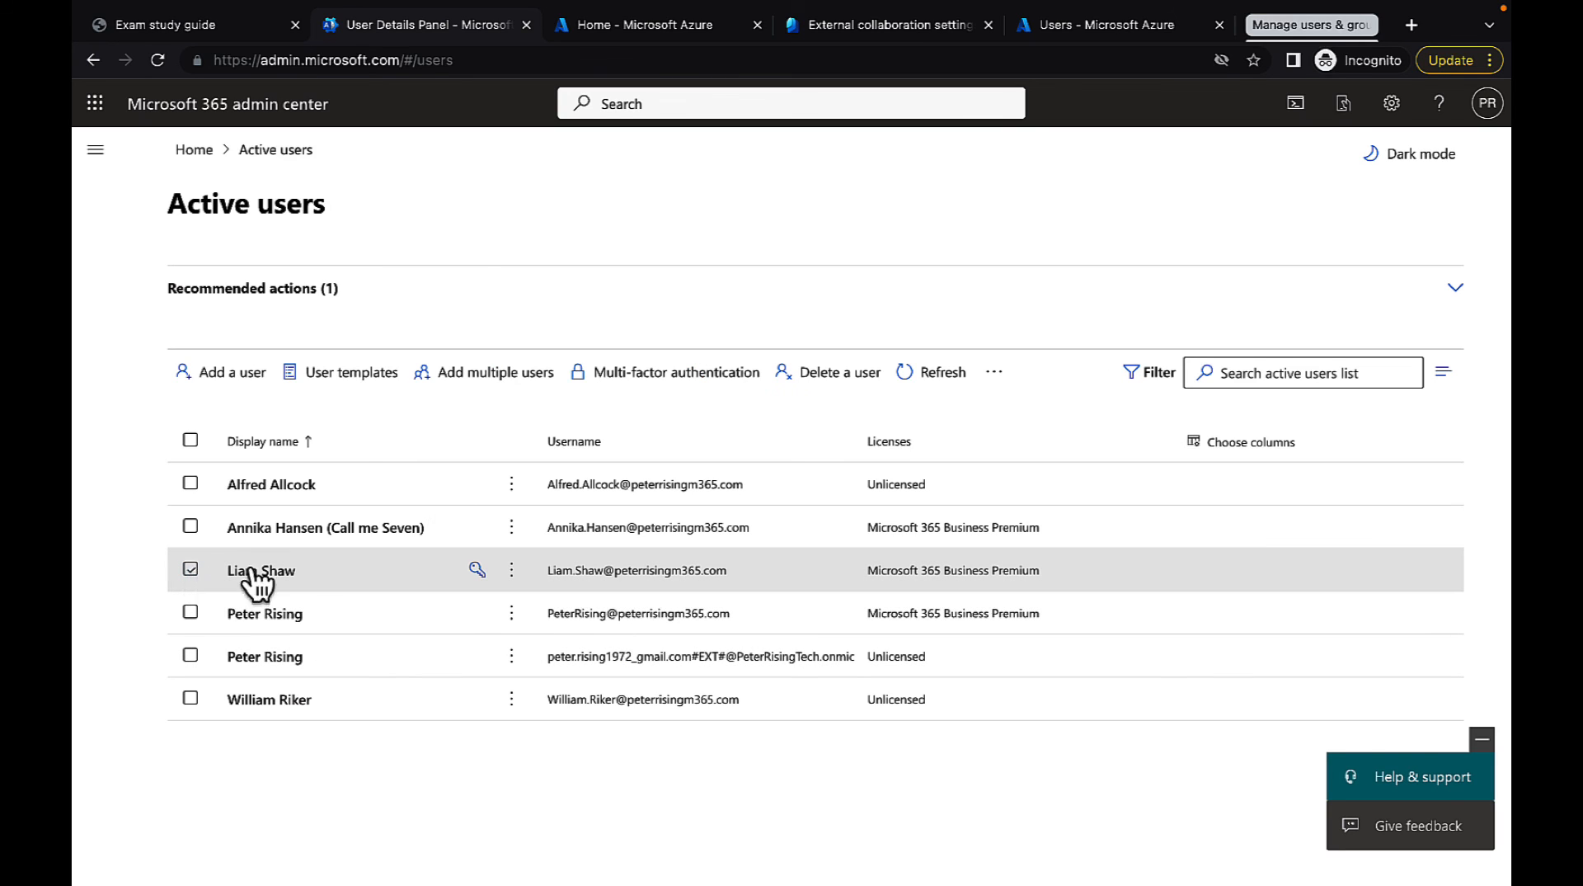